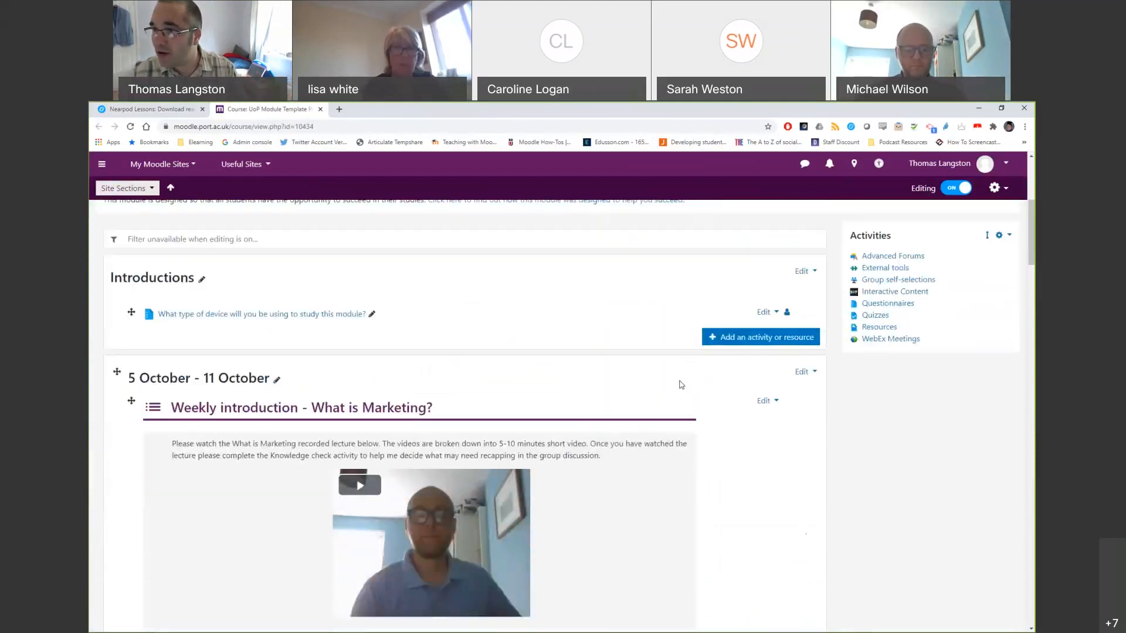
# - Look through the UoP Module Template Preview, from the Welcome area to the 12 October - 18 October week
pyautogui.scroll(-5, 681, 385)
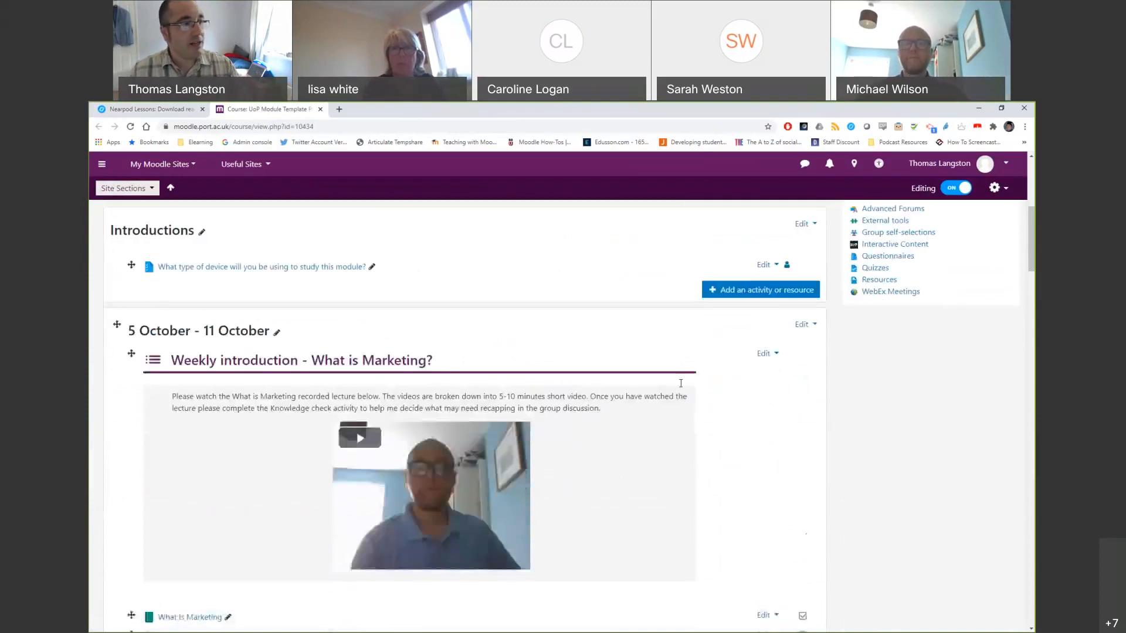
pyautogui.scroll(-2, 714, 375)
pyautogui.scroll(-3, 714, 380)
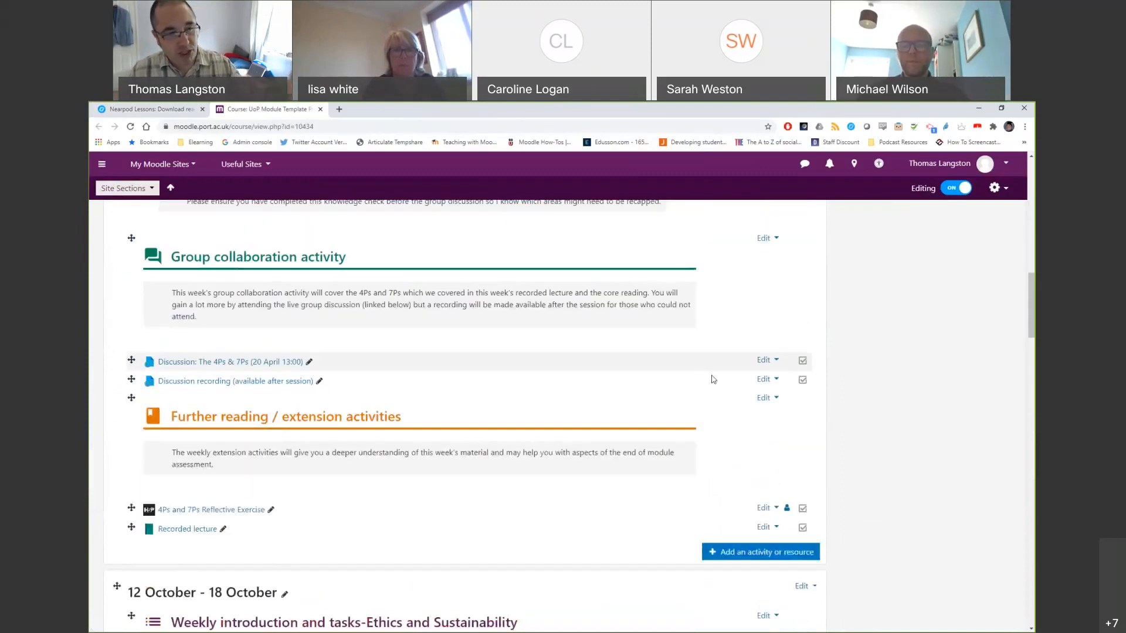
pyautogui.scroll(7, 714, 378)
pyautogui.scroll(2, 714, 375)
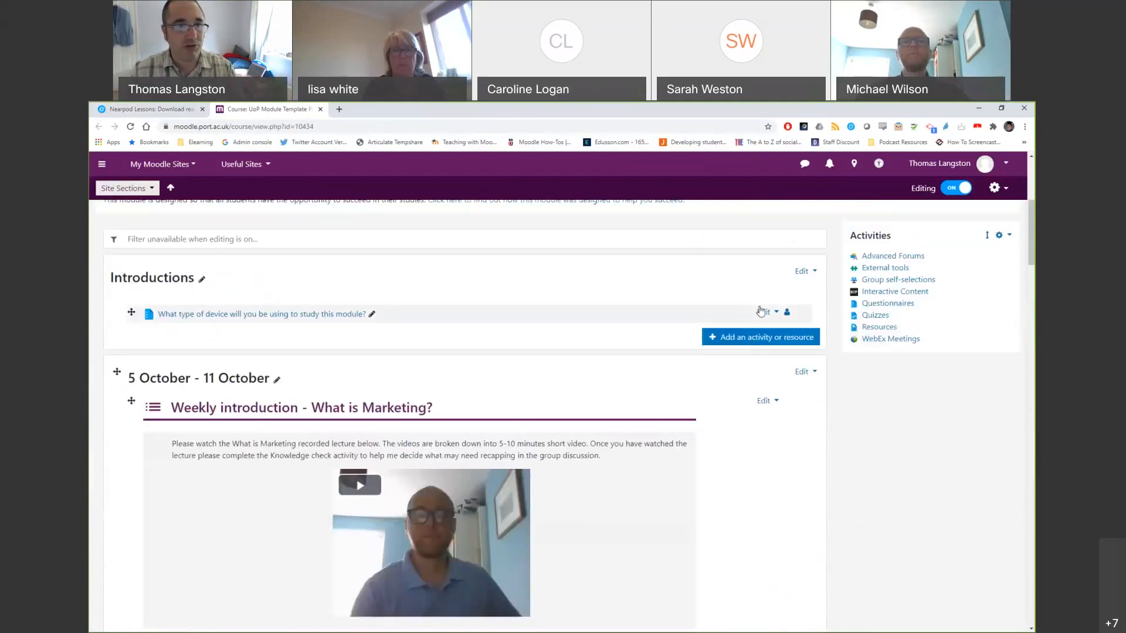
pyautogui.scroll(1, 736, 340)
pyautogui.scroll(5, 736, 340)
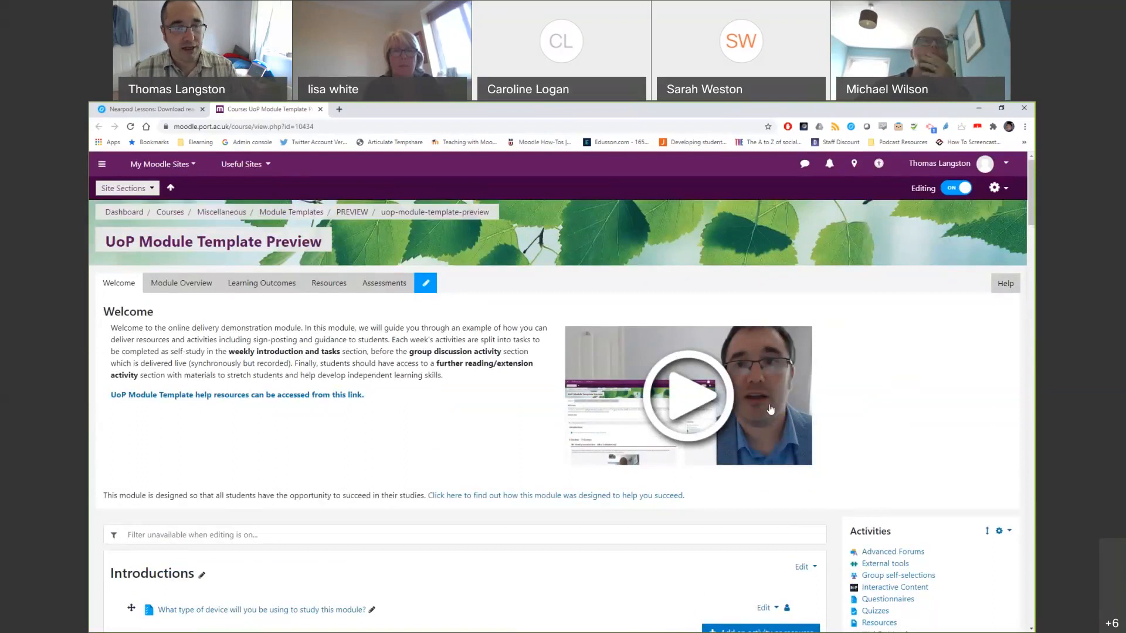
pyautogui.scroll(-2, 727, 387)
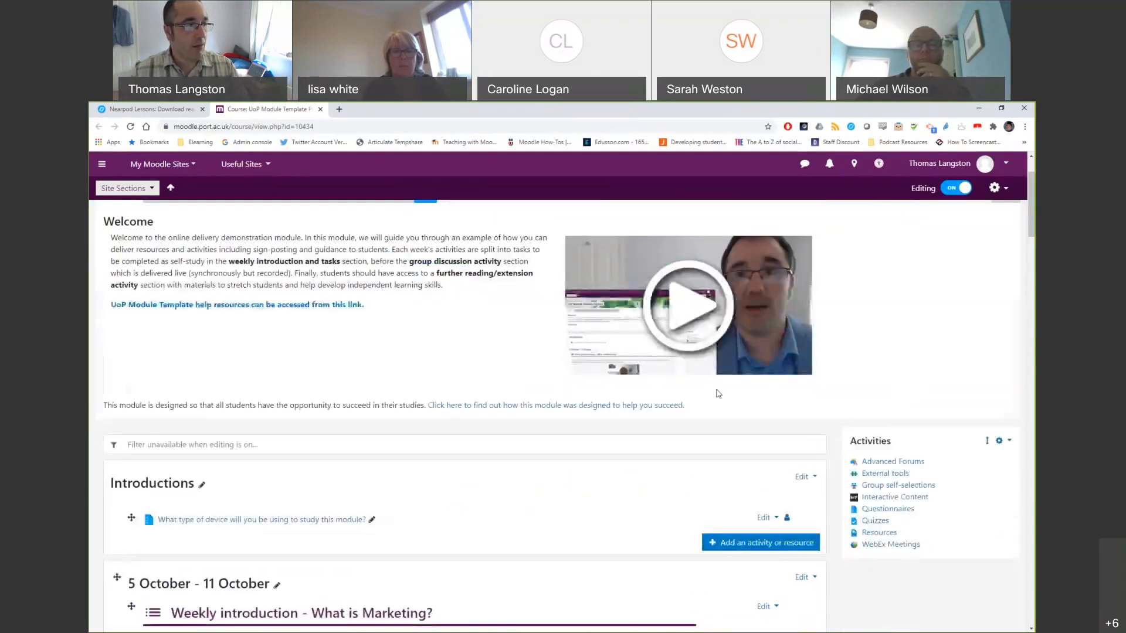
pyautogui.scroll(-5, 502, 487)
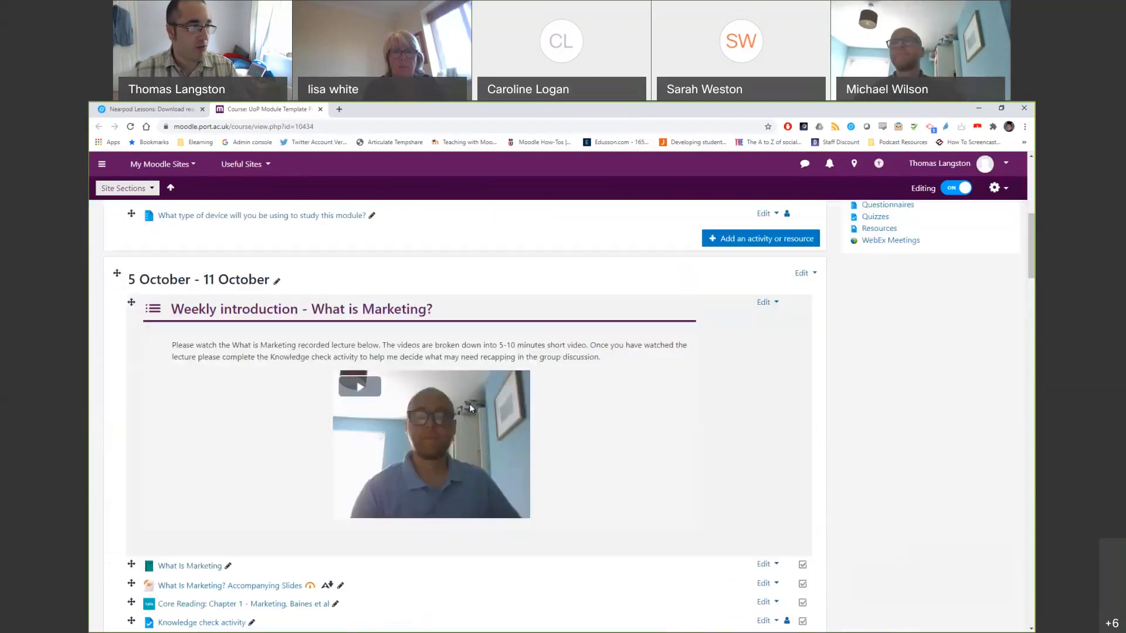
pyautogui.scroll(-15, 469, 405)
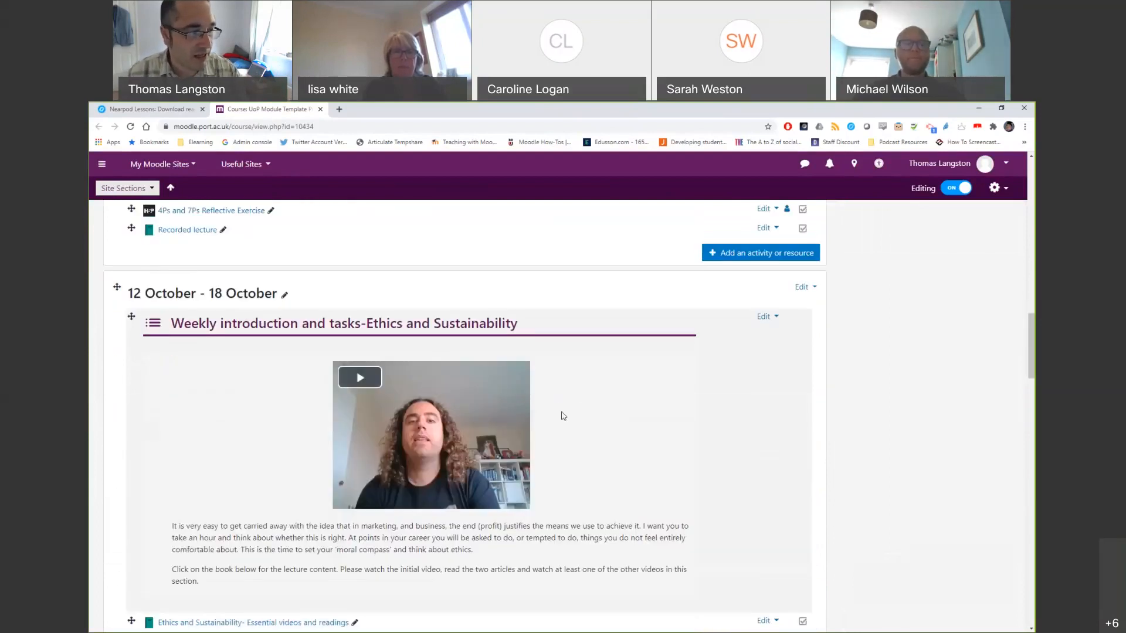
pyautogui.scroll(-1, 563, 405)
pyautogui.scroll(-4, 564, 404)
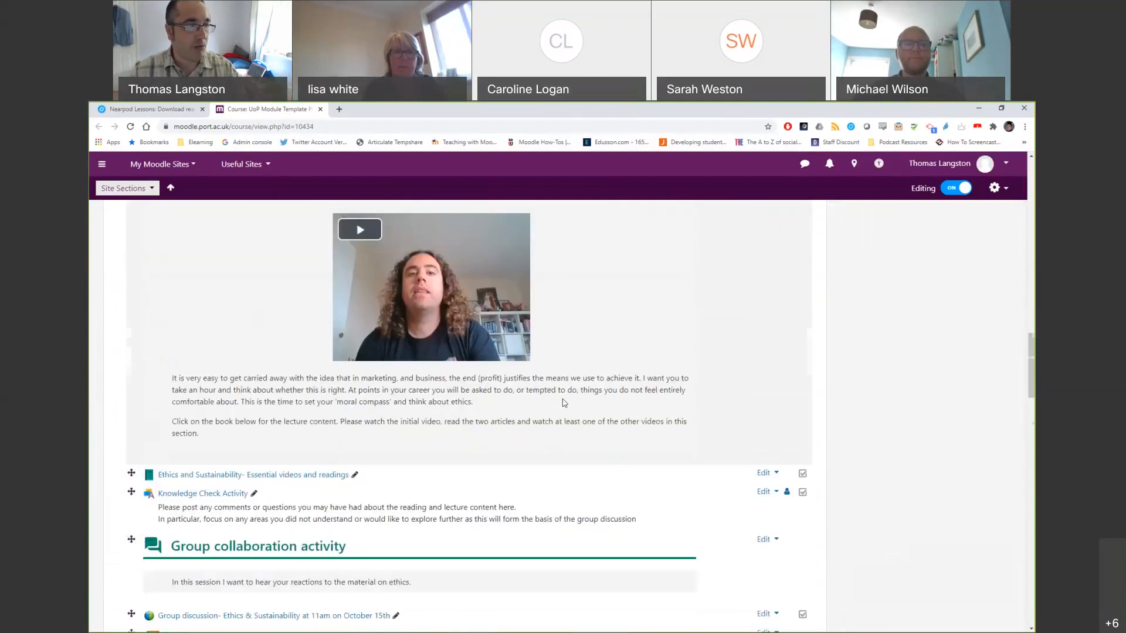
# - Close the module template preview and open The Sandpit - Training Site from slide 10 of the Nearpod lesson
pyautogui.click(319, 109)
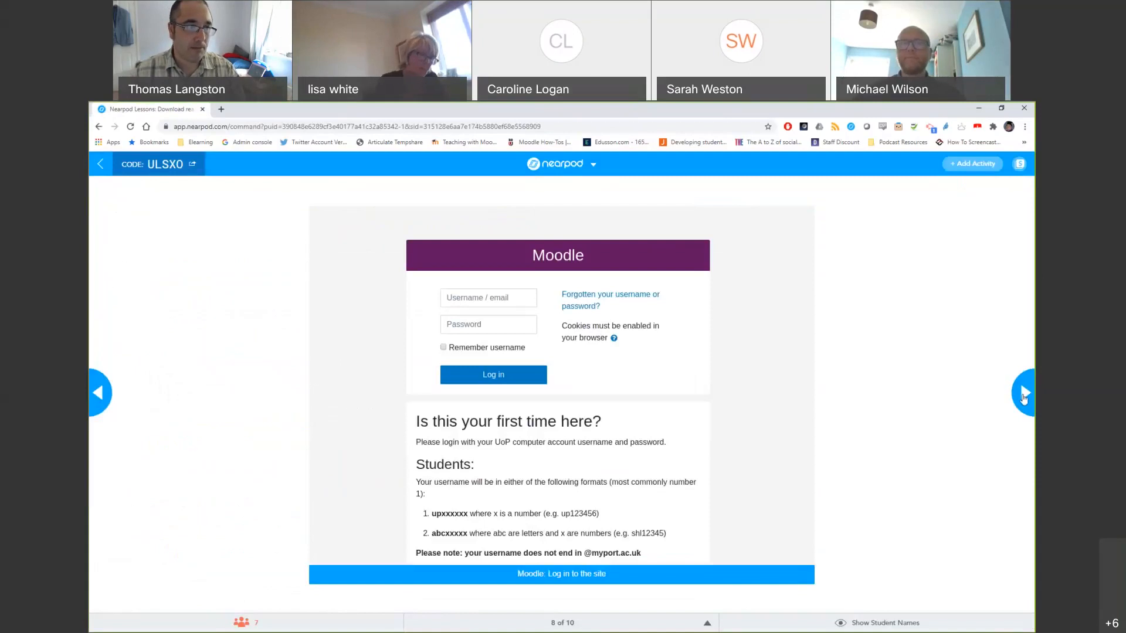
pyautogui.click(1023, 396)
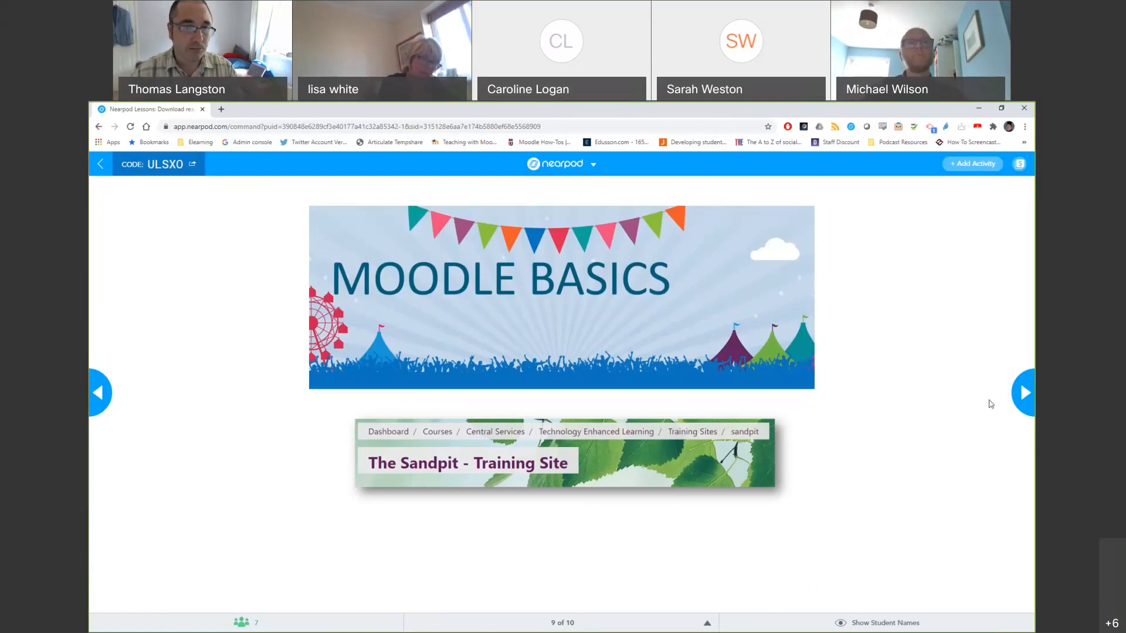
pyautogui.click(1017, 396)
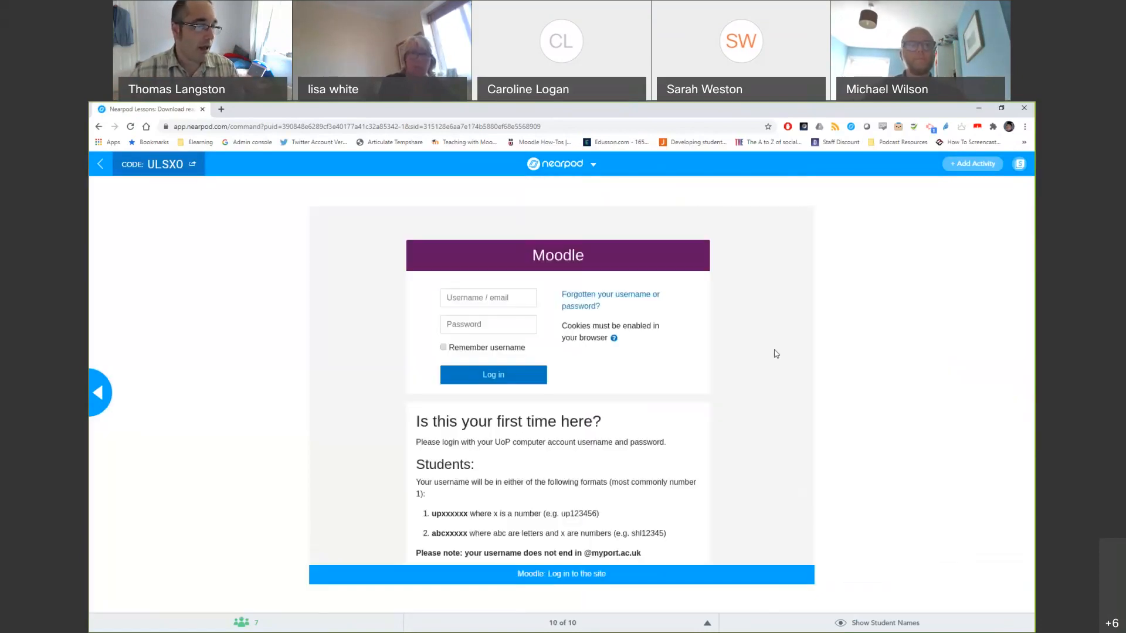
pyautogui.click(560, 574)
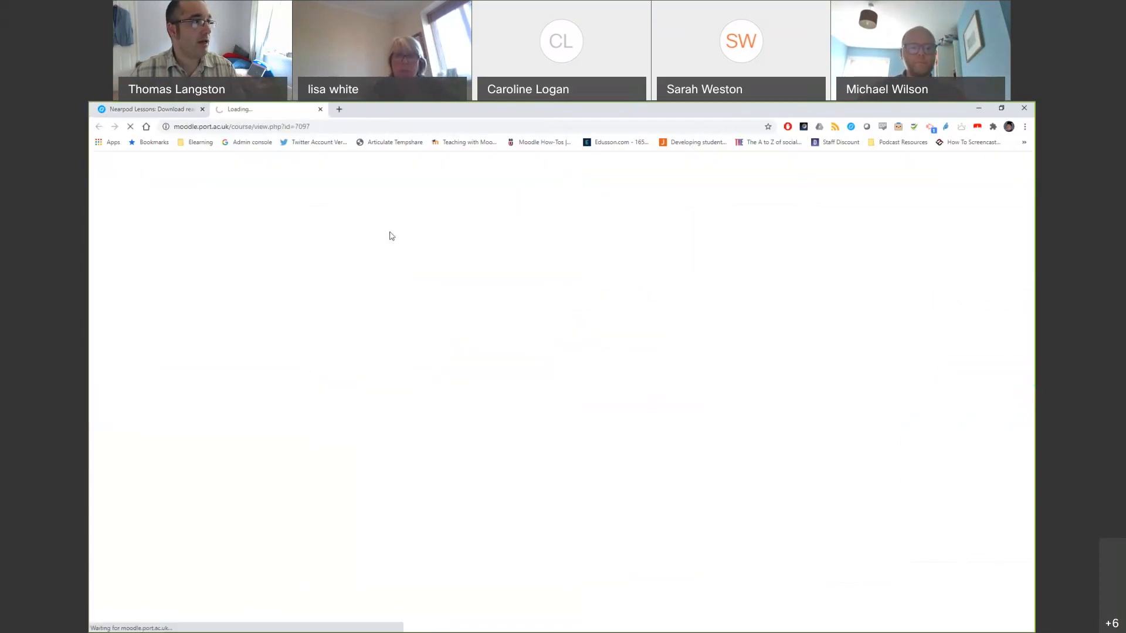
pyautogui.click(326, 125)
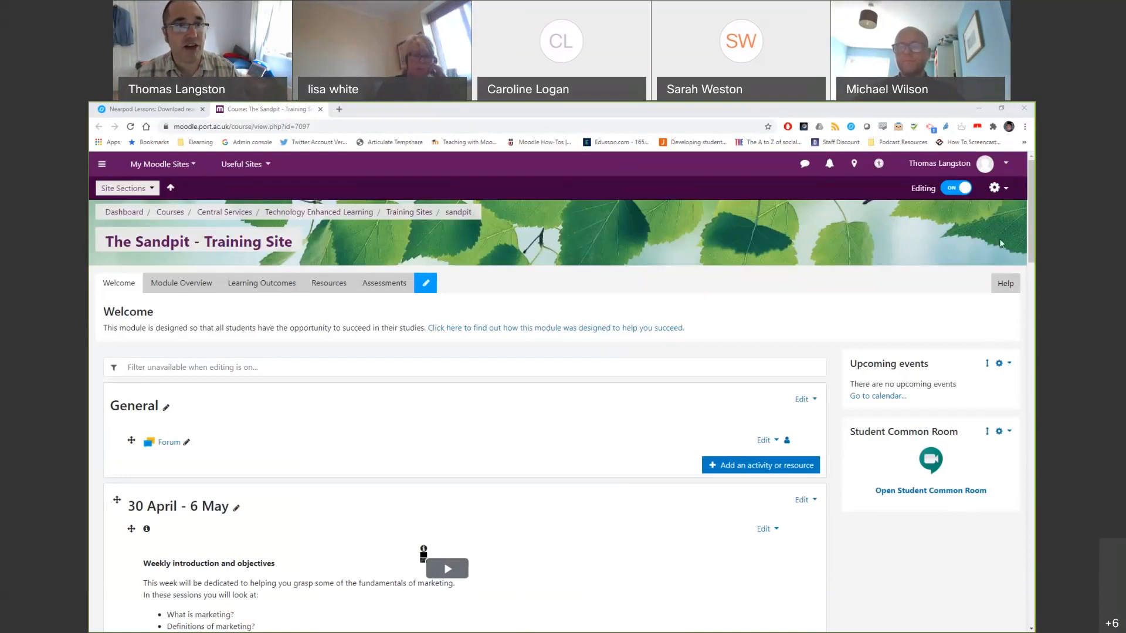
# - Turn editing off and look through the Sandpit's weekly sections down to 18 June - 24 June
pyautogui.click(957, 188)
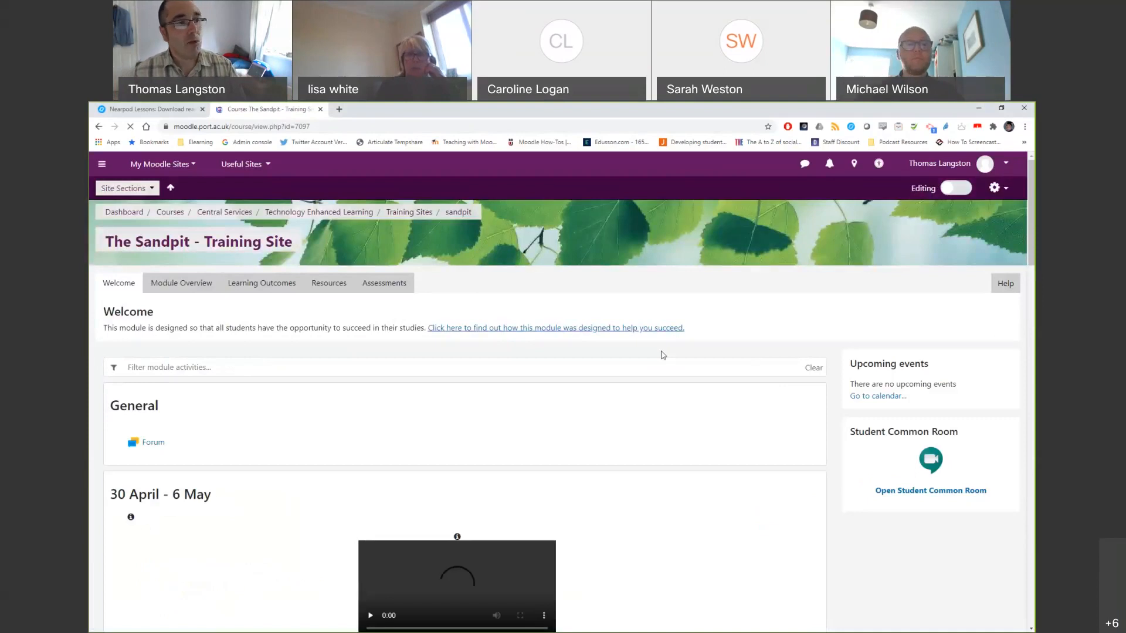
pyautogui.scroll(-2, 515, 297)
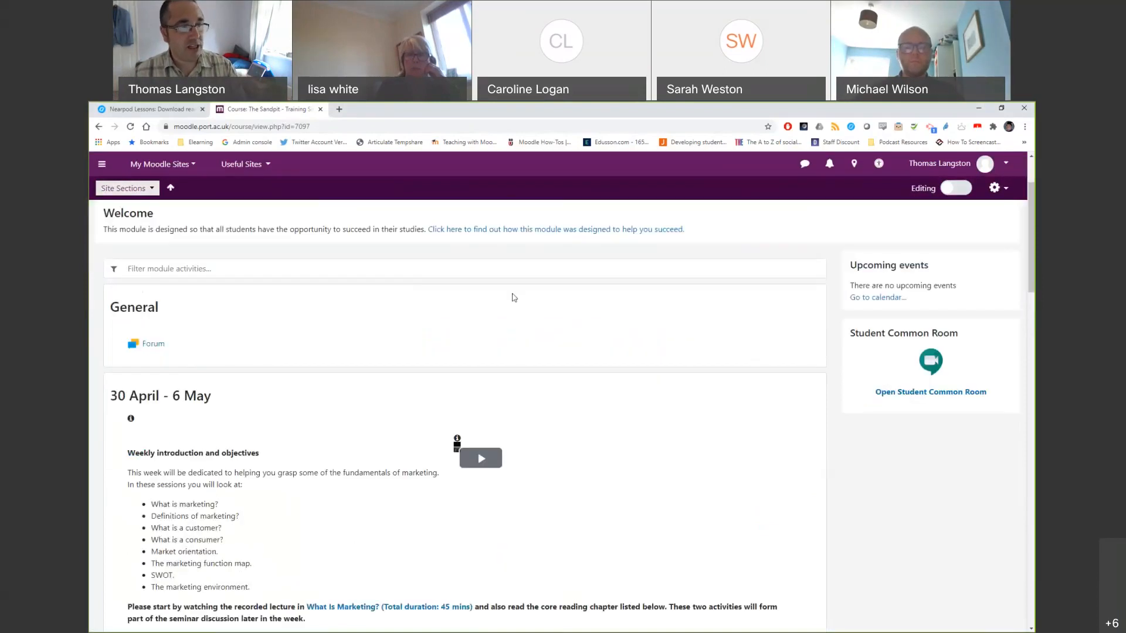
pyautogui.scroll(-1, 666, 407)
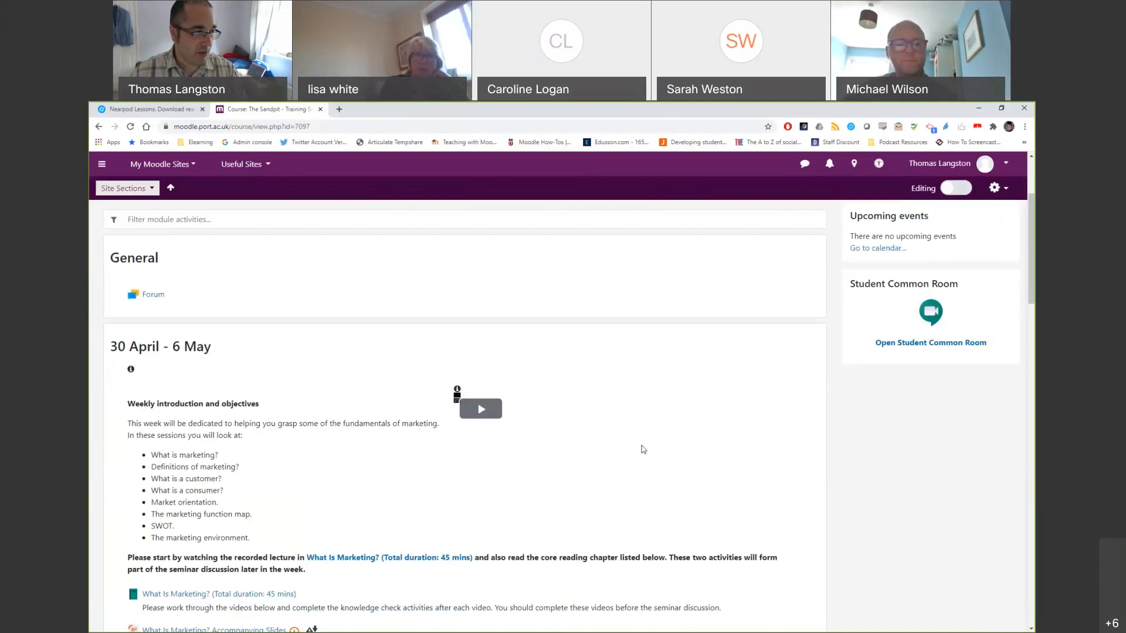
pyautogui.scroll(-4, 644, 449)
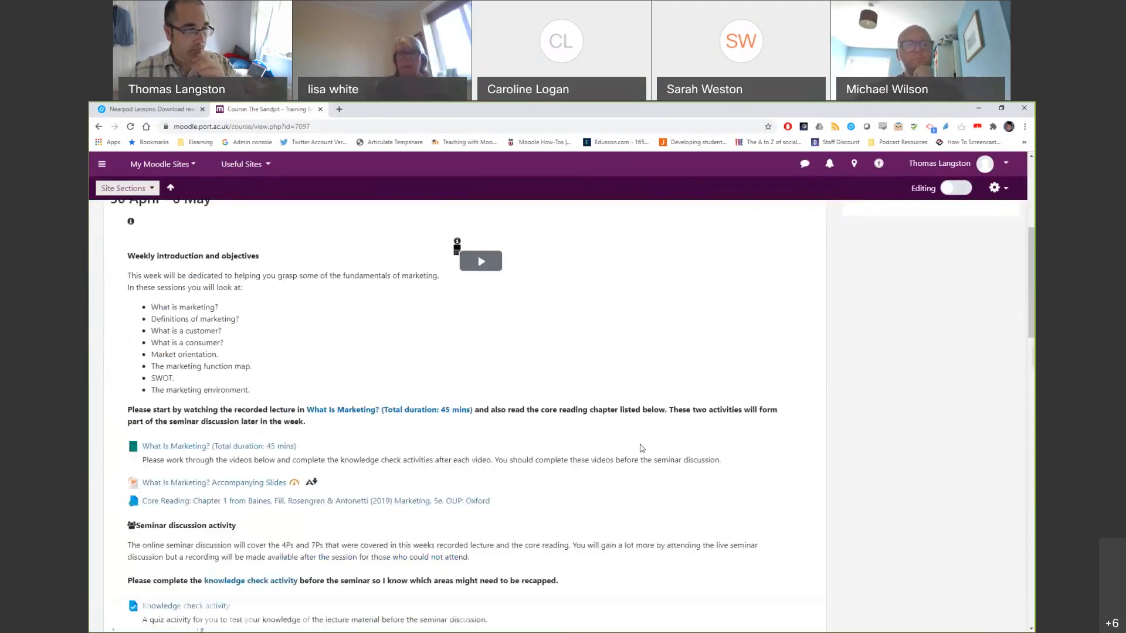
pyautogui.scroll(-6, 640, 449)
pyautogui.scroll(1, 641, 441)
pyautogui.scroll(-4, 621, 435)
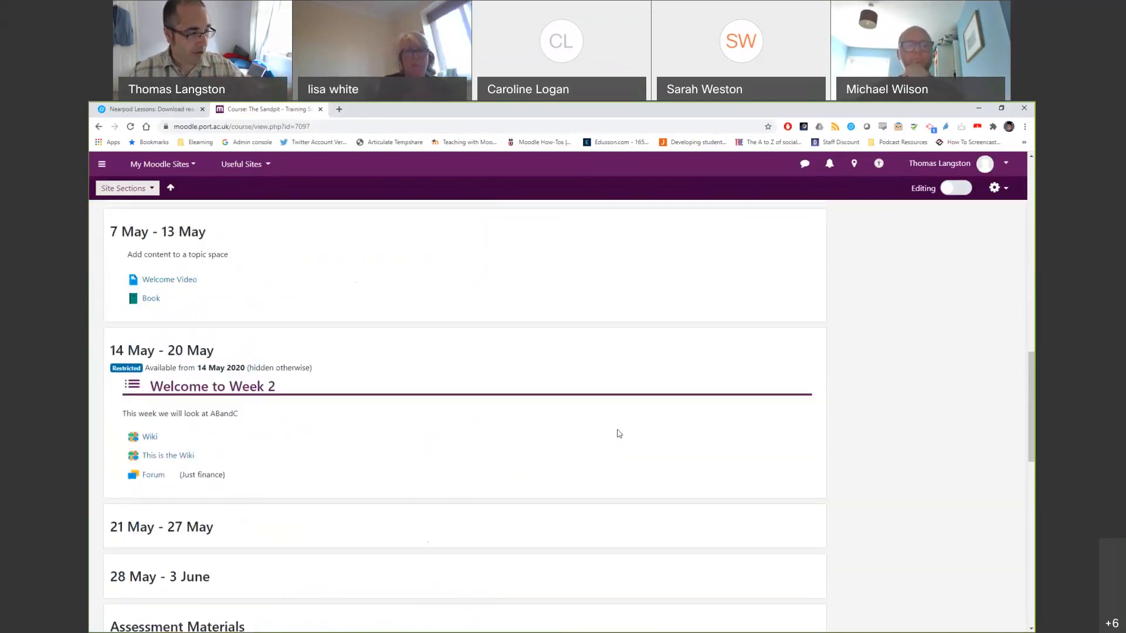
pyautogui.scroll(-1, 616, 429)
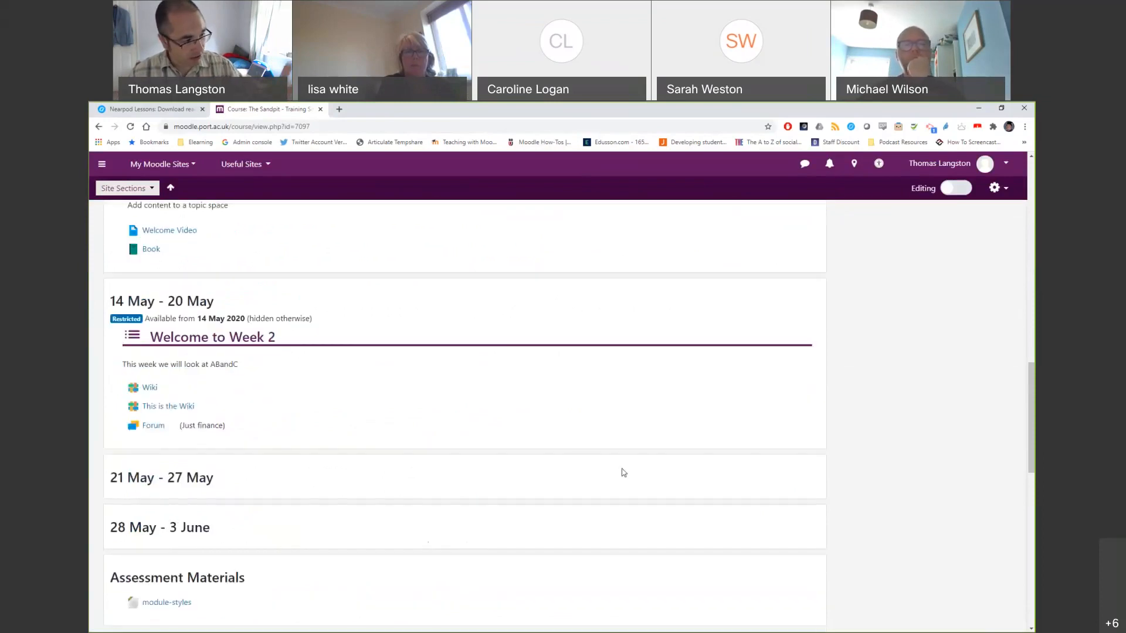
pyautogui.scroll(-3, 619, 387)
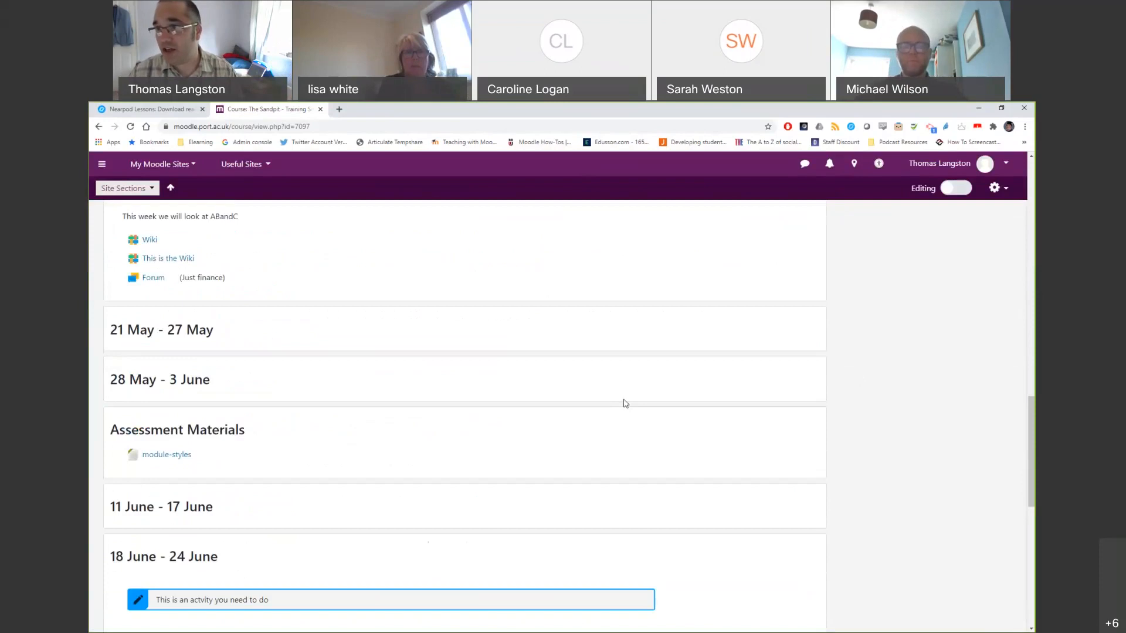
pyautogui.scroll(5, 627, 403)
pyautogui.scroll(10, 631, 401)
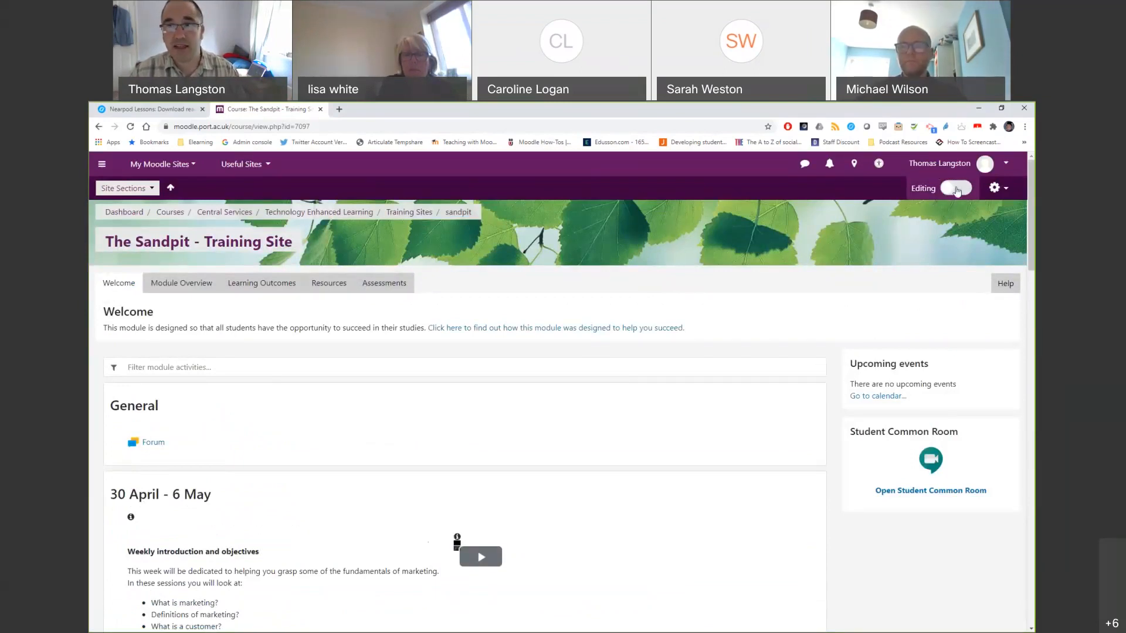
# - Turn editing on and review the editing controls in the Sandpit's weekly sections and Assessment Materials
pyautogui.click(957, 188)
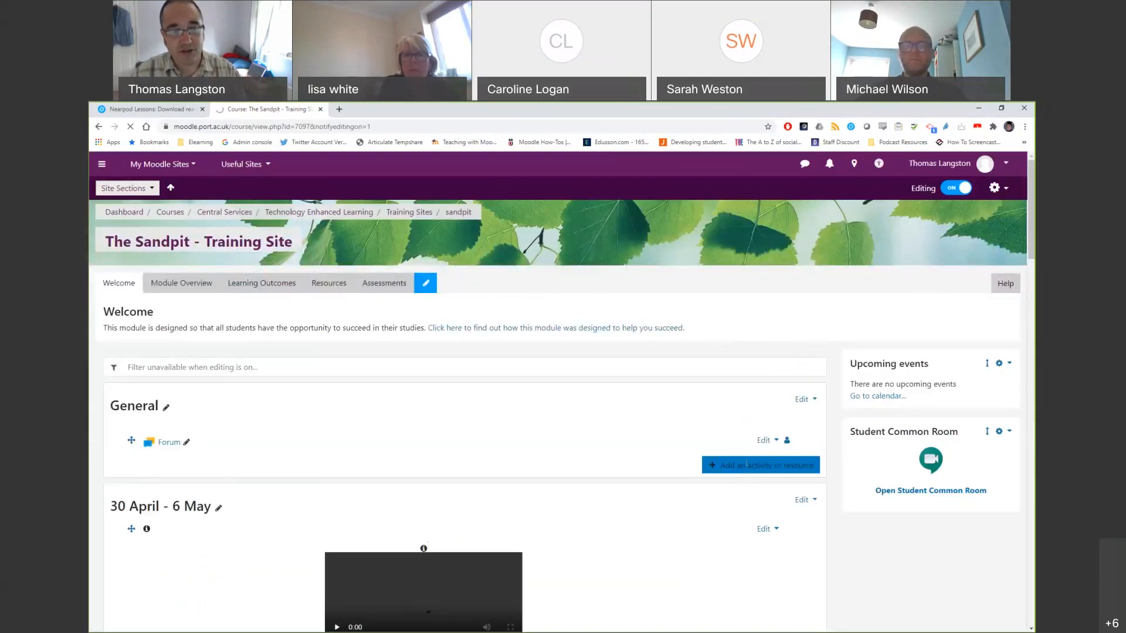
pyautogui.scroll(-1, 780, 434)
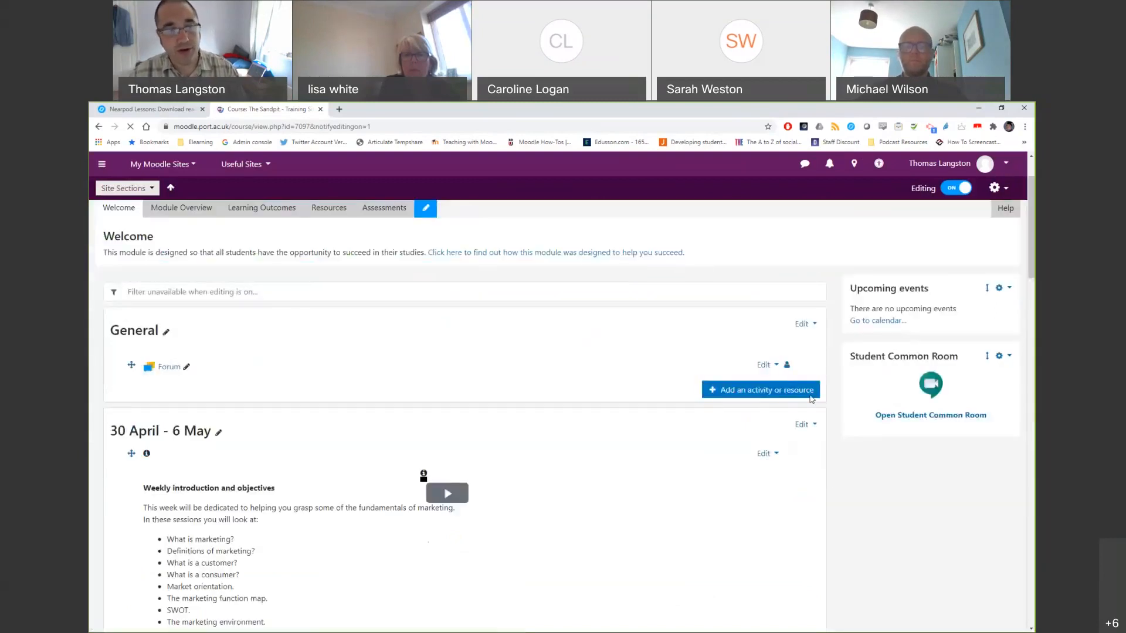
pyautogui.scroll(-8, 812, 398)
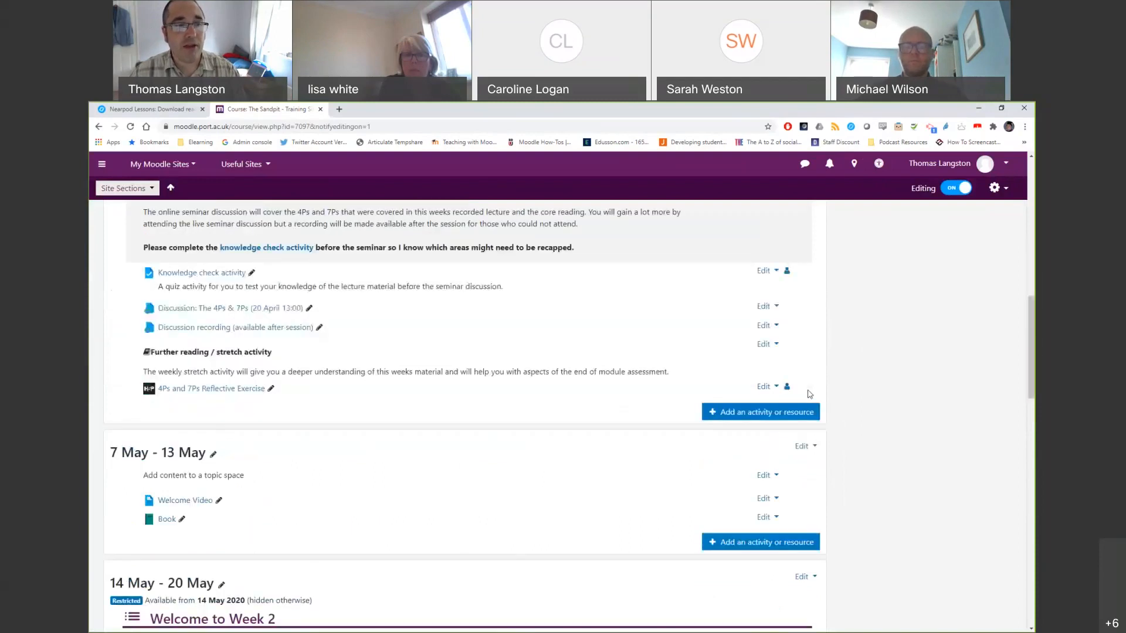
pyautogui.scroll(-2, 810, 395)
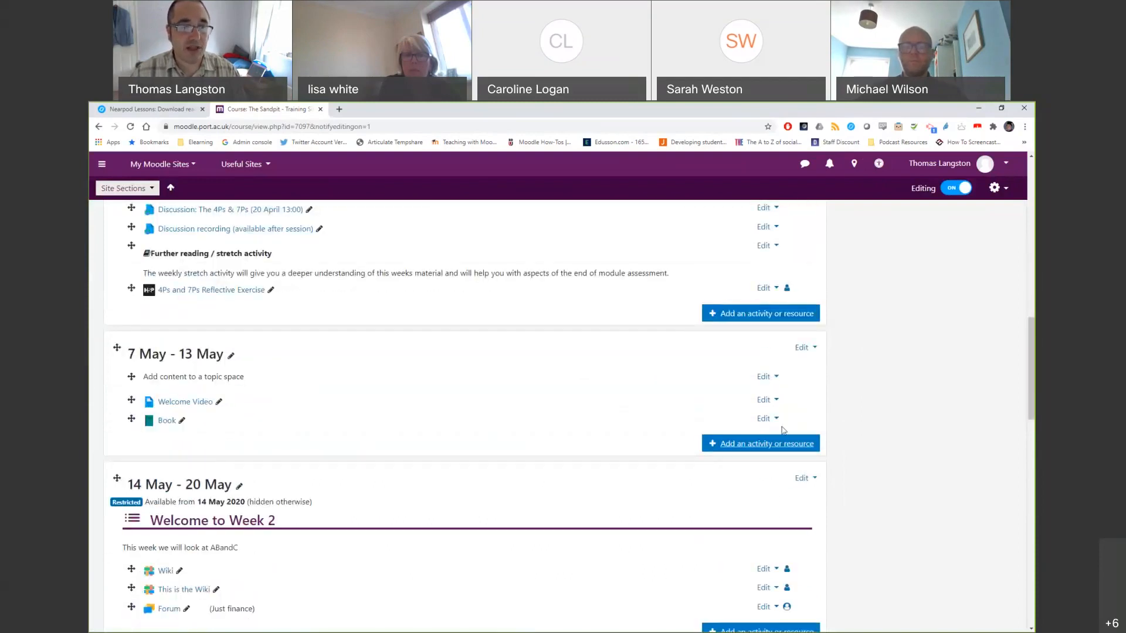
pyautogui.scroll(-5, 783, 431)
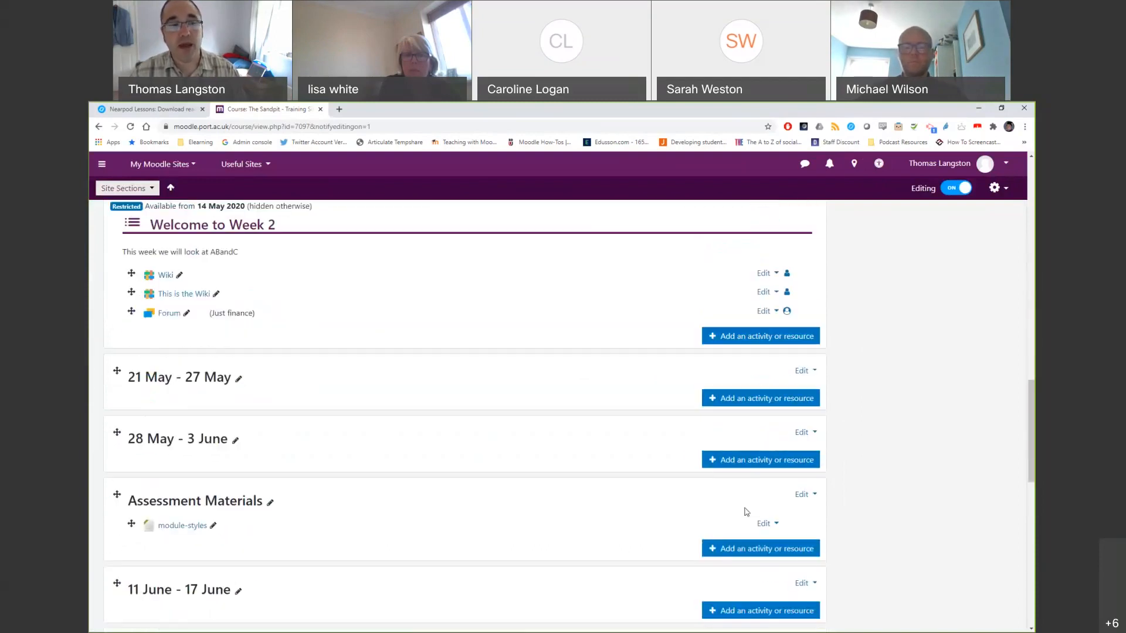
pyautogui.scroll(-1, 762, 481)
pyautogui.scroll(1, 782, 449)
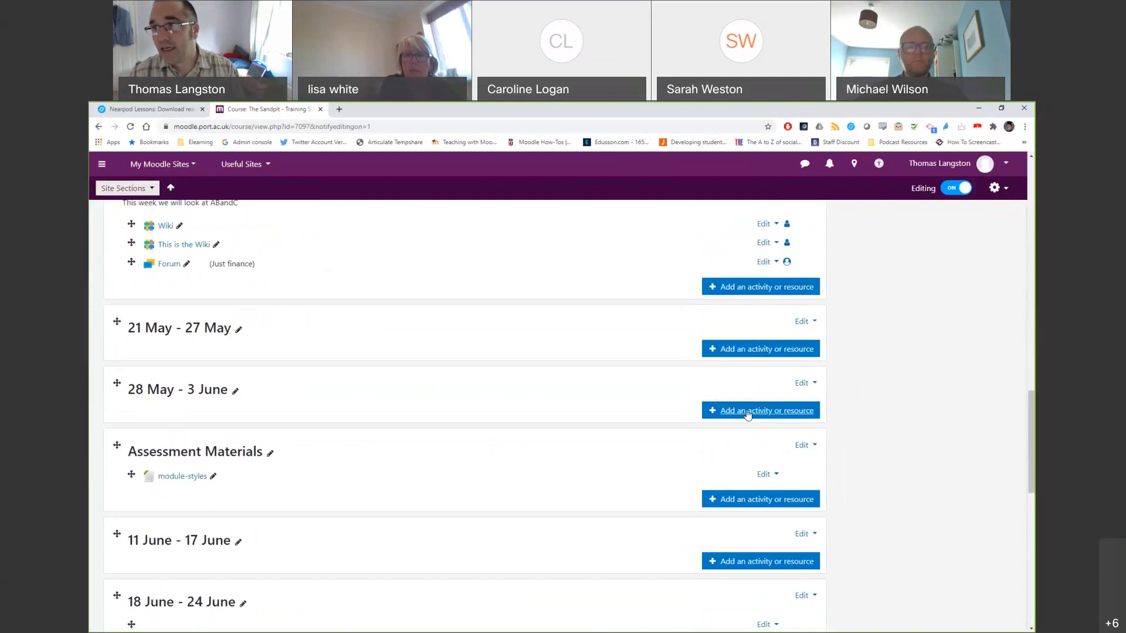
pyautogui.scroll(5, 747, 415)
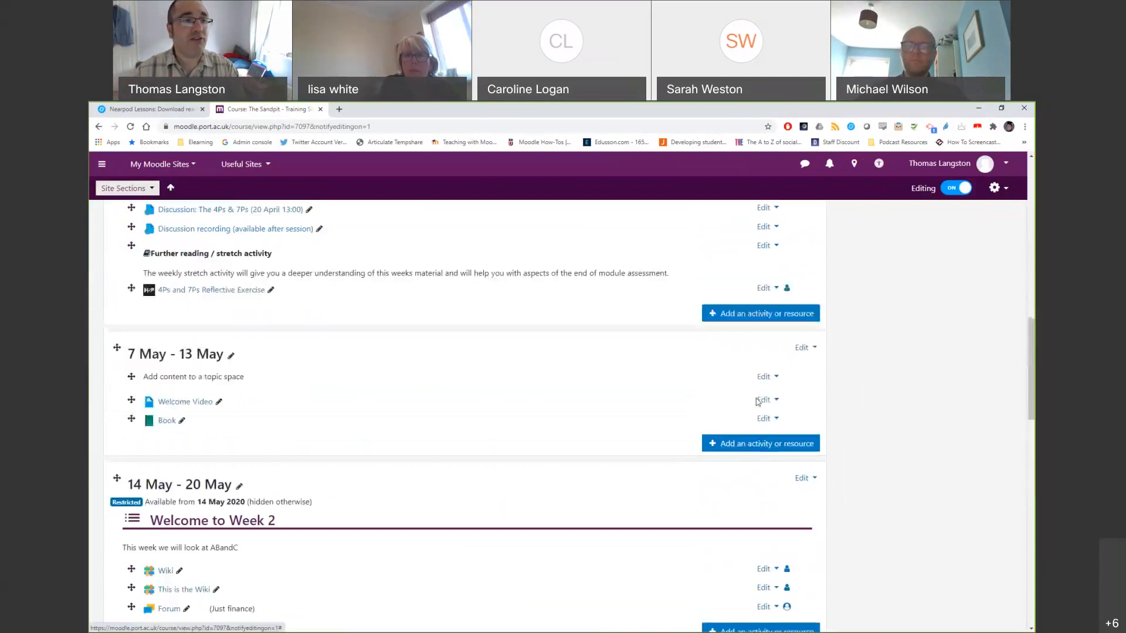
pyautogui.scroll(5, 745, 446)
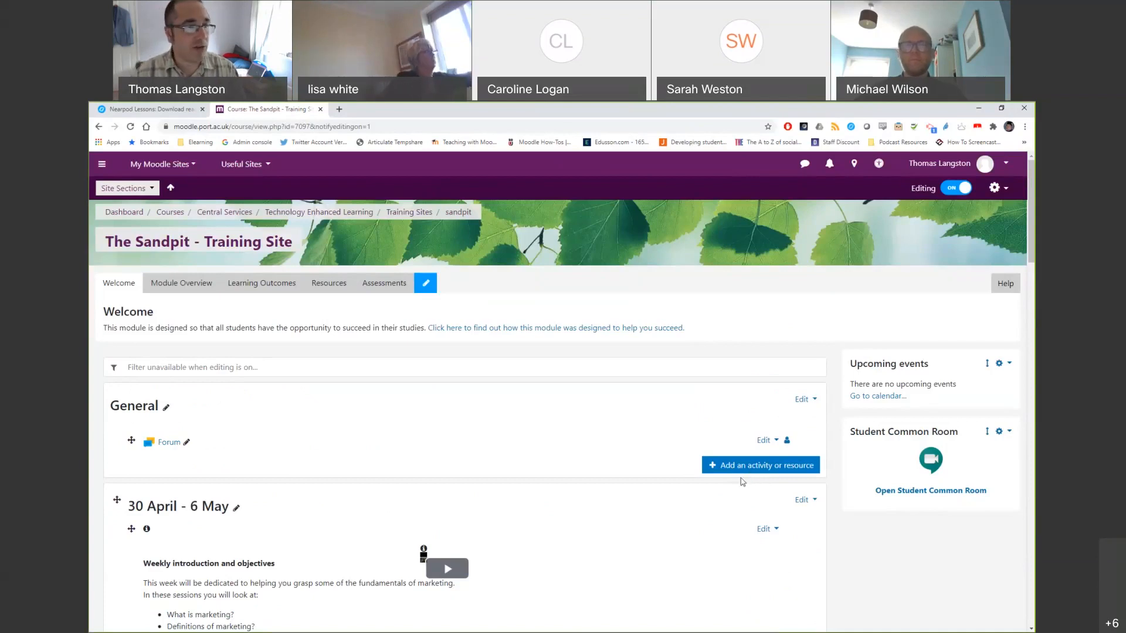
pyautogui.scroll(-7, 741, 478)
pyautogui.scroll(8, 751, 485)
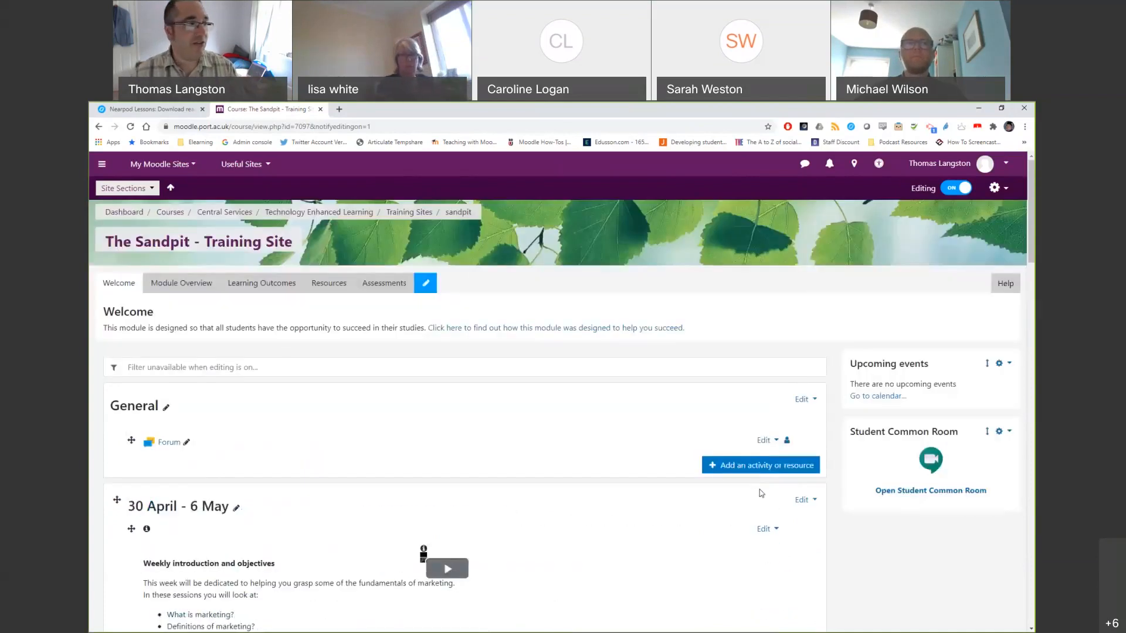
# - Go to the 18 June - 24 June section of the Sandpit course
pyautogui.click(147, 190)
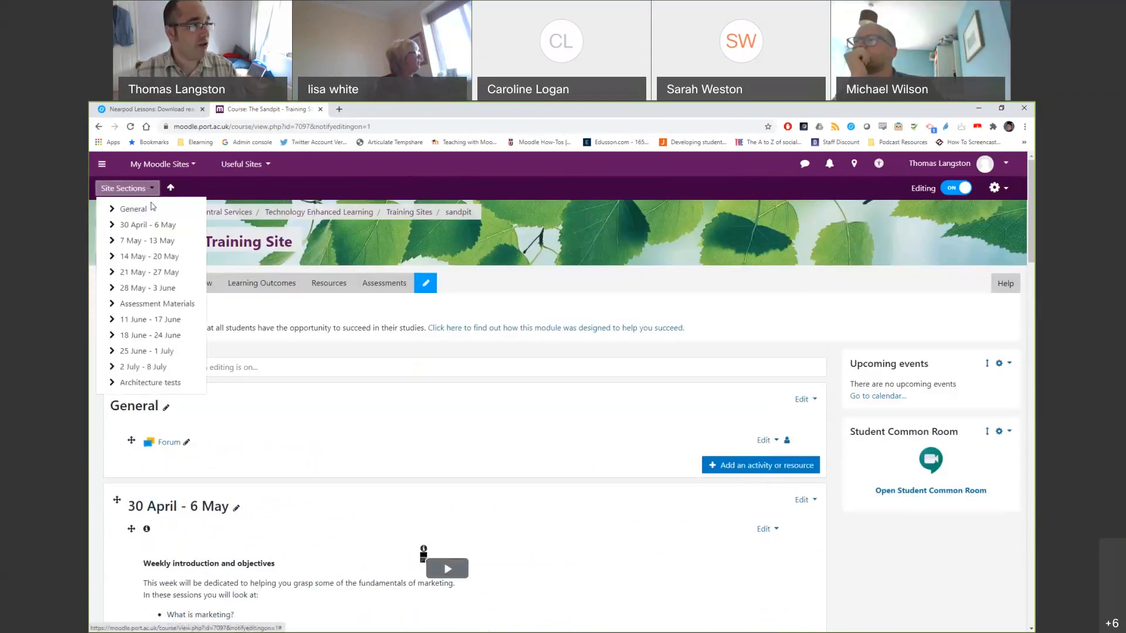
pyautogui.click(157, 335)
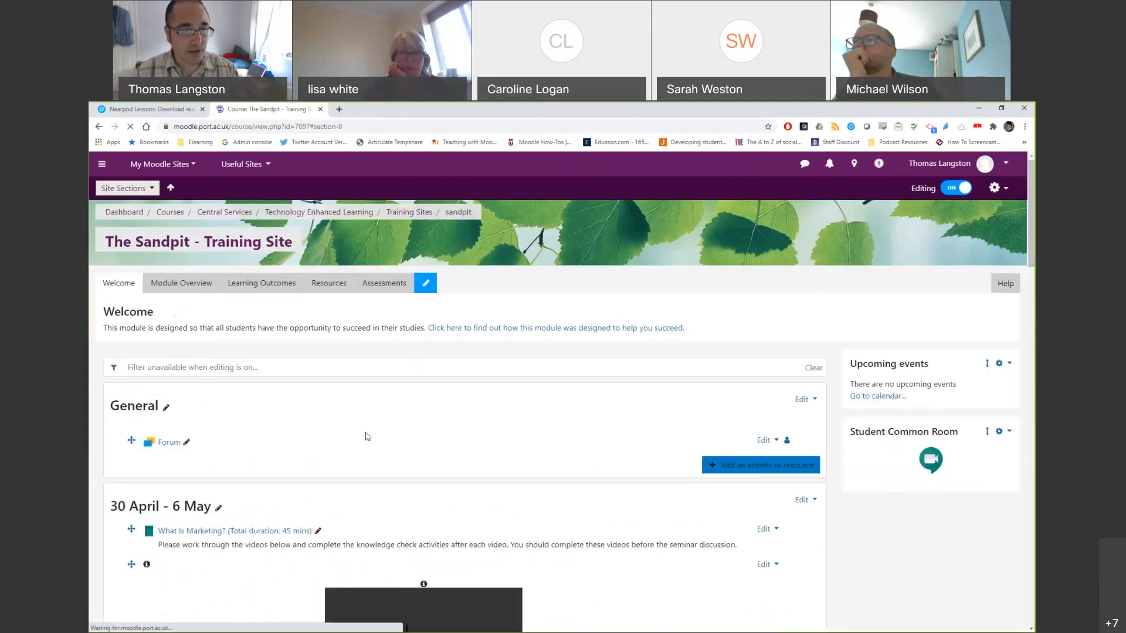
pyautogui.scroll(-4, 611, 446)
pyautogui.scroll(-8, 612, 446)
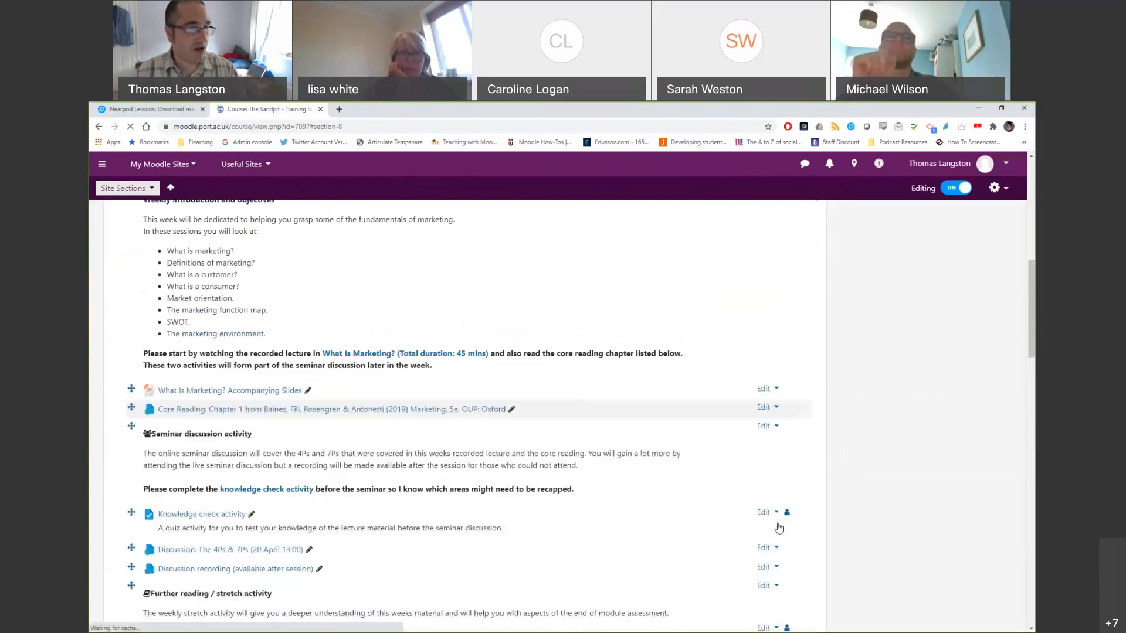
pyautogui.scroll(-15, 744, 499)
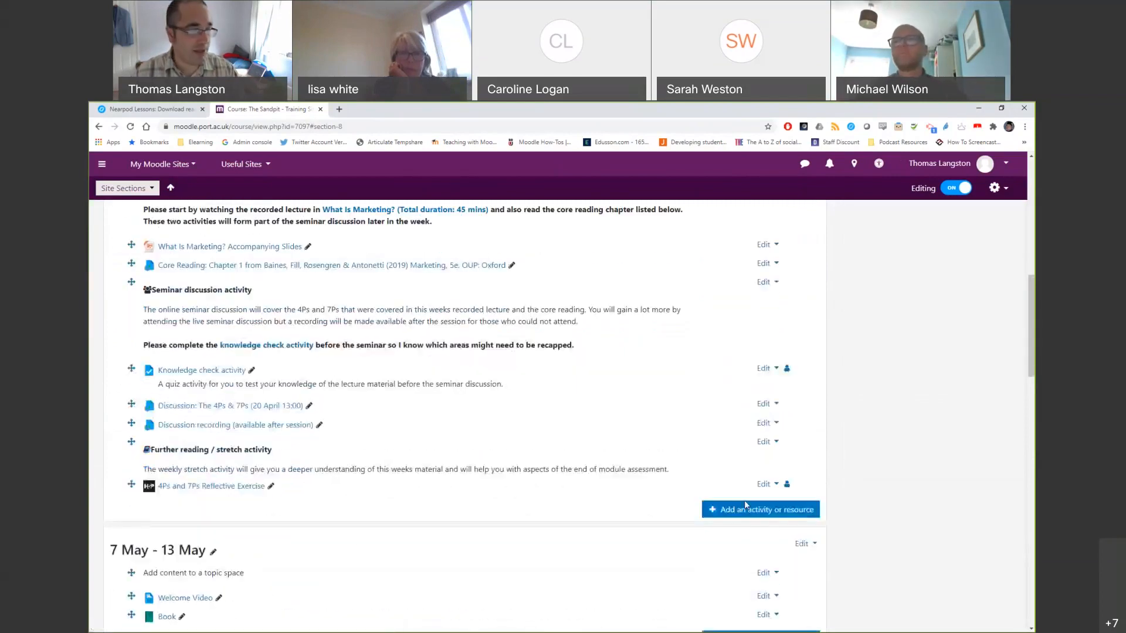
pyautogui.scroll(3, 744, 492)
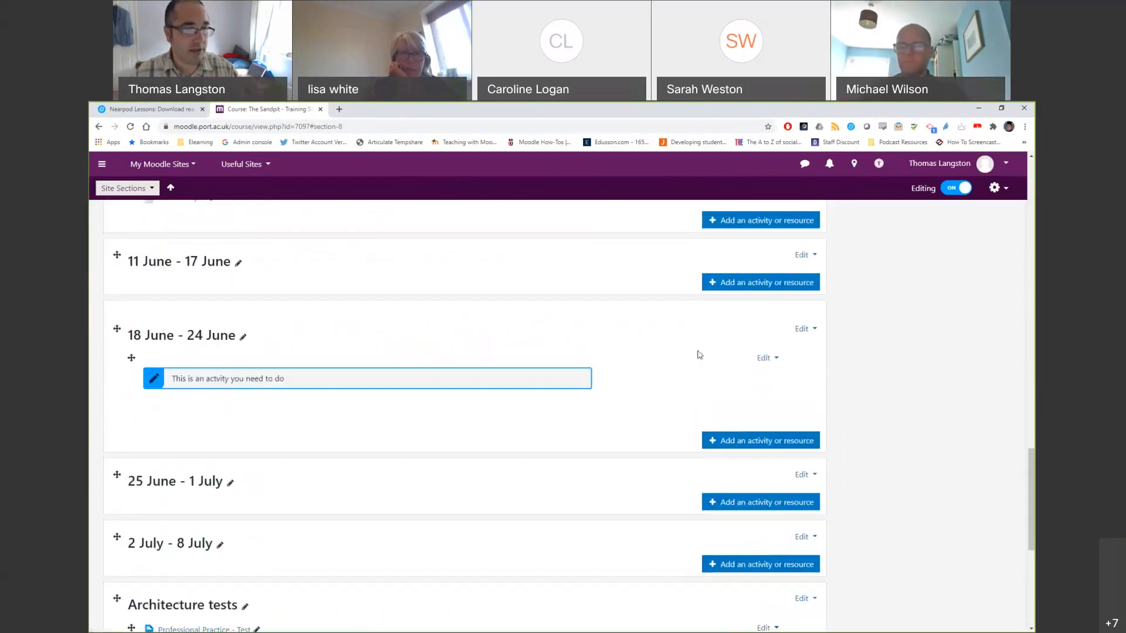
# - Look through the available activities and resources for the 18 June - 24 June section and add a new File resource
pyautogui.click(749, 443)
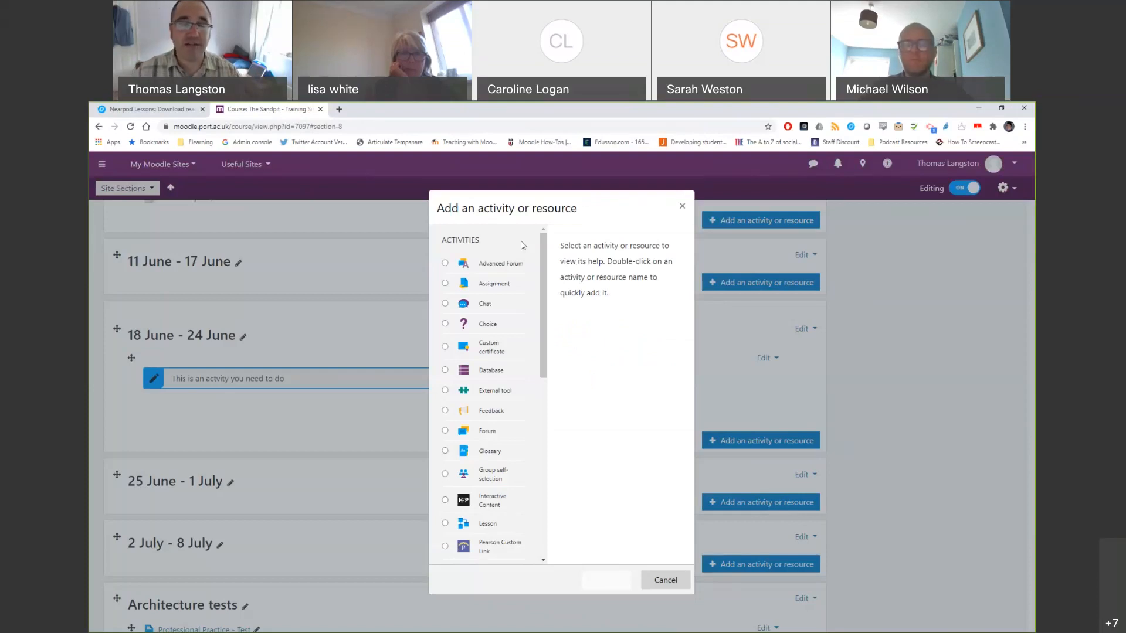
pyautogui.moveTo(543, 250); pyautogui.dragTo(537, 266)
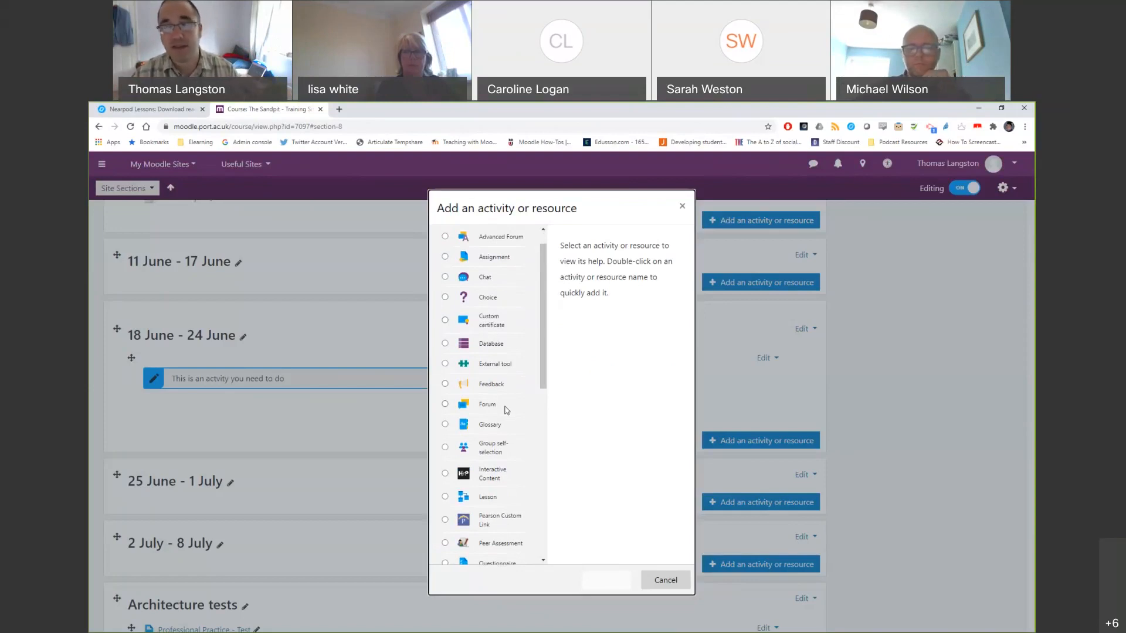
pyautogui.scroll(-10, 516, 423)
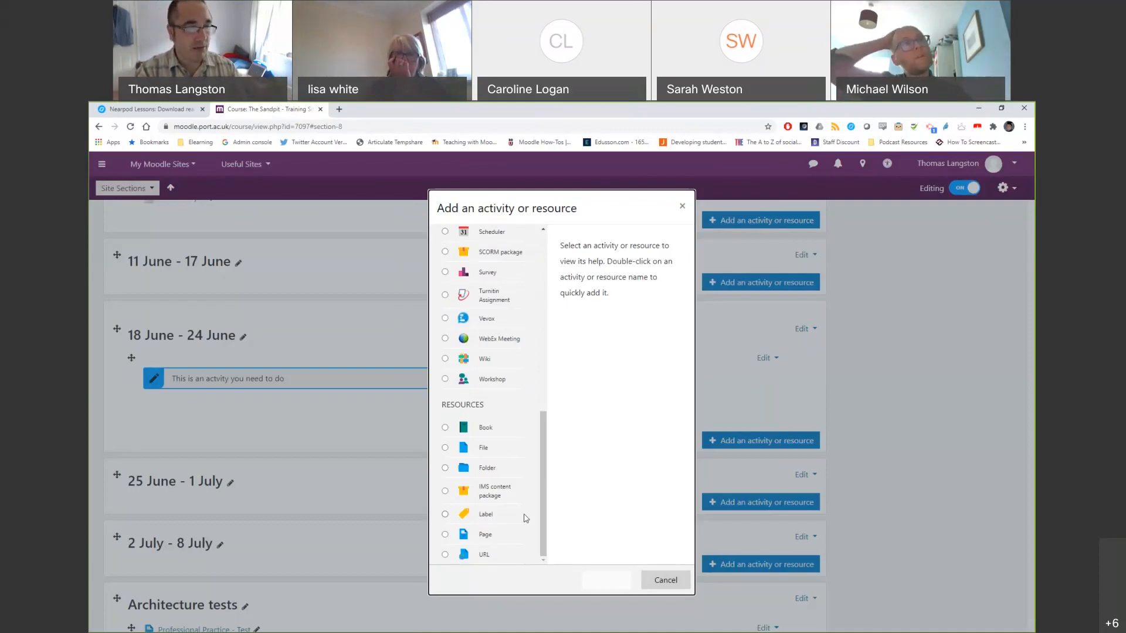
pyautogui.scroll(1, 530, 442)
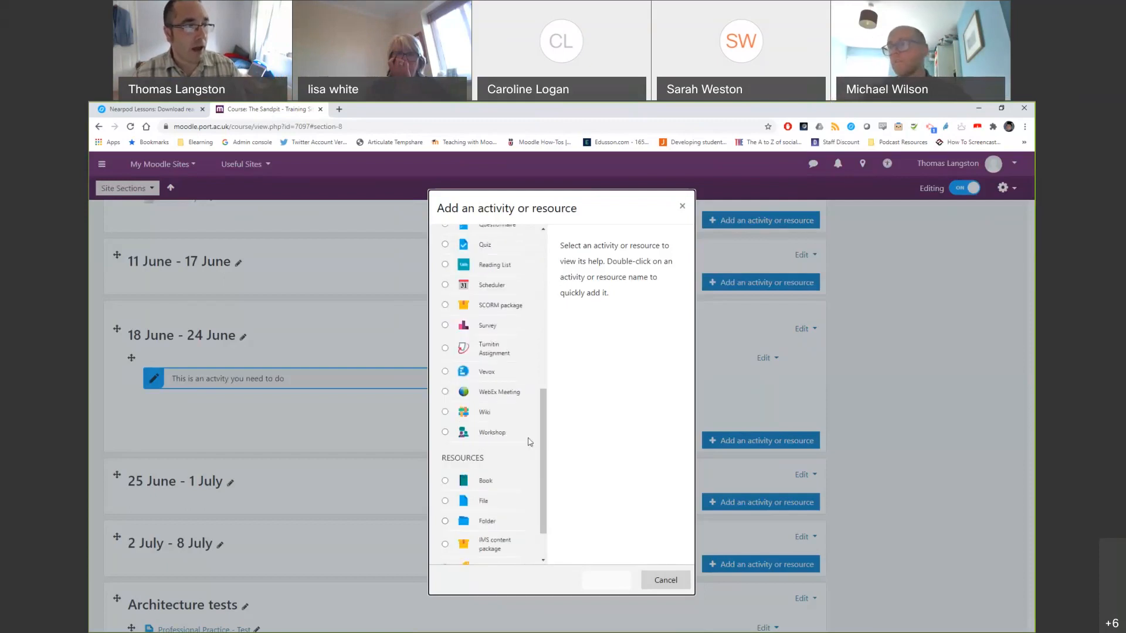
pyautogui.scroll(3, 504, 410)
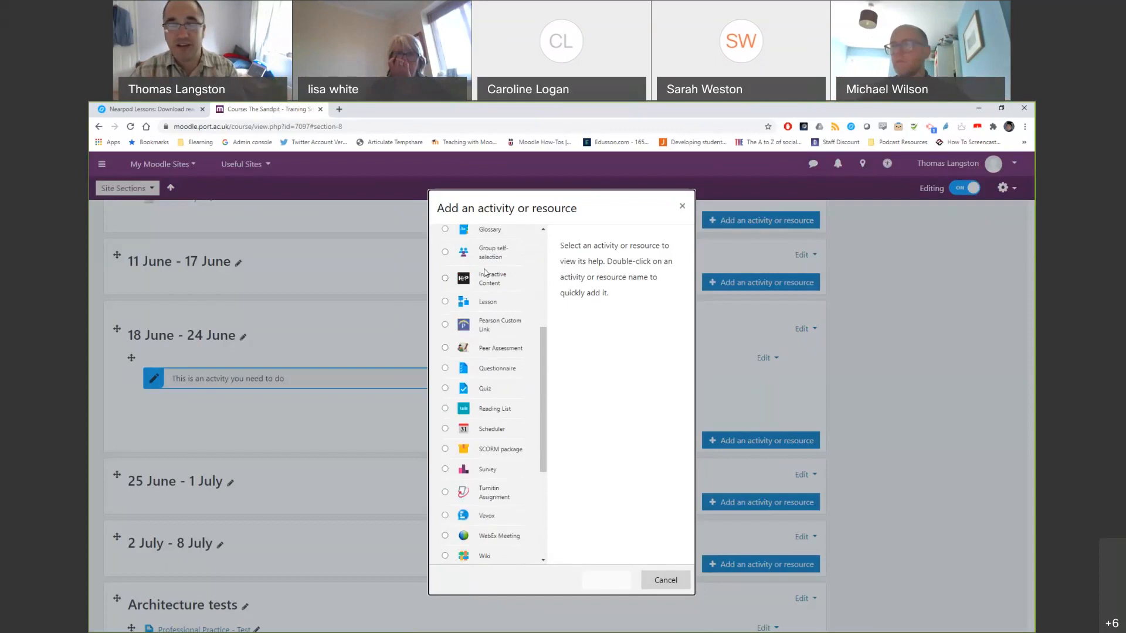
pyautogui.scroll(-4, 484, 275)
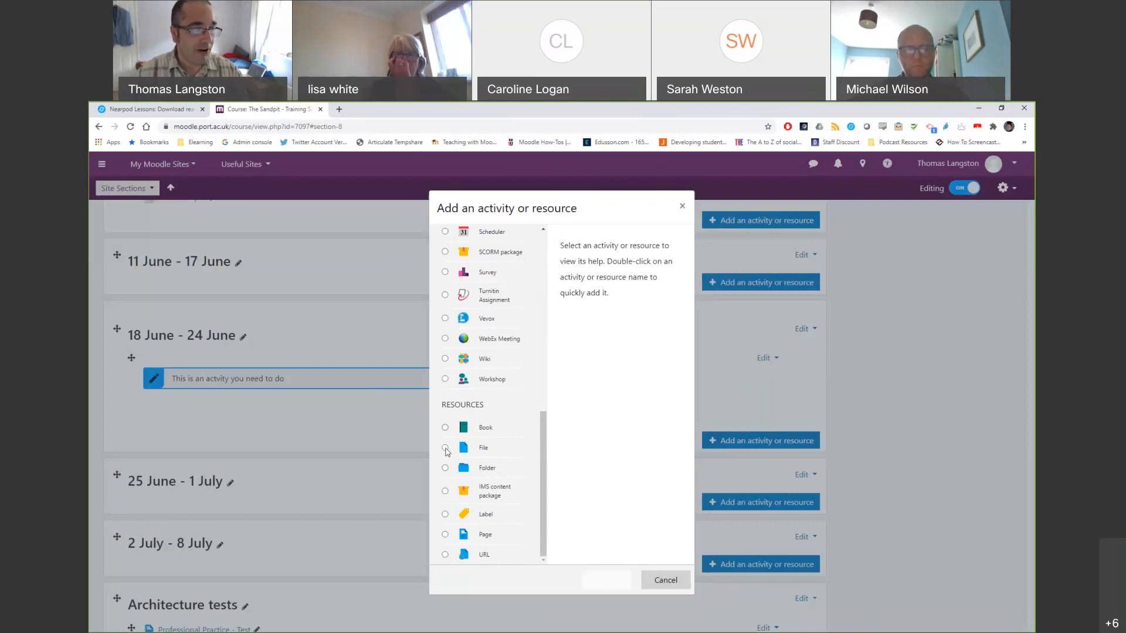
pyautogui.click(446, 449)
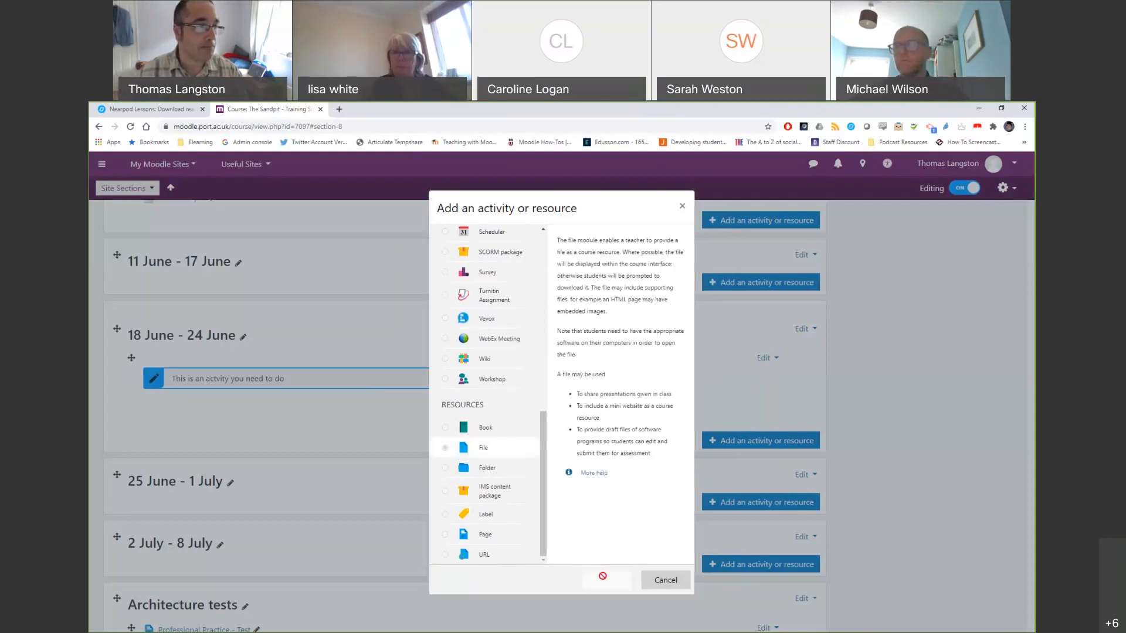
pyautogui.click(602, 577)
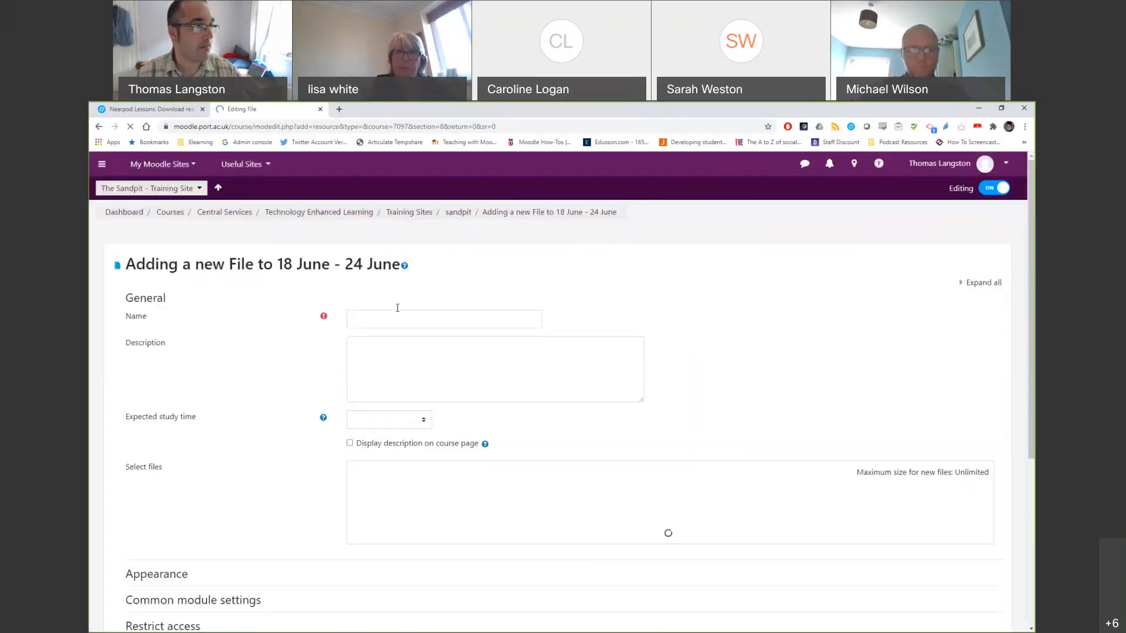
# - Name the new file resource "Week 1 Learning Slides" and enter "Description" as its description
pyautogui.click(398, 315)
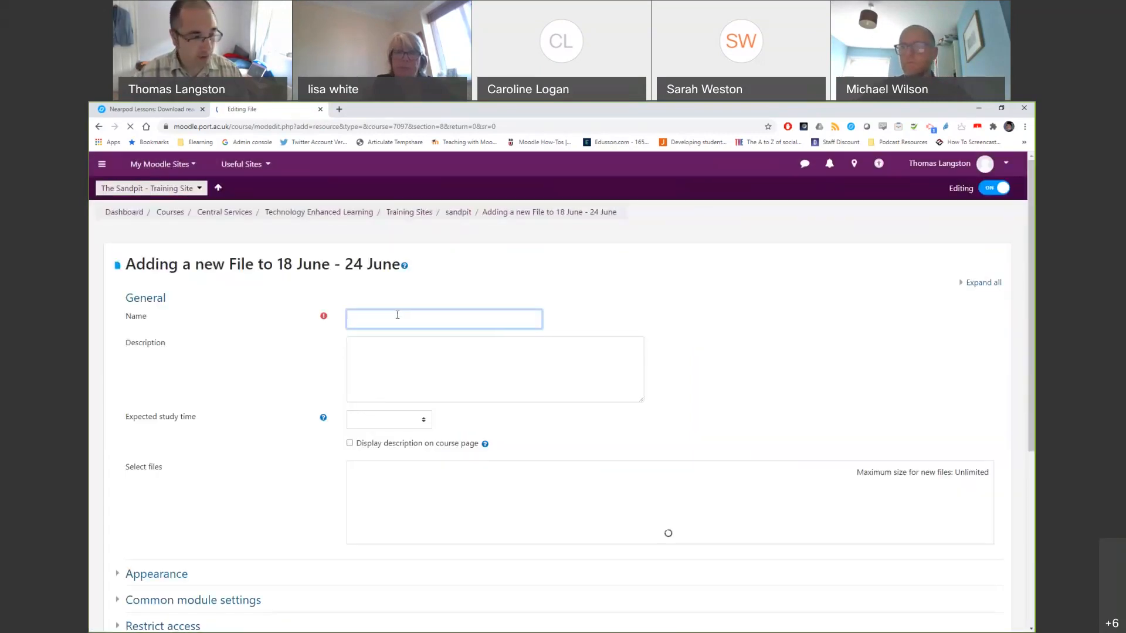
pyautogui.scroll(-5, 398, 317)
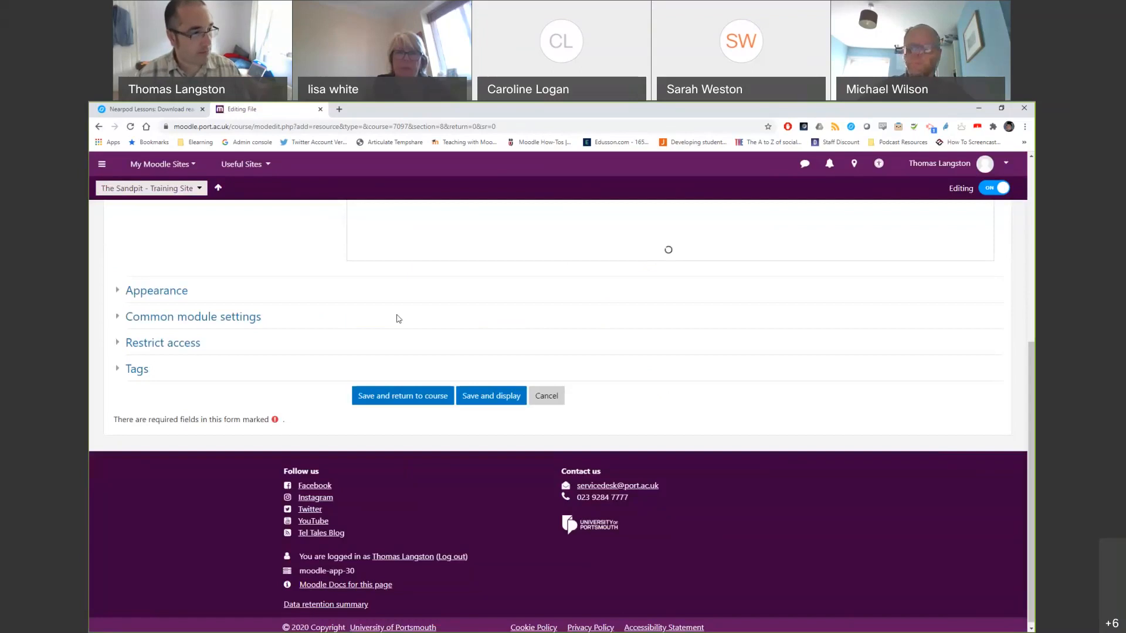
pyautogui.scroll(5, 398, 318)
pyautogui.write('Week 1 Learning Slides')
pyautogui.scroll(-1, 426, 346)
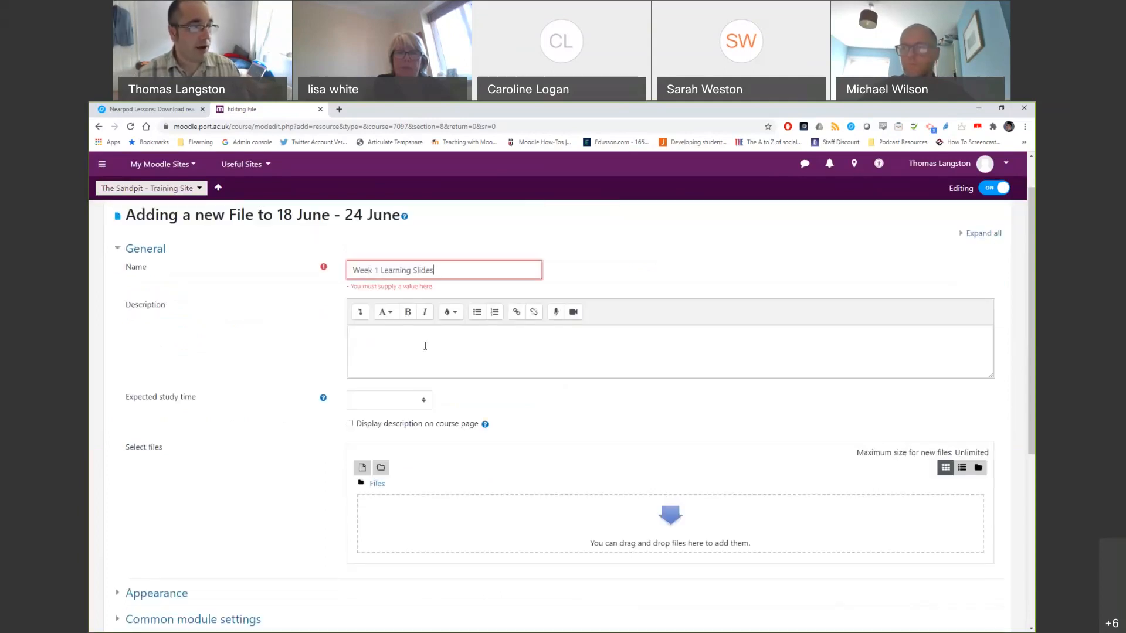
pyautogui.click(425, 346)
pyautogui.write('Description')
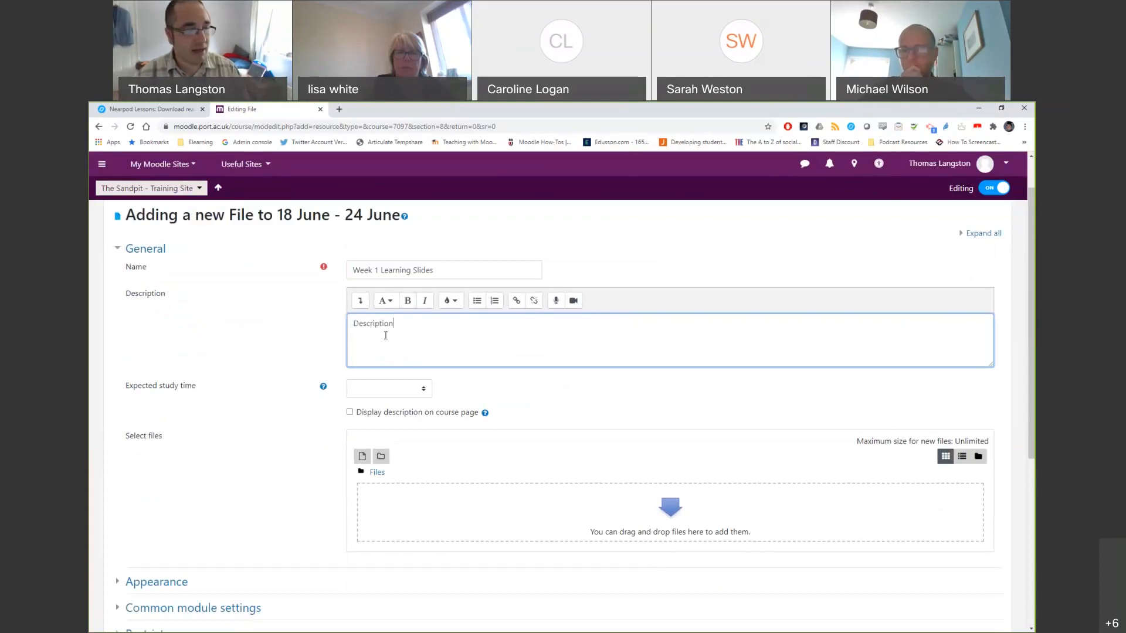
# - Enable displaying the description on the course page and set the expected study time to 45 minutes
pyautogui.click(349, 413)
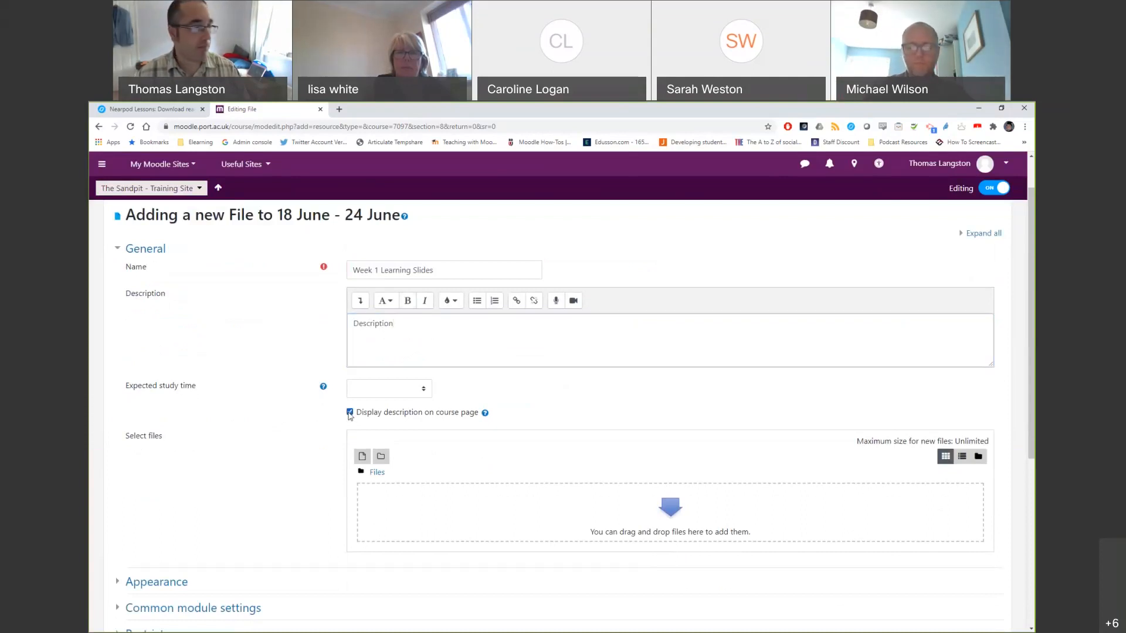
pyautogui.scroll(-2, 411, 376)
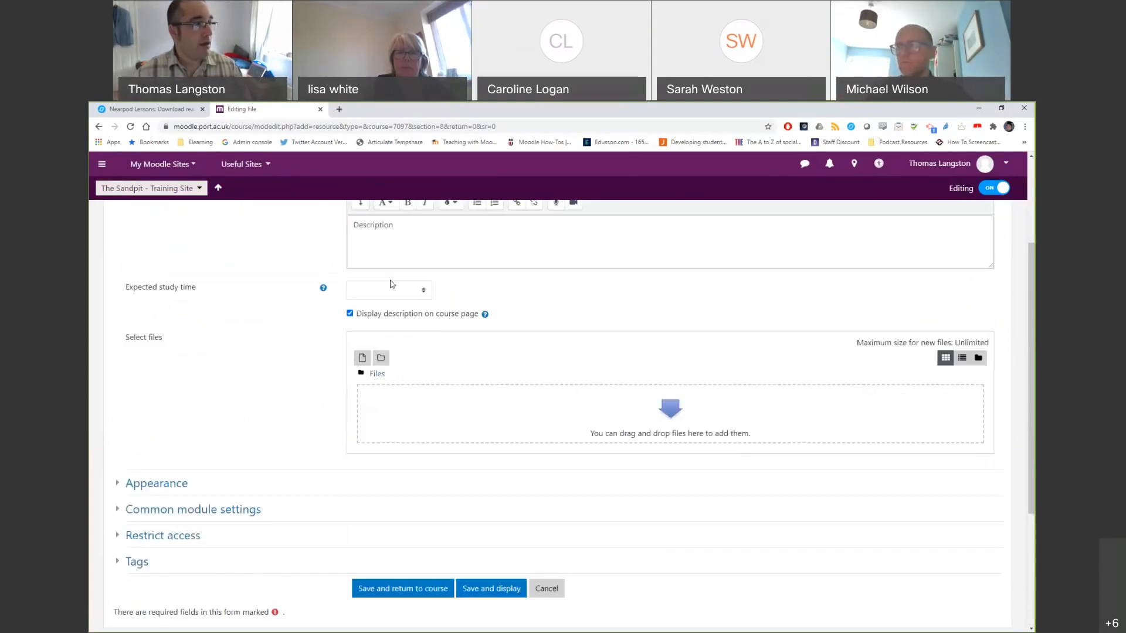
pyautogui.scroll(1, 403, 221)
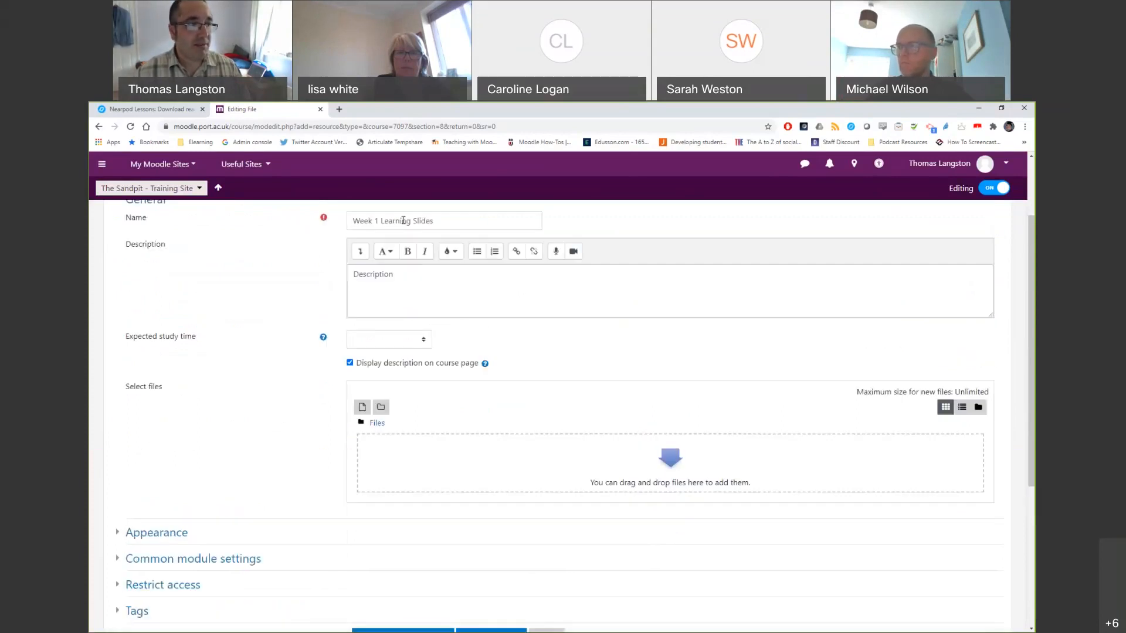
pyautogui.click(422, 344)
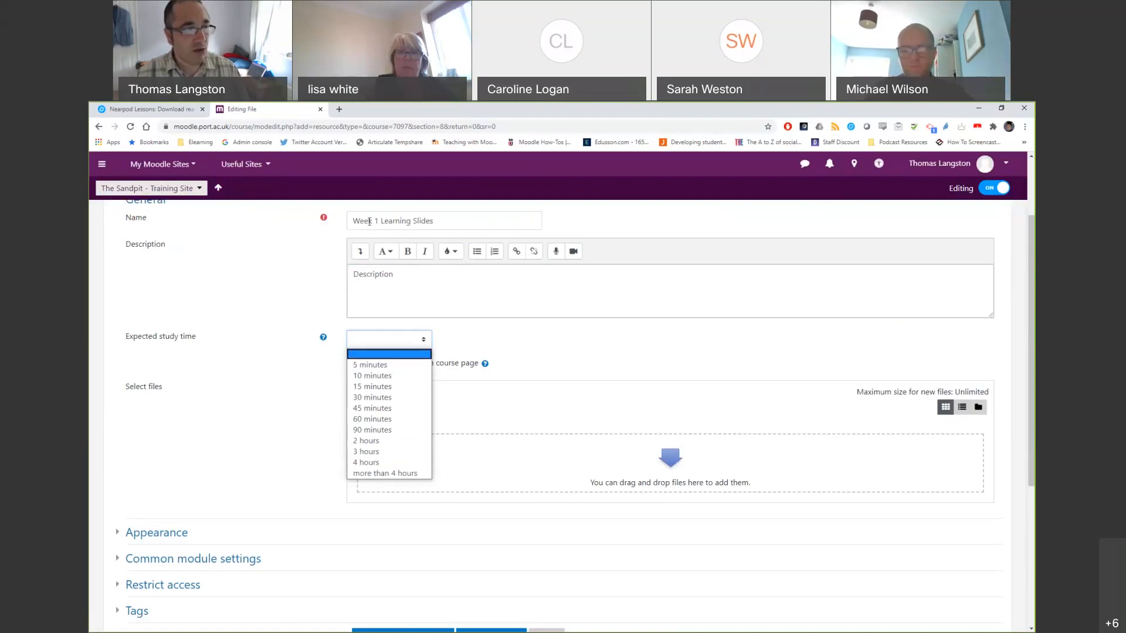
pyautogui.click(386, 409)
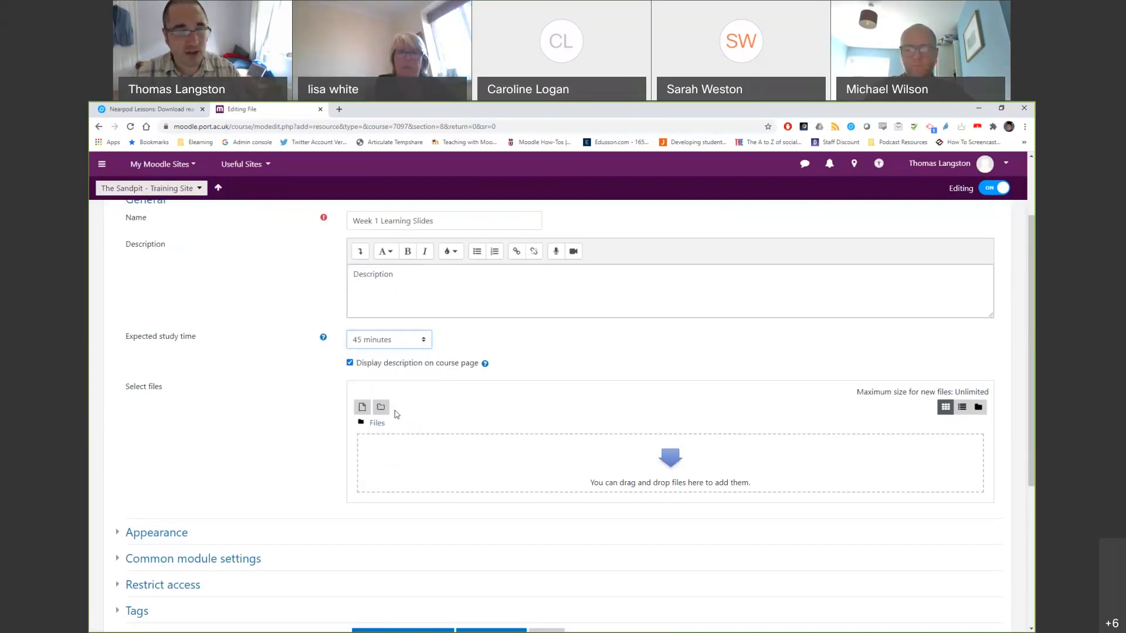
pyautogui.click(542, 367)
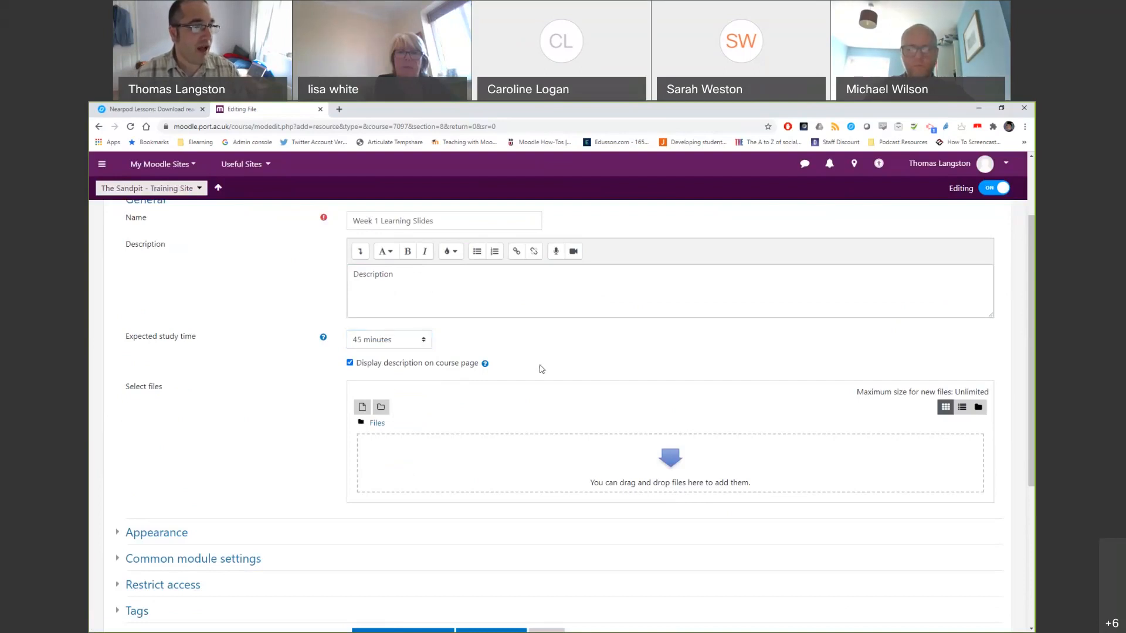
# - Start adding a file from the computer and browse to Documents > Quick Upload on Seagate External Drive (D:)
pyautogui.scroll(-1, 509, 356)
pyautogui.scroll(-1, 500, 362)
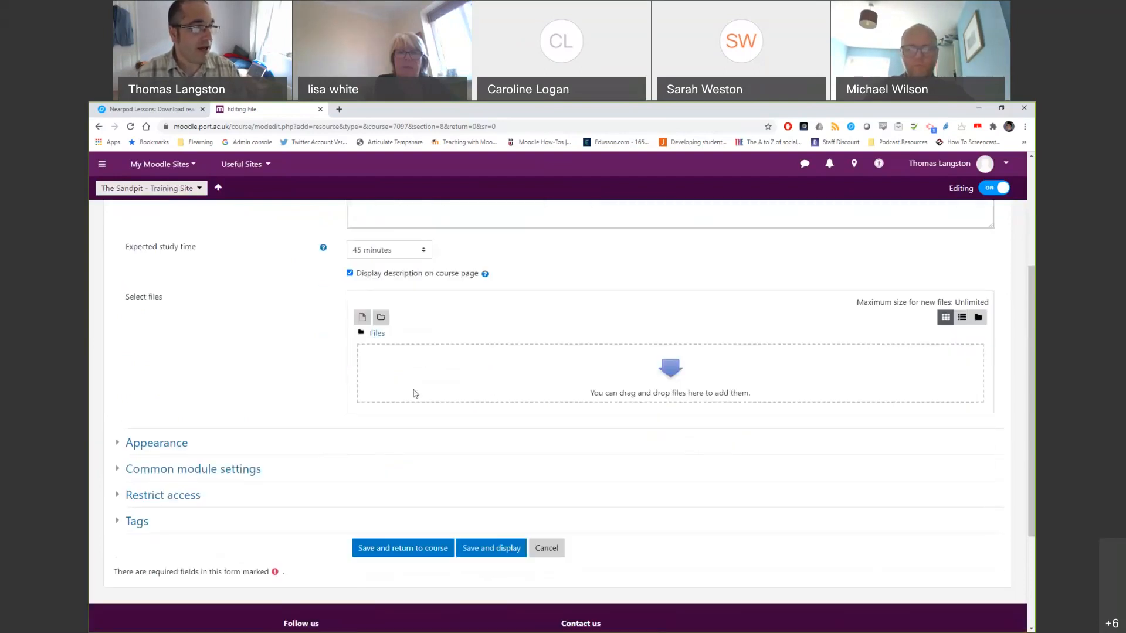
pyautogui.click(363, 313)
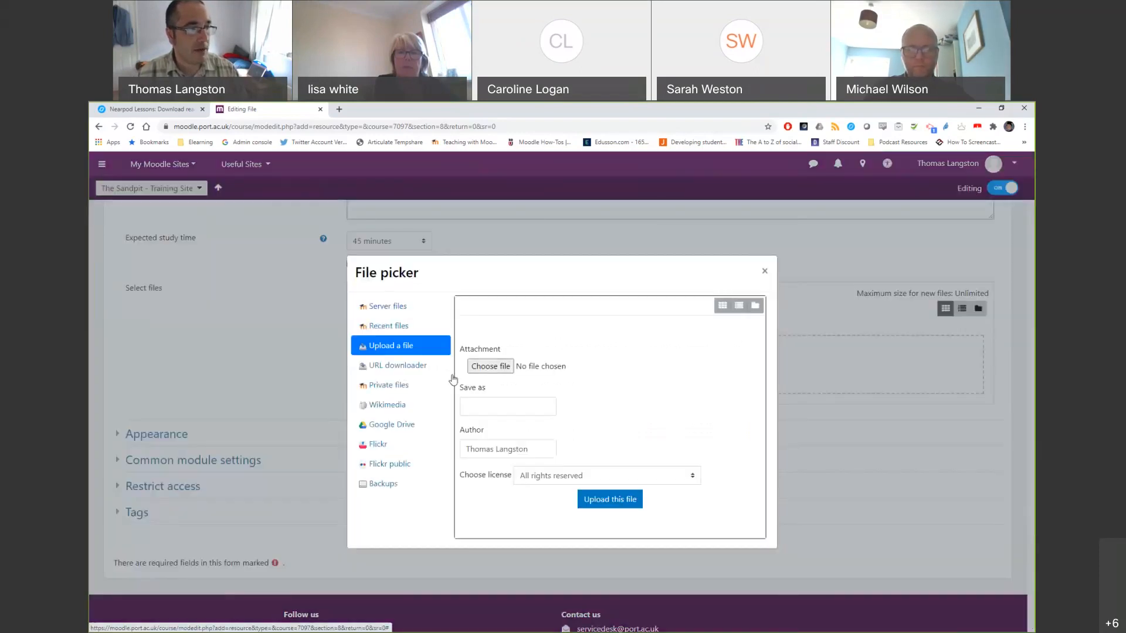
pyautogui.click(476, 367)
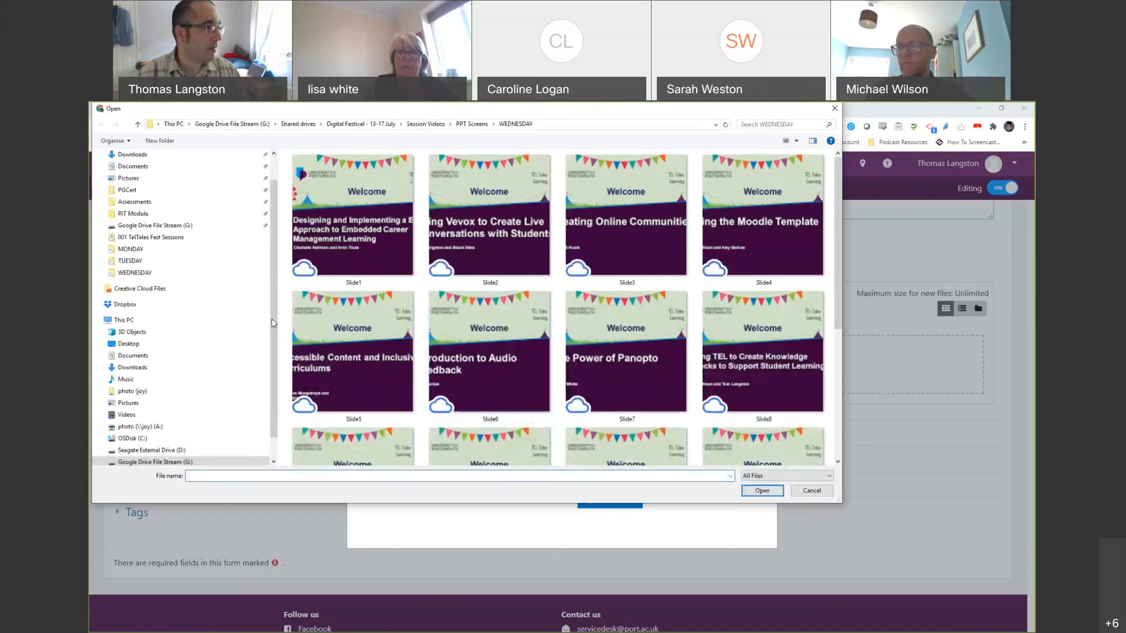
pyautogui.scroll(-1, 184, 429)
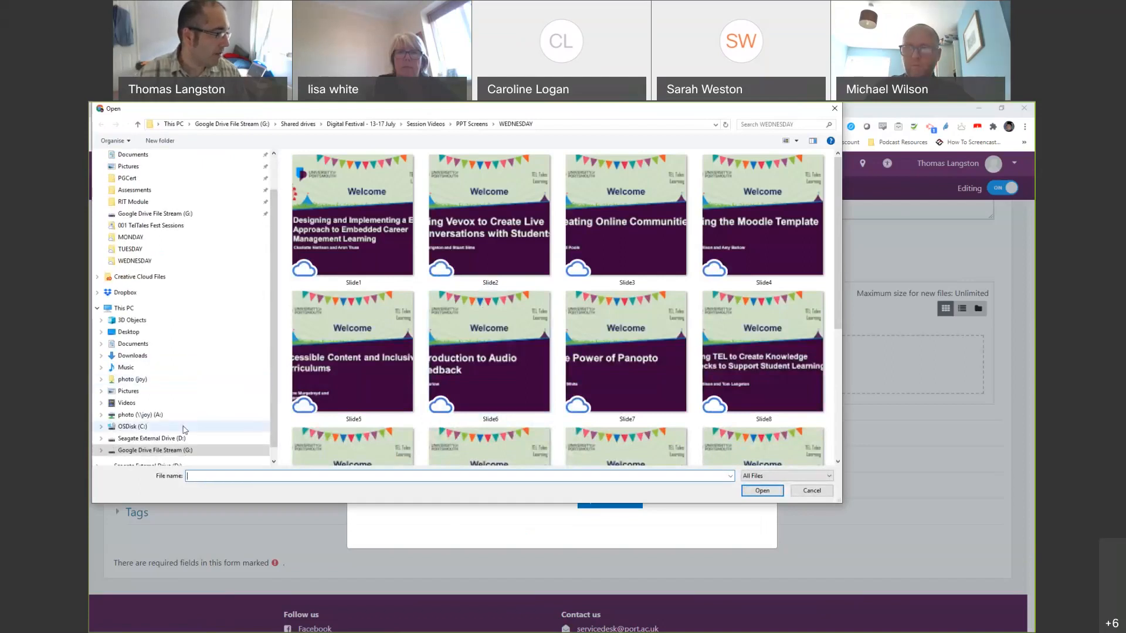
pyautogui.click(176, 439)
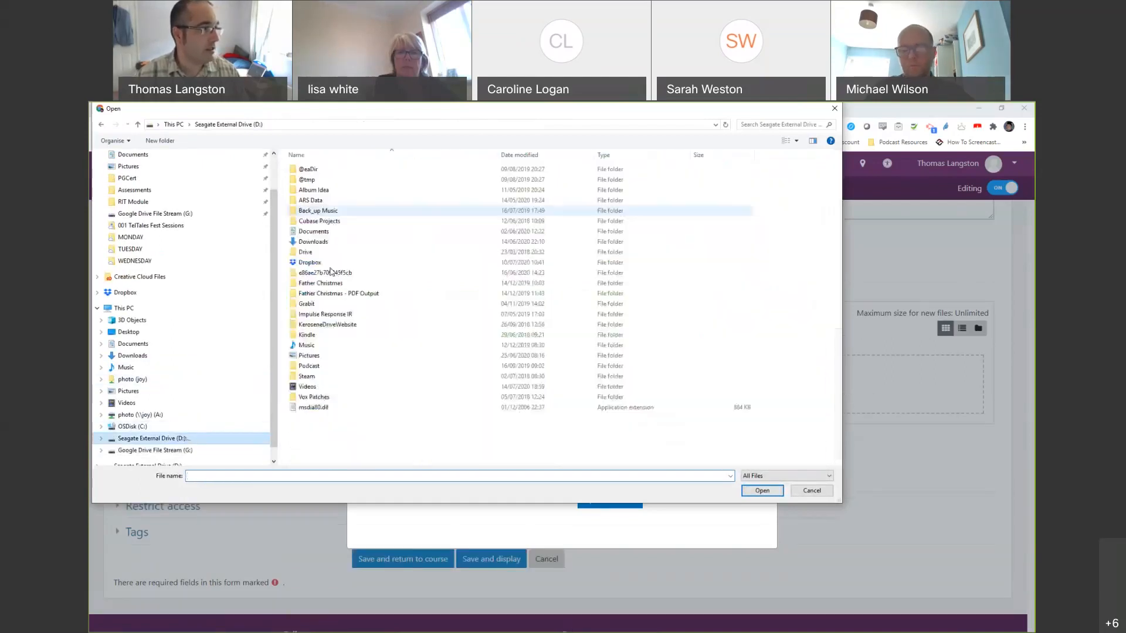
pyautogui.doubleClick(313, 231)
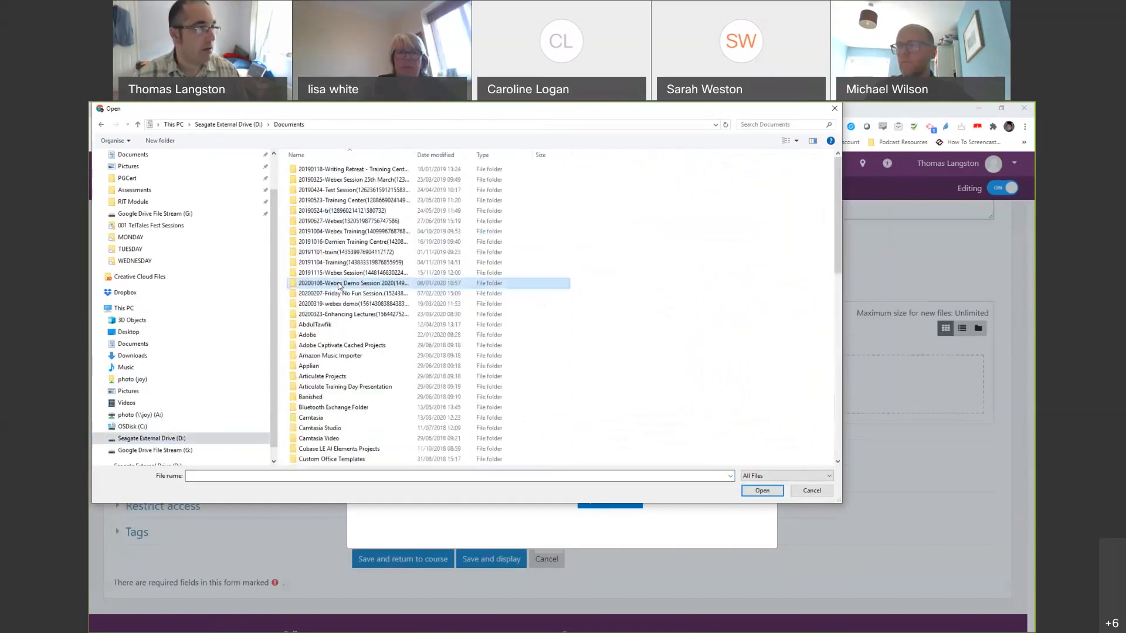
pyautogui.scroll(-15, 338, 285)
pyautogui.click(323, 244)
pyautogui.doubleClick(323, 245)
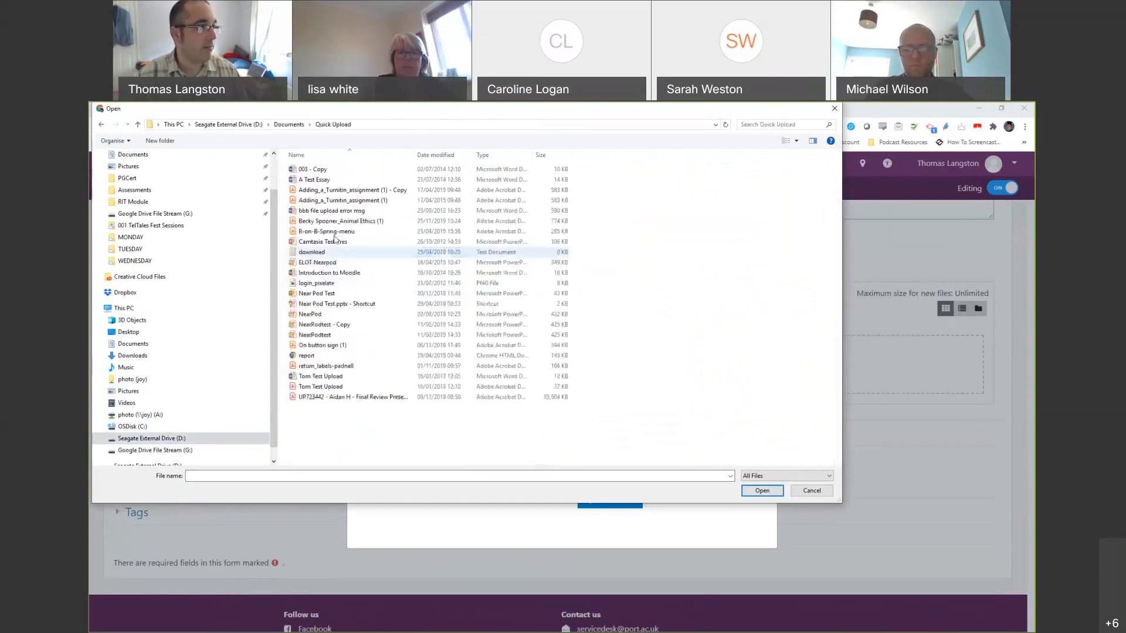
# - Choose B-on-B-Spring-menu and upload it to the file resource
pyautogui.click(327, 233)
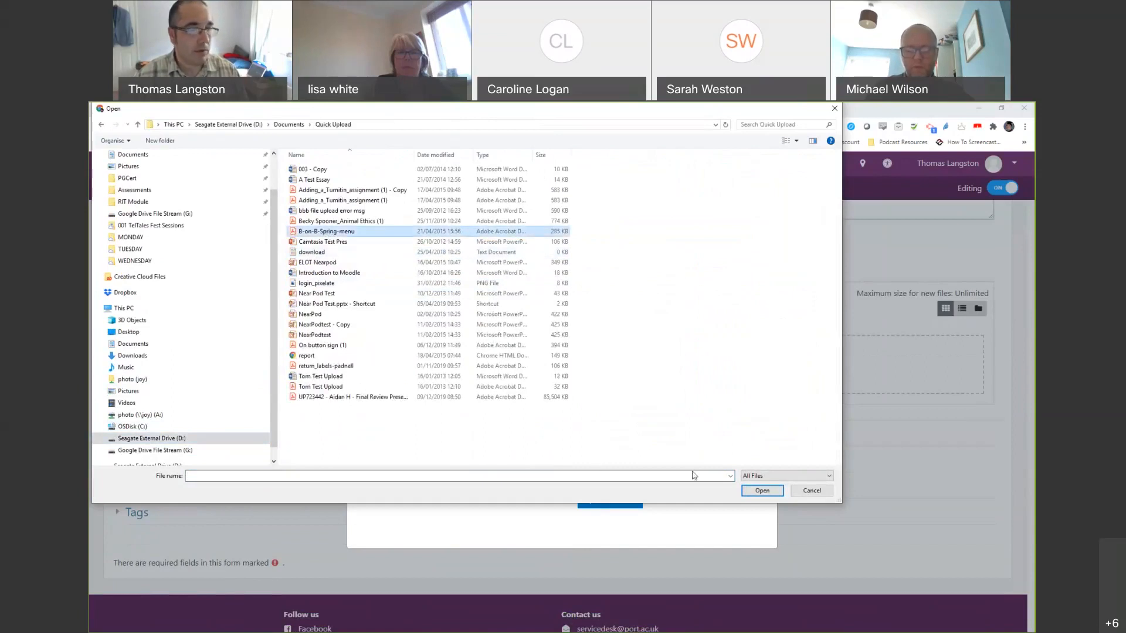
pyautogui.click(762, 491)
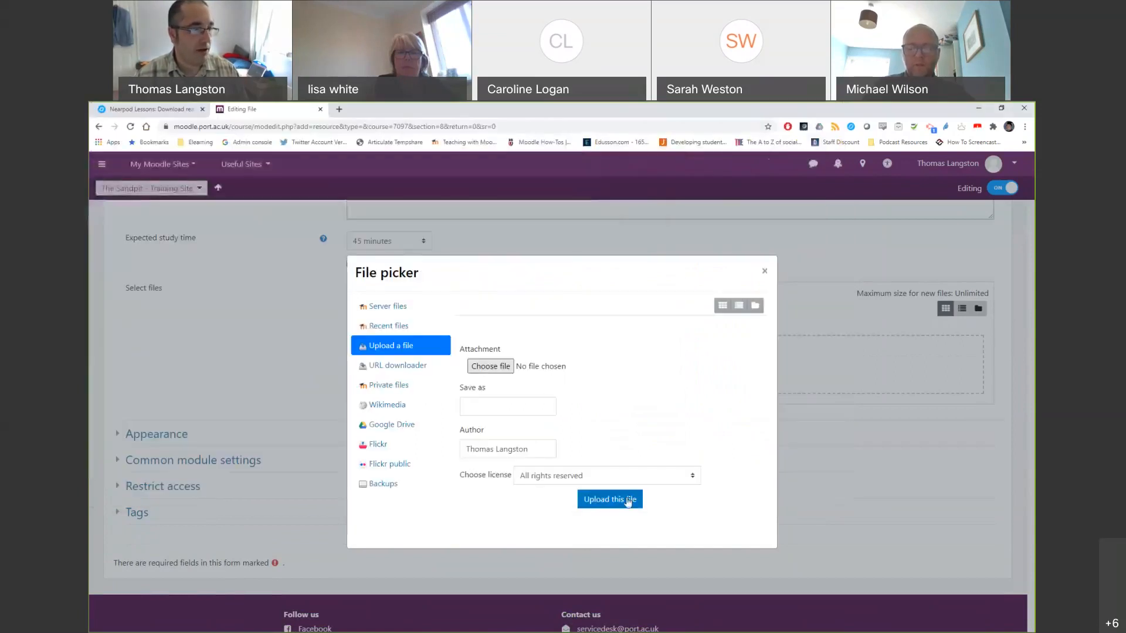
pyautogui.click(627, 499)
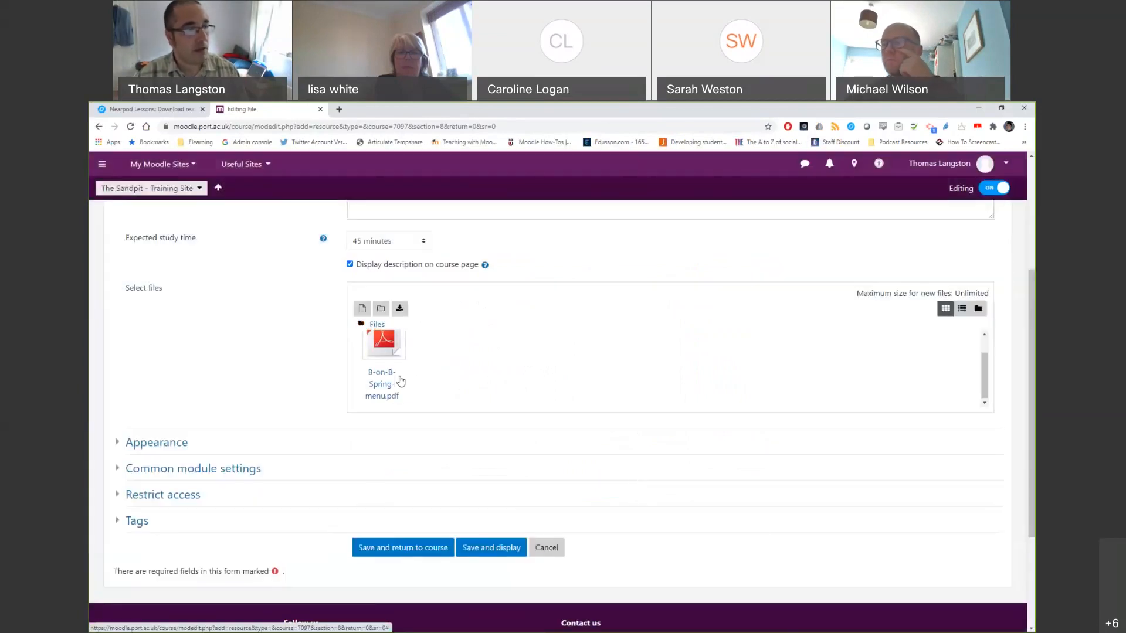
# - Review the availability options in the file's common module settings without changing them, then collapse the section
pyautogui.scroll(-2, 297, 327)
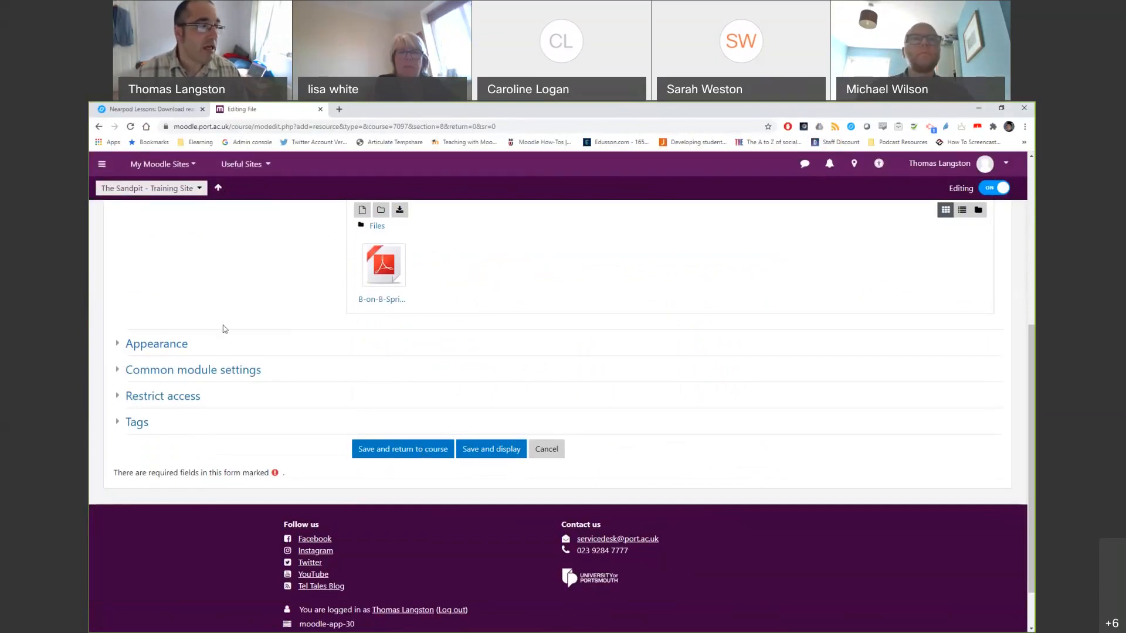
pyautogui.click(133, 370)
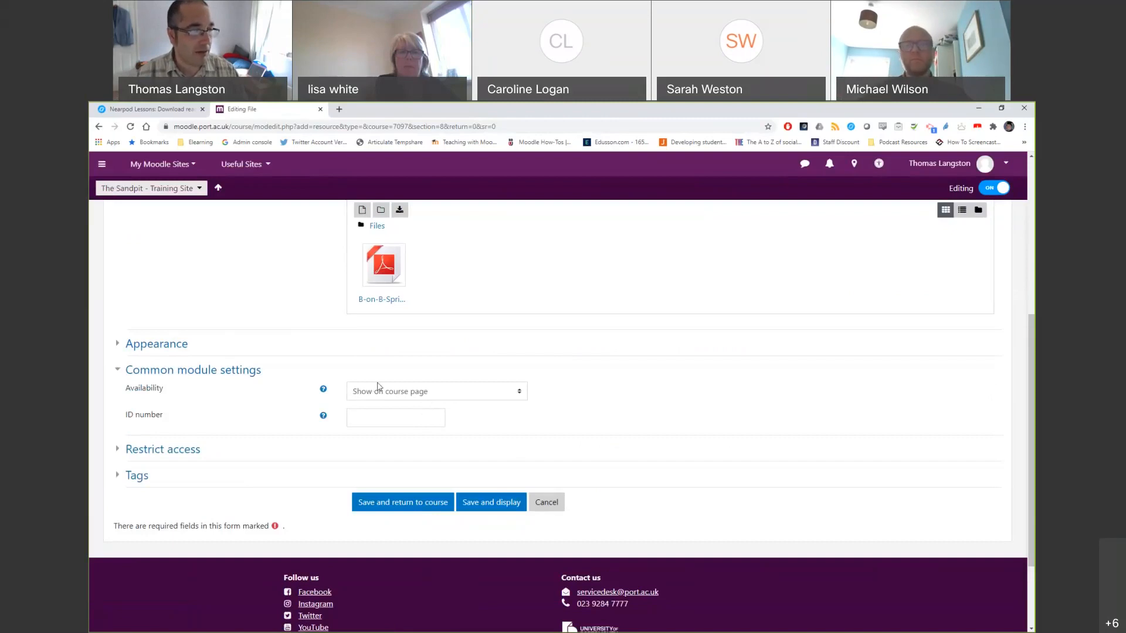
pyautogui.click(498, 394)
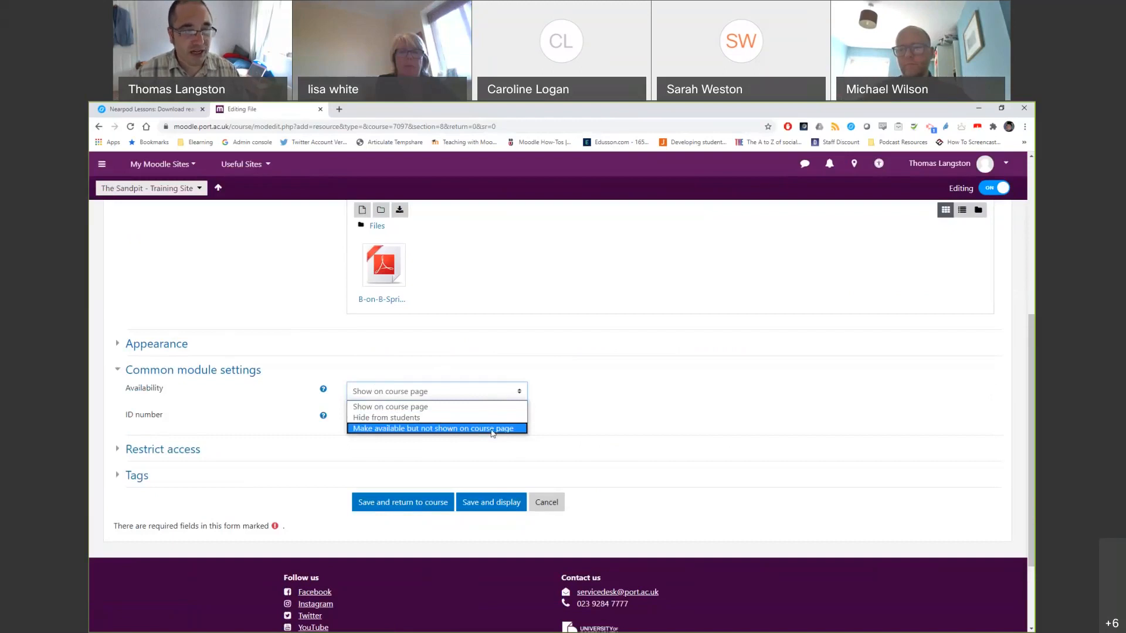
pyautogui.click(568, 419)
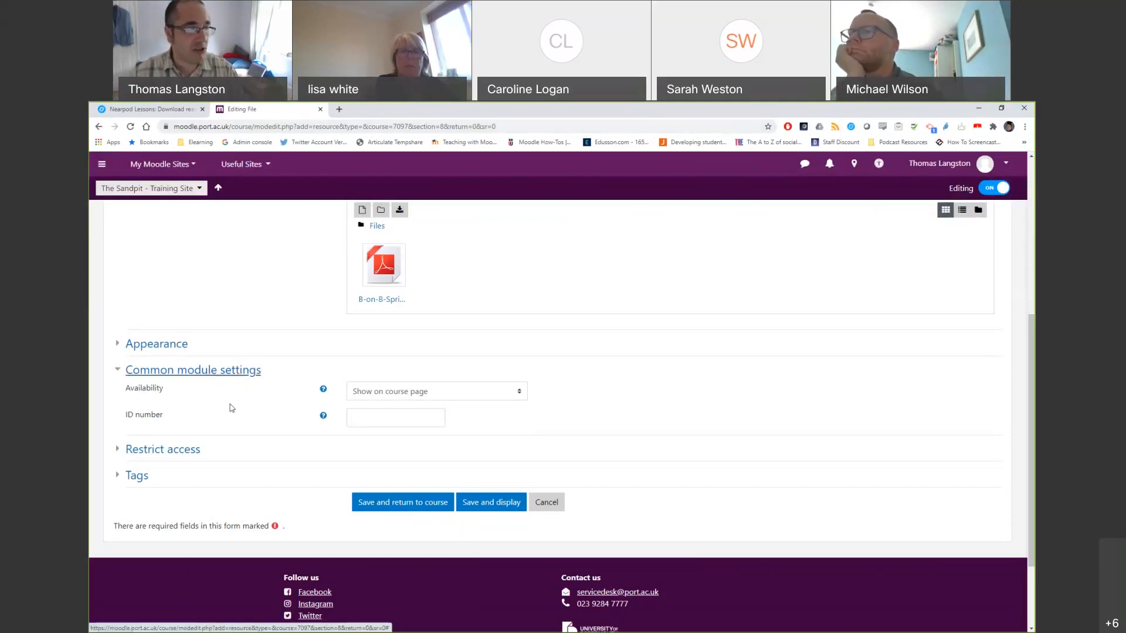
pyautogui.click(210, 370)
# - Review the restriction types available for limiting access to the file and cancel without adding one
pyautogui.click(192, 398)
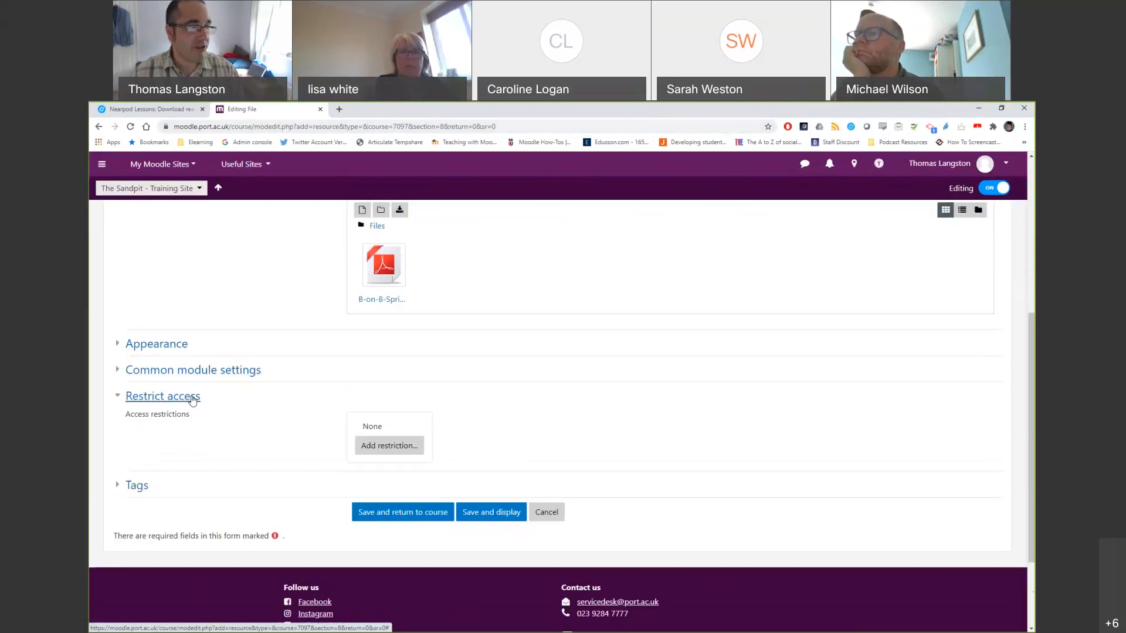
pyautogui.click(389, 447)
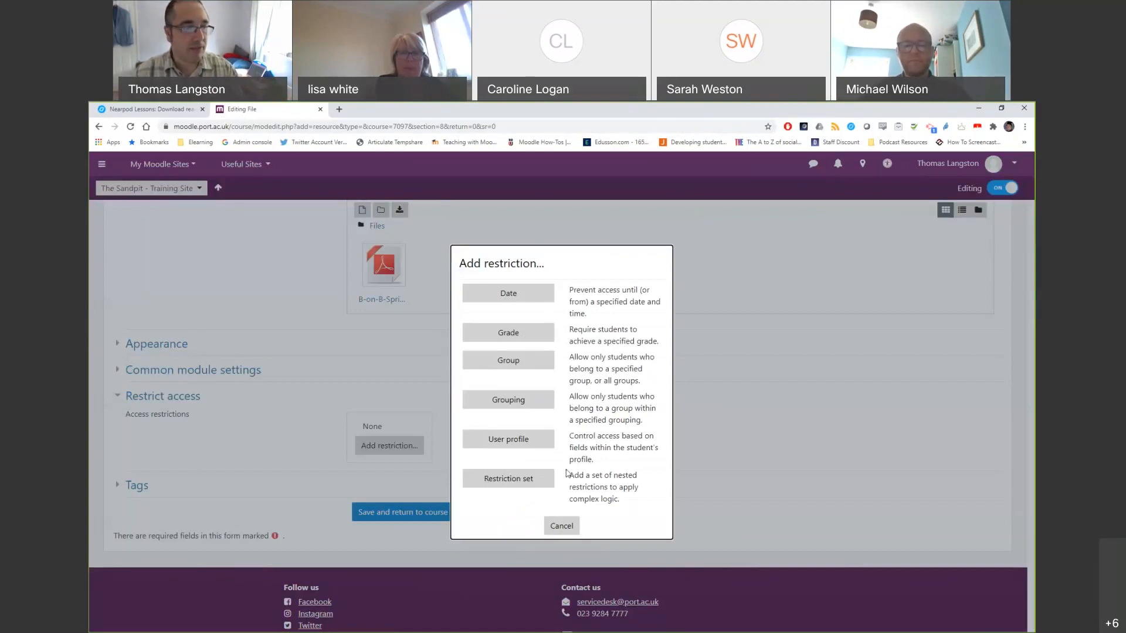
pyautogui.click(562, 526)
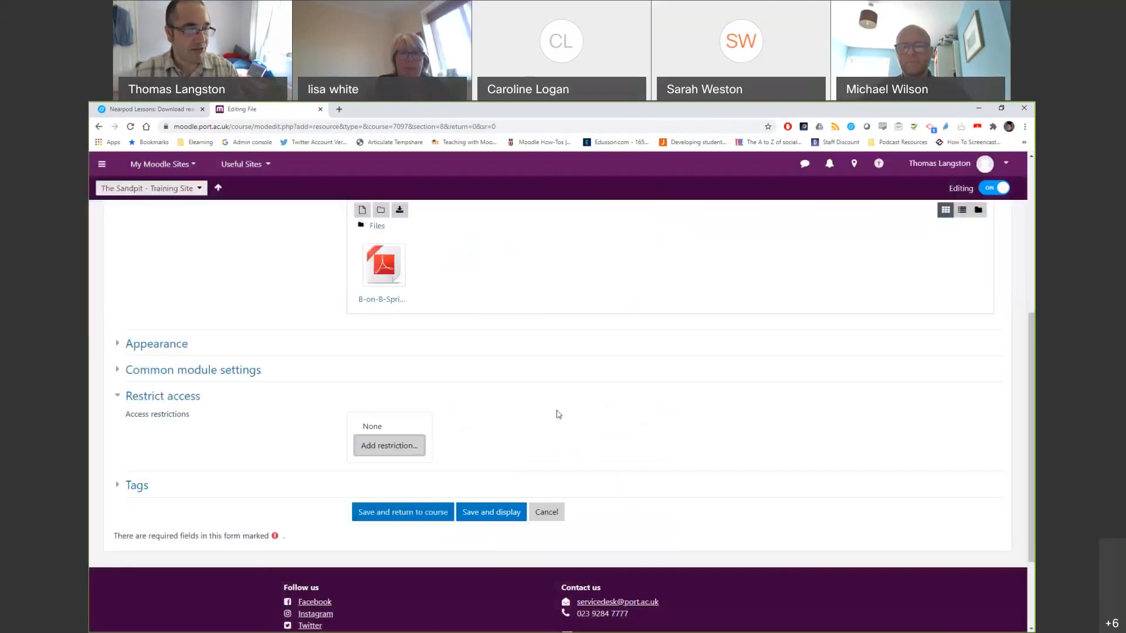
# - Save the file resource and return to the course, checking the description shown under Week 1 Learning Slides
pyautogui.click(429, 517)
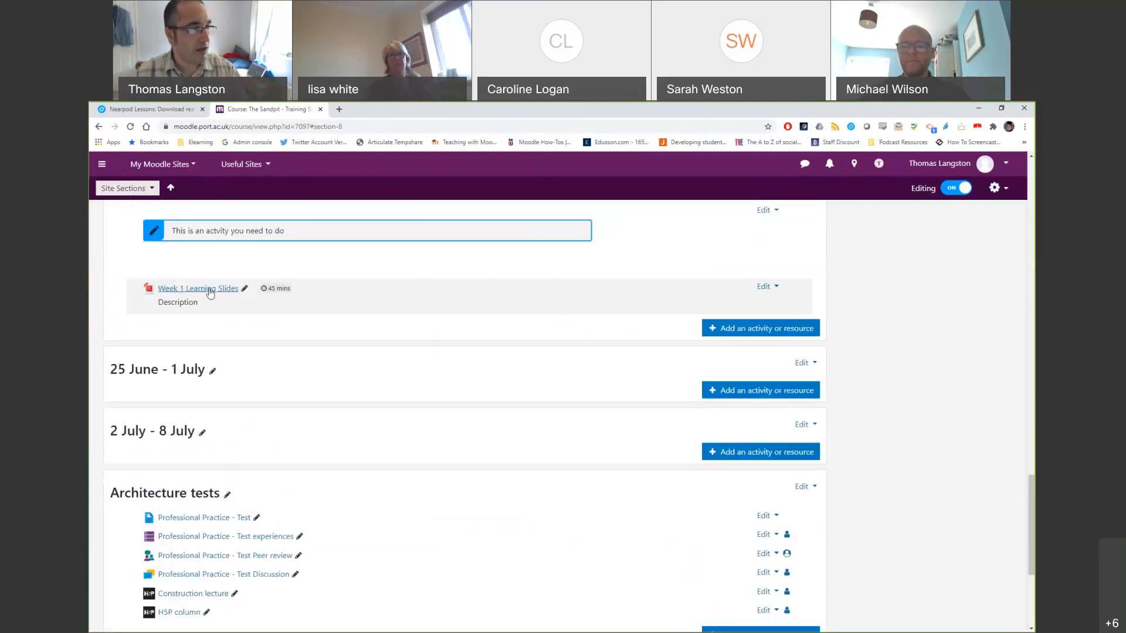
pyautogui.doubleClick(178, 304)
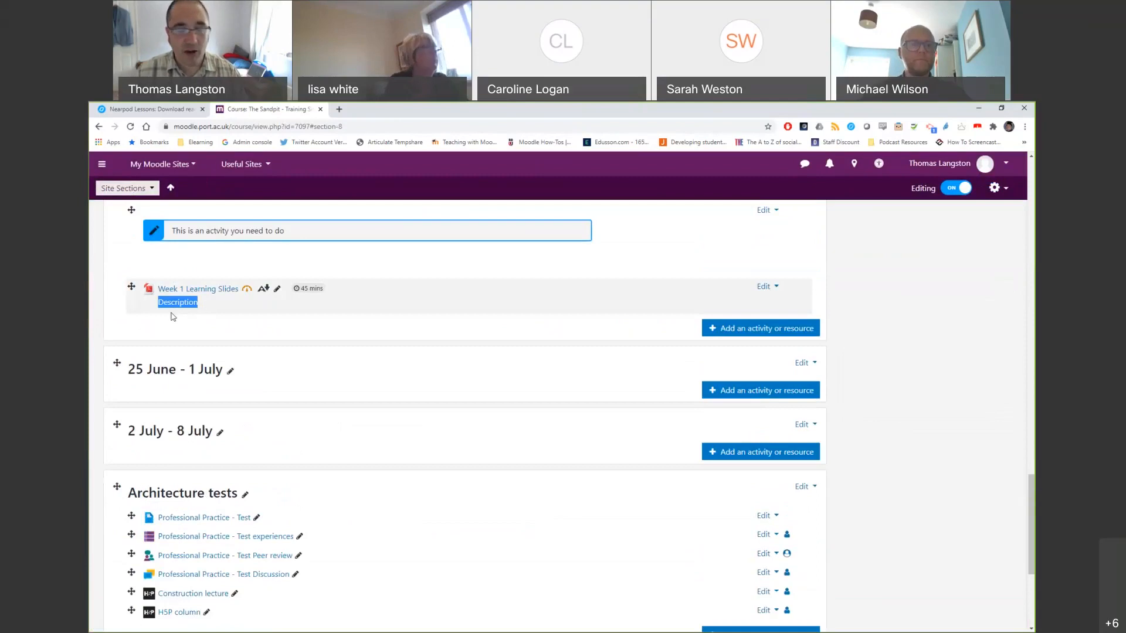
pyautogui.click(247, 336)
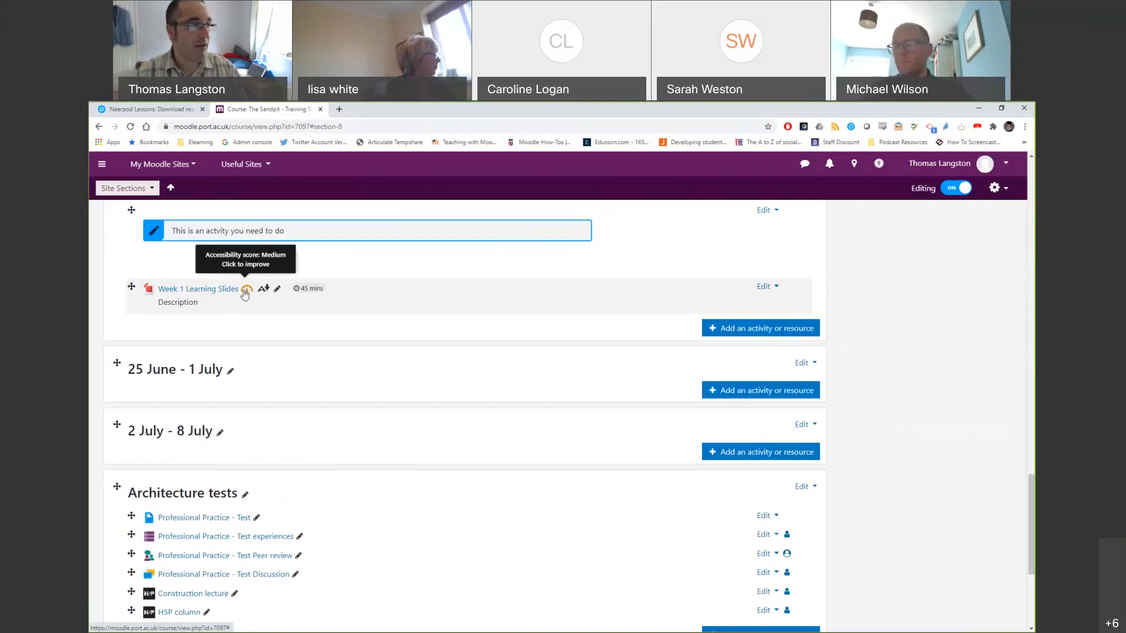
# - Review the accessibility report and the downloadable alternative formats for Week 1 Learning Slides, closing each without changes
pyautogui.click(246, 291)
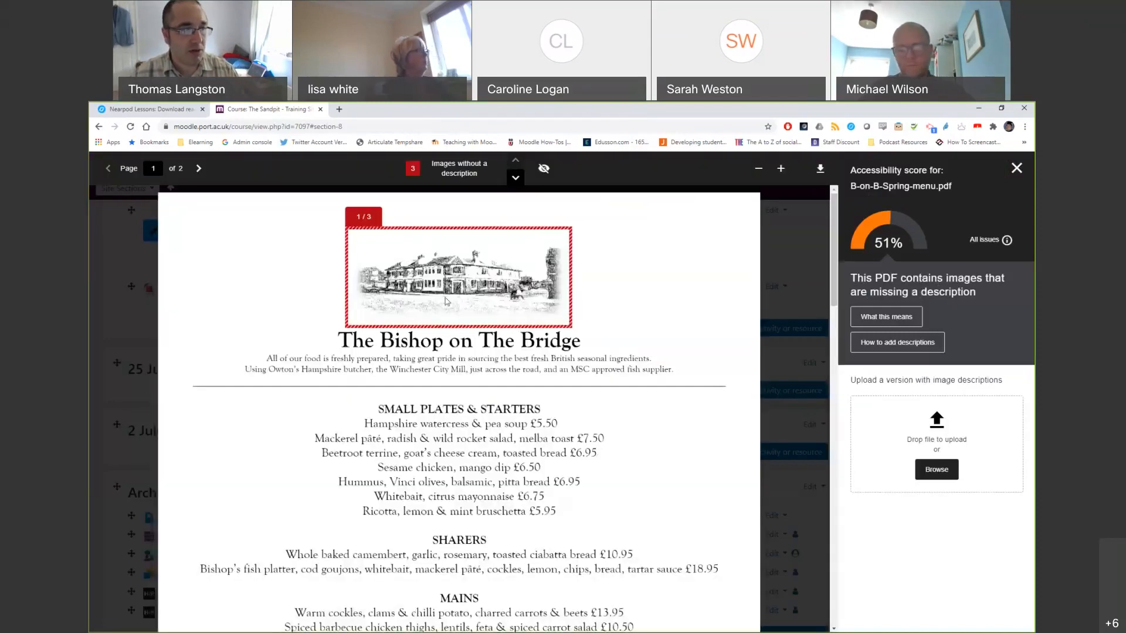
pyautogui.click(1017, 168)
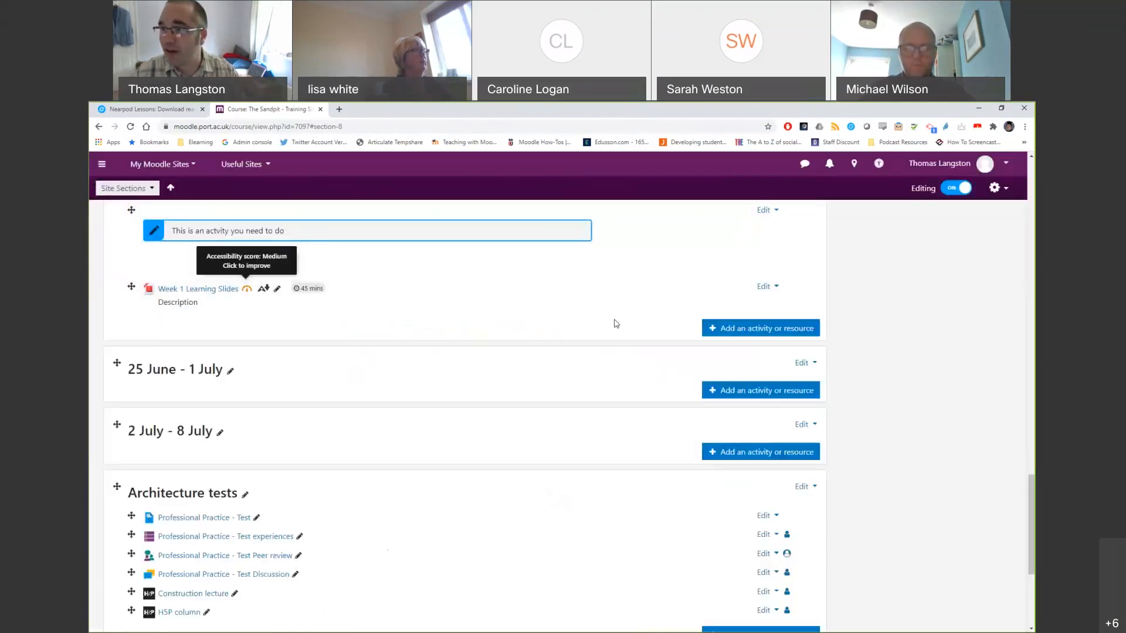
pyautogui.click(264, 291)
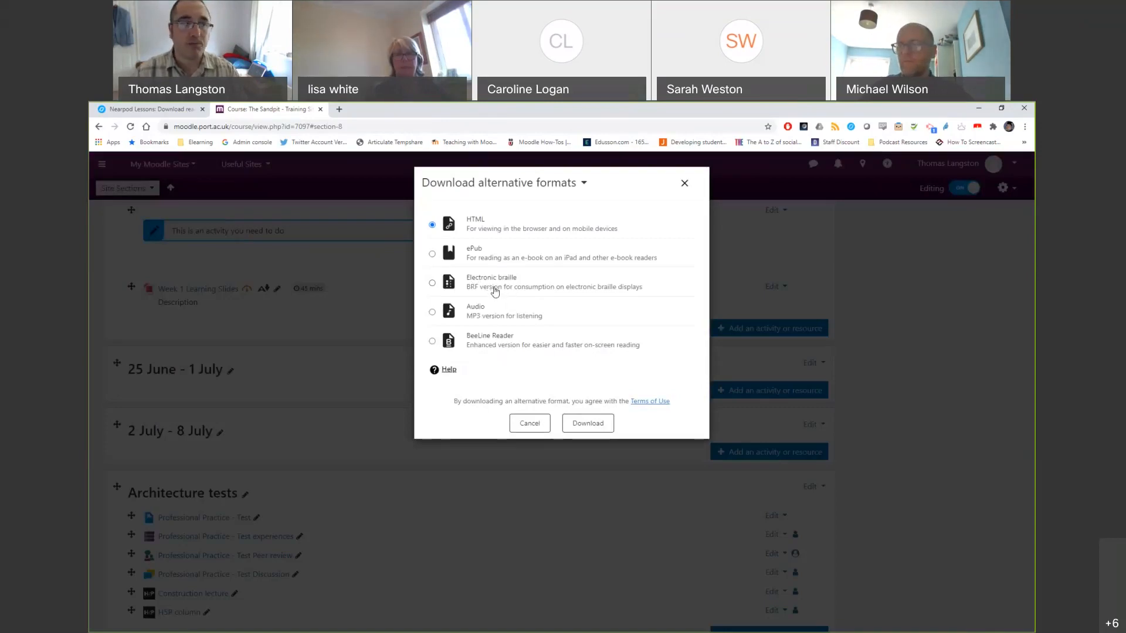
pyautogui.click(685, 184)
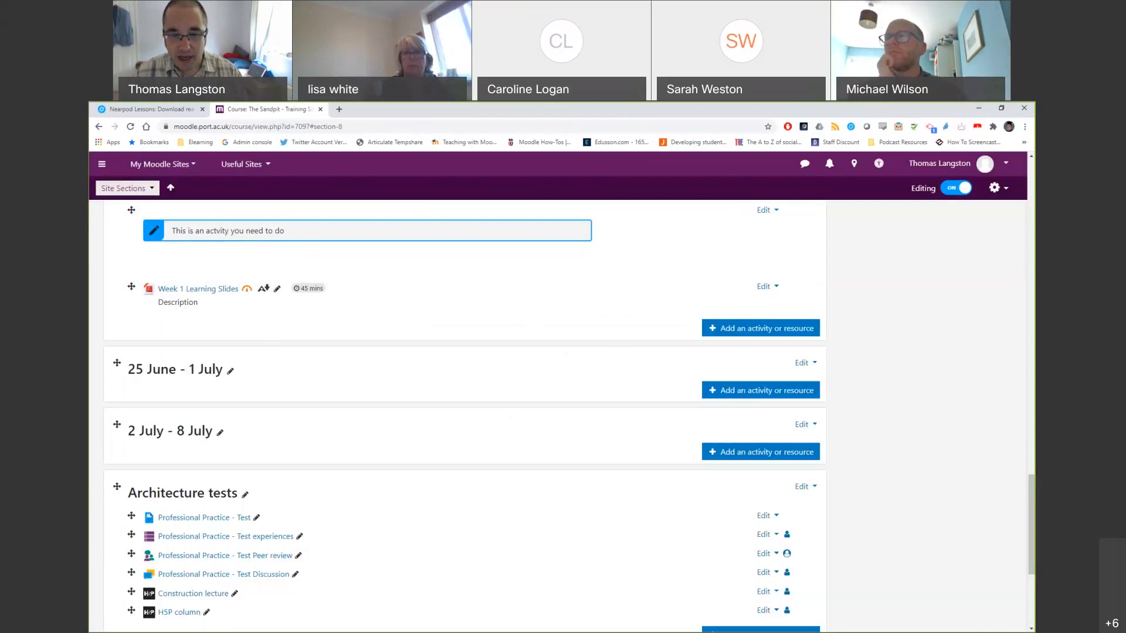
# - Add the Learning Well PowerPoint file from the Chrome Downloads folder directly to the 18 June - 24 June section
pyautogui.hotkey('alt', 'Tab')
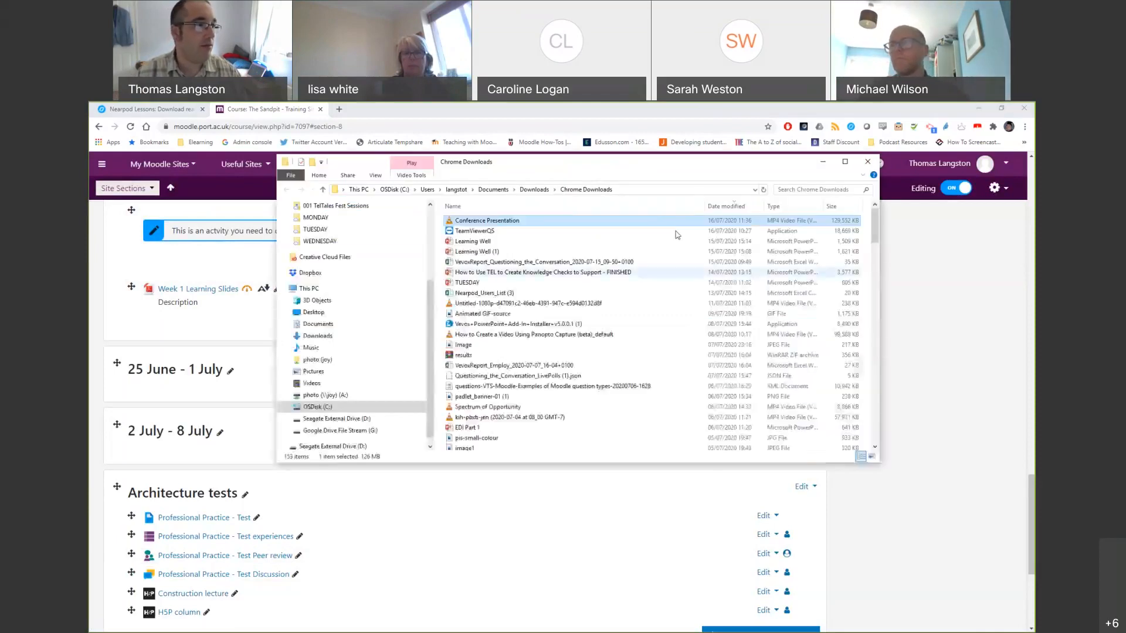
pyautogui.click(462, 242)
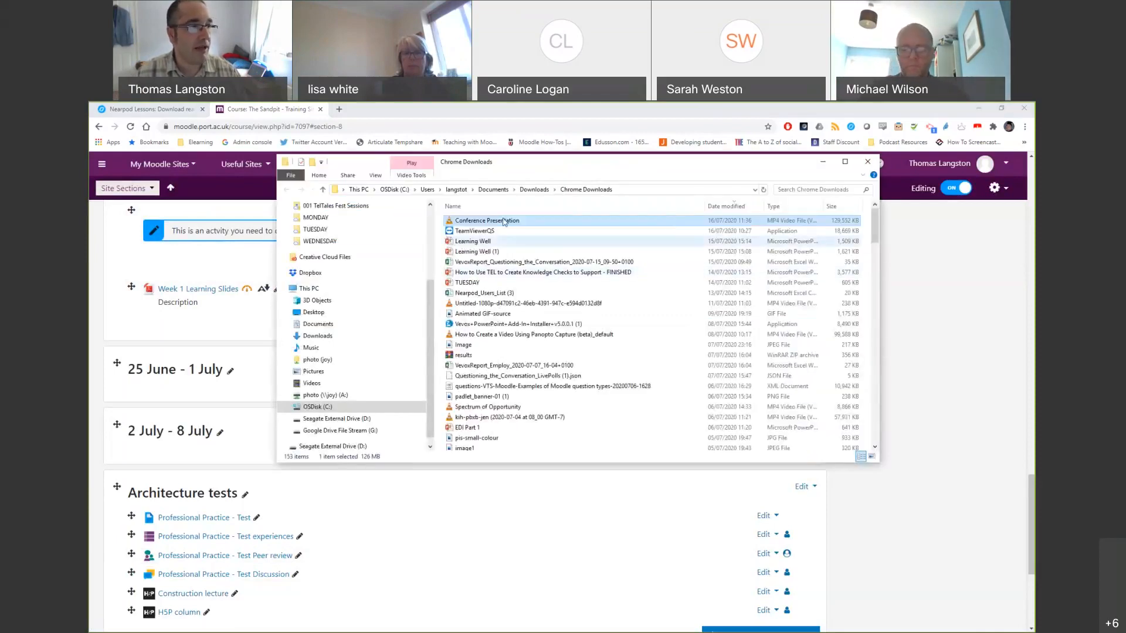
pyautogui.moveTo(655, 242); pyautogui.dragTo(169, 357)
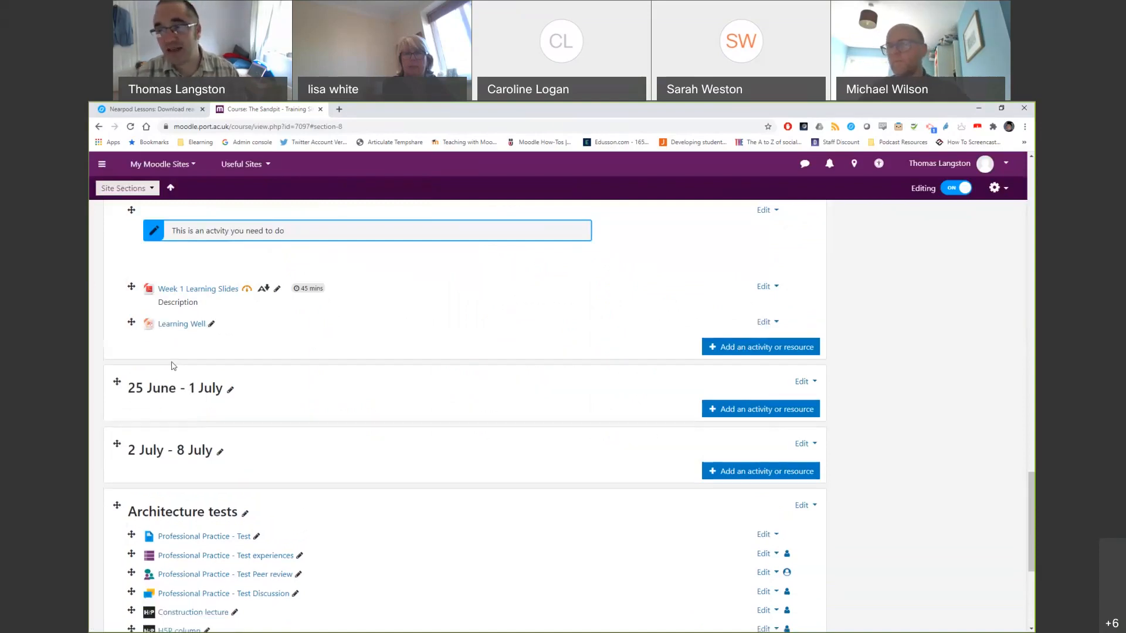
# - Rename the Learning Well file resource as "Learning Well - Presentation" on the course page
pyautogui.click(212, 327)
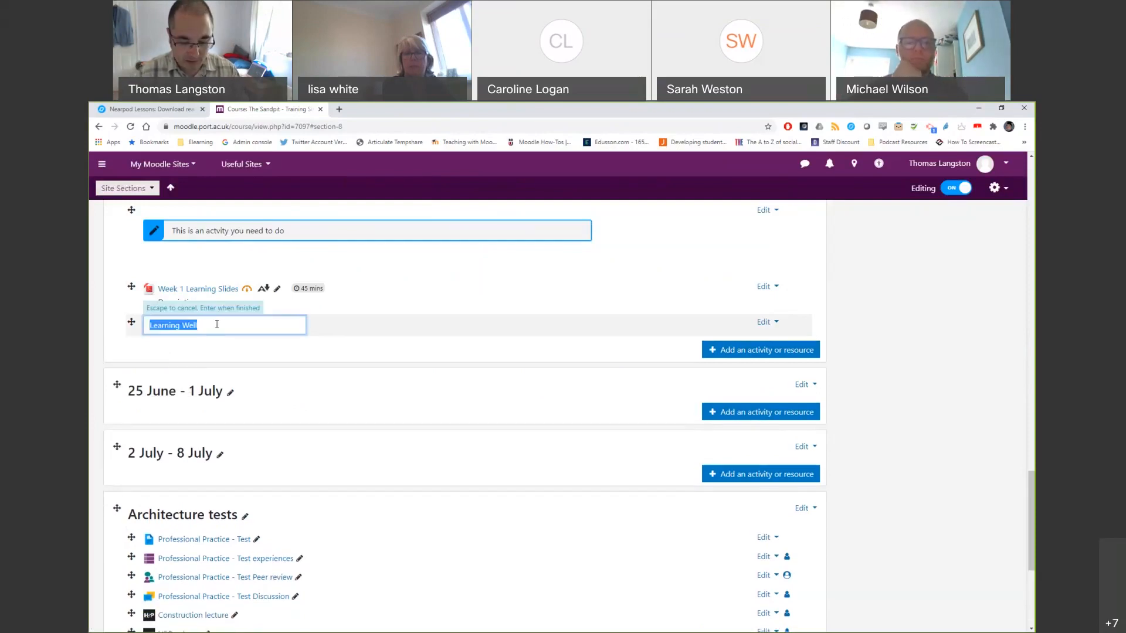
pyautogui.click(221, 327)
pyautogui.write('- RE')
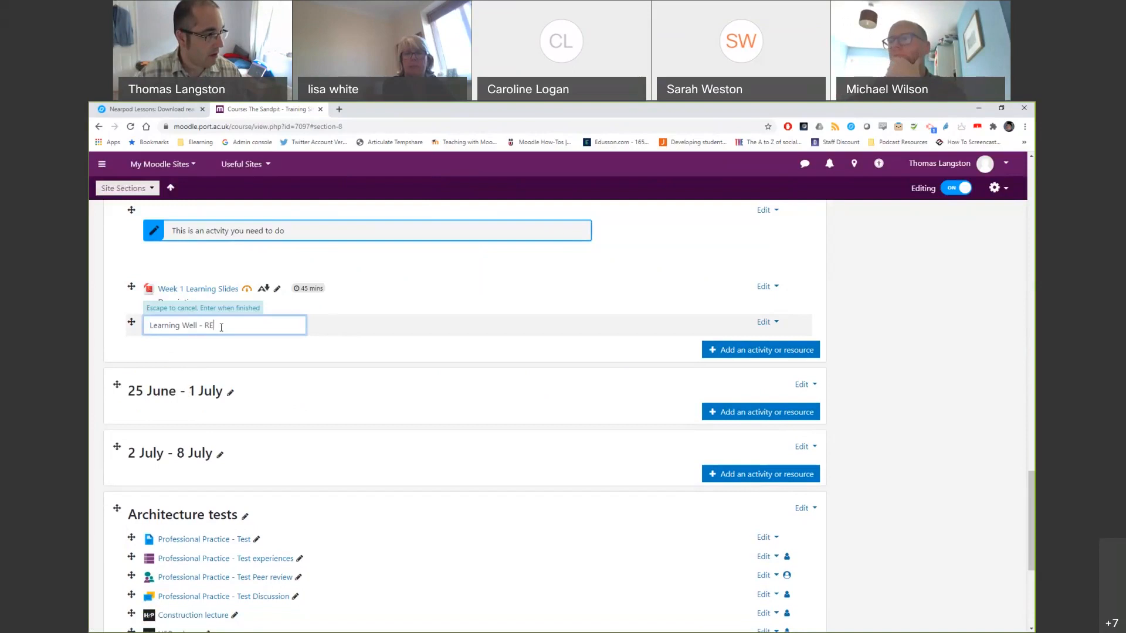
pyautogui.press('BackSpace')
pyautogui.press('BackSpace')
pyautogui.write('Presentation')
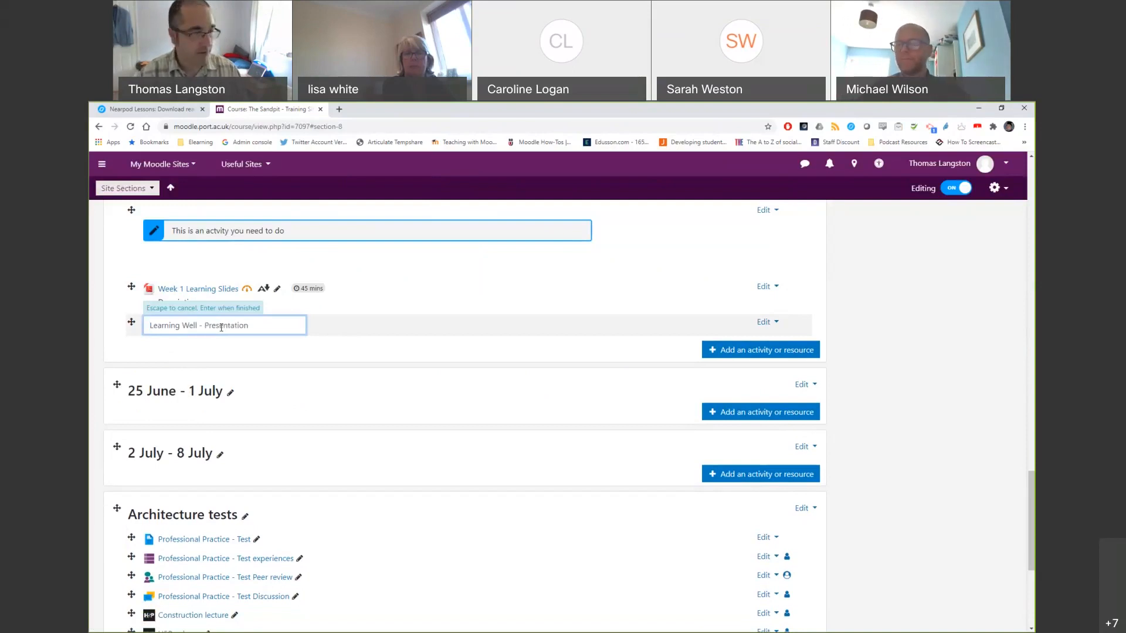
pyautogui.press('Return')
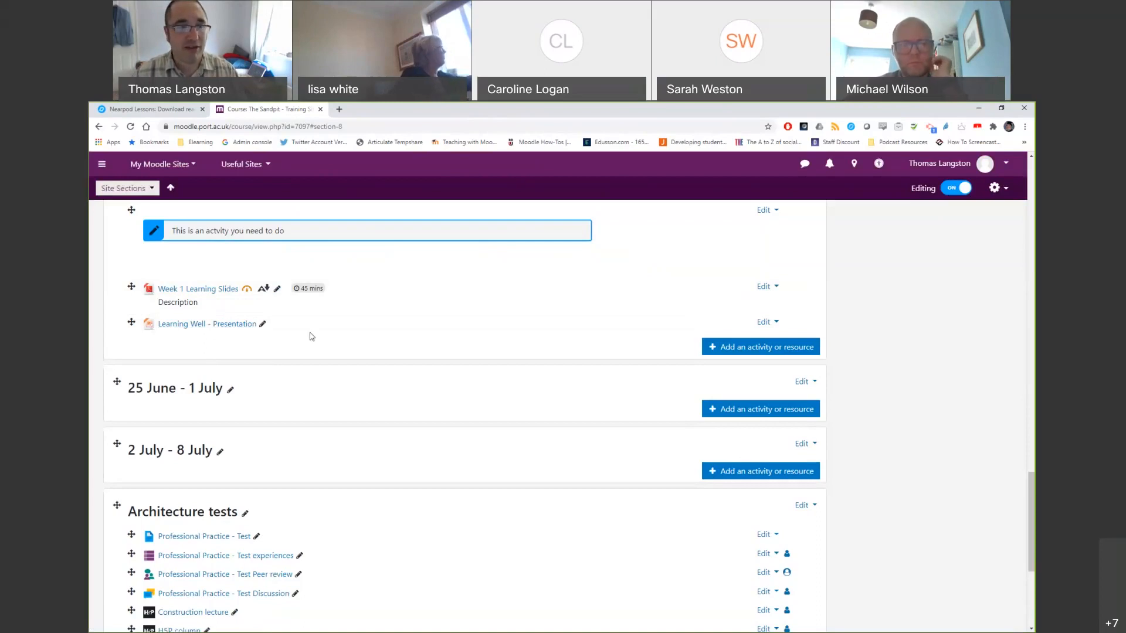
# - Review the settings of the Learning Well - Presentation file and cancel without changing them
pyautogui.click(768, 326)
pyautogui.click(727, 340)
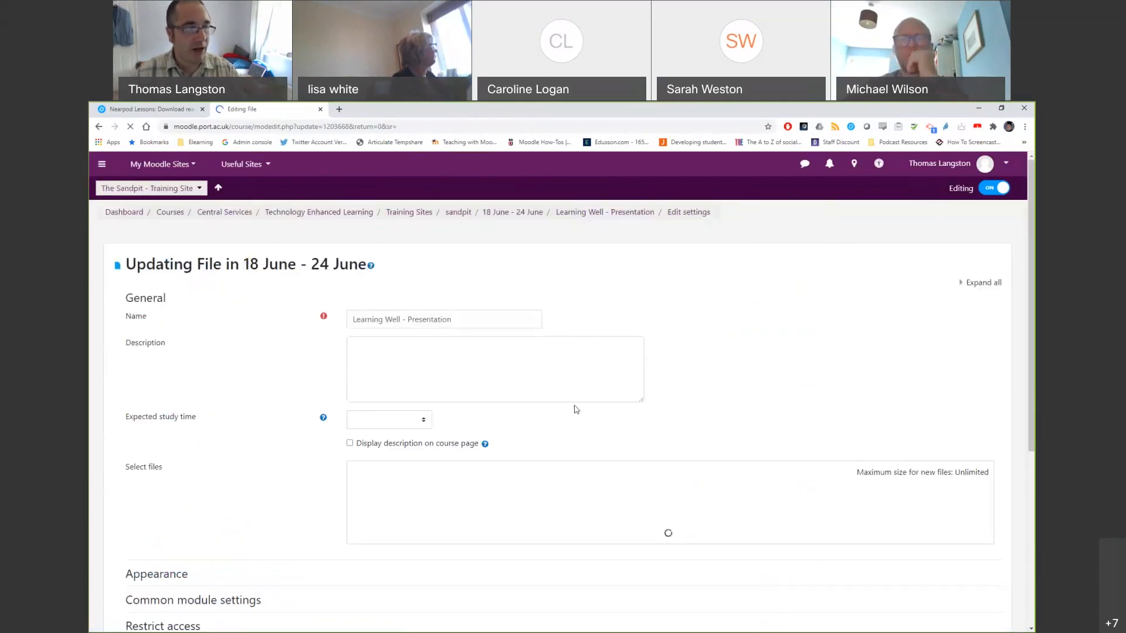
pyautogui.scroll(-5, 575, 407)
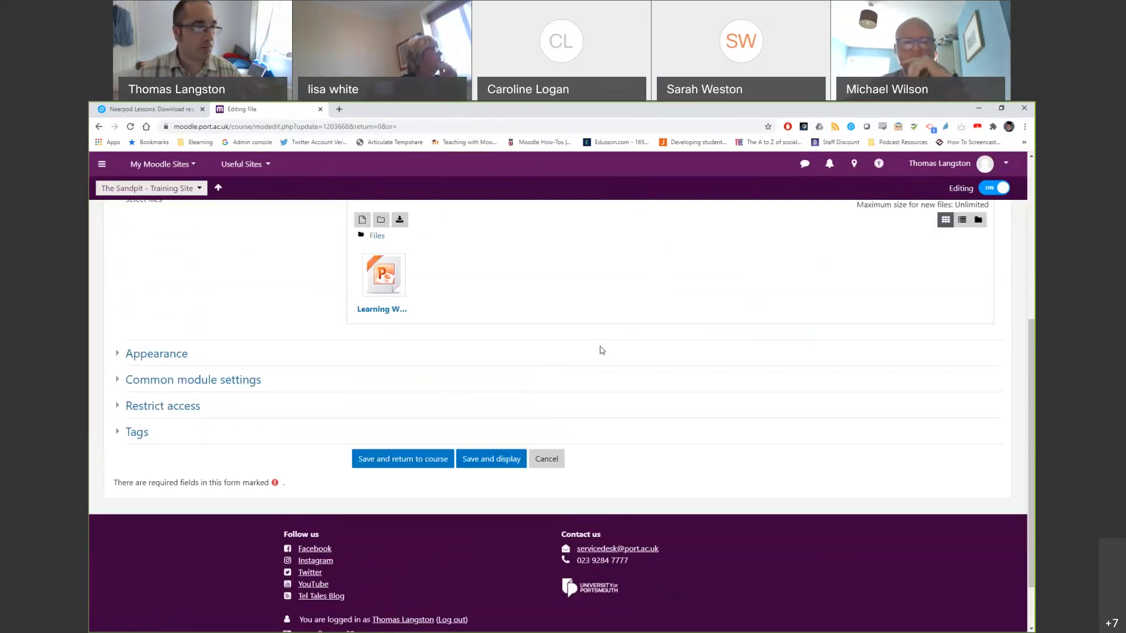
pyautogui.click(552, 465)
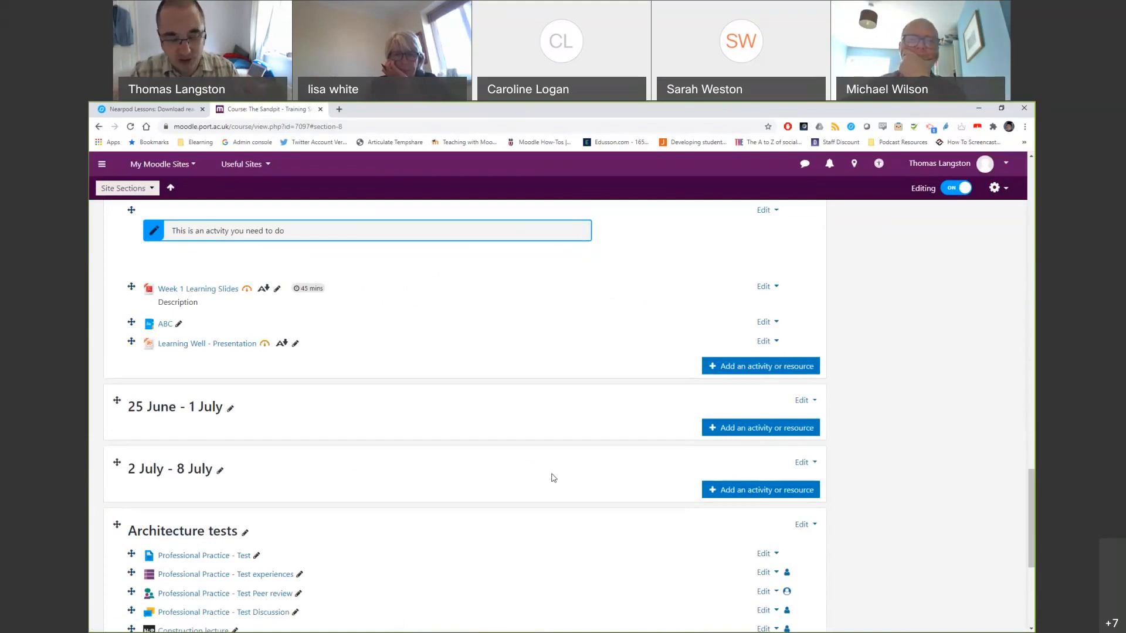
# - Start adding a Book resource to the 18 June - 24 June section
pyautogui.click(757, 367)
pyautogui.moveTo(540, 346); pyautogui.dragTo(538, 515)
pyautogui.click(445, 458)
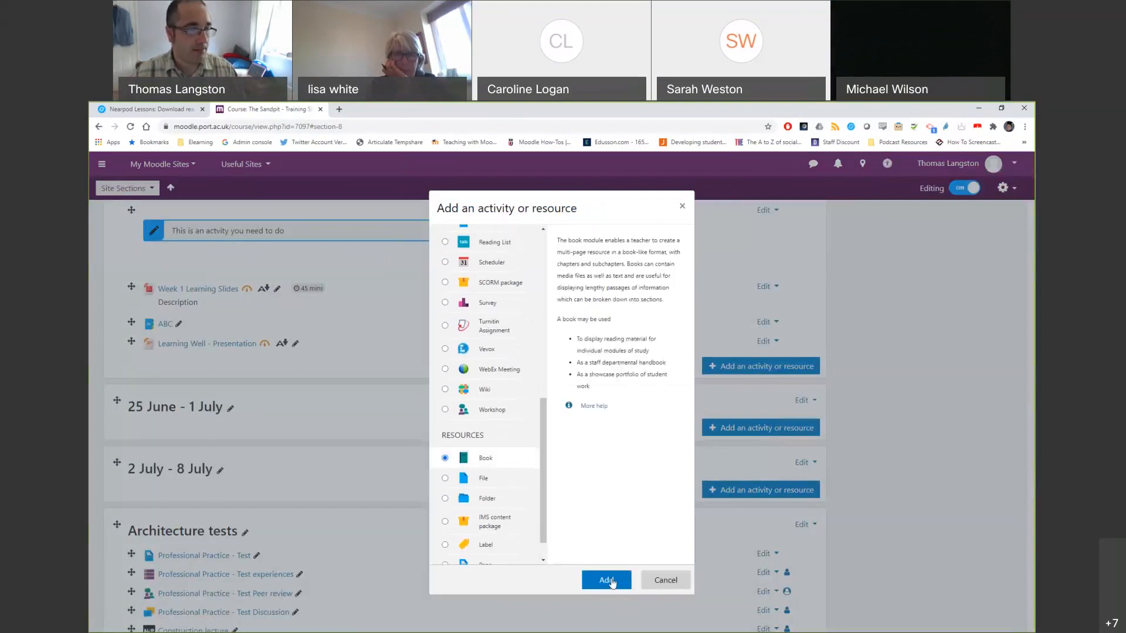
pyautogui.click(611, 580)
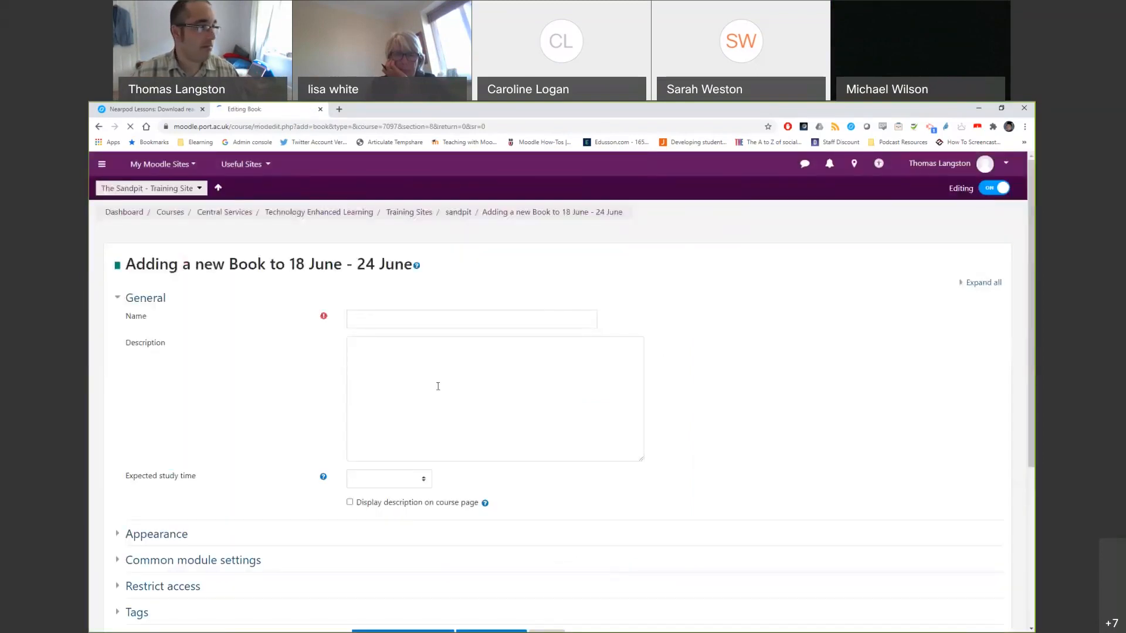
# - Name the new book "Week 1 Learning Materials"
pyautogui.click(377, 315)
pyautogui.write('Week ')
pyautogui.write('1 Learnin')
pyautogui.write('g Mate')
pyautogui.write('rual')
pyautogui.press('BackSpace')
pyautogui.press('BackSpace')
pyautogui.press('BackSpace')
pyautogui.write('ials')
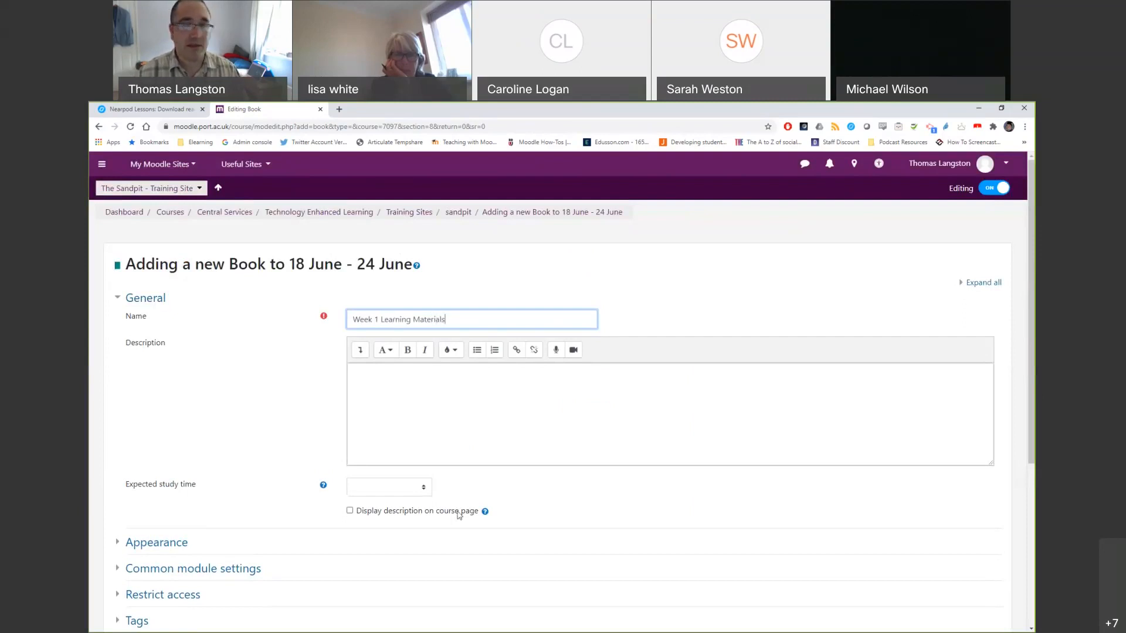
# - Set the book's expected study time to 90 minutes, then save and display the book
pyautogui.scroll(-2, 459, 515)
pyautogui.click(420, 387)
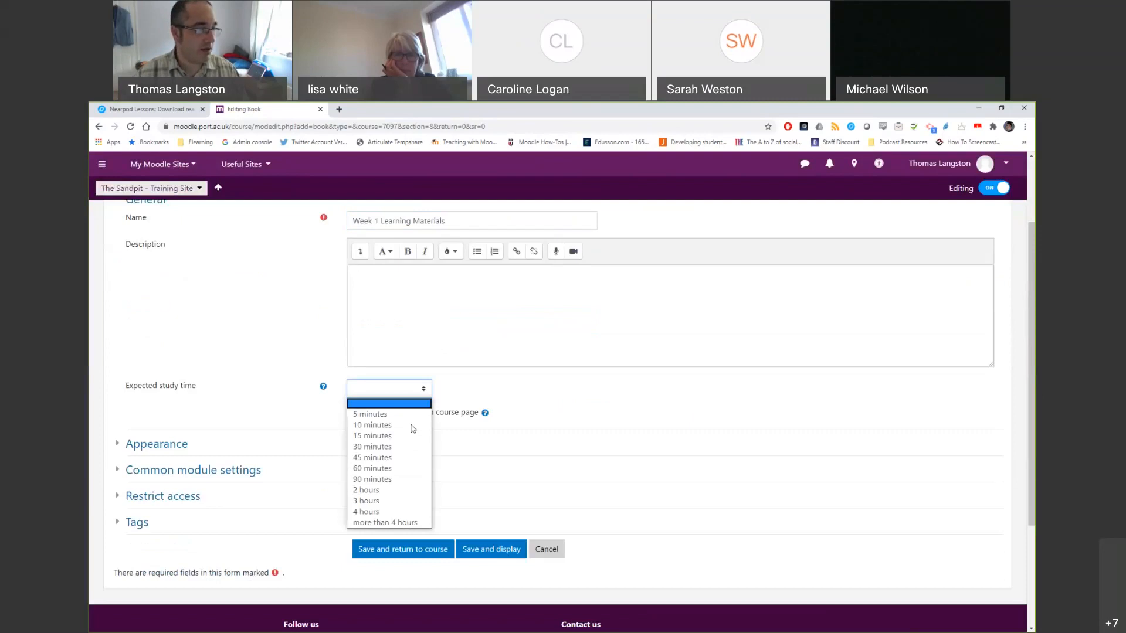
pyautogui.click(401, 480)
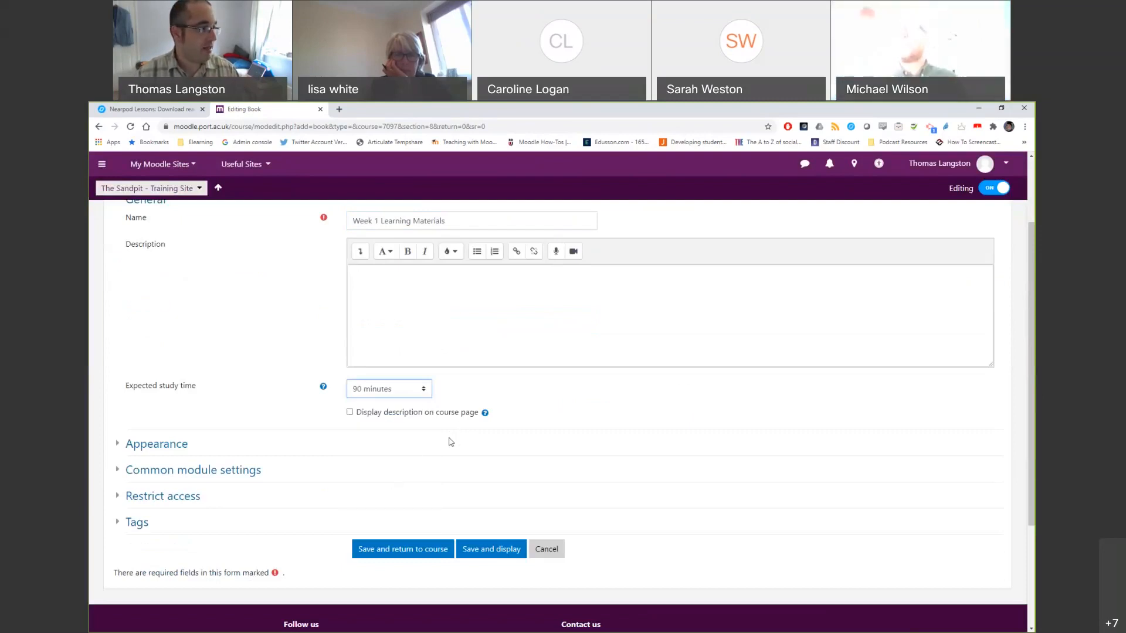
pyautogui.scroll(-1, 491, 498)
pyautogui.click(486, 500)
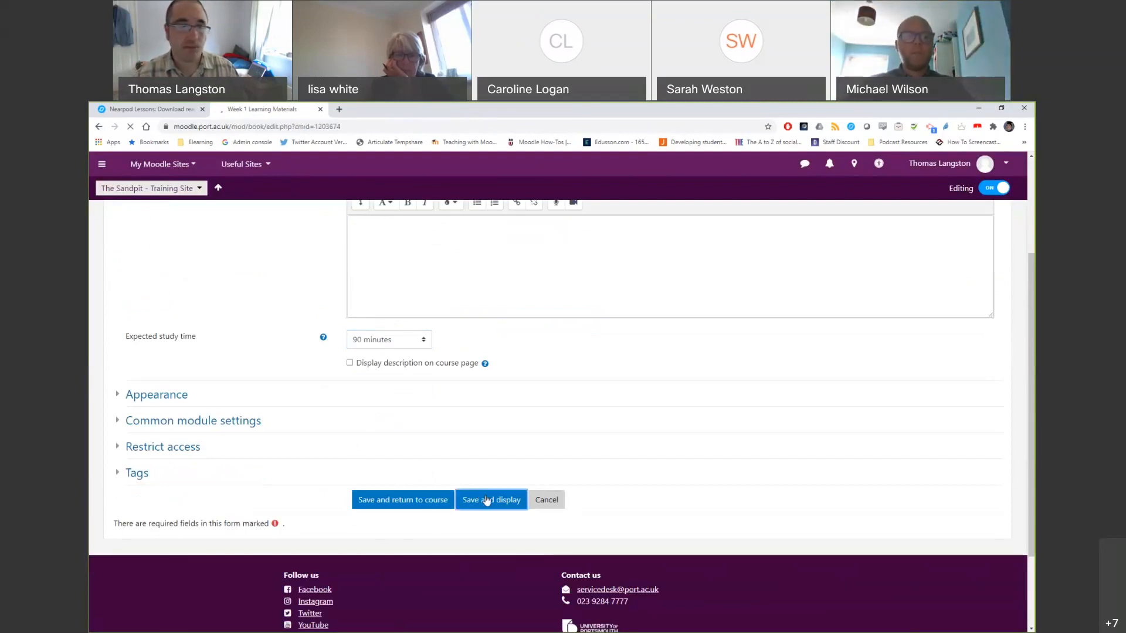
# - Title the book's first chapter "Introduction Materials"
pyautogui.click(403, 323)
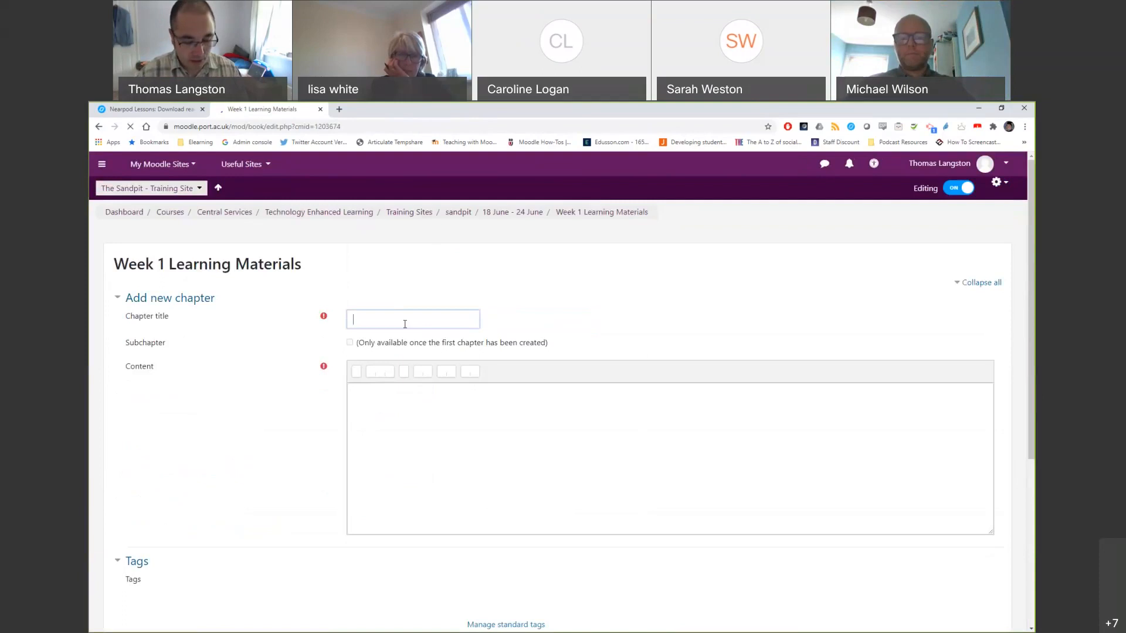
pyautogui.write('W')
pyautogui.press('BackSpace')
pyautogui.write('Introd')
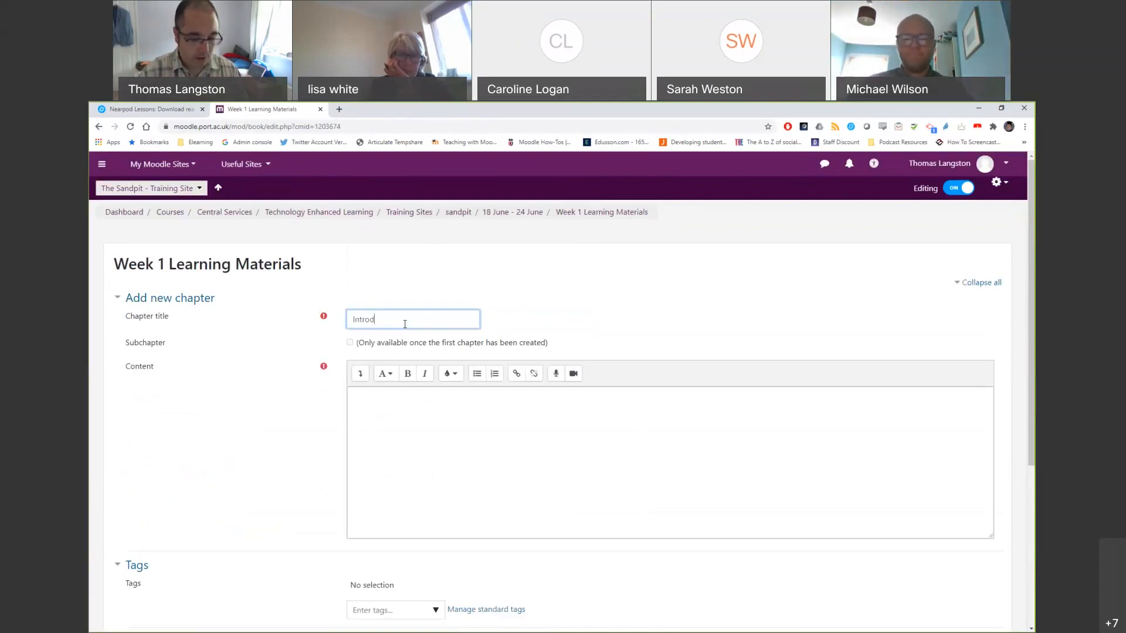
pyautogui.write('uction Mate')
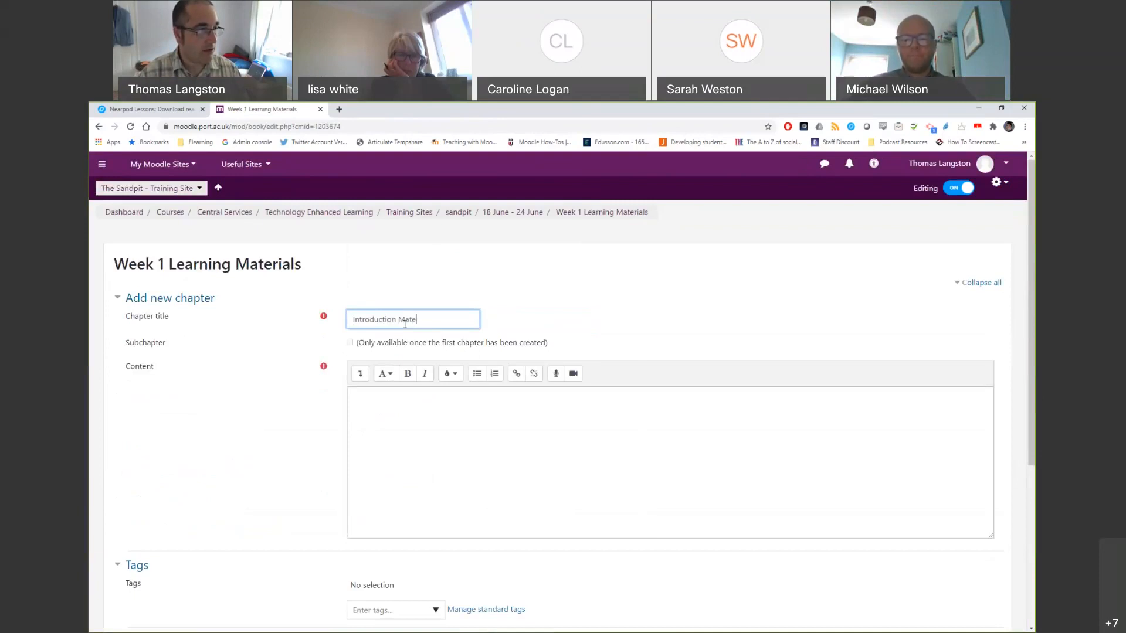
pyautogui.write('rials')
# - Enter "This is where I type the information" as the chapter content and insert an empty line above it
pyautogui.click(454, 435)
pyautogui.write('This is ')
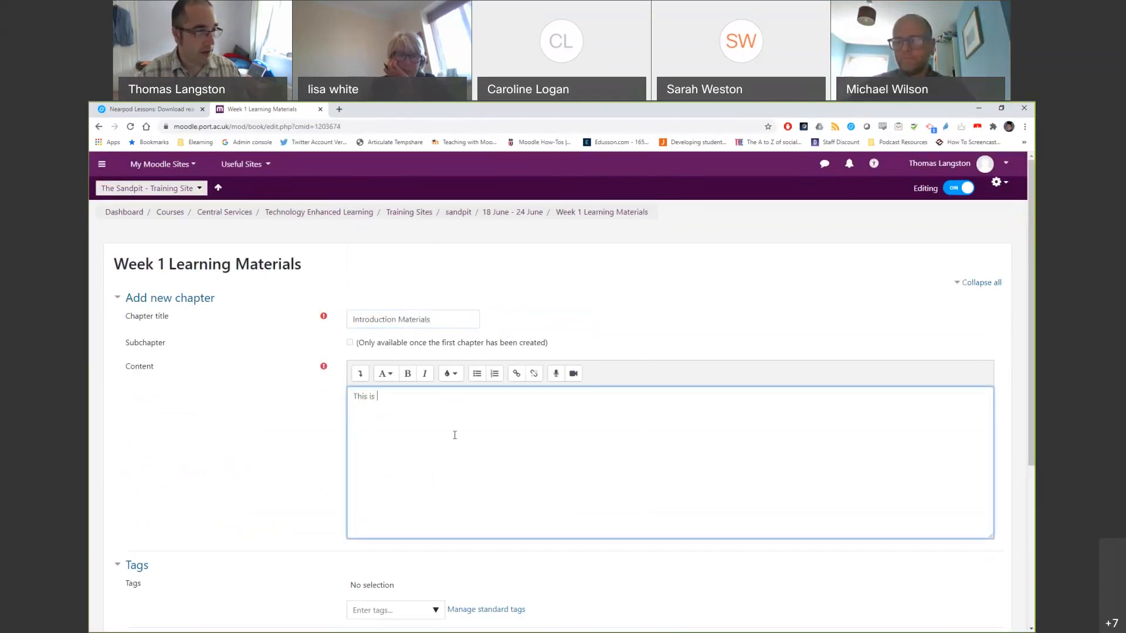
pyautogui.write('where I typ')
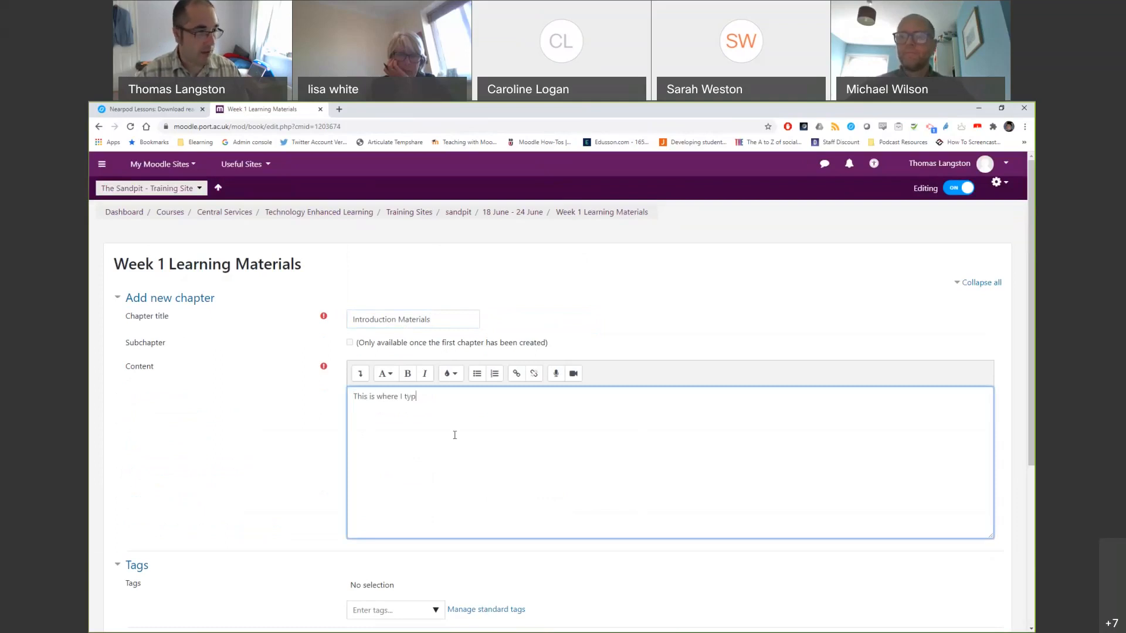
pyautogui.write('e the information')
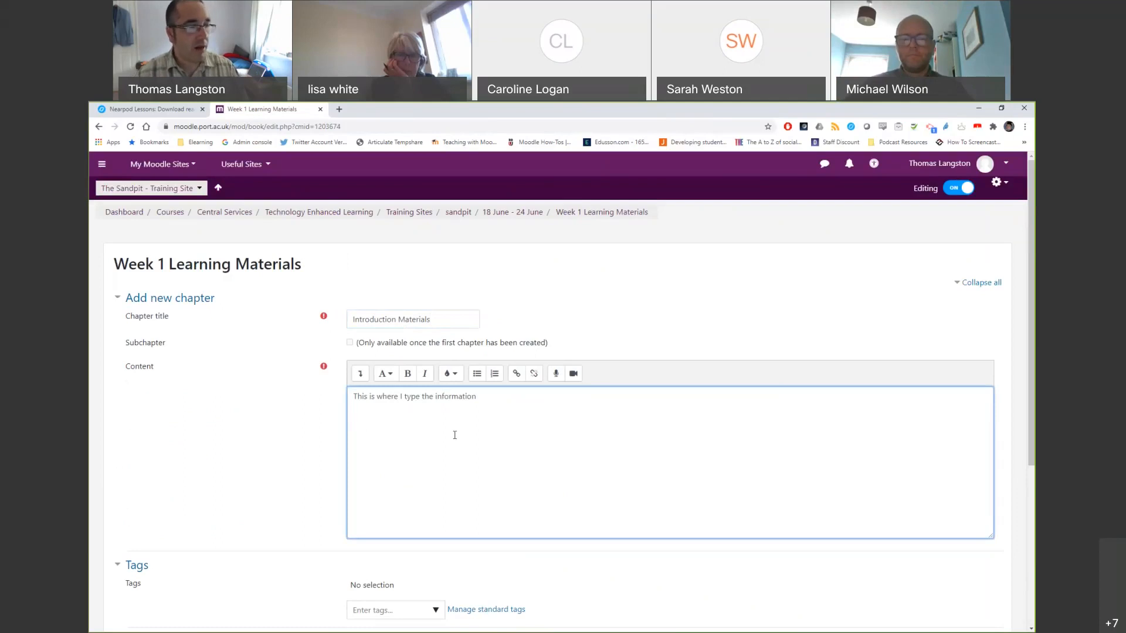
pyautogui.click(487, 394)
pyautogui.press('Return')
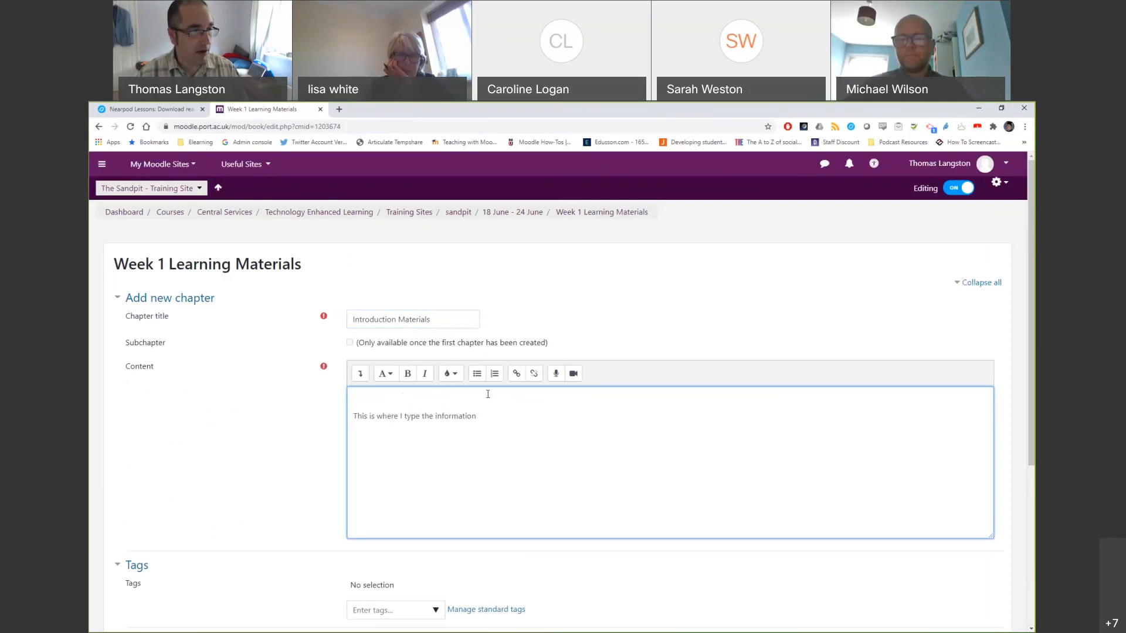
# - Examine the predefined text styles available for the chapter content
pyautogui.click(449, 376)
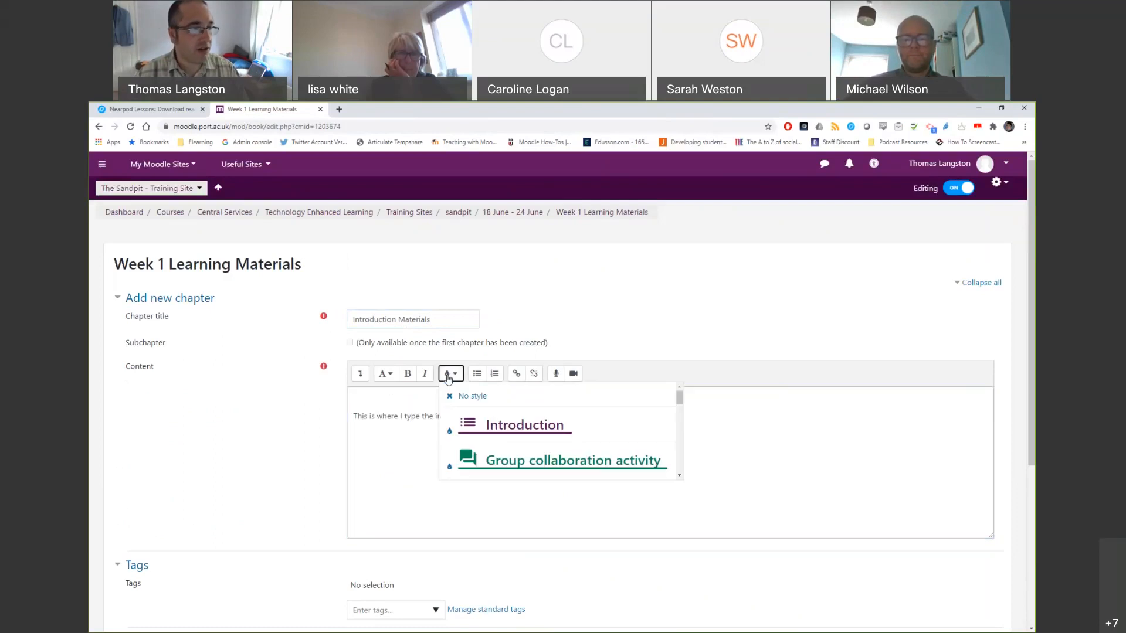
pyautogui.scroll(-5, 524, 437)
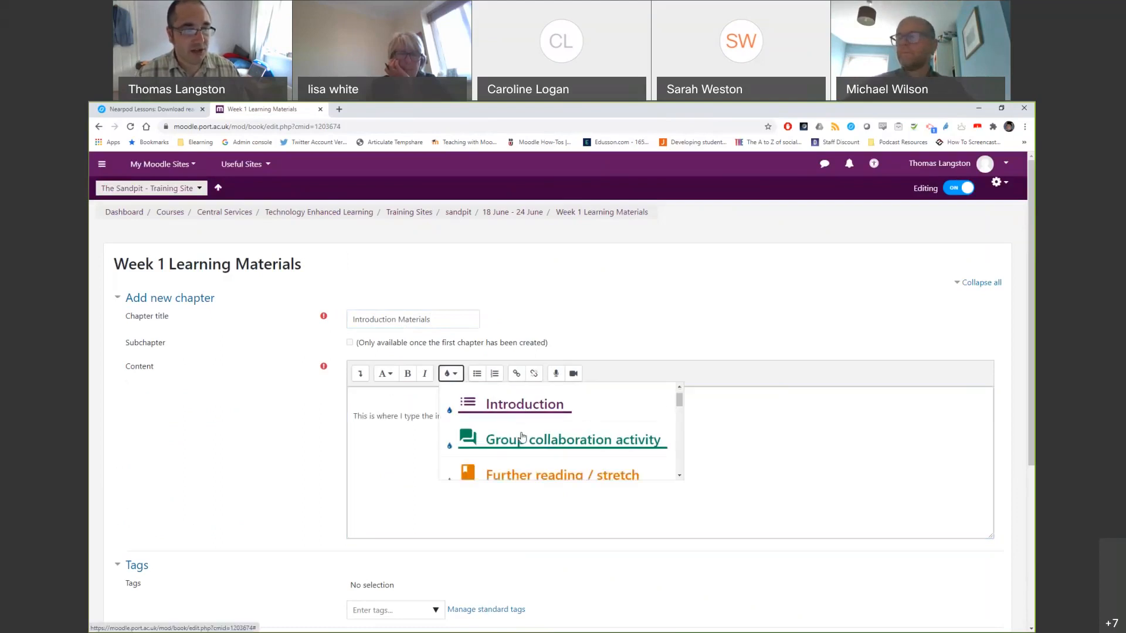
pyautogui.scroll(-2, 526, 448)
pyautogui.scroll(6, 534, 447)
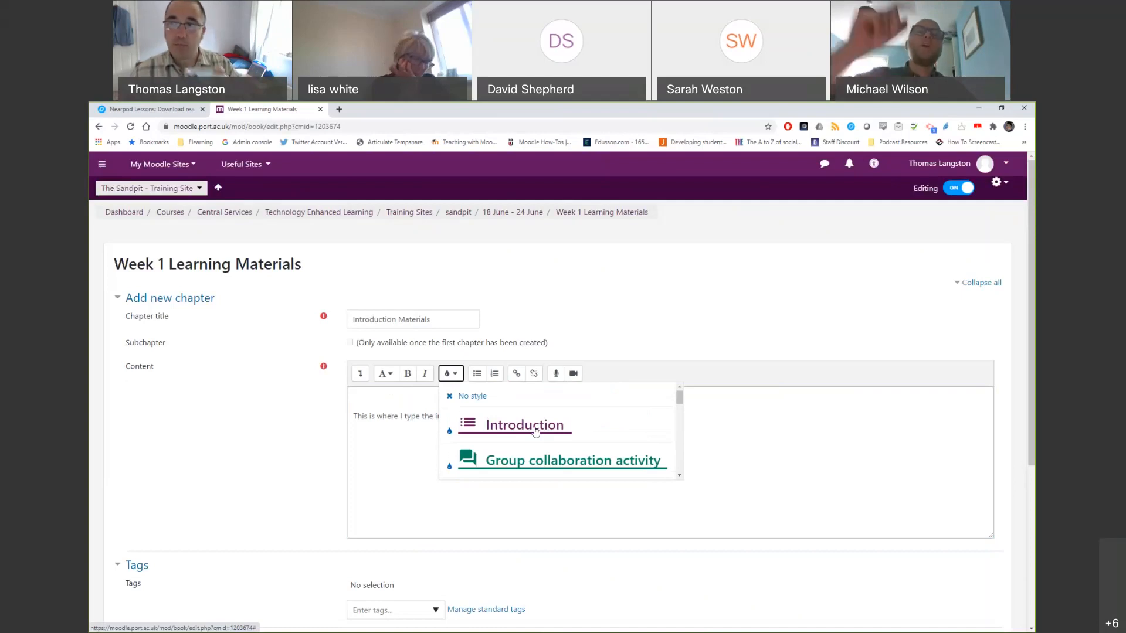
pyautogui.scroll(-5, 535, 434)
pyautogui.scroll(-3, 535, 437)
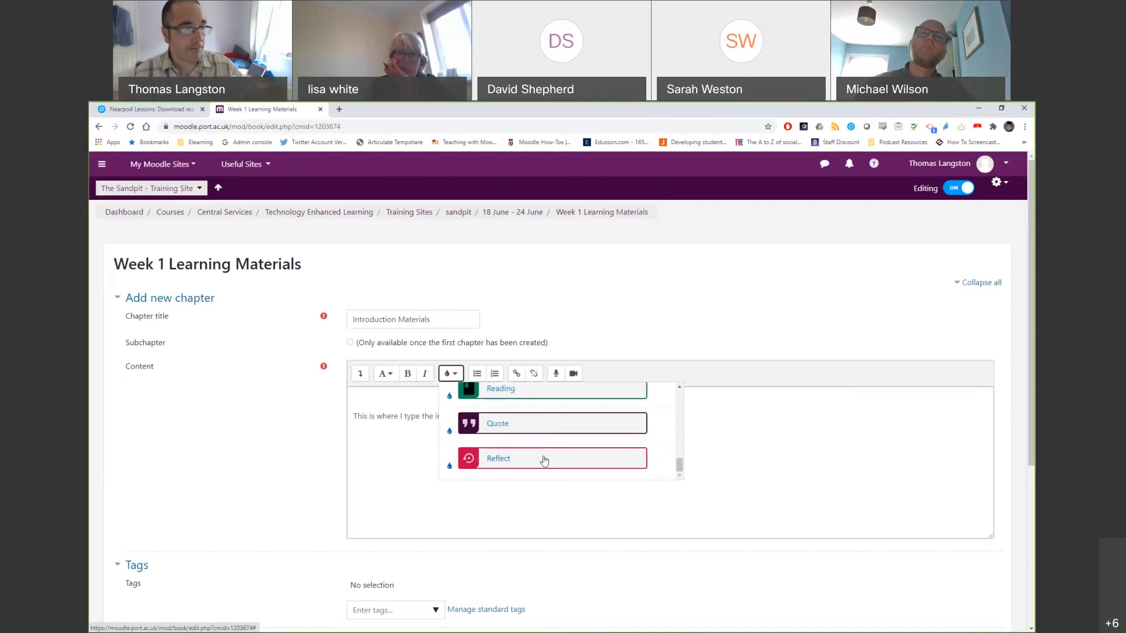
pyautogui.moveTo(679, 458); pyautogui.dragTo(681, 399)
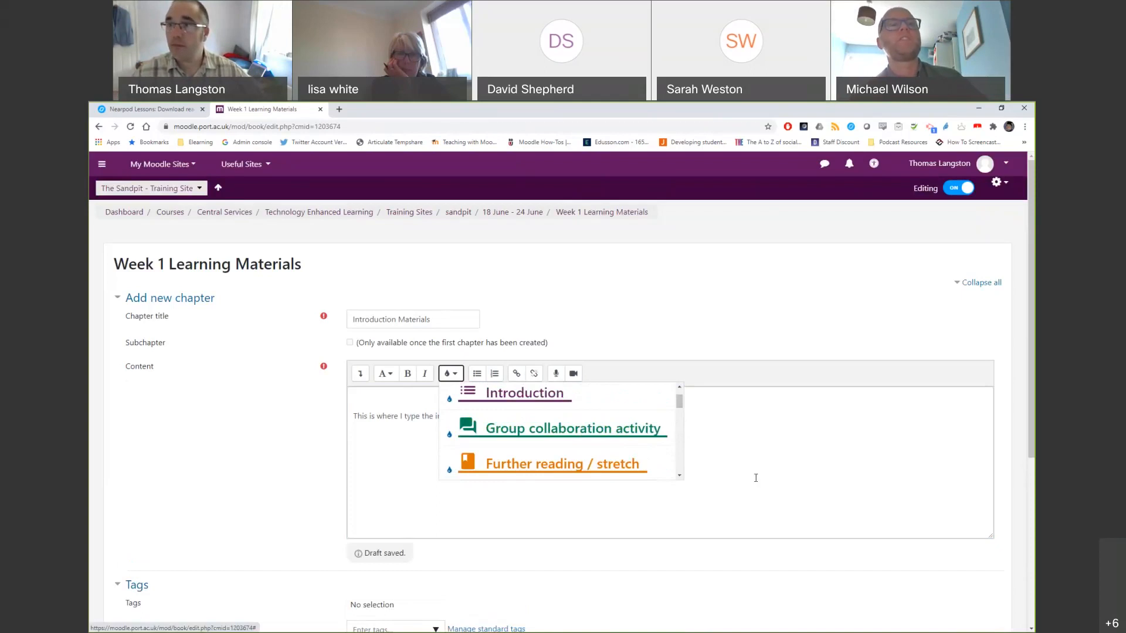
pyautogui.click(784, 459)
# - Enter "Heading" on the empty line above the chapter text and format it as Heading (medium)
pyautogui.click(405, 394)
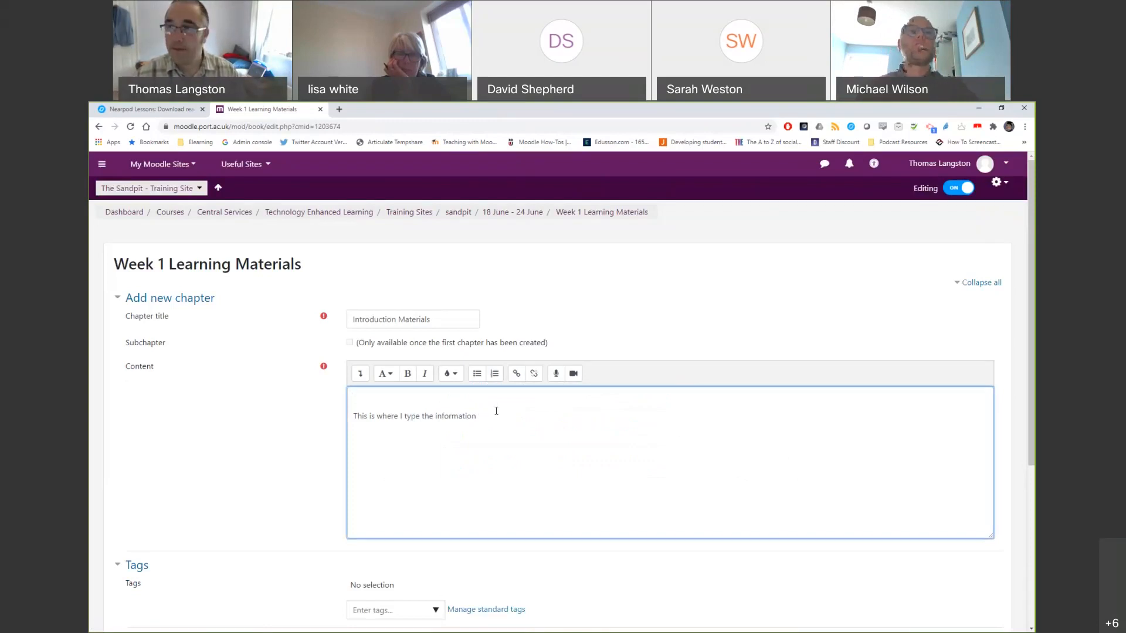
pyautogui.write('Heading')
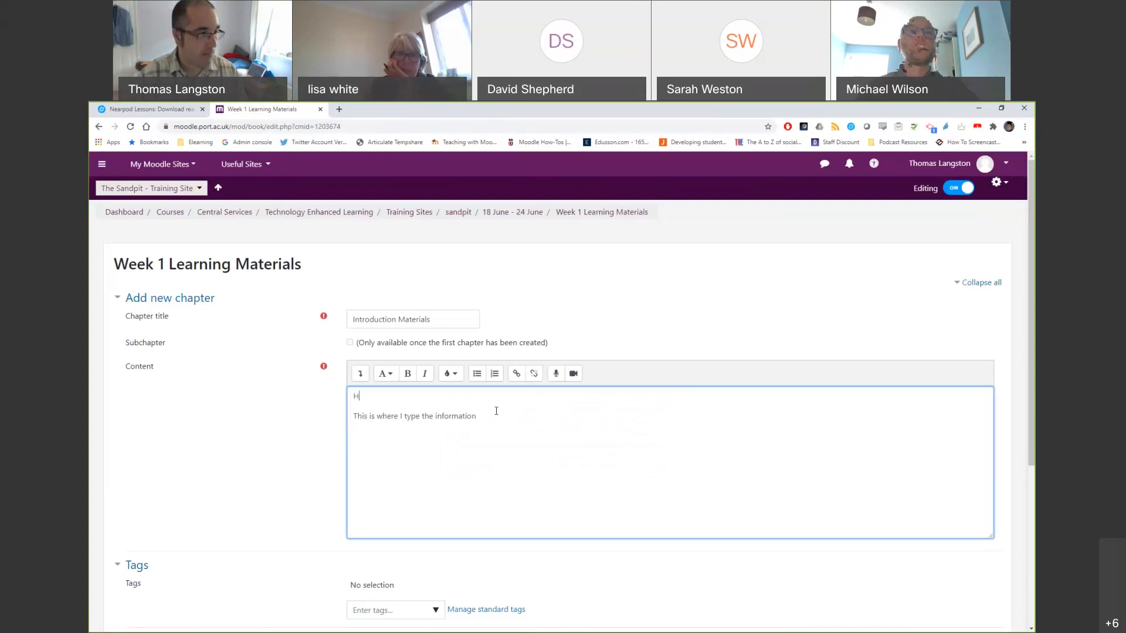
pyautogui.doubleClick(381, 397)
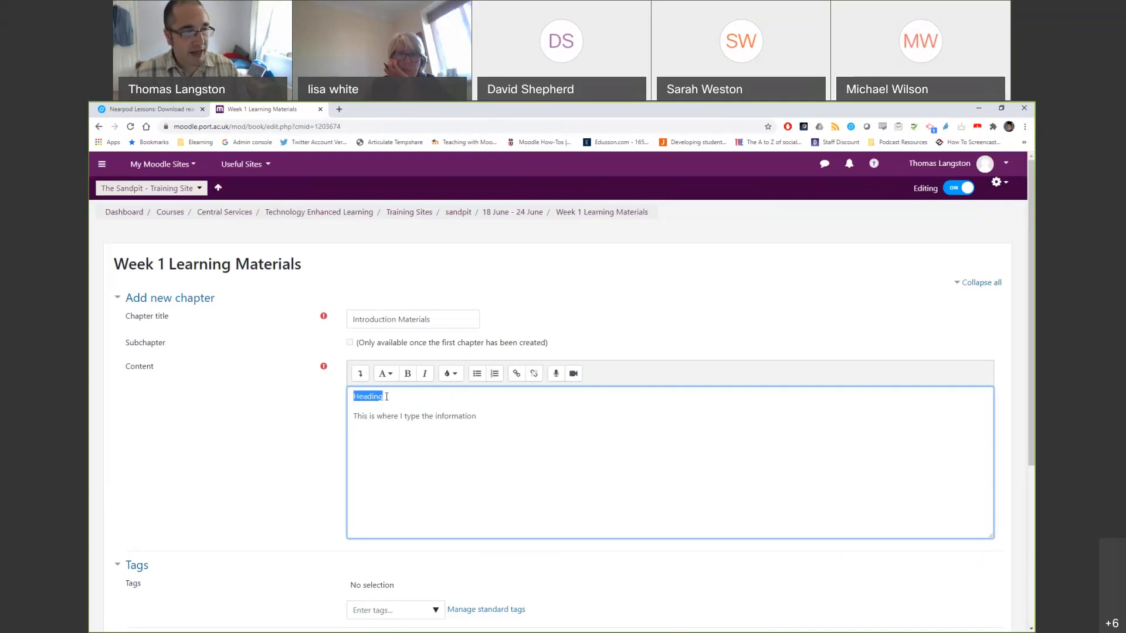
pyautogui.click(451, 374)
pyautogui.click(403, 401)
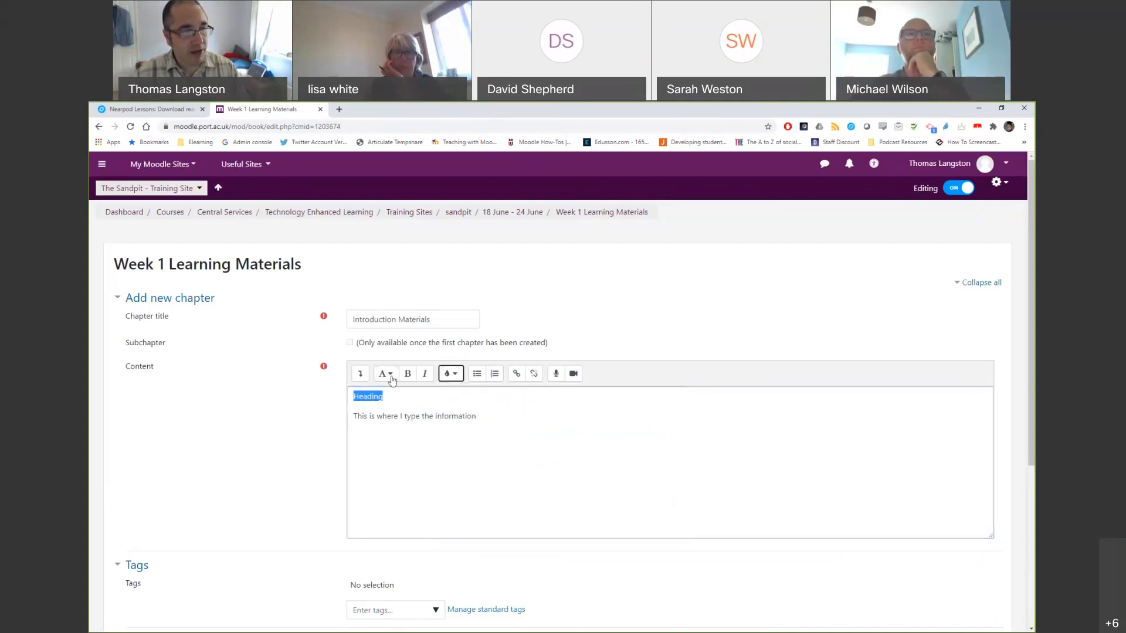
pyautogui.click(393, 376)
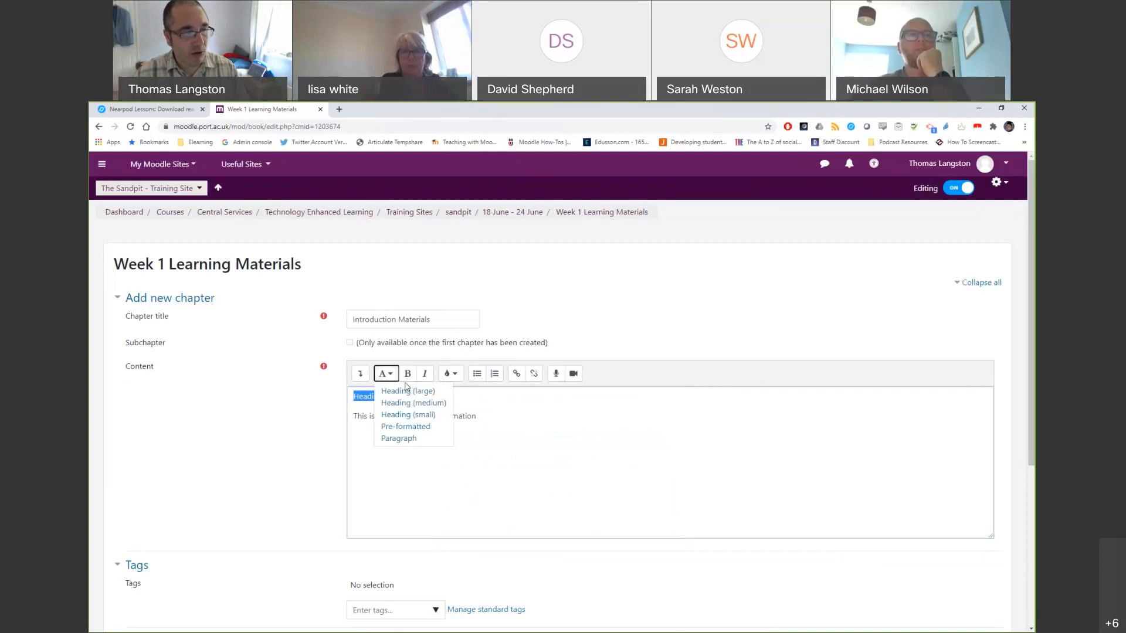
pyautogui.click(411, 403)
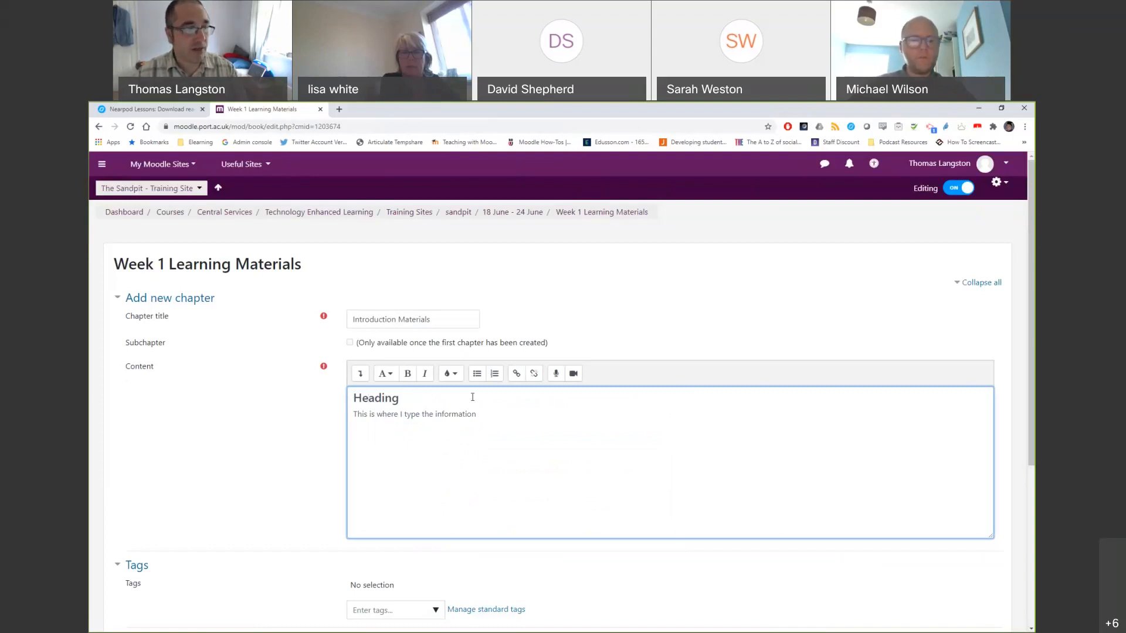
# - Add a bulleted list with the items 1, 2, 3 and 4 below the information text
pyautogui.click(481, 379)
pyautogui.write('1')
pyautogui.press('Return')
pyautogui.write('2')
pyautogui.press('Return')
pyautogui.write('3')
pyautogui.press('Return')
pyautogui.write('4')
pyautogui.press('Return')
pyautogui.press('Return')
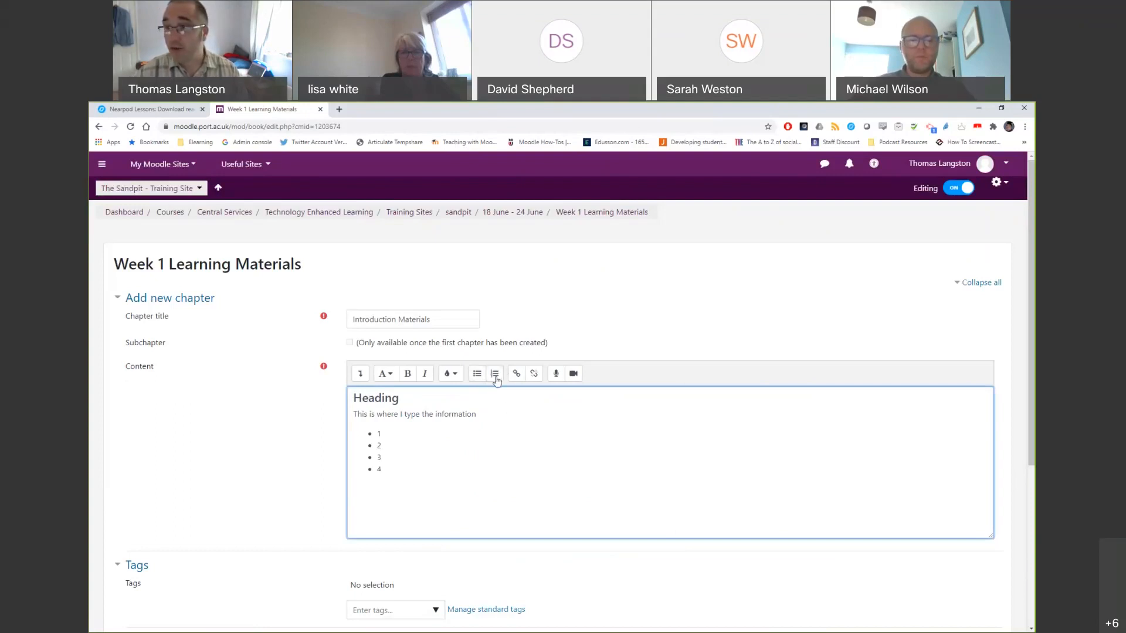
# - Add a numbered list with the items a, b, c and d below the bulleted list
pyautogui.click(495, 378)
pyautogui.write('a')
pyautogui.press('Return')
pyautogui.write('b')
pyautogui.press('Return')
pyautogui.write('c')
pyautogui.press('Return')
pyautogui.write('f')
pyautogui.press('BackSpace')
pyautogui.write('d')
pyautogui.press('Return')
pyautogui.press('Return')
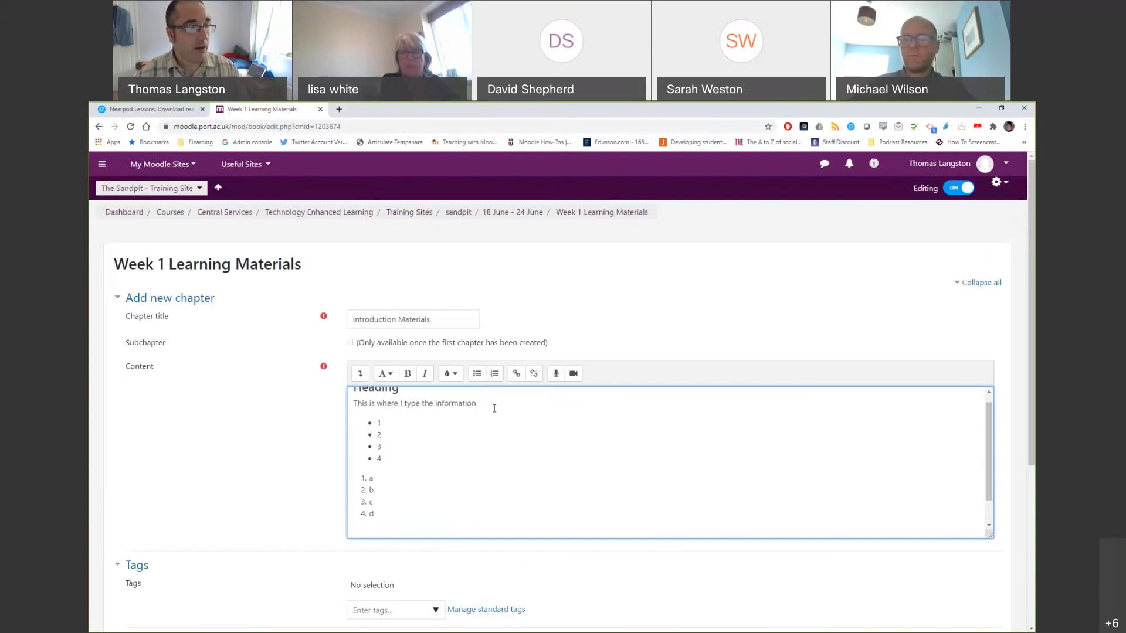
# - Add the line "PLease read this" below the numbered list
pyautogui.scroll(-1, 464, 439)
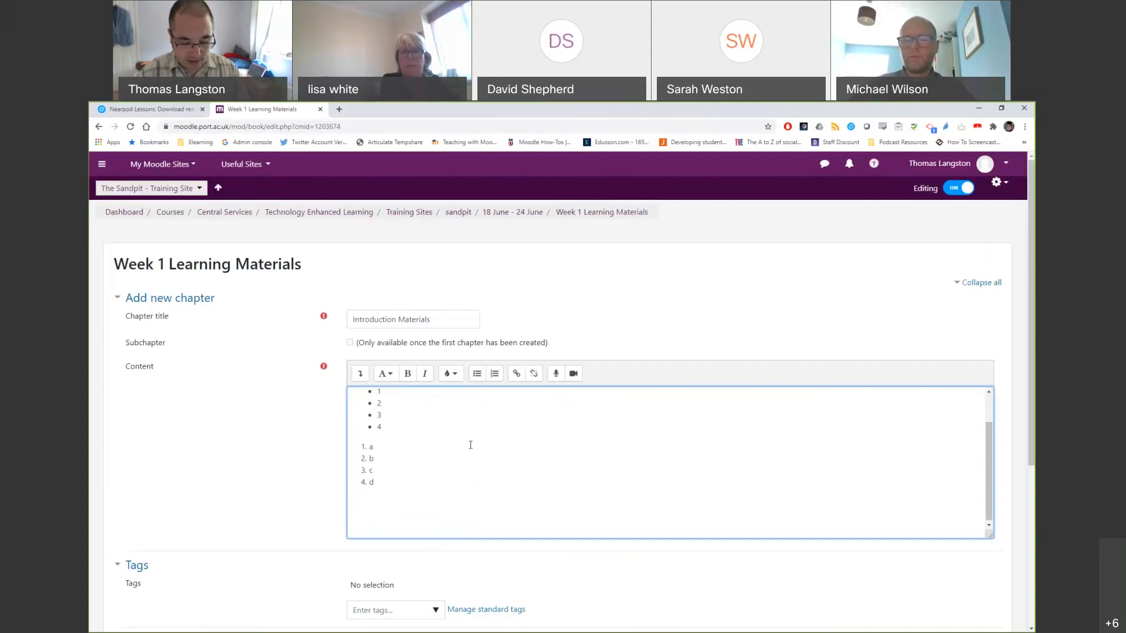
pyautogui.write('PLe')
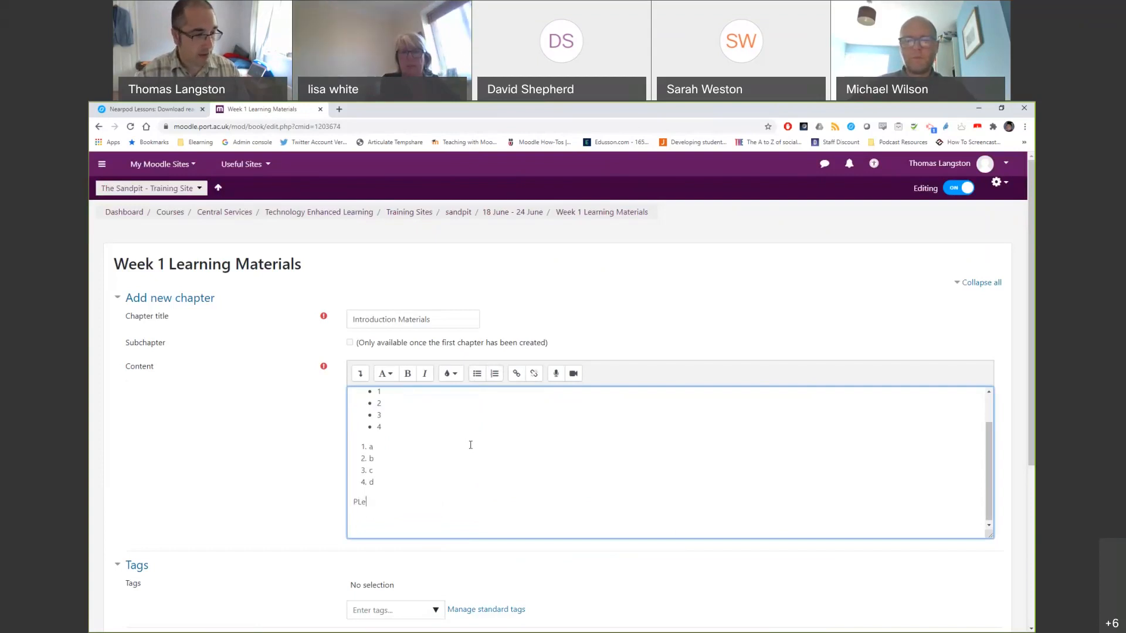
pyautogui.write('ase read this')
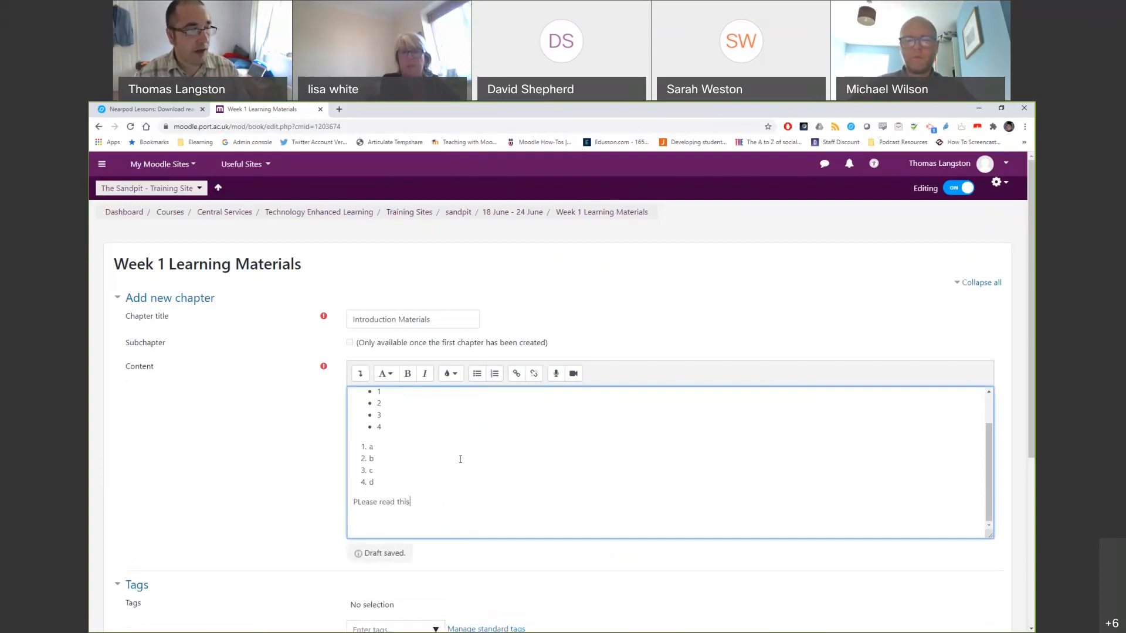
pyautogui.moveTo(422, 496); pyautogui.dragTo(352, 502)
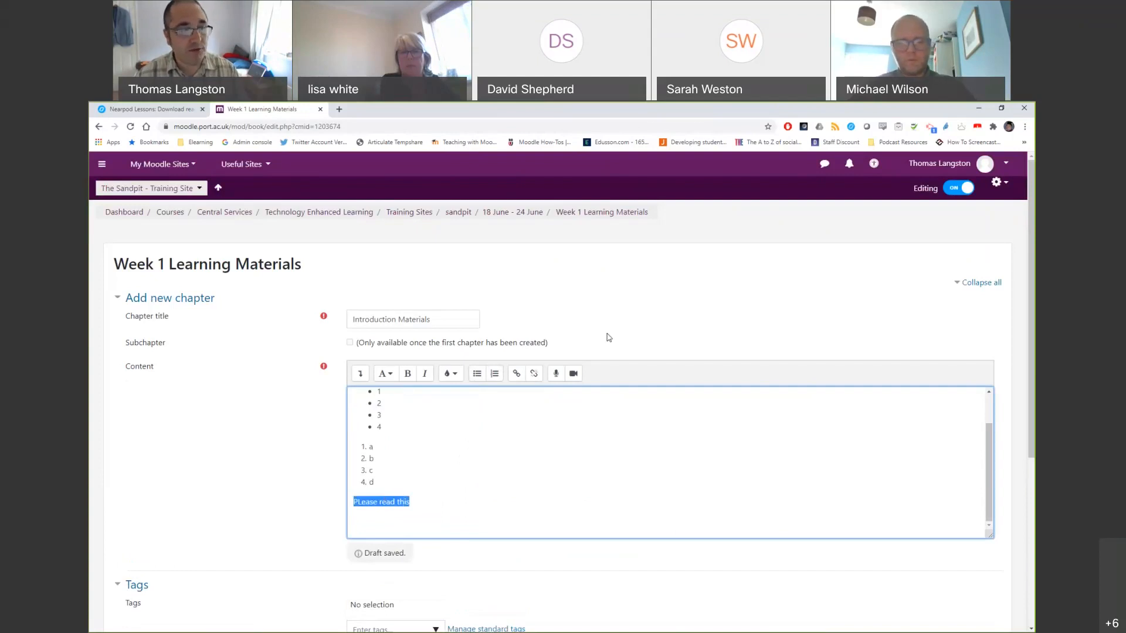
pyautogui.click(516, 373)
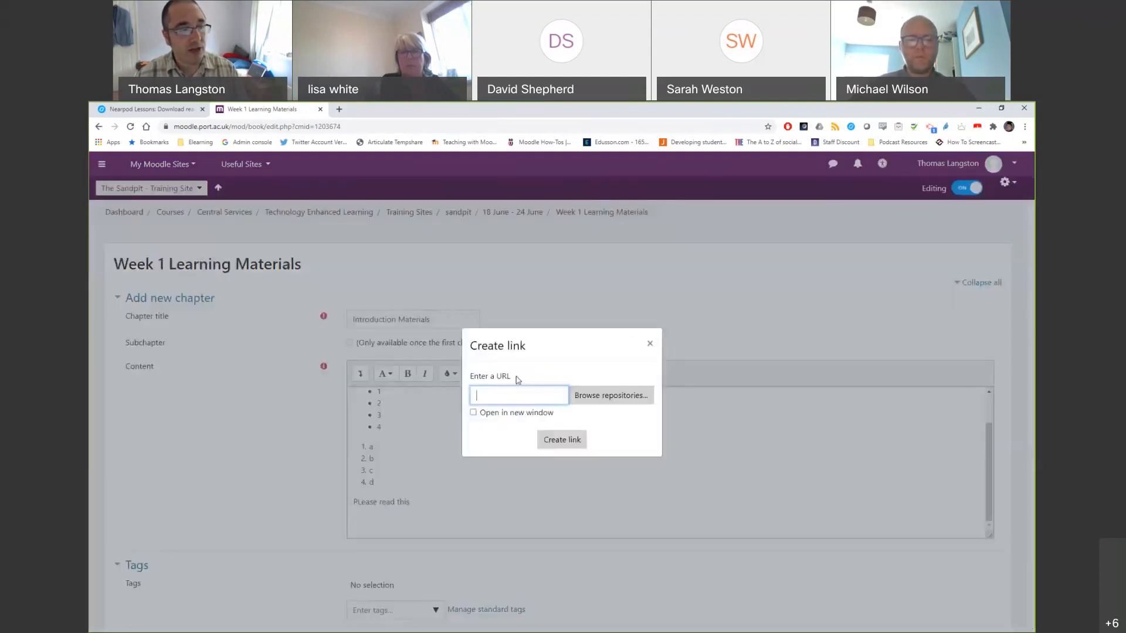
pyautogui.click(650, 343)
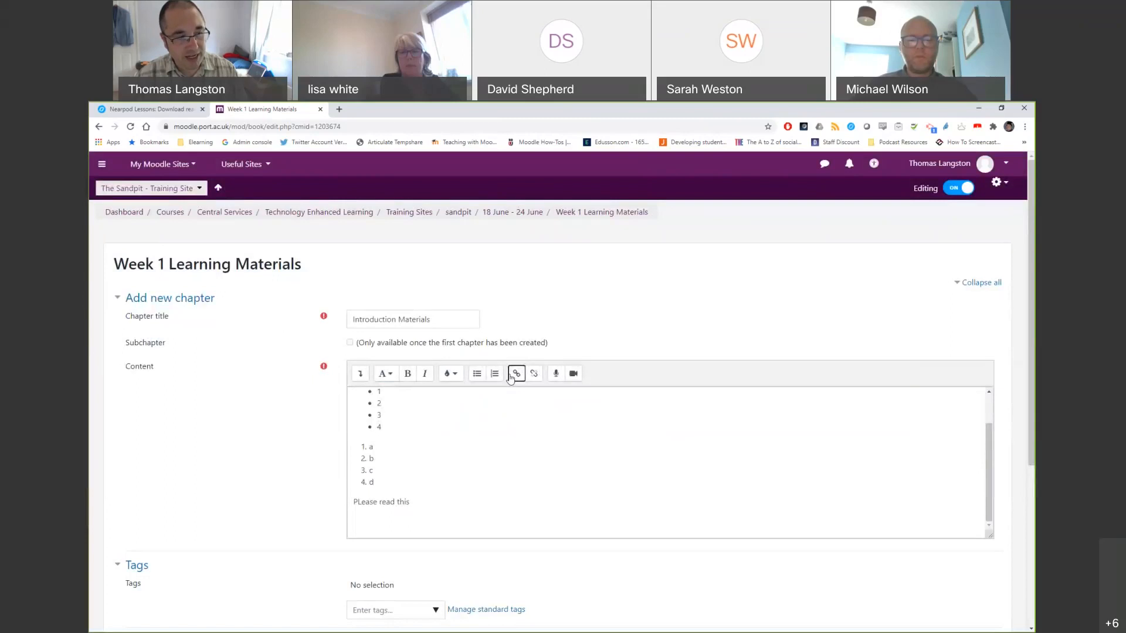
pyautogui.click(515, 374)
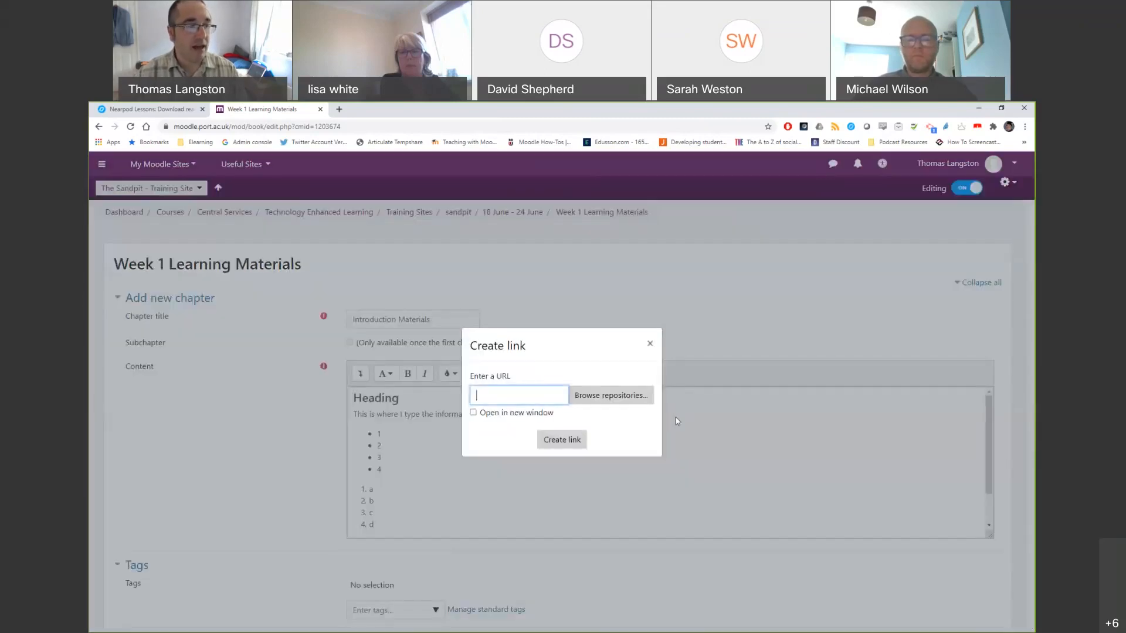
pyautogui.write('htpp')
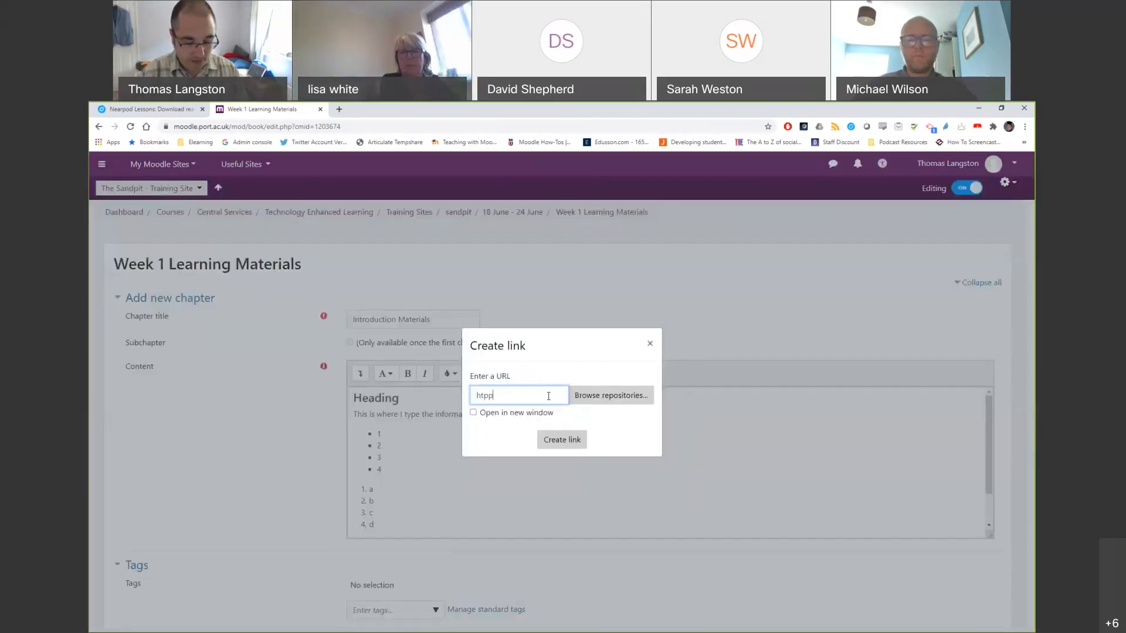
pyautogui.press('BackSpace')
pyautogui.press('BackSpace')
pyautogui.write('t')
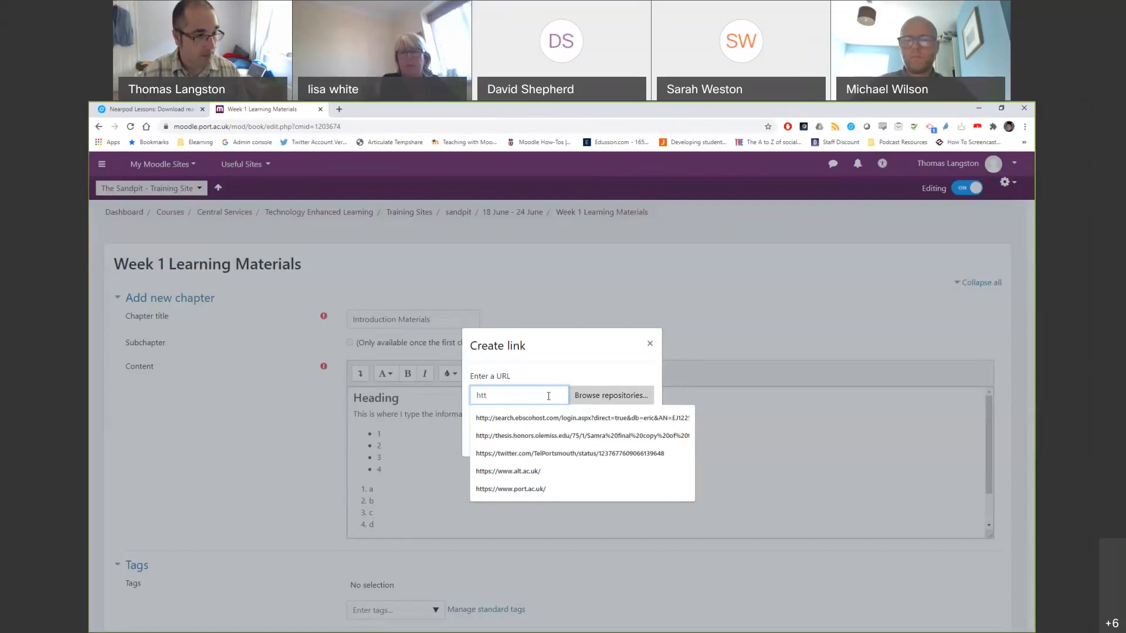
pyautogui.write('p:/')
pyautogui.press('BackSpace')
pyautogui.write('//www.port.ac.uk')
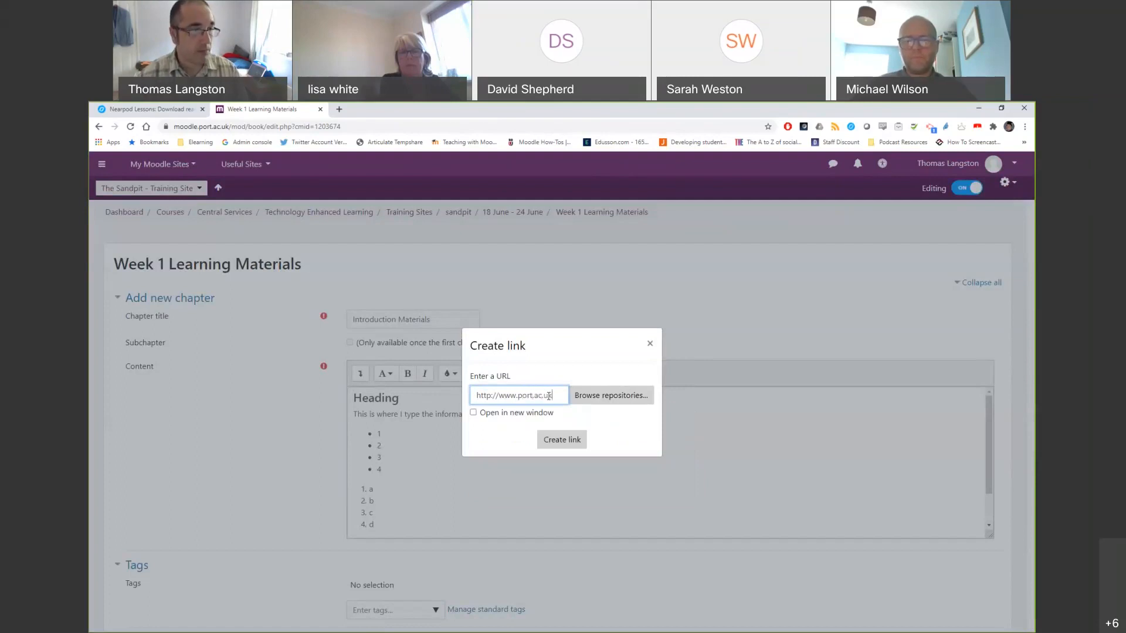
pyautogui.click(473, 413)
pyautogui.click(558, 440)
pyautogui.scroll(-2, 547, 455)
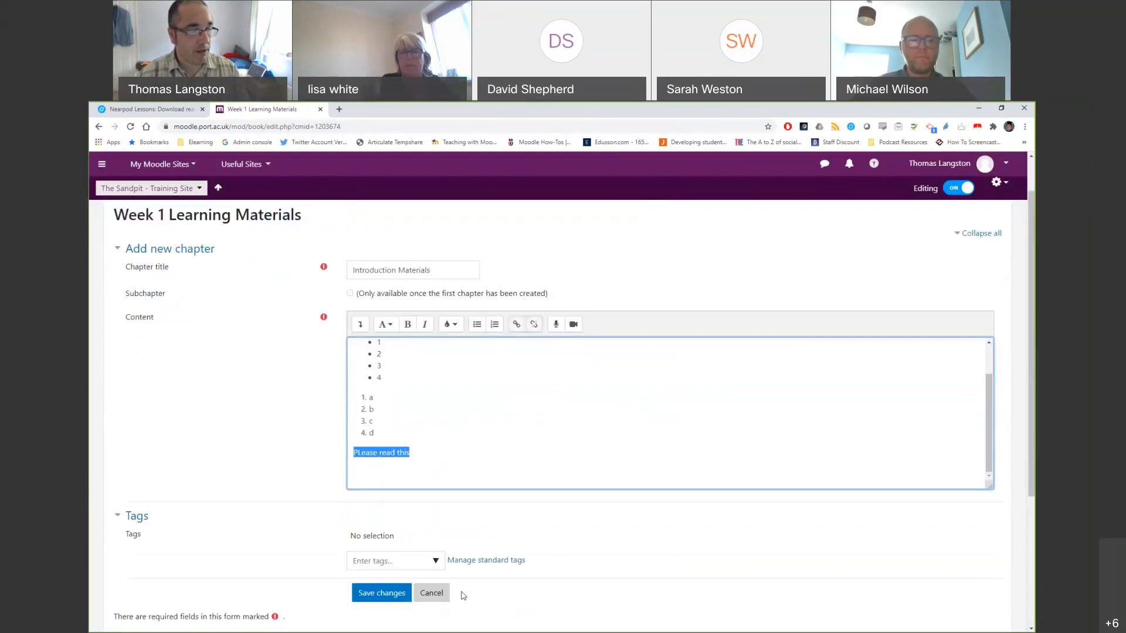
# - Add the line "This document" below the web link
pyautogui.click(452, 450)
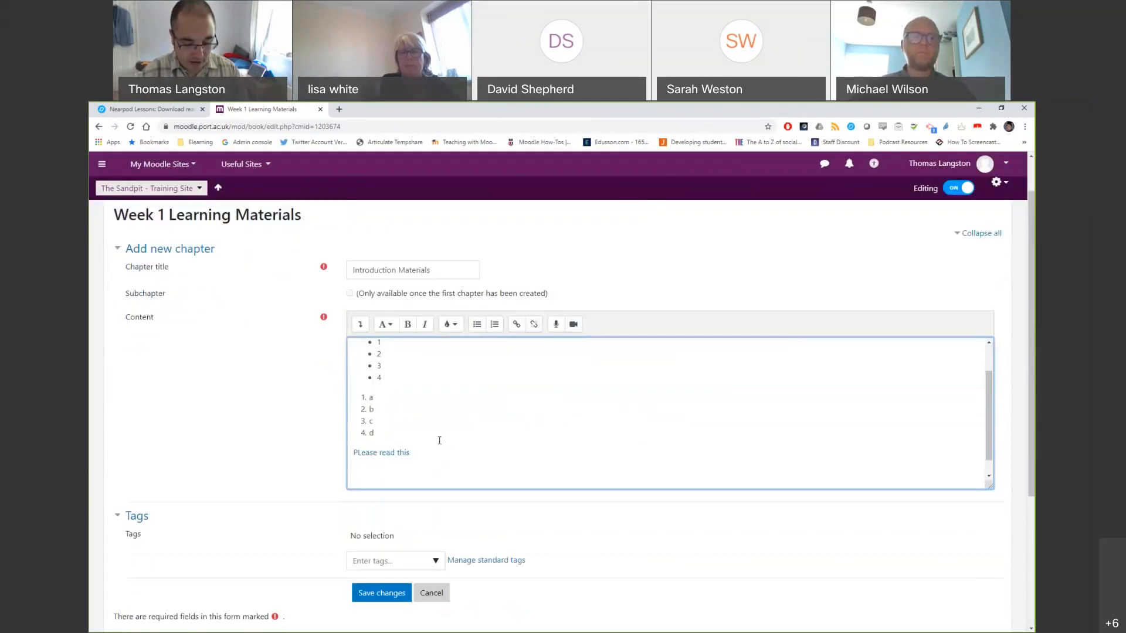
pyautogui.press('Return')
pyautogui.write('This document')
# - Link the text "This document" to an uploaded copy of the file Introduction to Moodle from the Quick Upload folder
pyautogui.moveTo(418, 473); pyautogui.dragTo(353, 472)
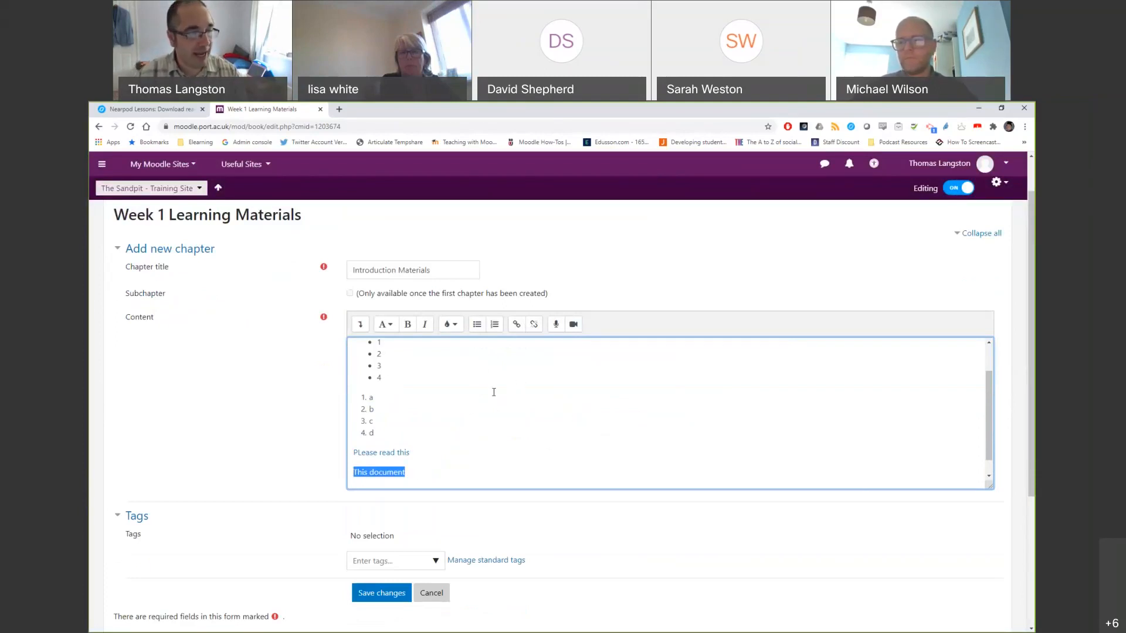
pyautogui.click(516, 326)
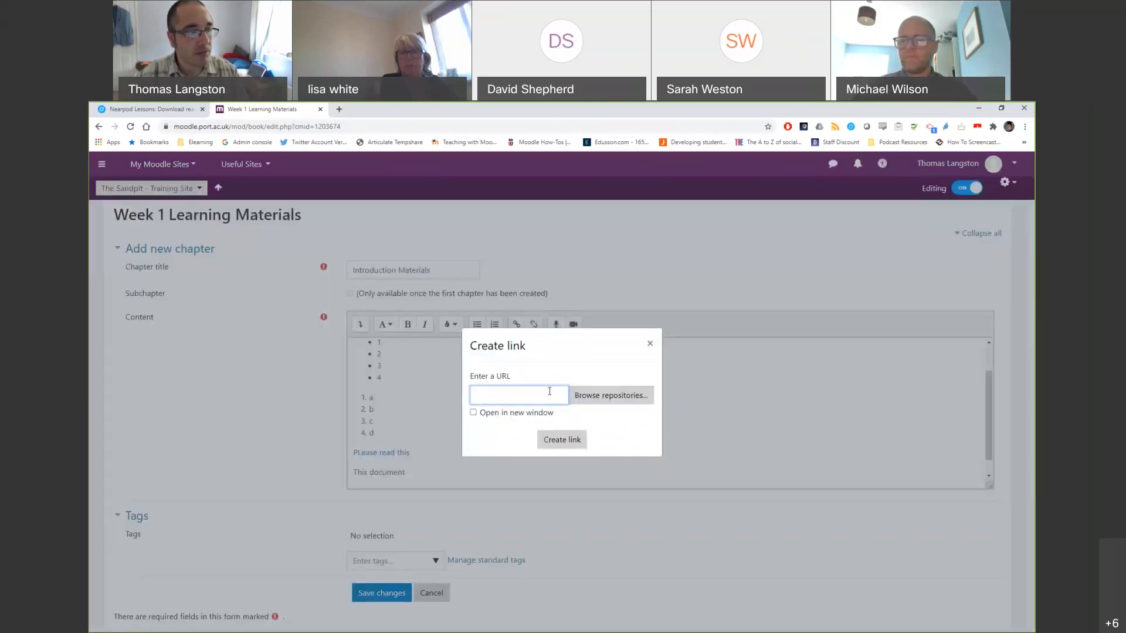
pyautogui.click(587, 397)
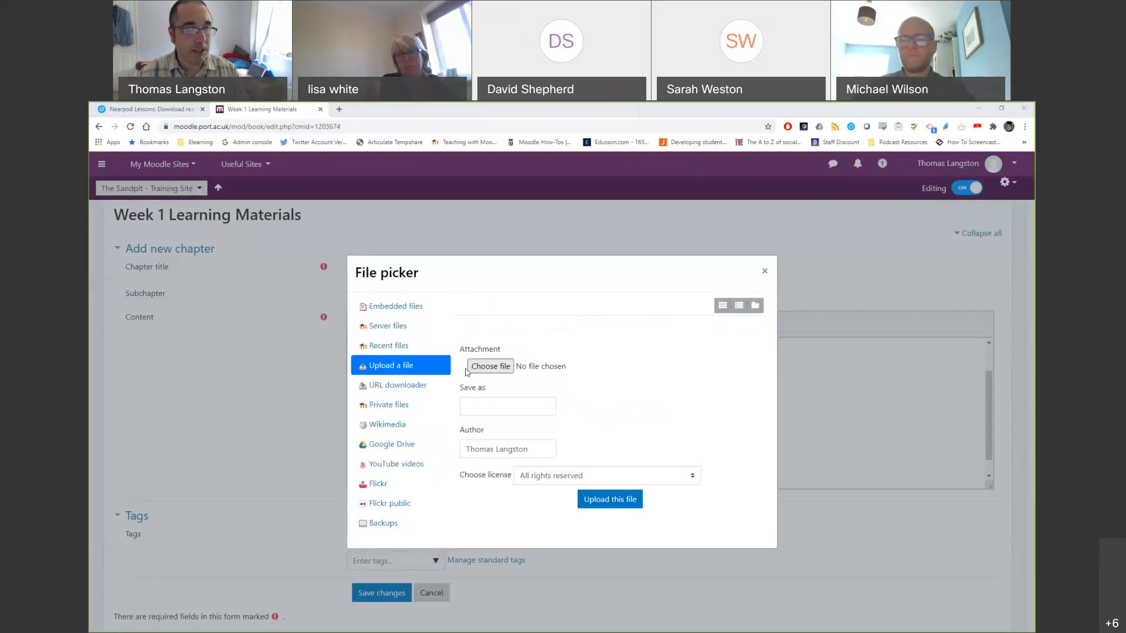
pyautogui.click(473, 368)
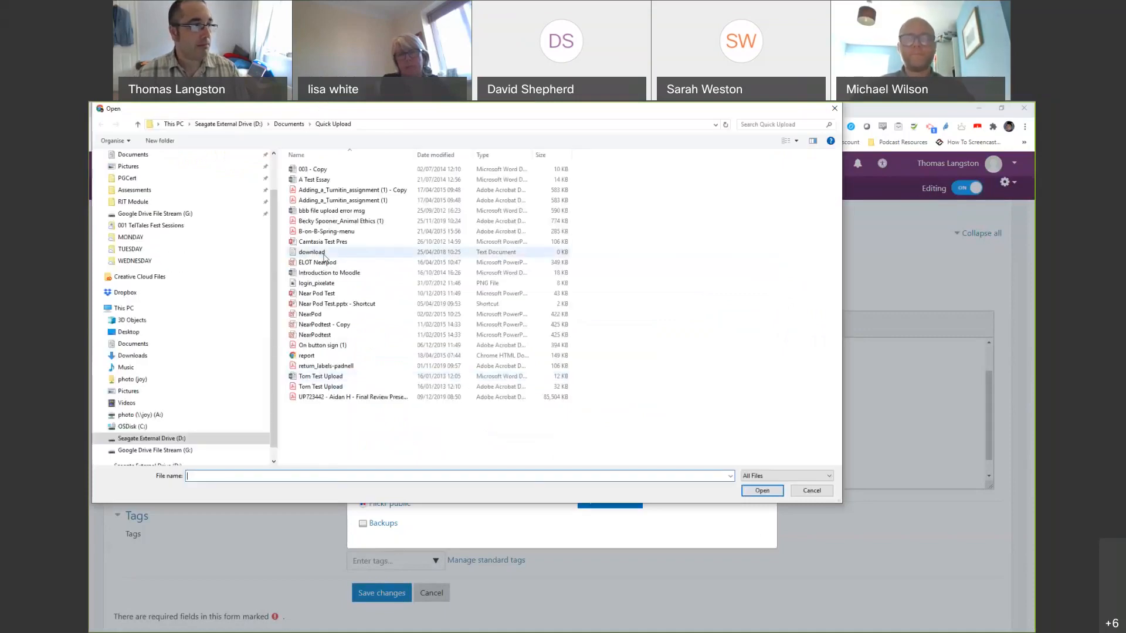
pyautogui.click(324, 272)
pyautogui.click(763, 491)
pyautogui.click(610, 499)
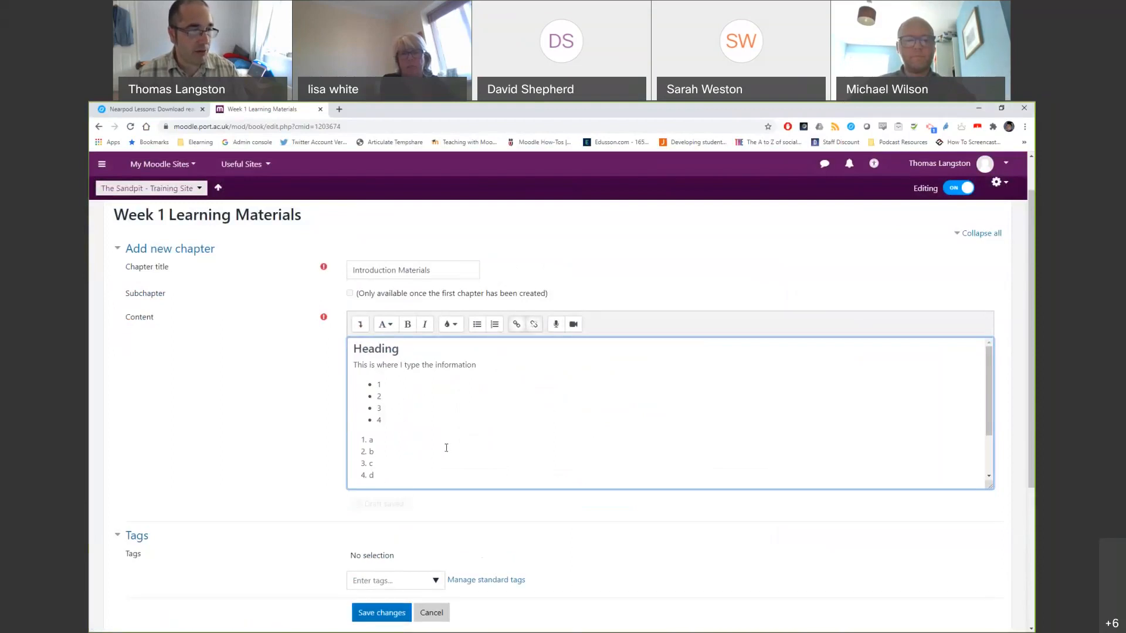
# - Insert an empty line below the "This document" link and save the chapter
pyautogui.click(433, 452)
pyautogui.press('Return')
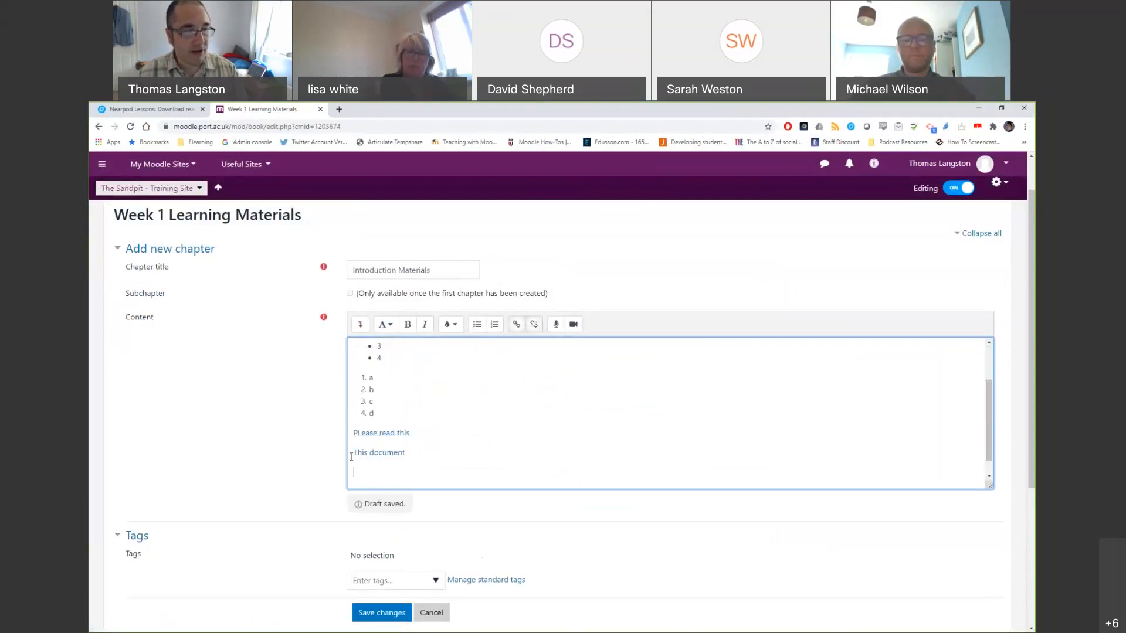
pyautogui.click(381, 432)
pyautogui.click(374, 451)
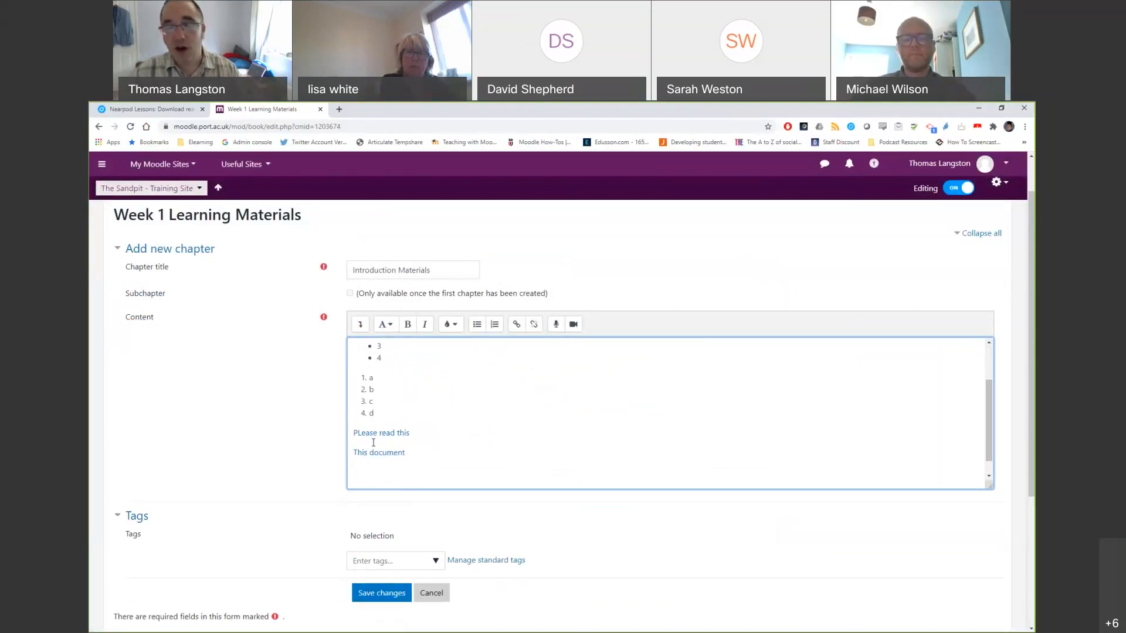
pyautogui.click(362, 487)
pyautogui.click(366, 594)
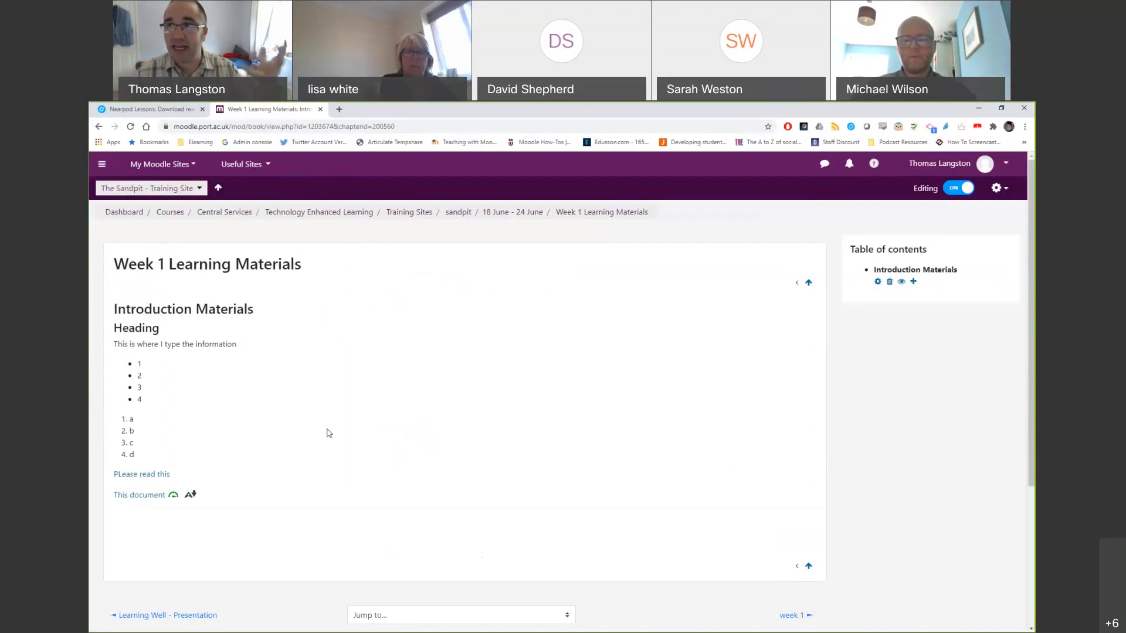
# - Add a new chapter after Introduction Materials and title it "Video"
pyautogui.click(914, 283)
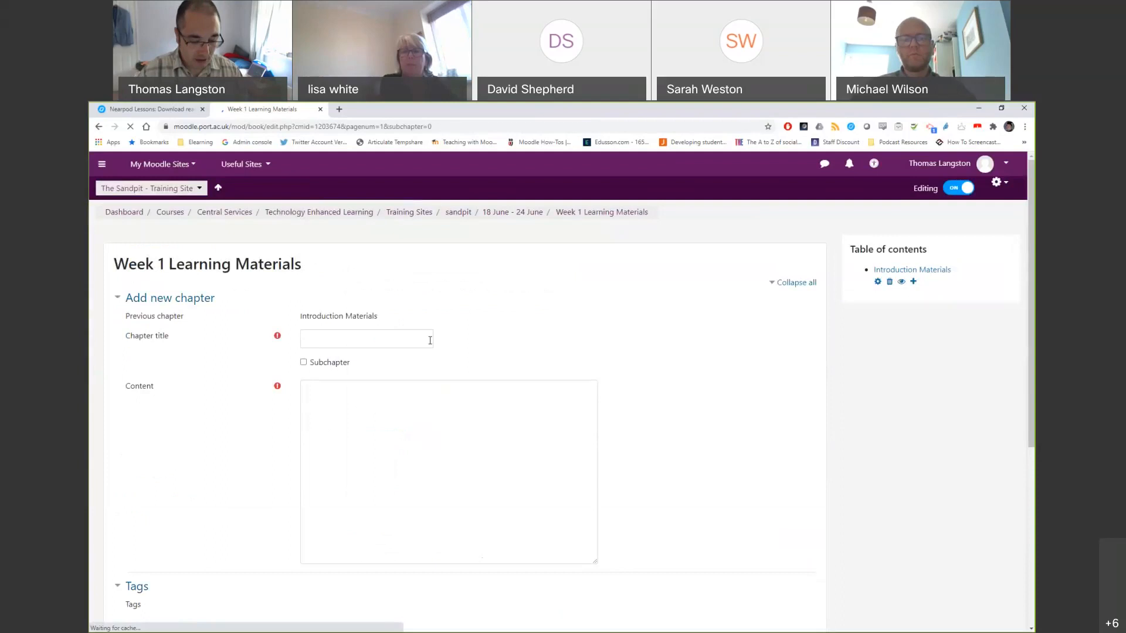
pyautogui.click(430, 340)
pyautogui.write('Video')
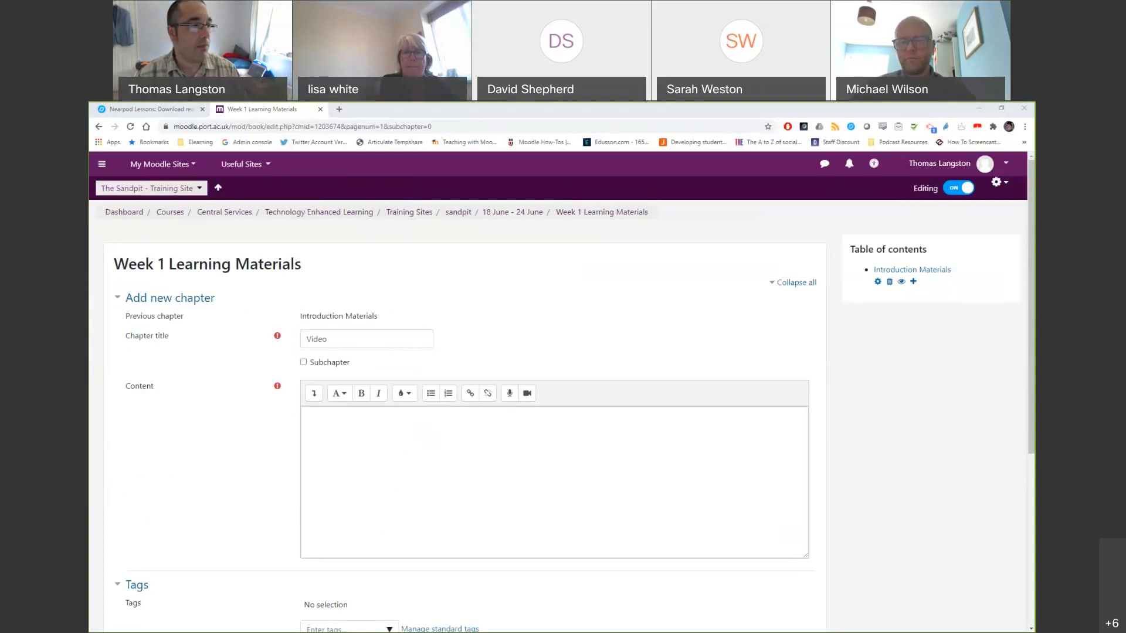
pyautogui.click(410, 431)
pyautogui.write('https://www.youtube.com/watch?v=qStmX78tOoE')
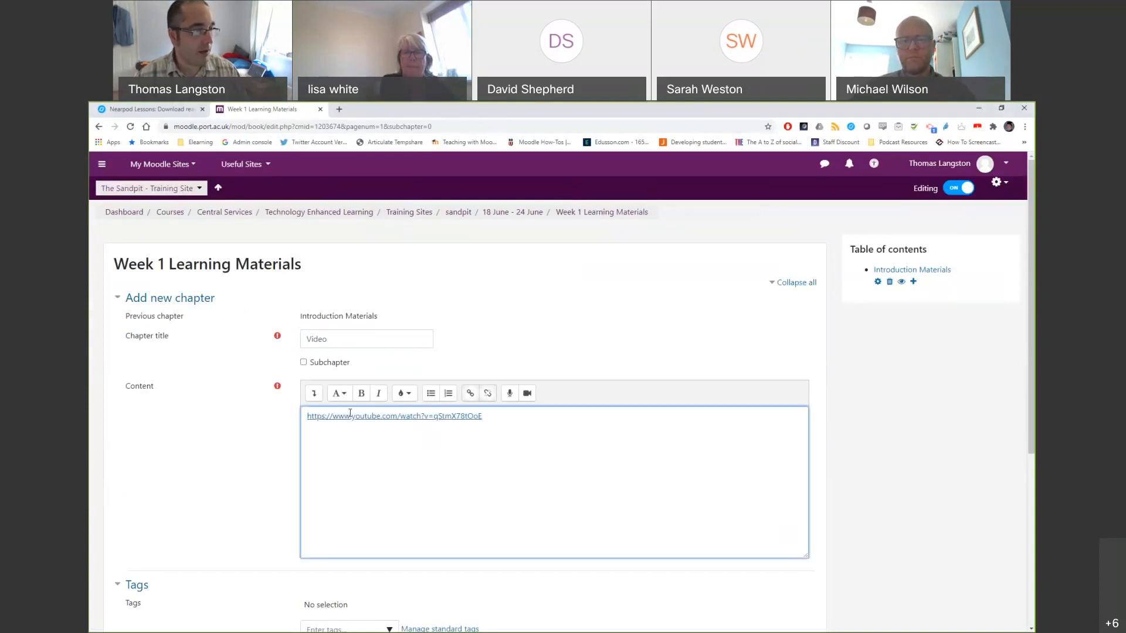
pyautogui.scroll(-2, 528, 428)
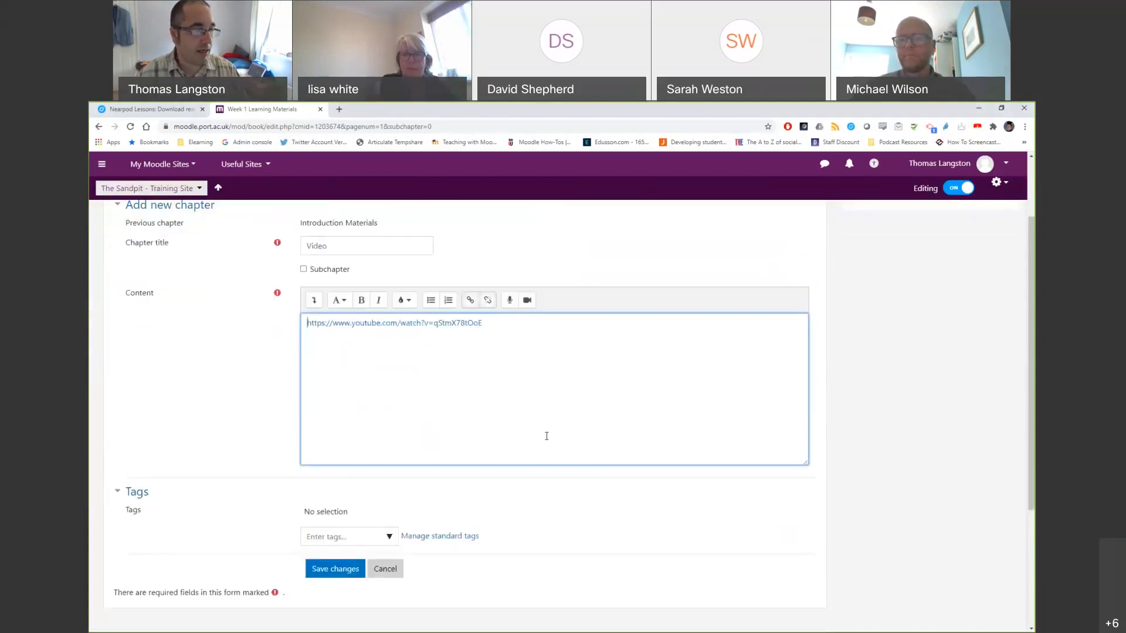
pyautogui.click(336, 564)
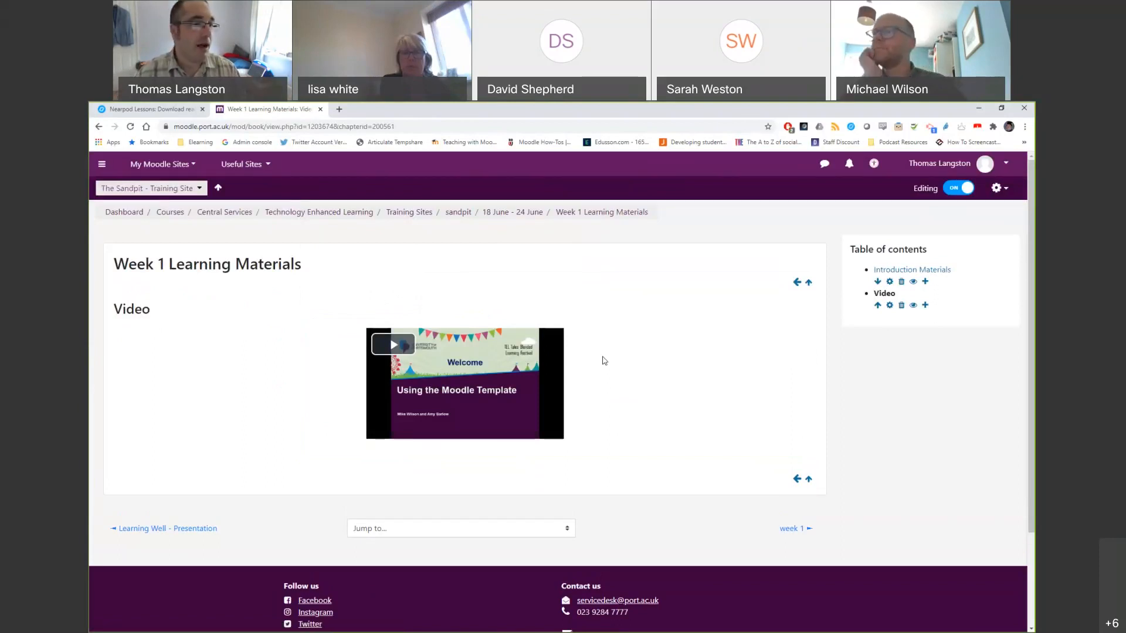
# - Add a new chapter after Video and title it "This is more work - 15 mins"
pyautogui.click(925, 305)
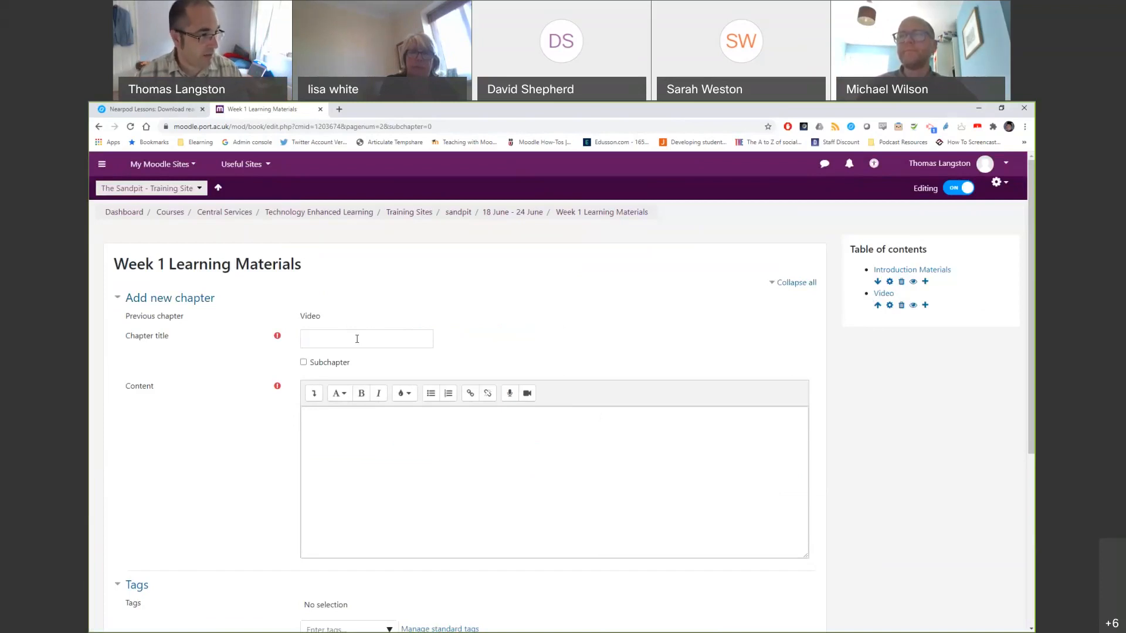
pyautogui.click(356, 339)
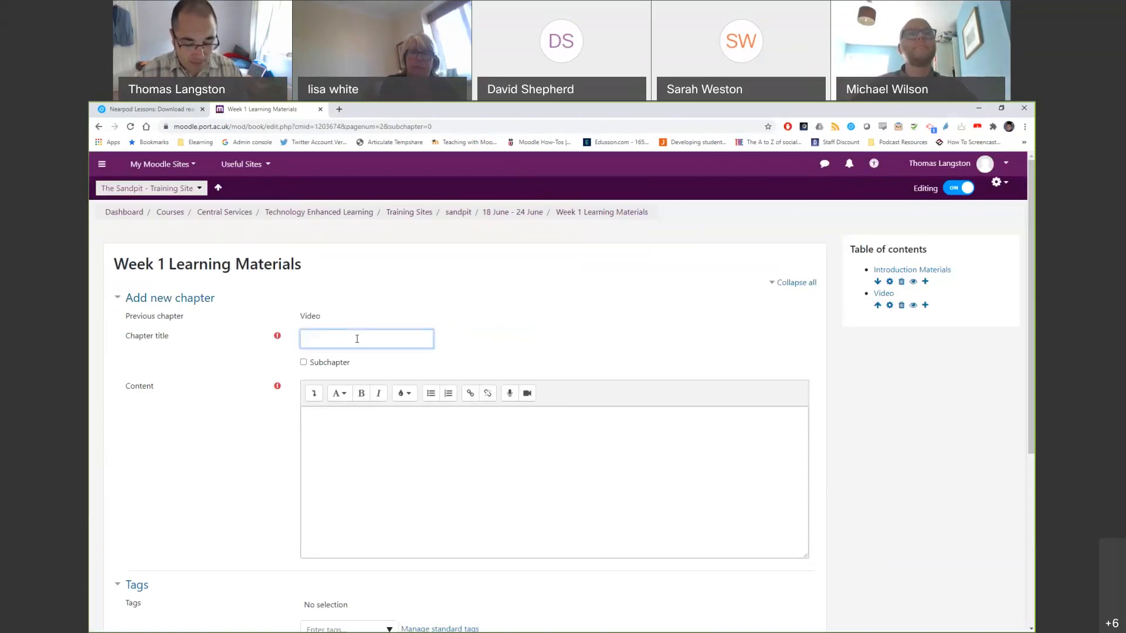
pyautogui.write('This is m')
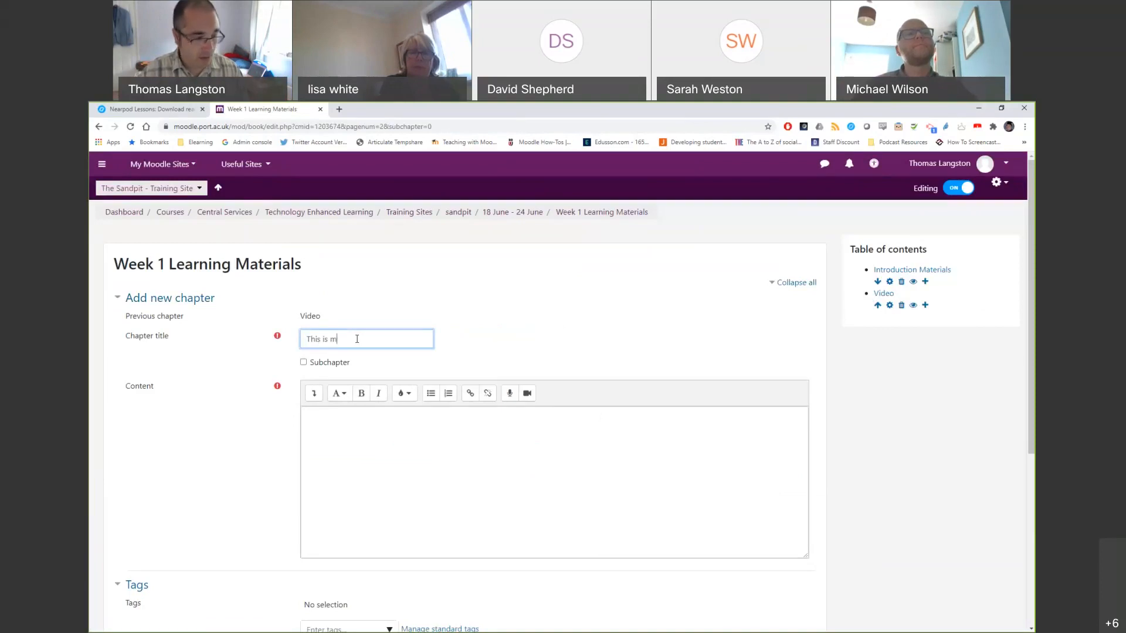
pyautogui.write('ore wor')
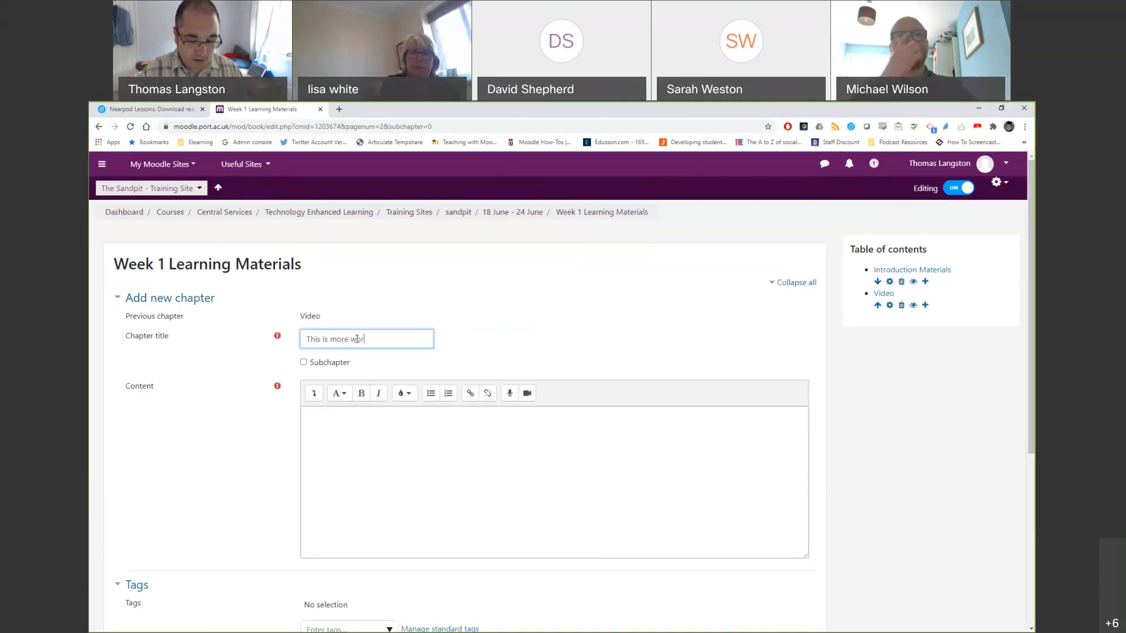
pyautogui.write('k - 15 mins')
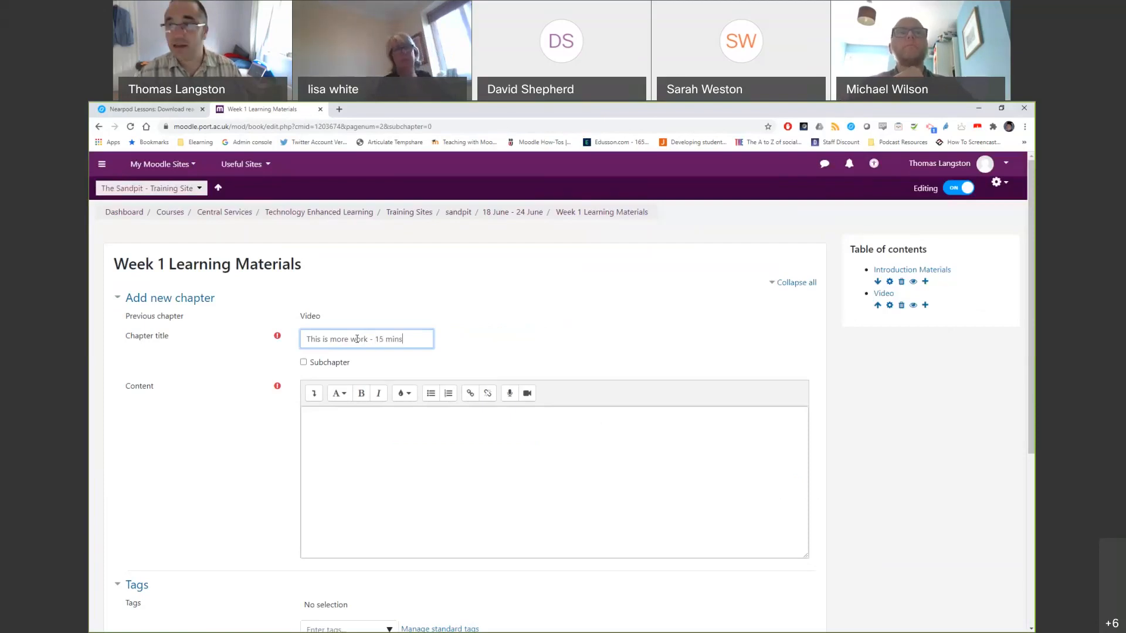
# - Enter "This is an activity" as the new chapter's content and save the chapter
pyautogui.click(410, 443)
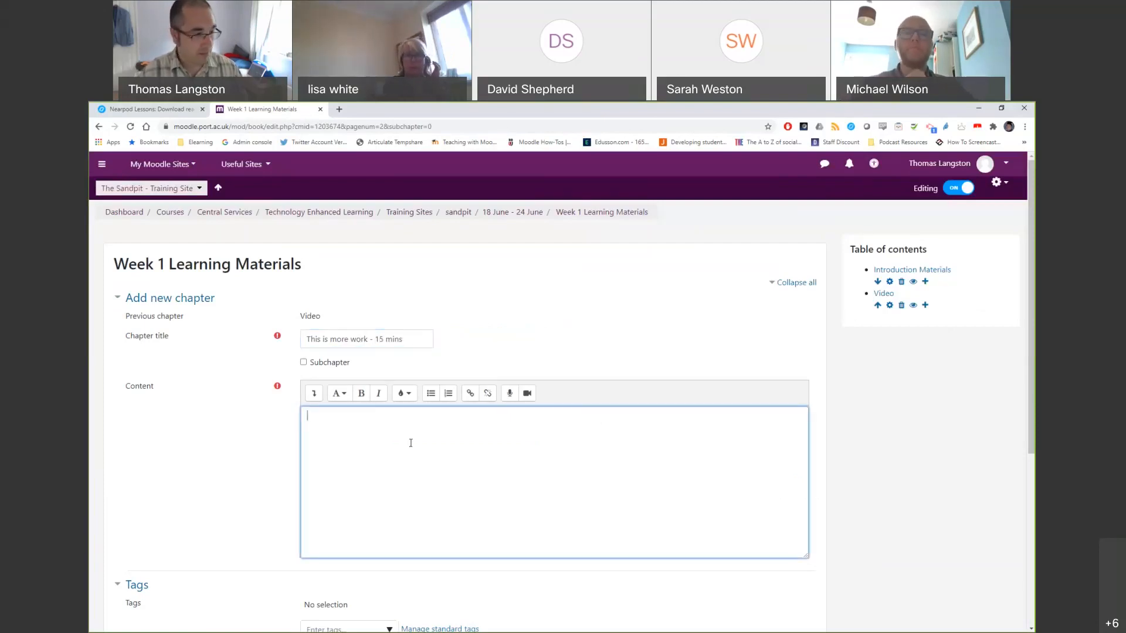
pyautogui.write('This is an activity')
pyautogui.scroll(-2, 355, 496)
pyautogui.click(335, 563)
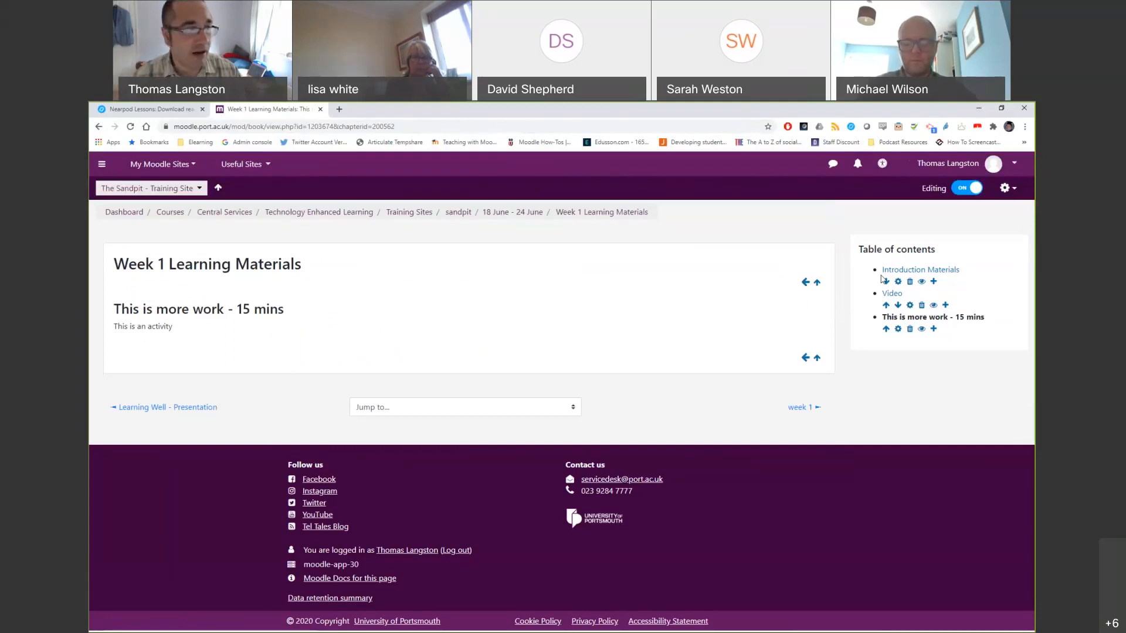
# - Return to The Sandpit course, add a Page resource to the General section and name it "This is a page"
pyautogui.click(462, 218)
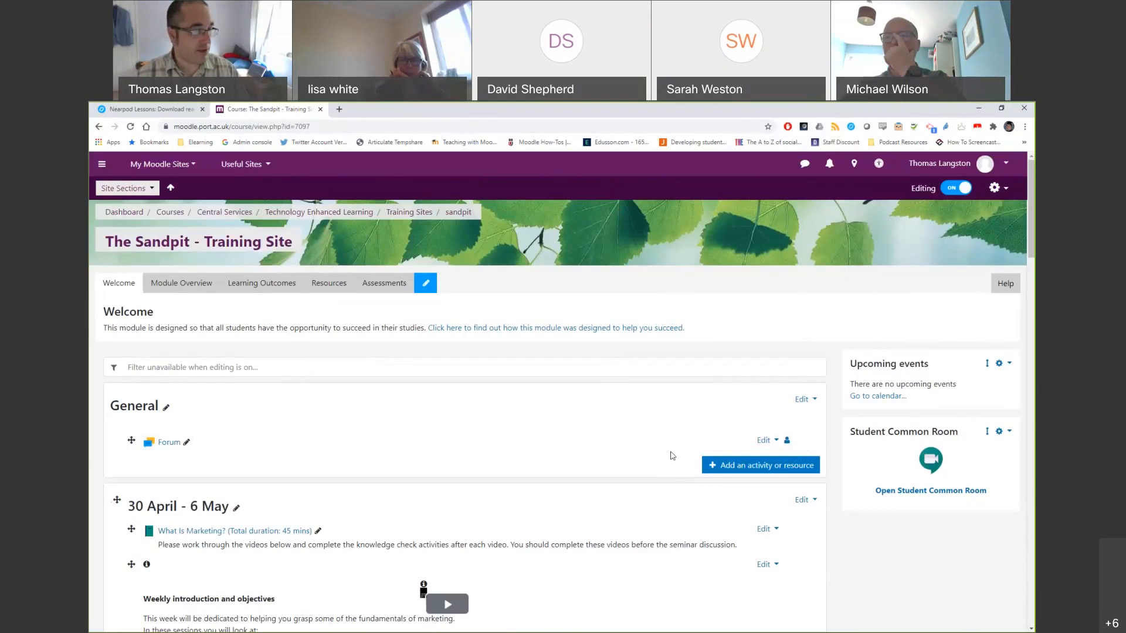
pyautogui.click(763, 467)
pyautogui.moveTo(537, 374); pyautogui.dragTo(533, 541)
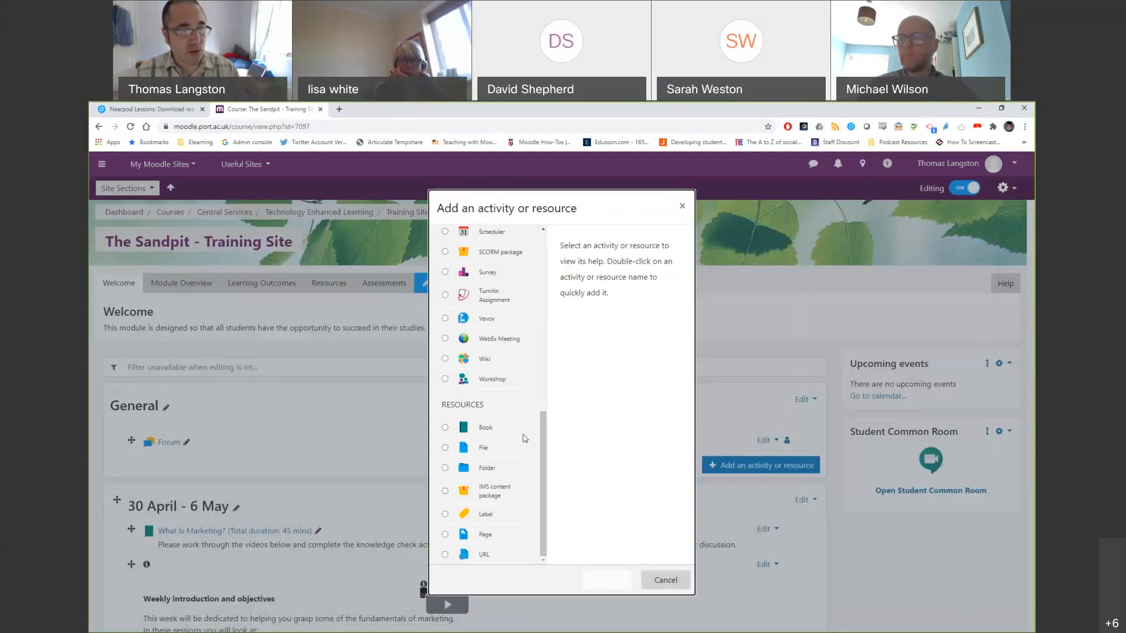
pyautogui.click(478, 536)
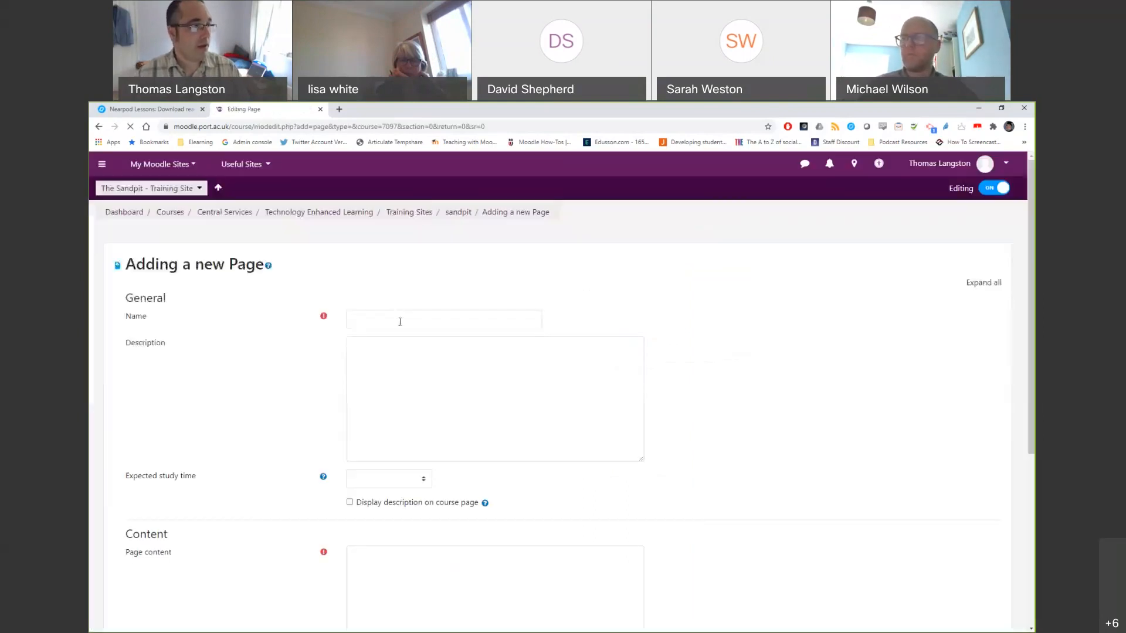
pyautogui.click(407, 319)
pyautogui.write('THi')
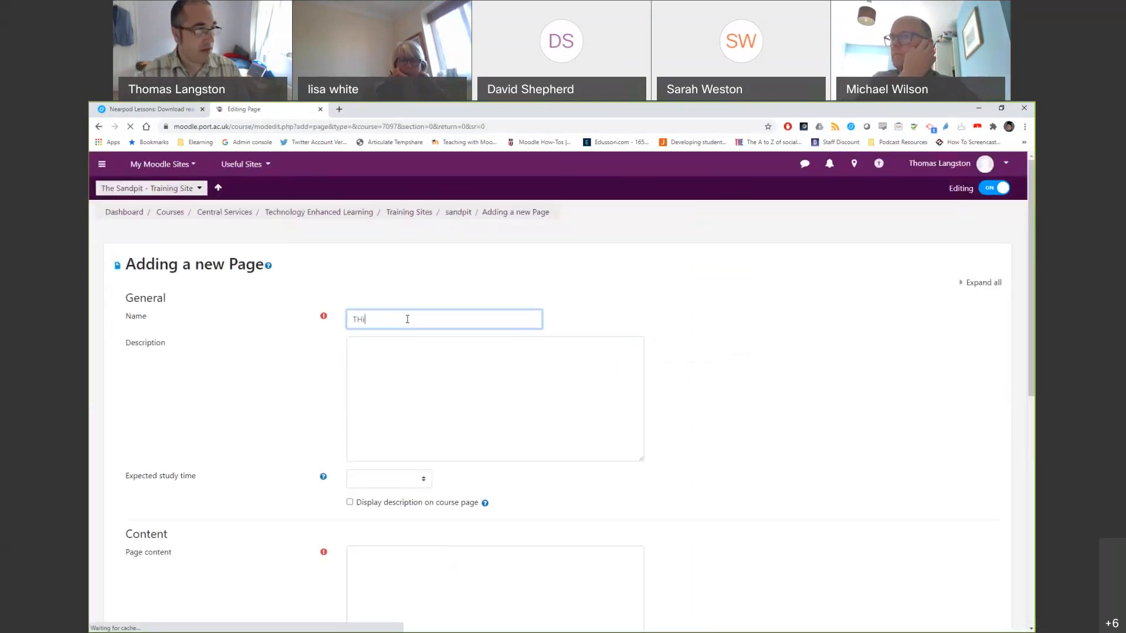
pyautogui.click(389, 246)
pyautogui.press('BackSpace')
pyautogui.press('BackSpace')
pyautogui.write('his i')
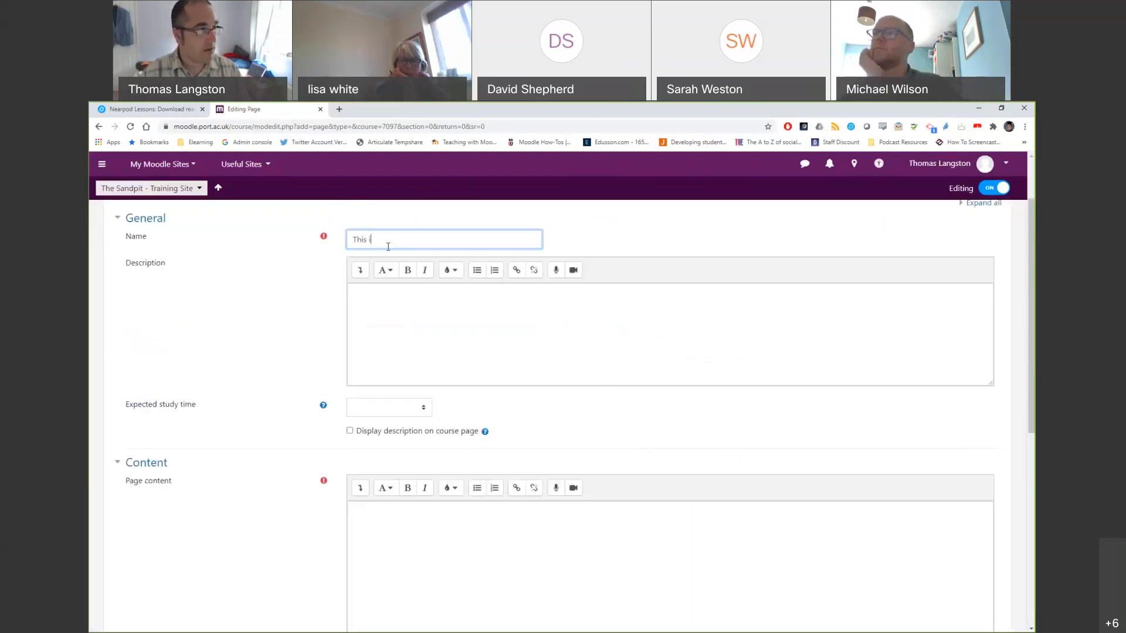
pyautogui.write('s a page')
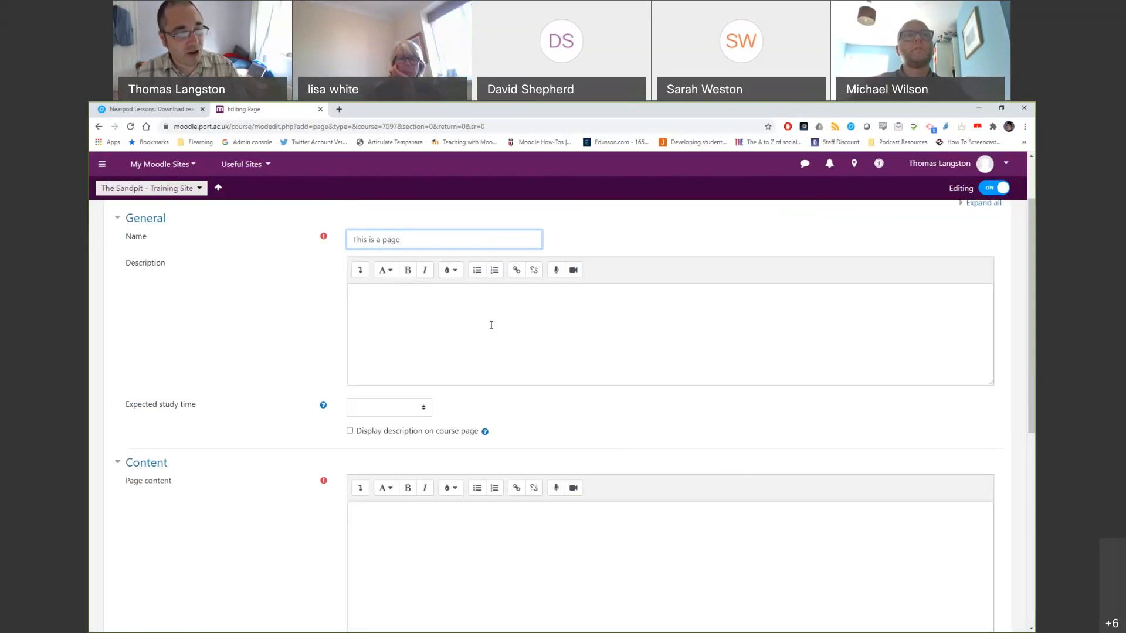
# - Enter "Information" as the page's description and try to save the page with its content left empty
pyautogui.scroll(-1, 537, 506)
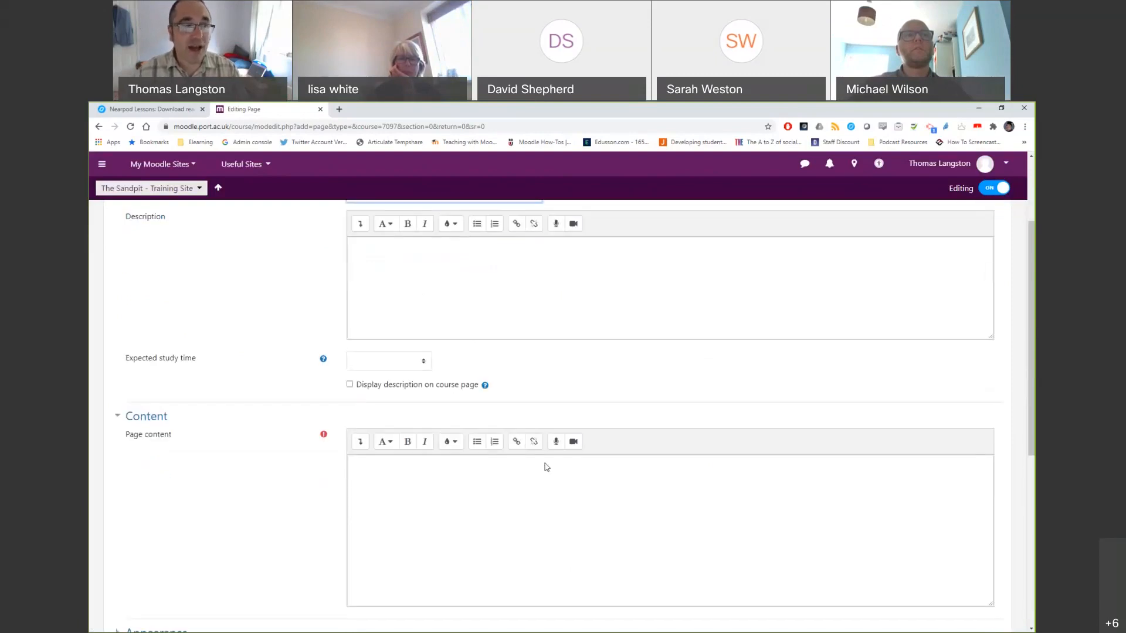
pyautogui.scroll(3, 526, 440)
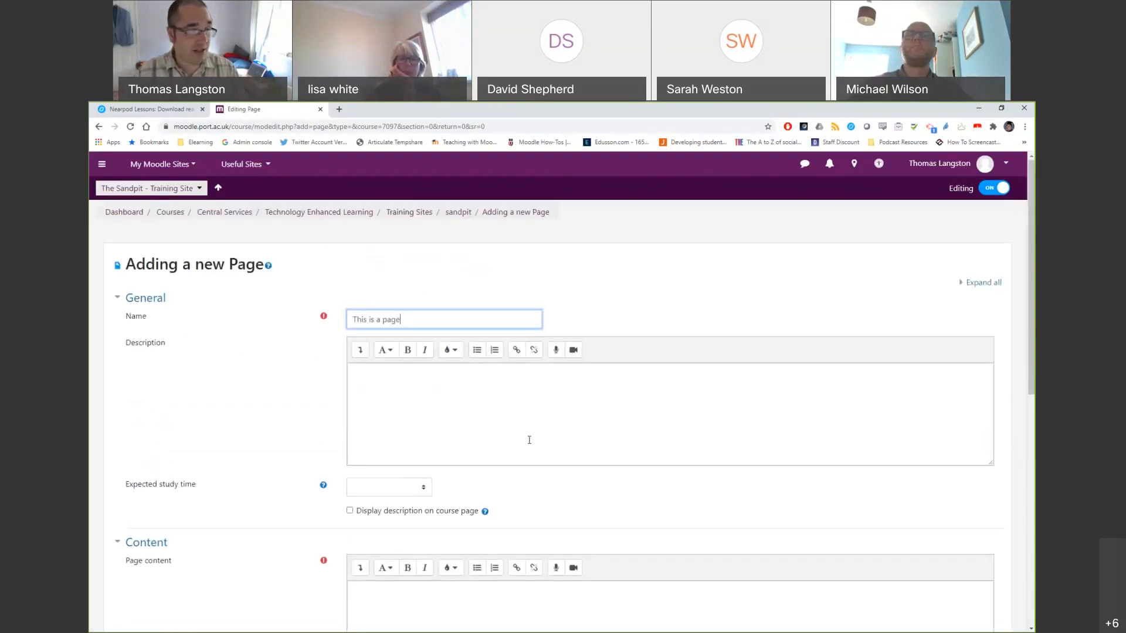
pyautogui.click(493, 425)
pyautogui.write('Info')
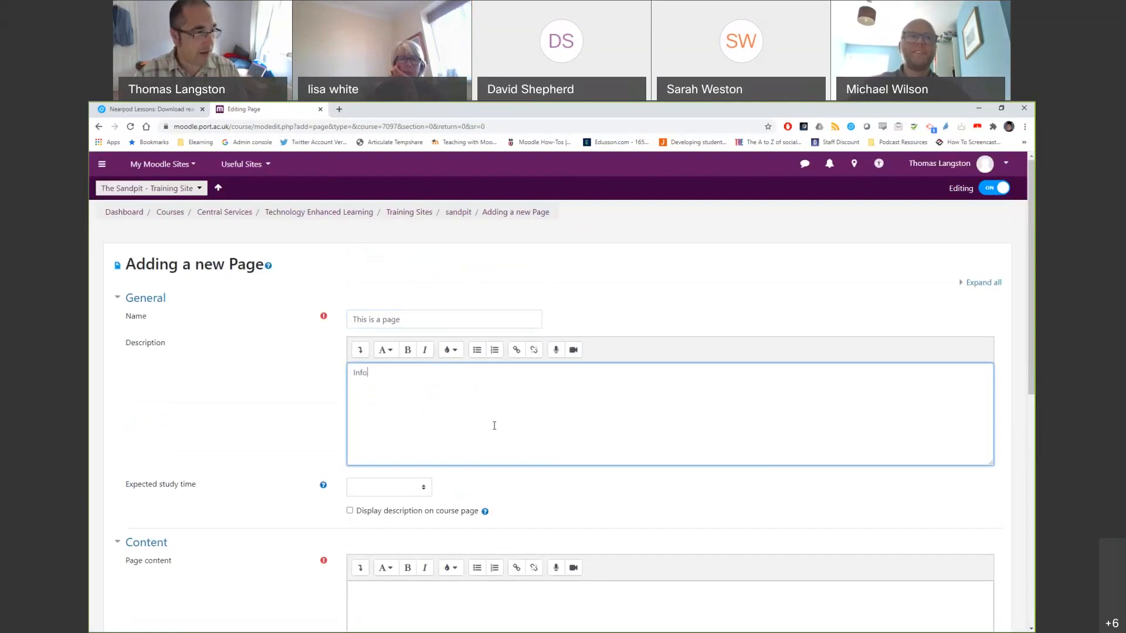
pyautogui.write('rmation')
pyautogui.scroll(-8, 495, 426)
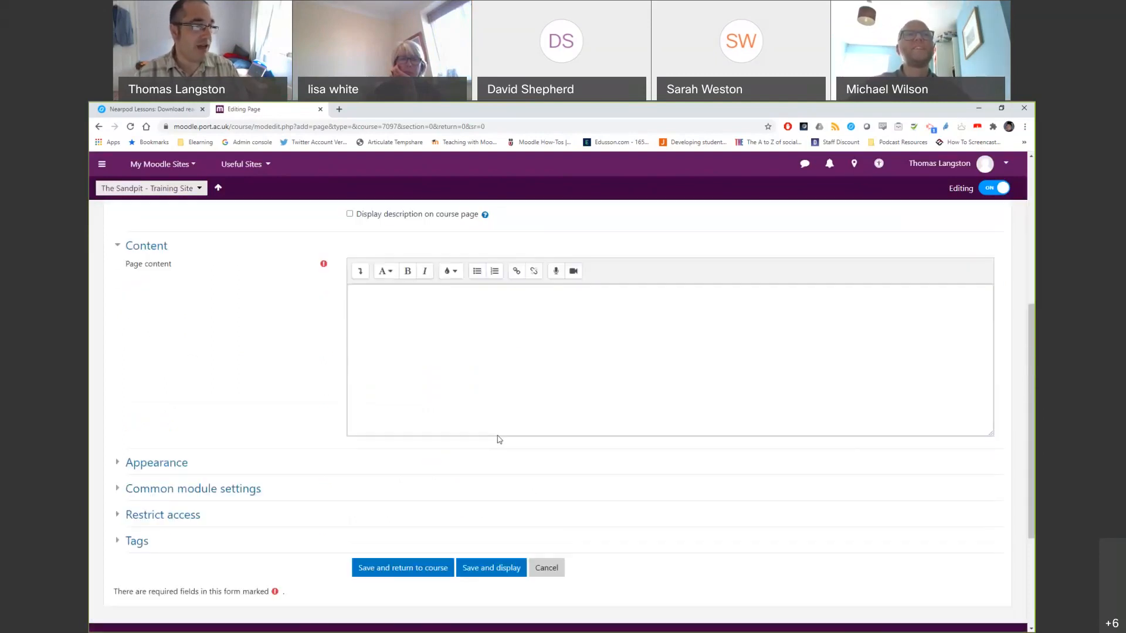
pyautogui.click(498, 399)
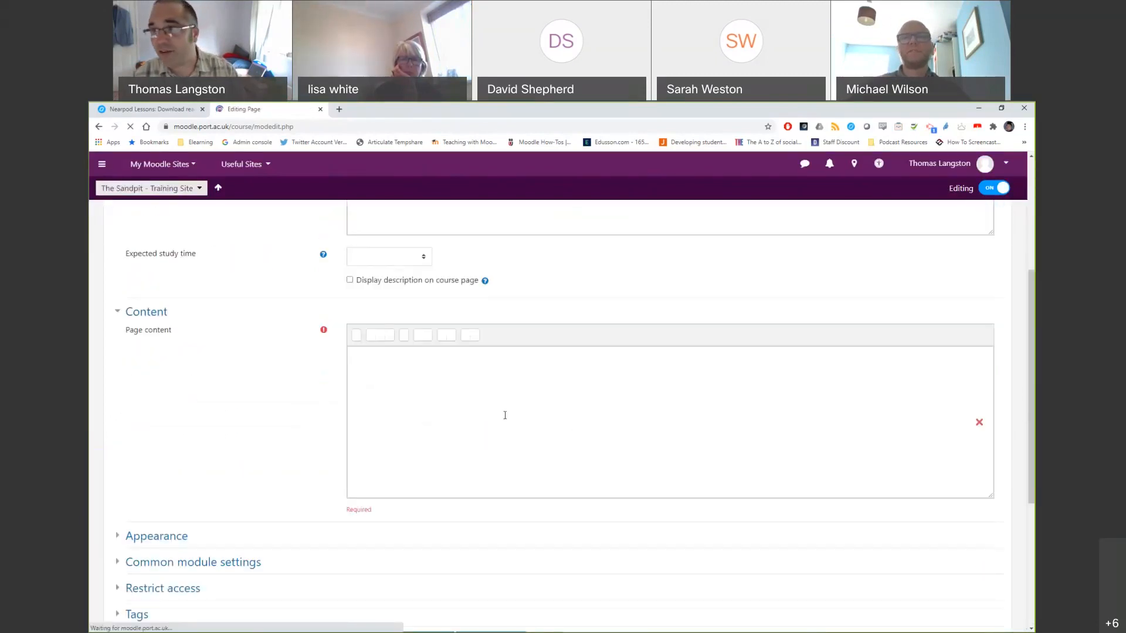
# - Move the text "Information" from the page's description into its page content
pyautogui.scroll(3, 519, 393)
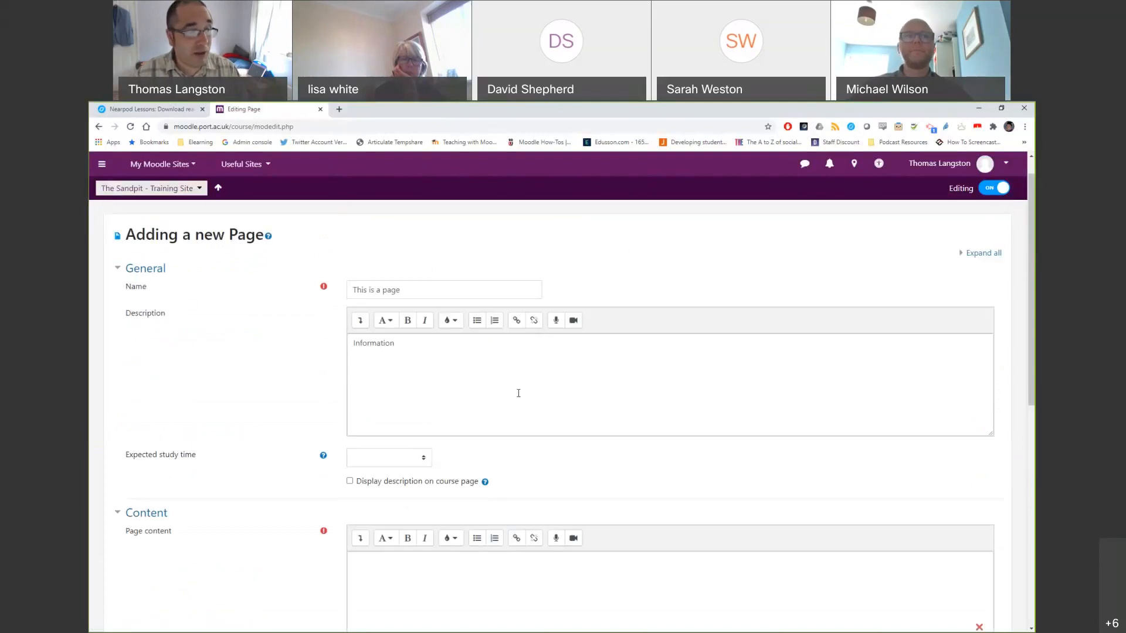
pyautogui.moveTo(428, 347); pyautogui.dragTo(319, 355)
pyautogui.hotkey('ctrl', 'c')
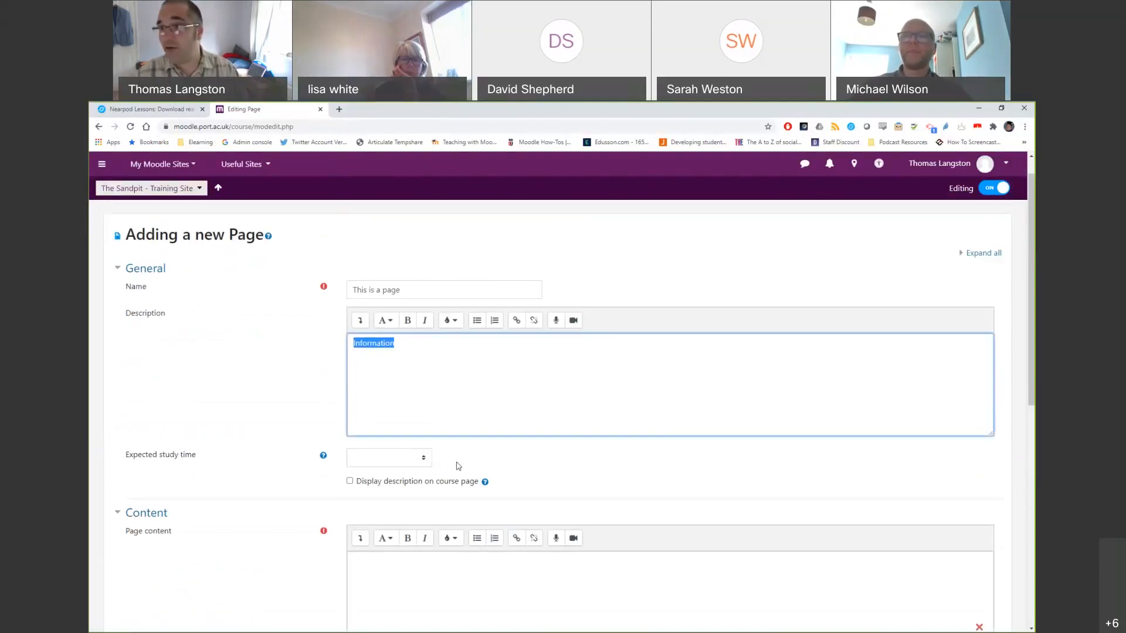
pyautogui.press('Delete')
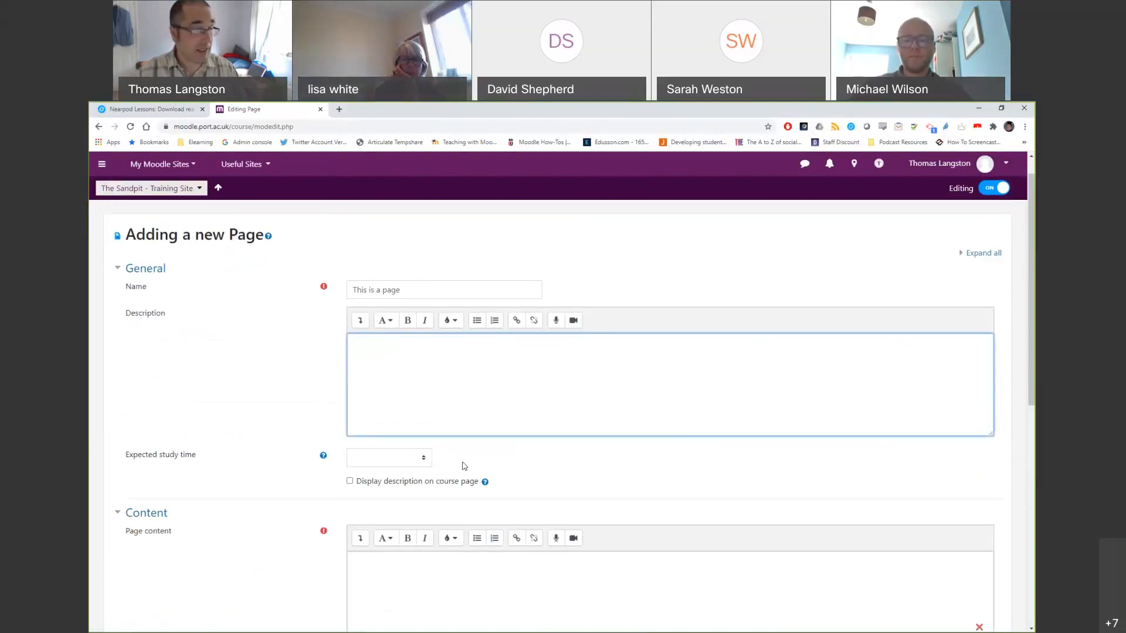
pyautogui.scroll(-3, 464, 465)
pyautogui.click(433, 410)
pyautogui.hotkey('ctrl', 'v')
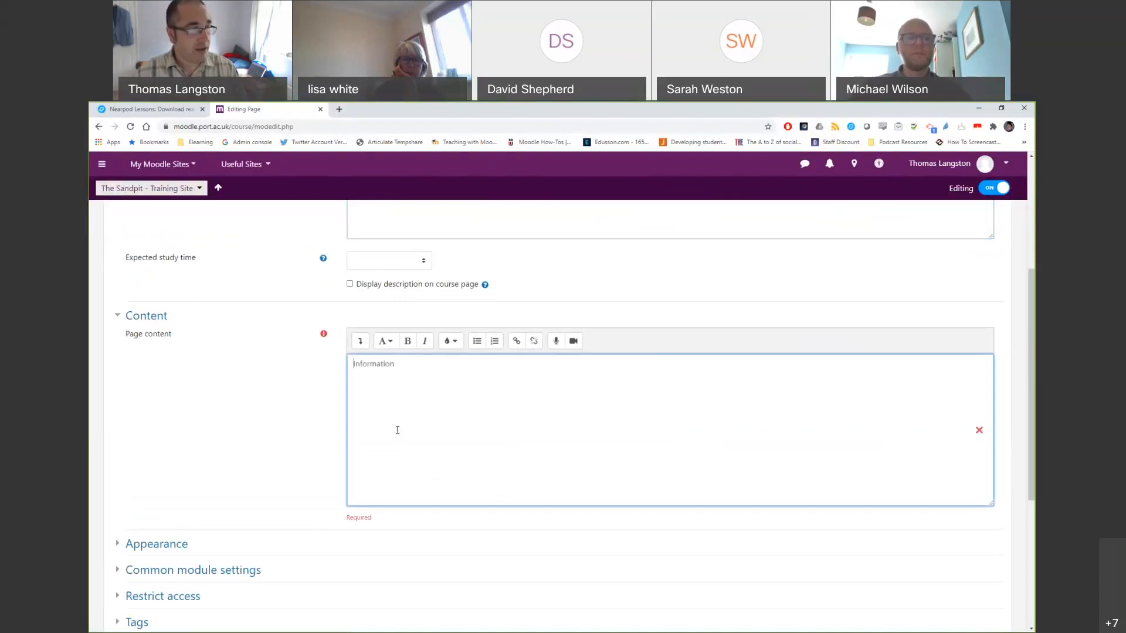
# - Save the new page and display it
pyautogui.scroll(-4, 432, 432)
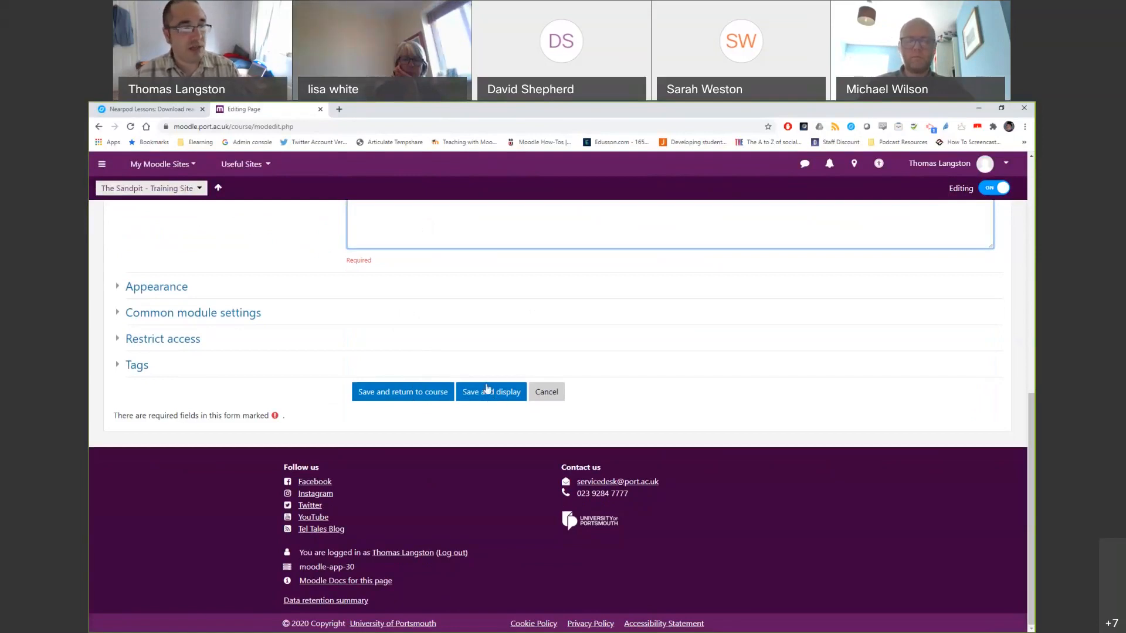
pyautogui.click(510, 397)
pyautogui.scroll(3, 405, 361)
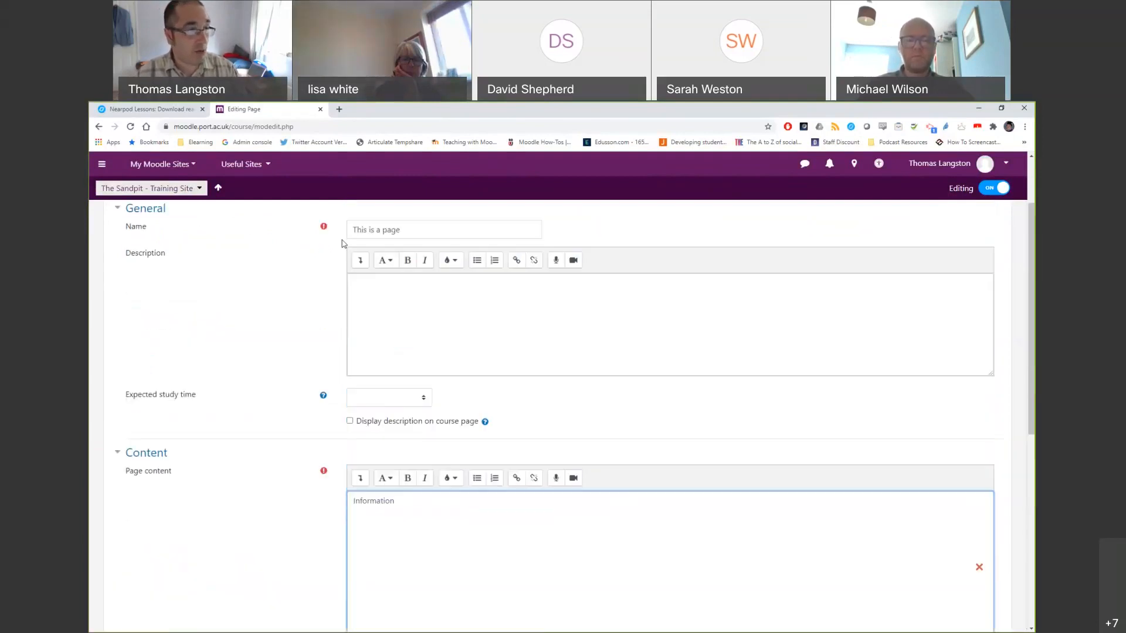
pyautogui.scroll(-5, 410, 469)
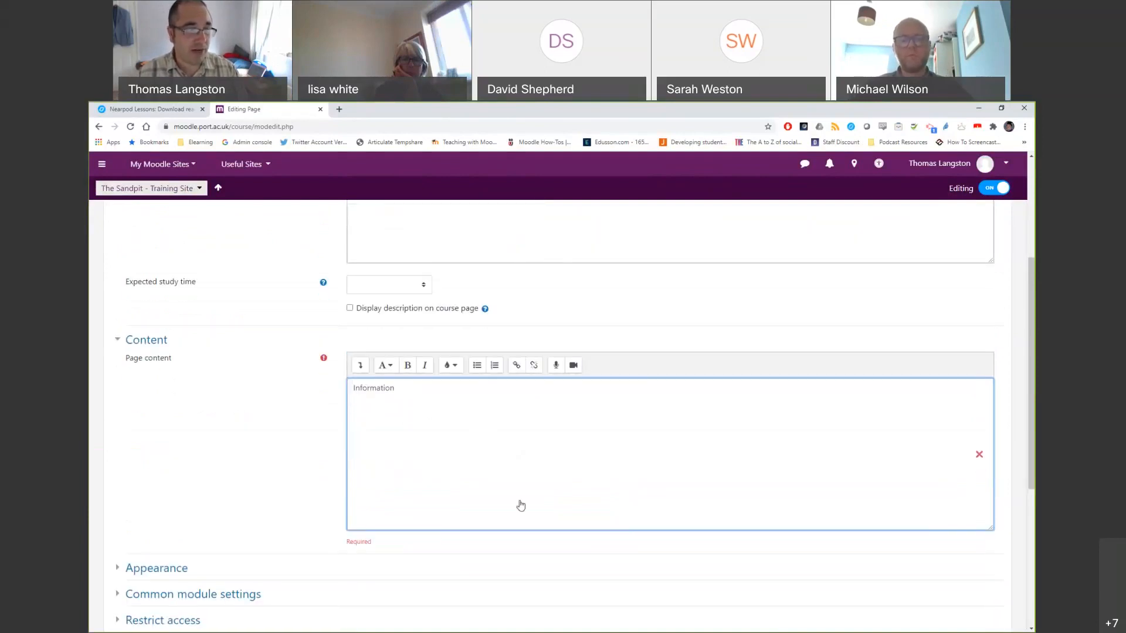
pyautogui.click(494, 495)
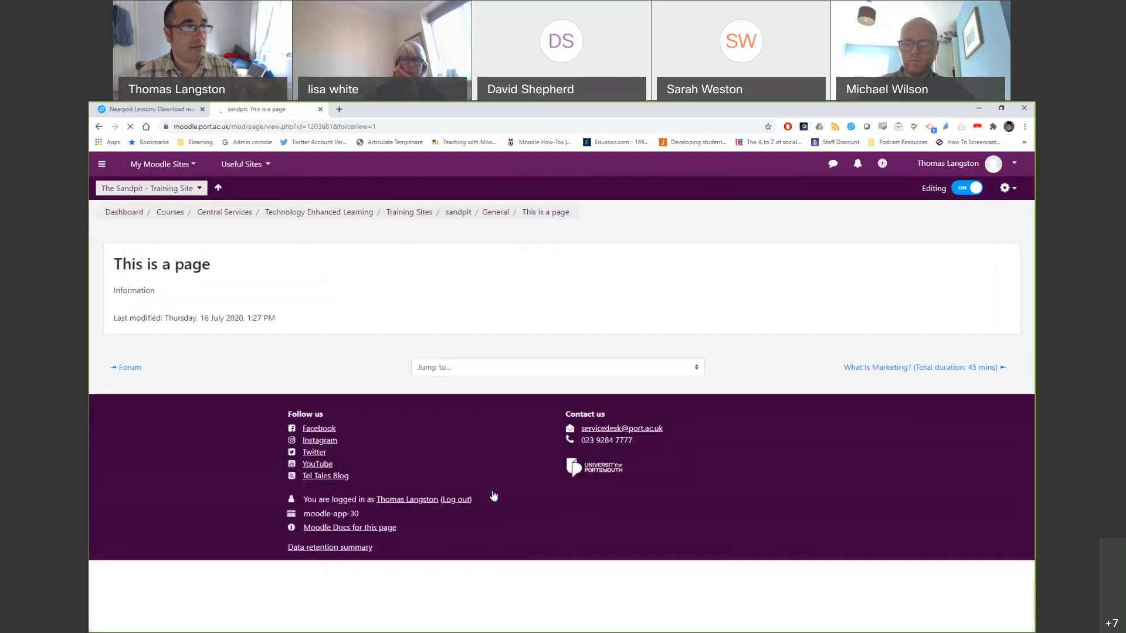
# - Reopen the displayed page's settings, then save them and return to the course
pyautogui.click(1006, 188)
pyautogui.click(986, 209)
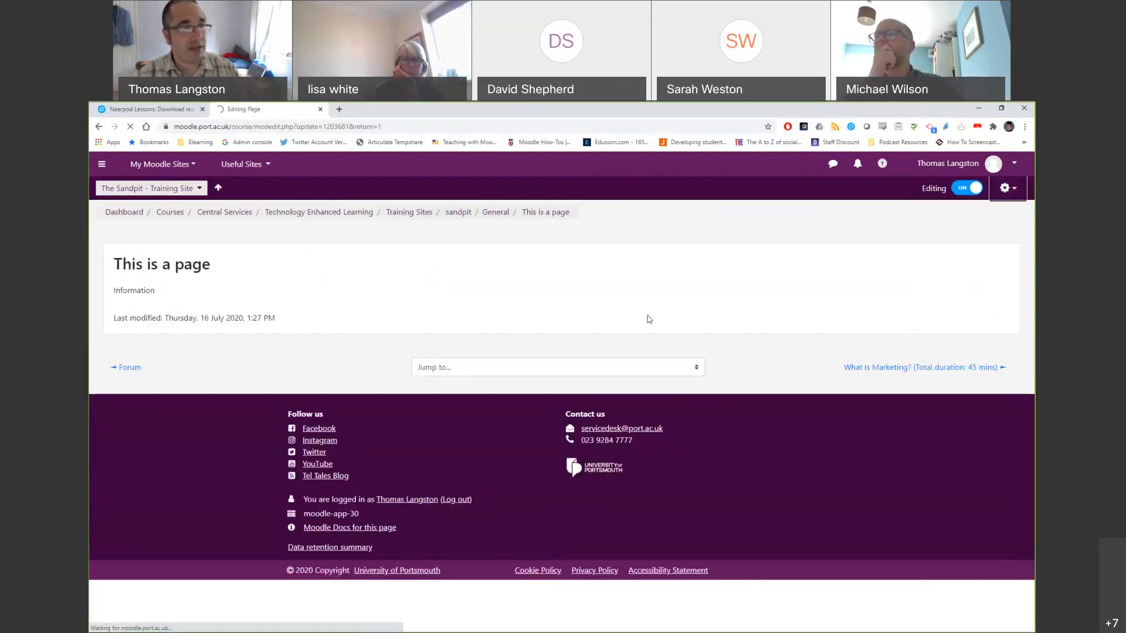
pyautogui.scroll(-5, 578, 362)
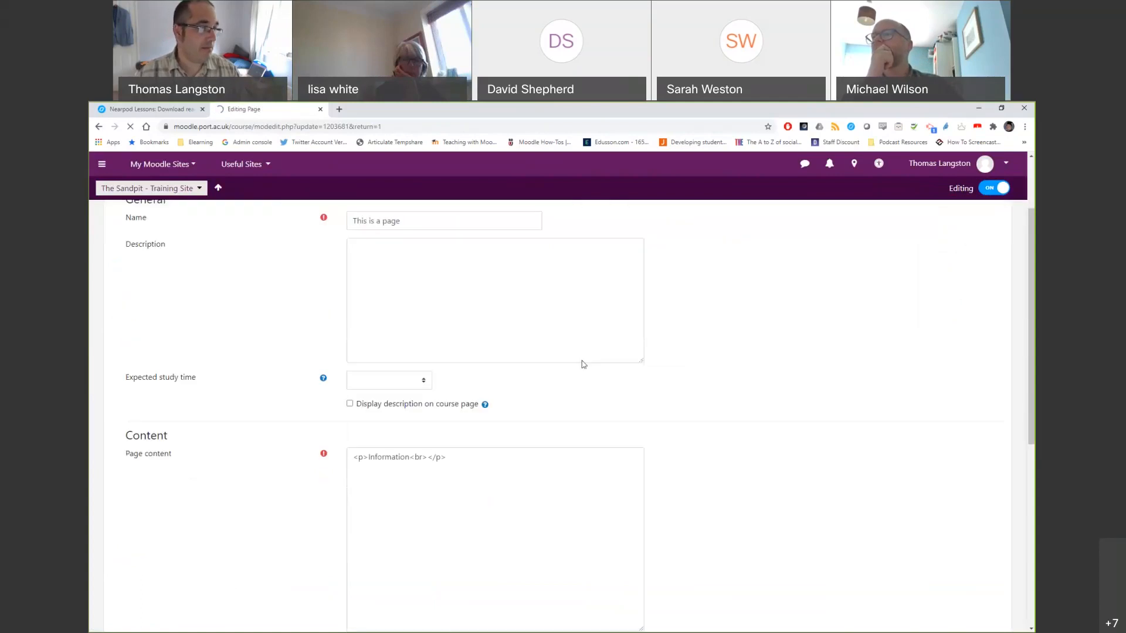
pyautogui.scroll(-3, 670, 372)
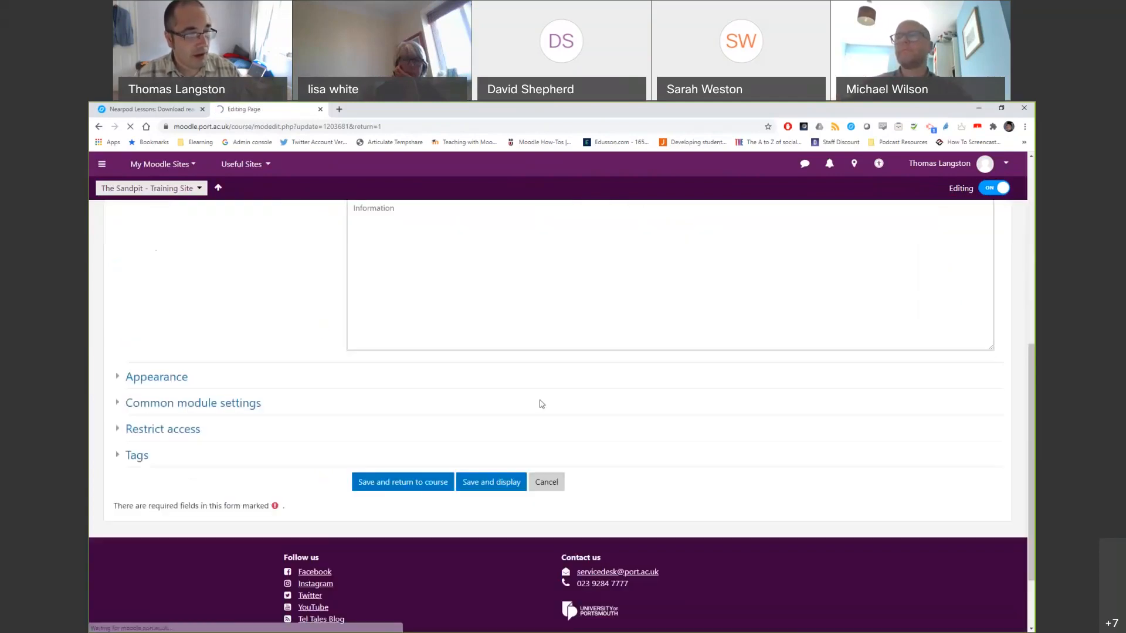
pyautogui.click(401, 486)
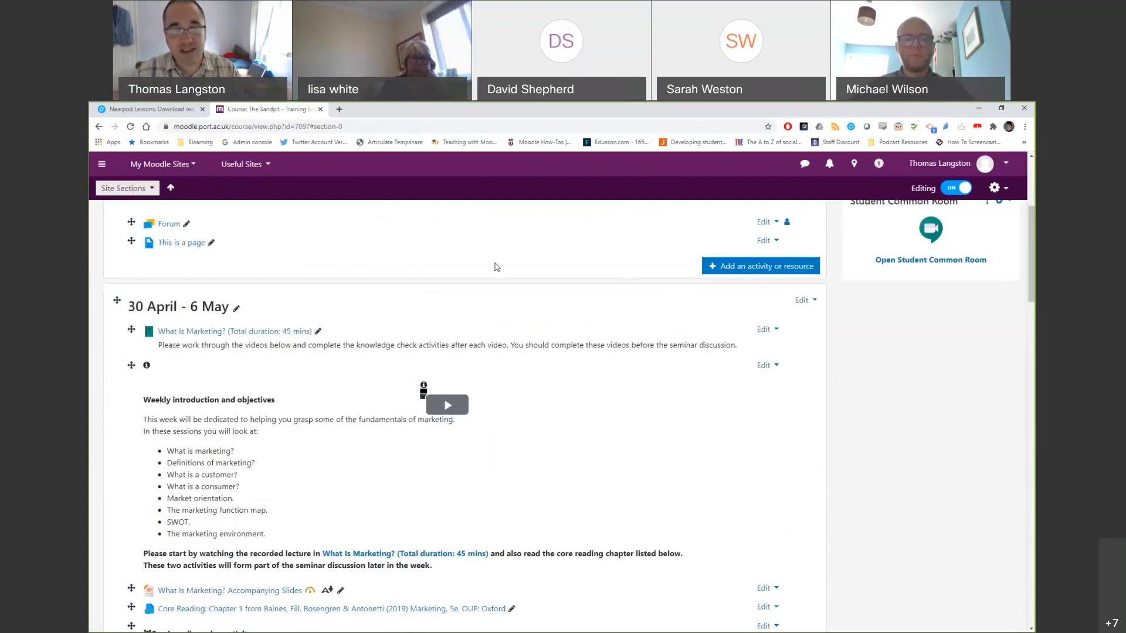
# - Add a Book resource named "This is a book" to the General section and save it back to the course
pyautogui.click(733, 271)
pyautogui.scroll(-5, 532, 545)
pyautogui.scroll(-1, 532, 544)
pyautogui.click(487, 429)
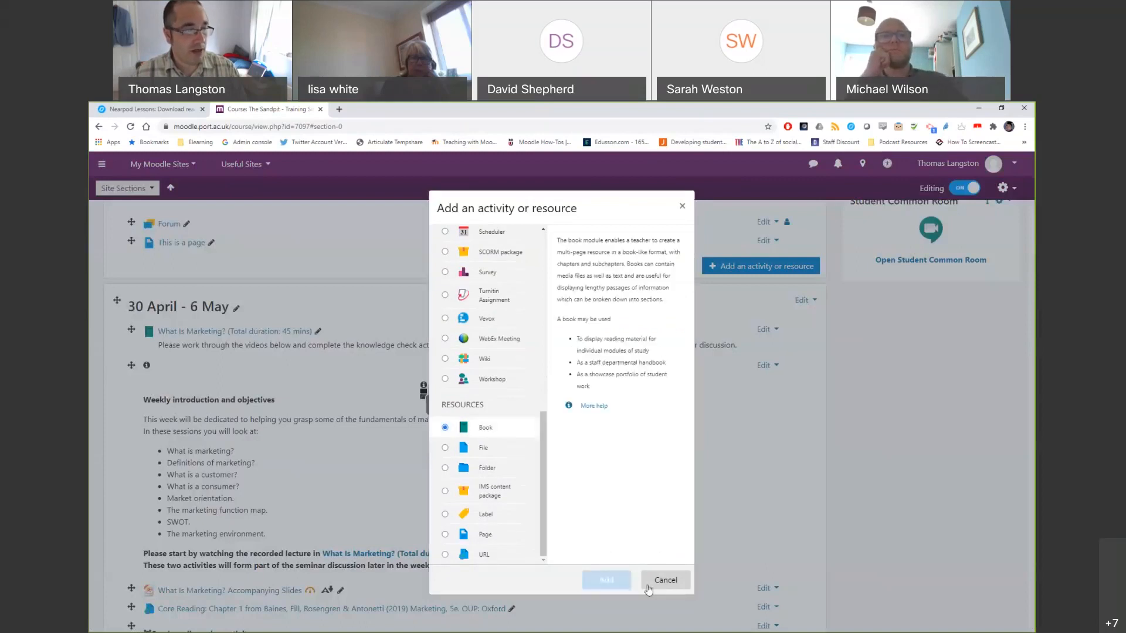
pyautogui.click(624, 585)
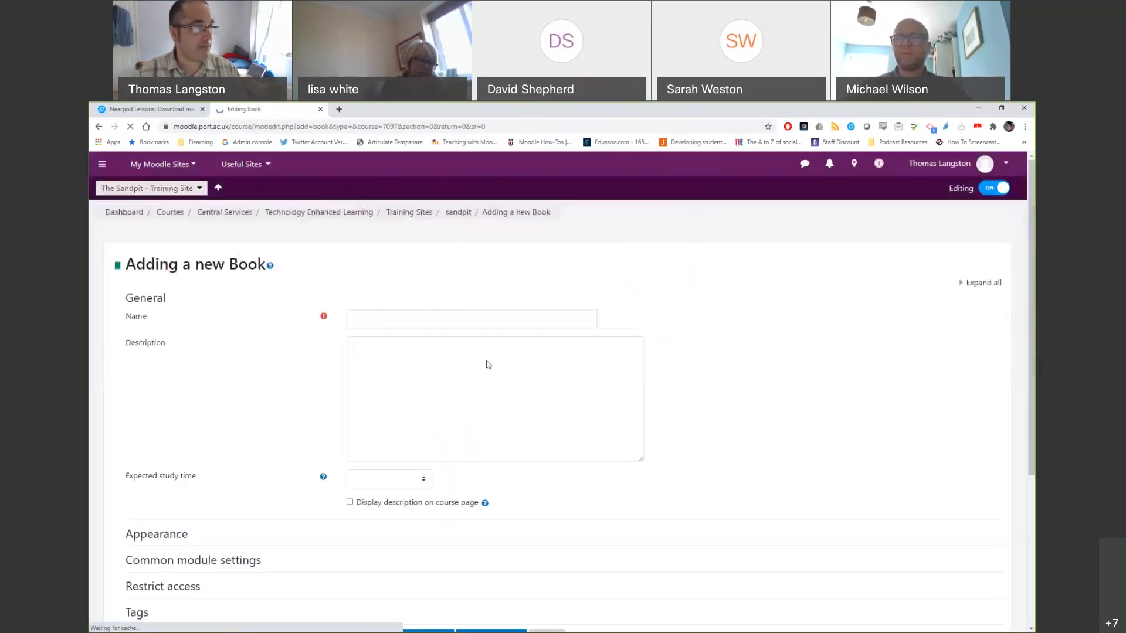
pyautogui.click(422, 319)
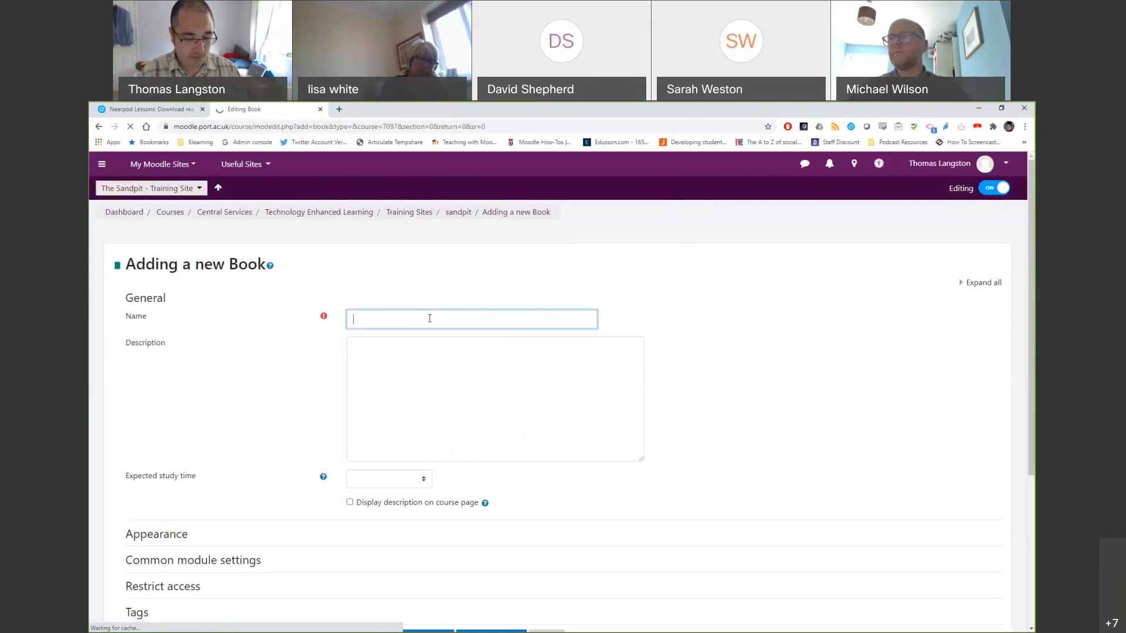
pyautogui.write('Th')
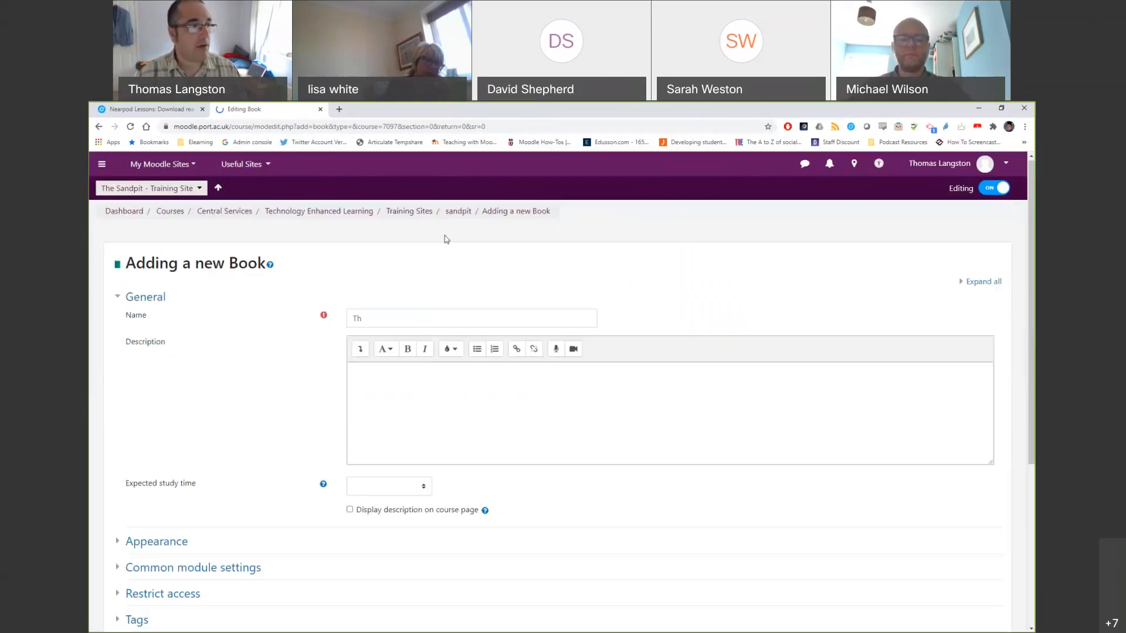
pyautogui.click(436, 315)
pyautogui.write('is is a book')
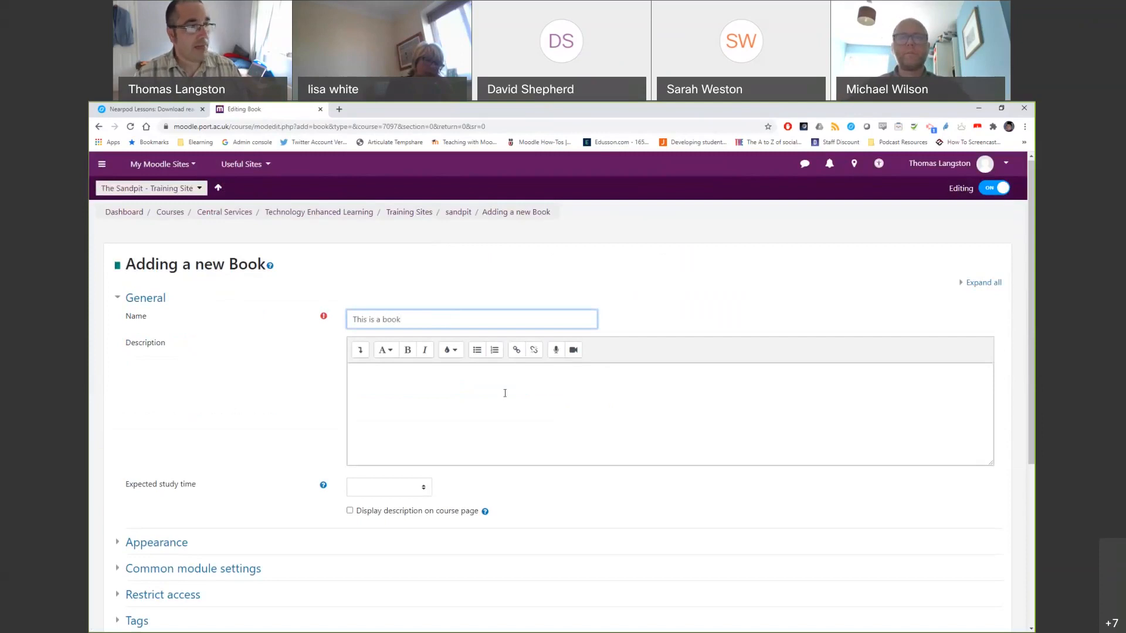
pyautogui.scroll(-1, 406, 340)
pyautogui.scroll(-1, 554, 352)
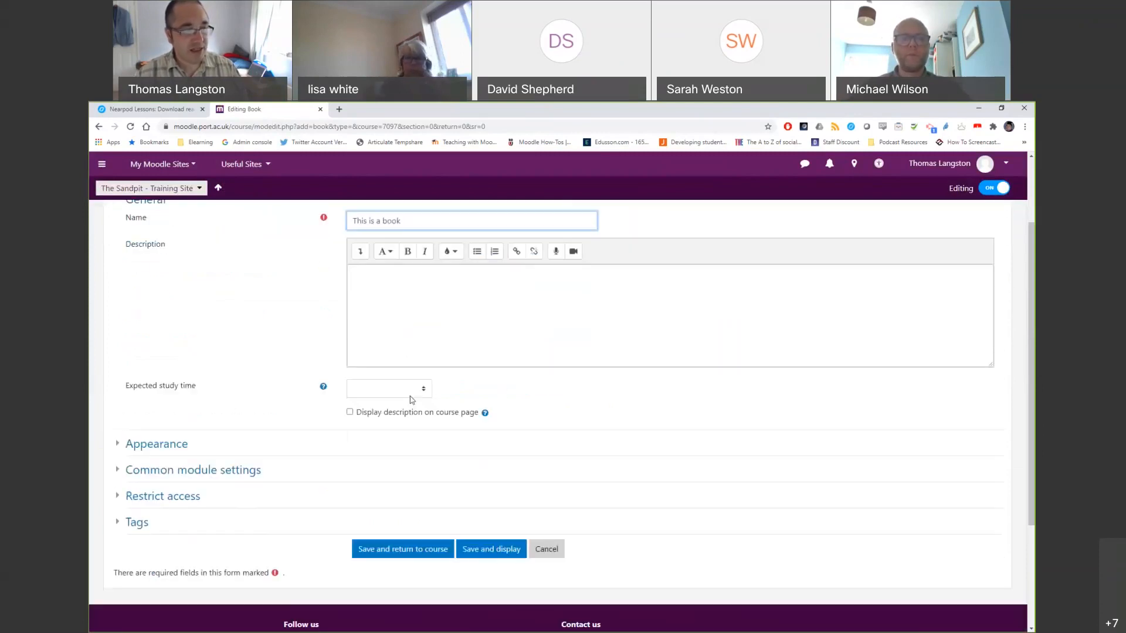
pyautogui.click(401, 551)
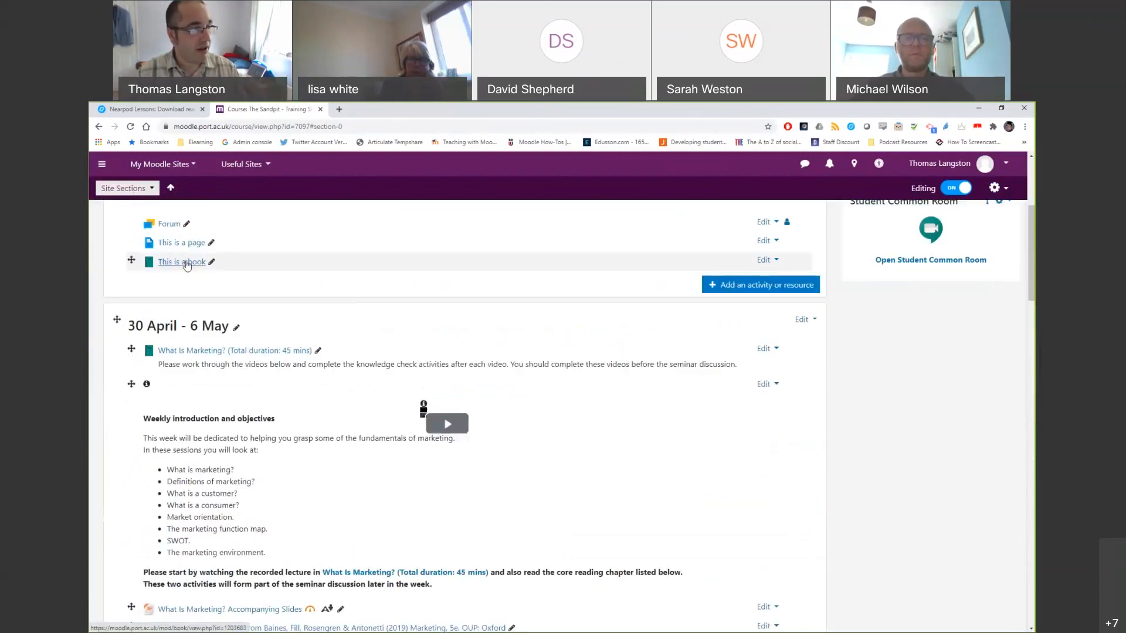
# - Open "This is a book" to view its blank chapter form, and return to the course
pyautogui.click(187, 264)
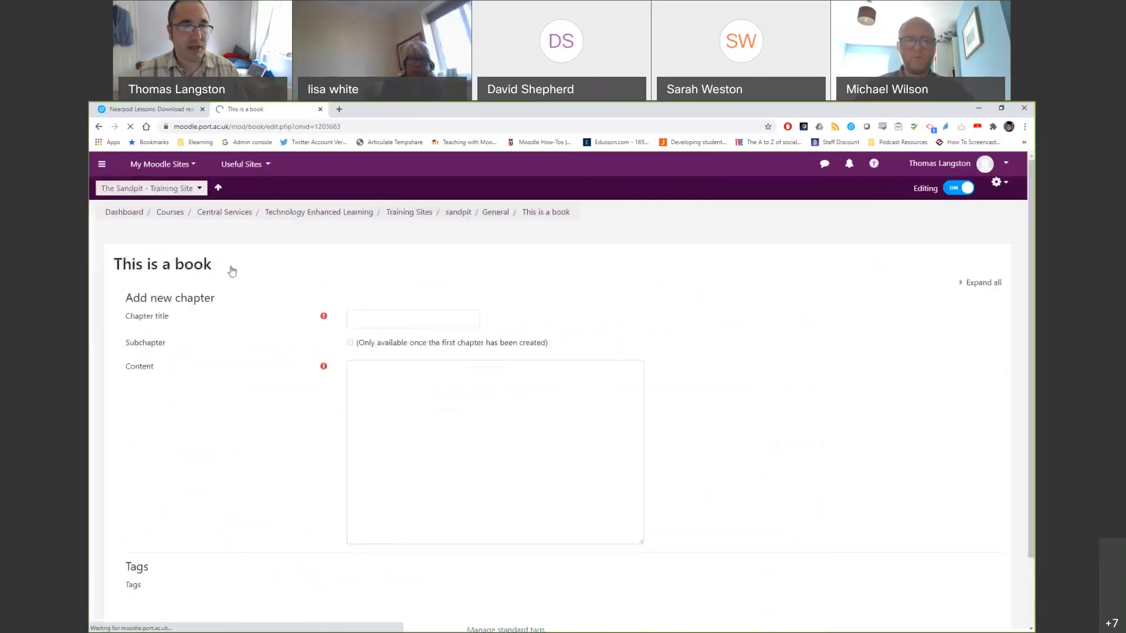
pyautogui.click(455, 215)
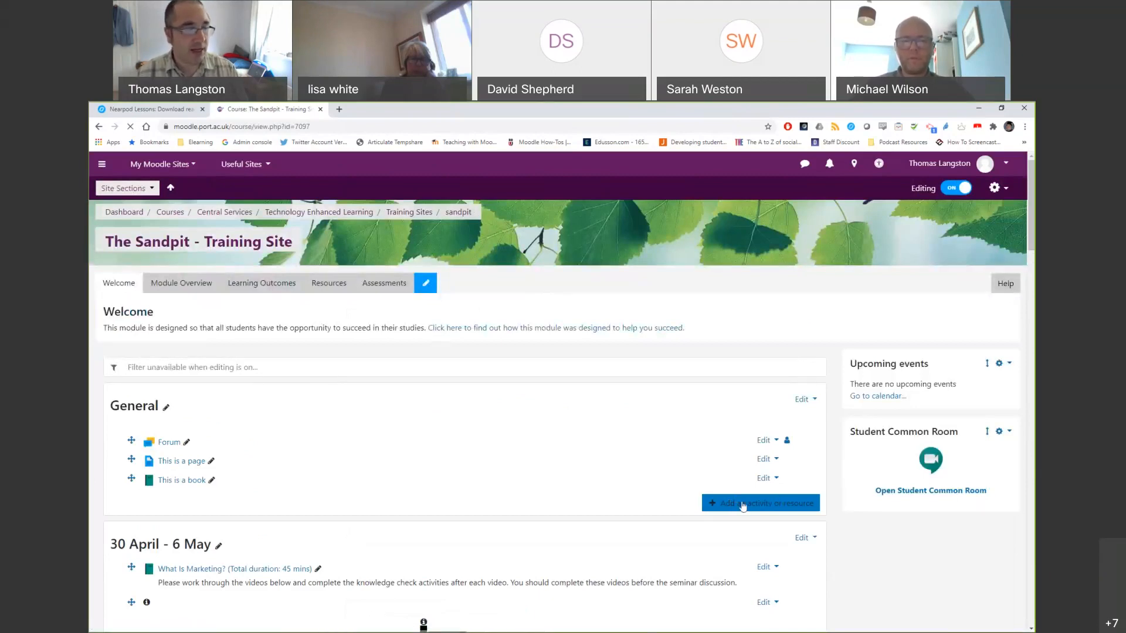
# - Add another Book resource named "Again" to the General section, then save and display it
pyautogui.click(732, 499)
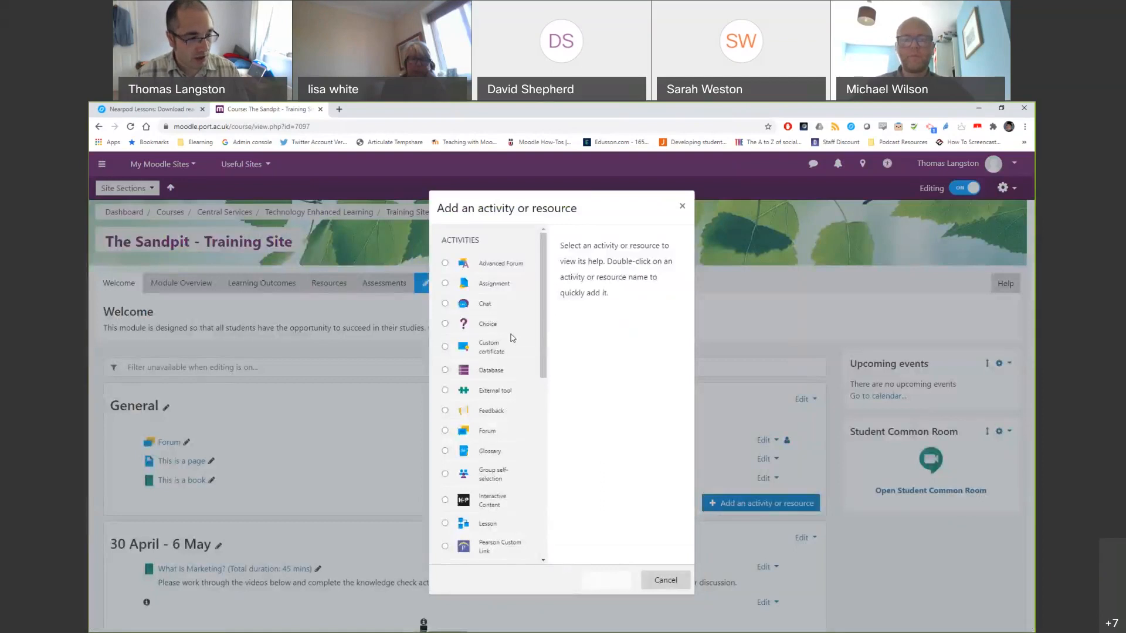
pyautogui.scroll(-5, 511, 334)
pyautogui.click(486, 429)
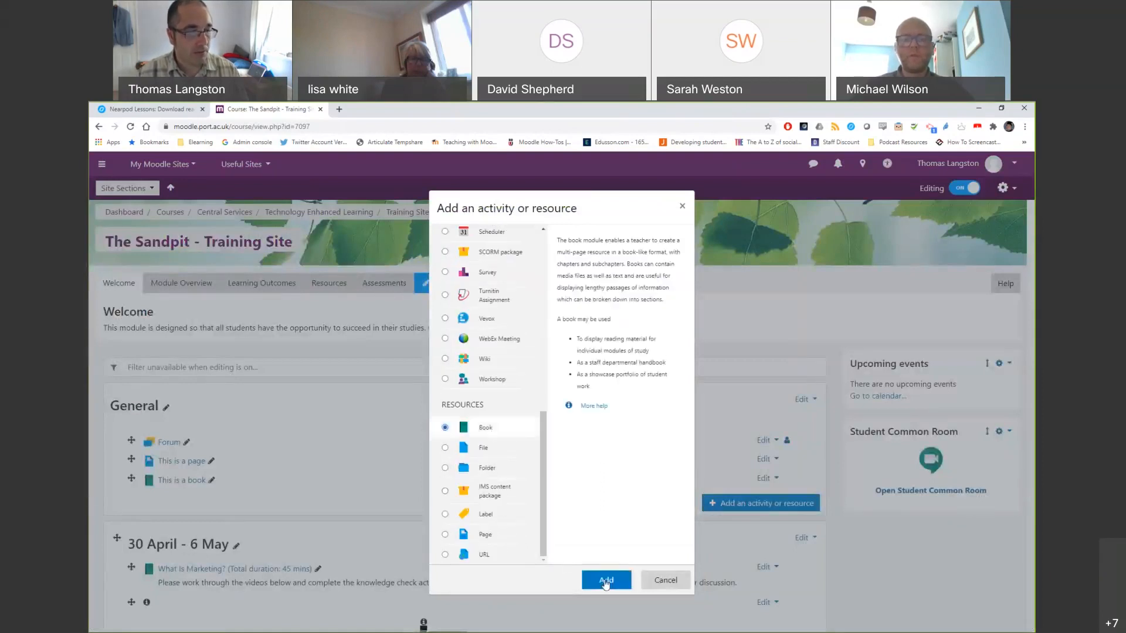
pyautogui.click(606, 581)
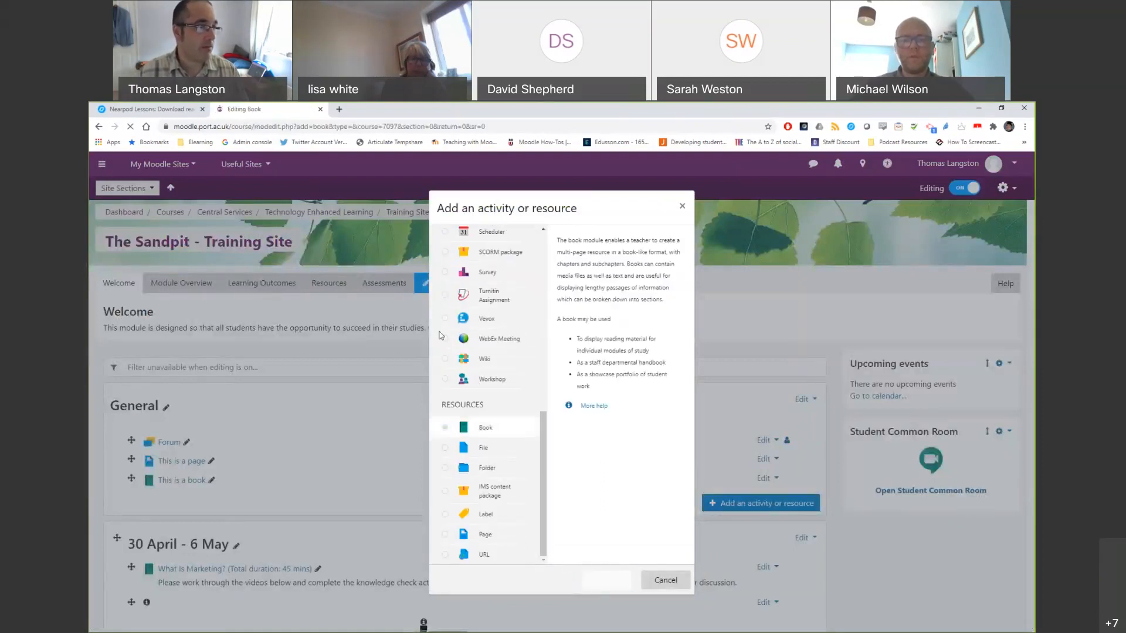
pyautogui.write('Again')
pyautogui.scroll(-2, 511, 484)
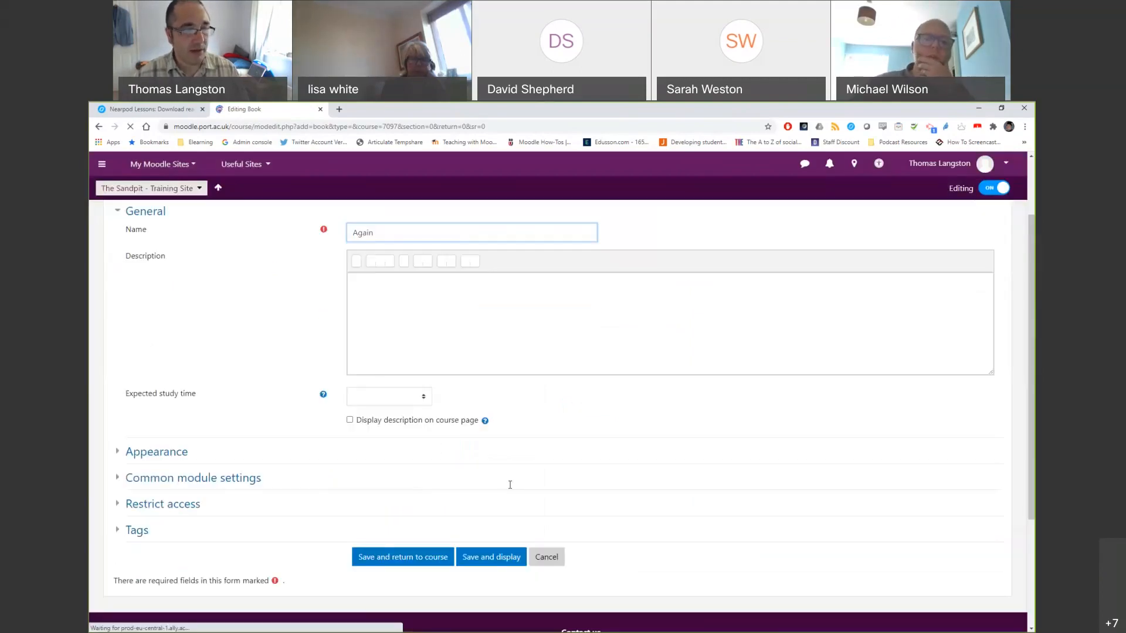
pyautogui.scroll(-2, 507, 492)
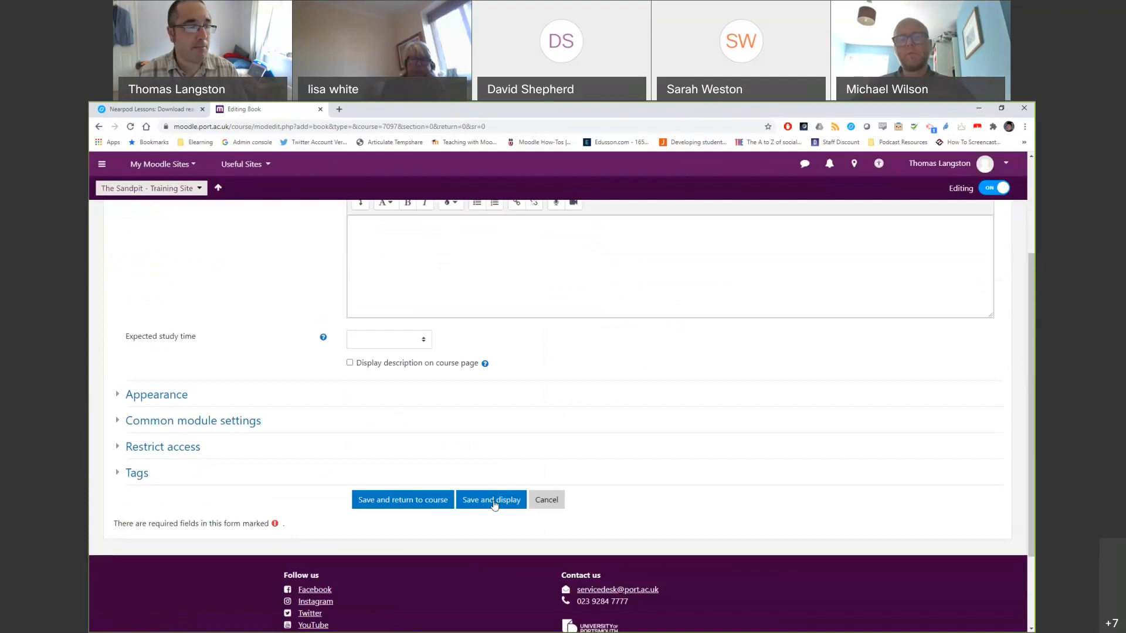
pyautogui.click(492, 503)
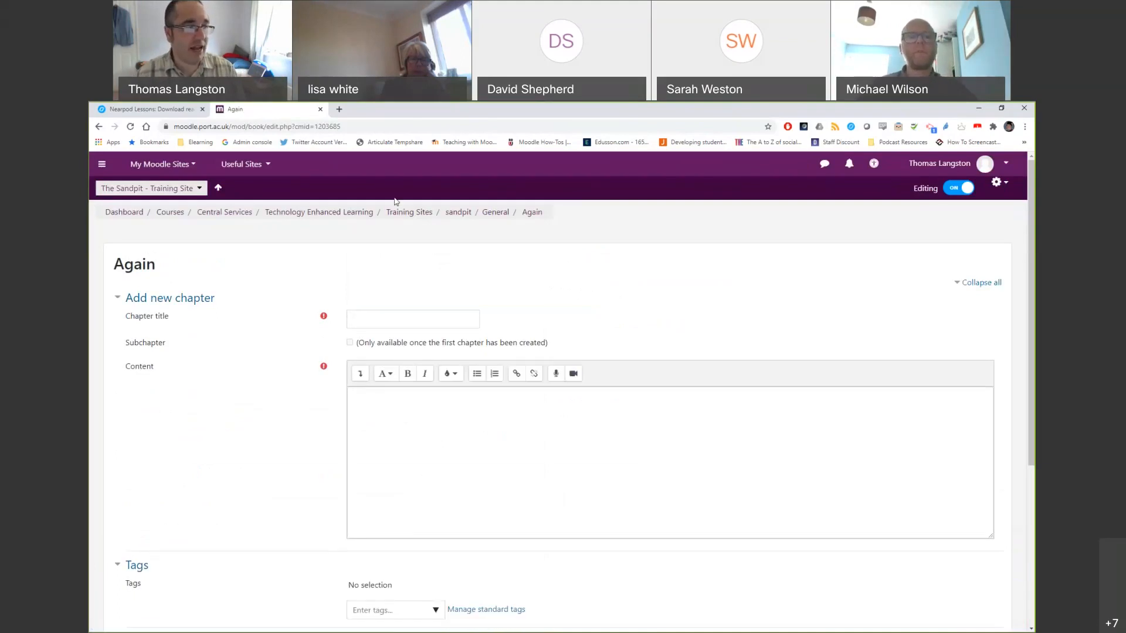
# - Create the first chapter of the Again book with title "erg" and content "er", and save it
pyautogui.write('erg')
pyautogui.click(434, 441)
pyautogui.write('er')
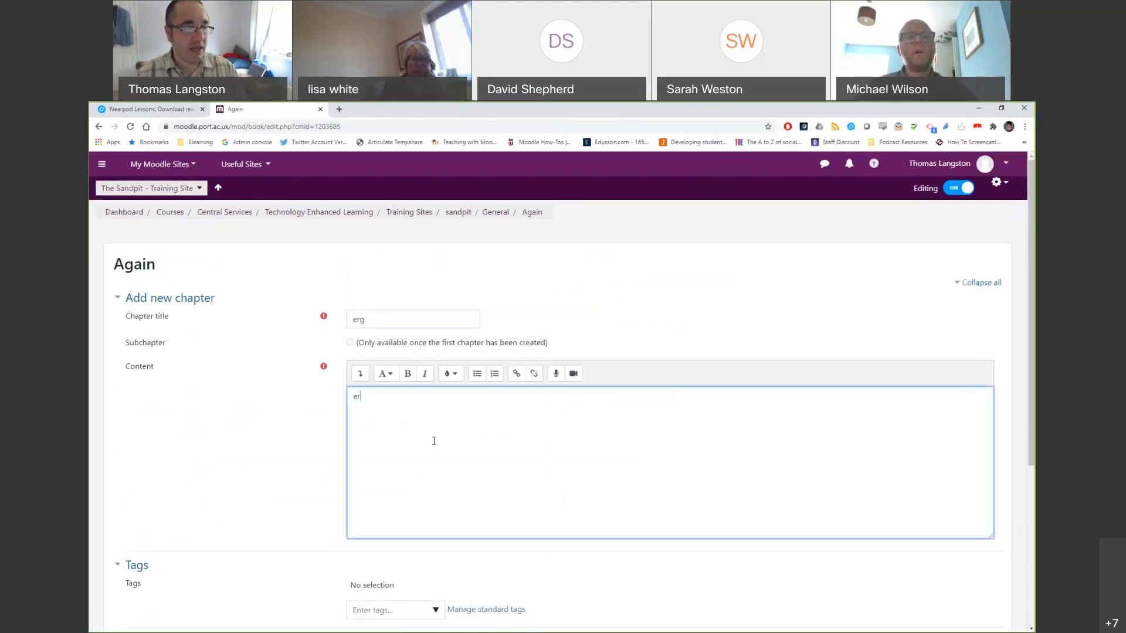
pyautogui.scroll(-3, 411, 469)
pyautogui.click(391, 498)
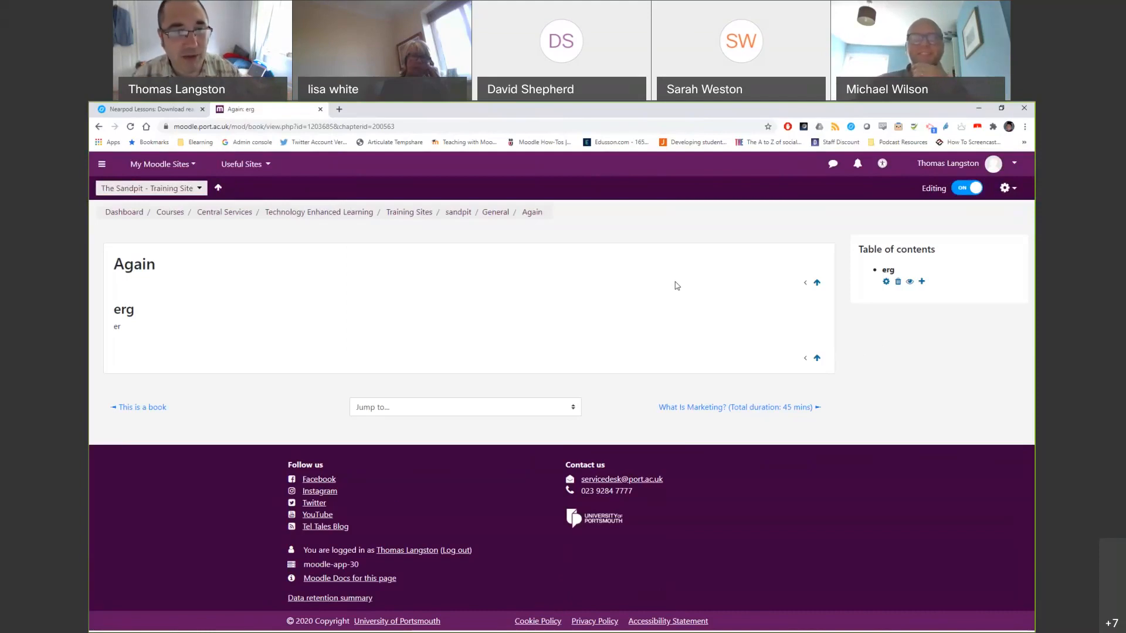
# - Retitle the erg chapter with the presenter's first name followed by "'s amazing page of content" and select its existing content
pyautogui.click(886, 284)
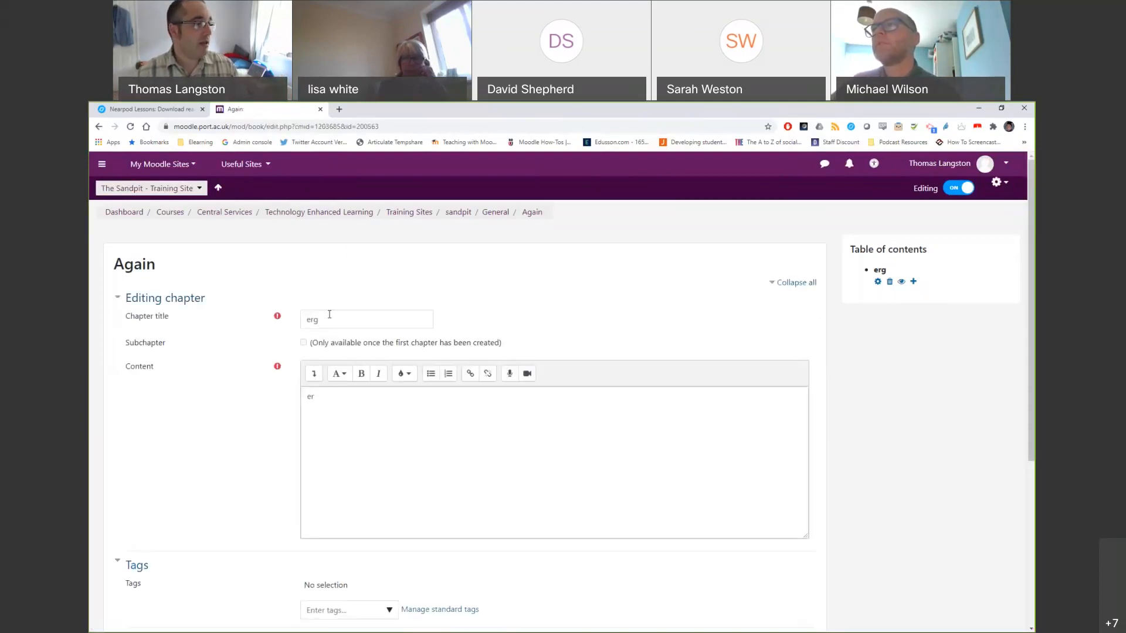
pyautogui.doubleClick(299, 317)
pyautogui.write('Tom')
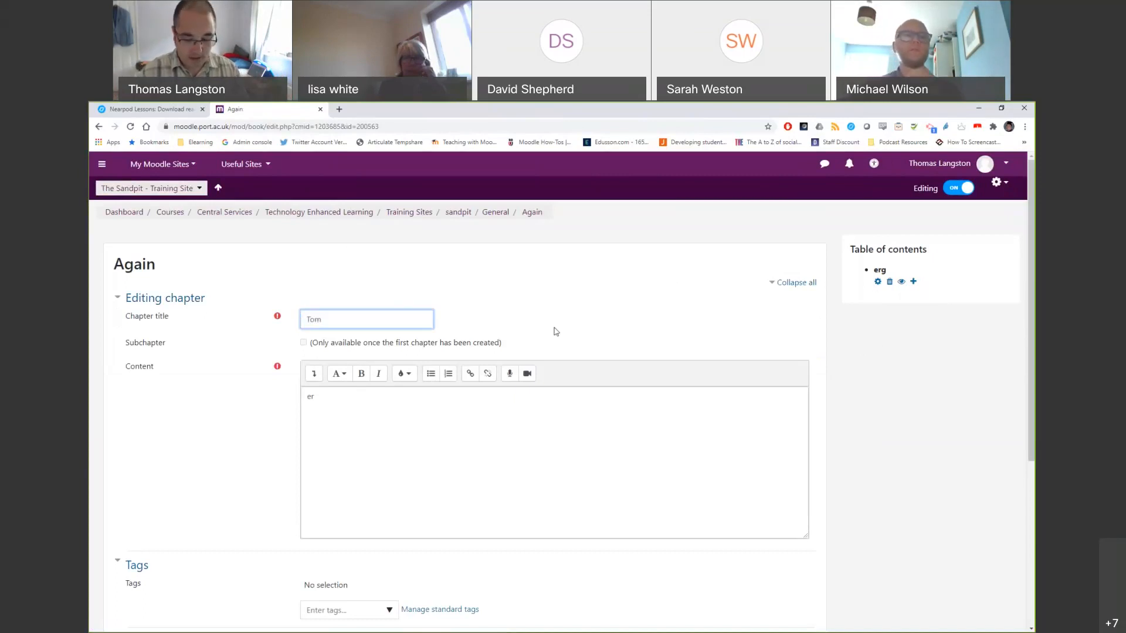
pyautogui.write("'s amaz")
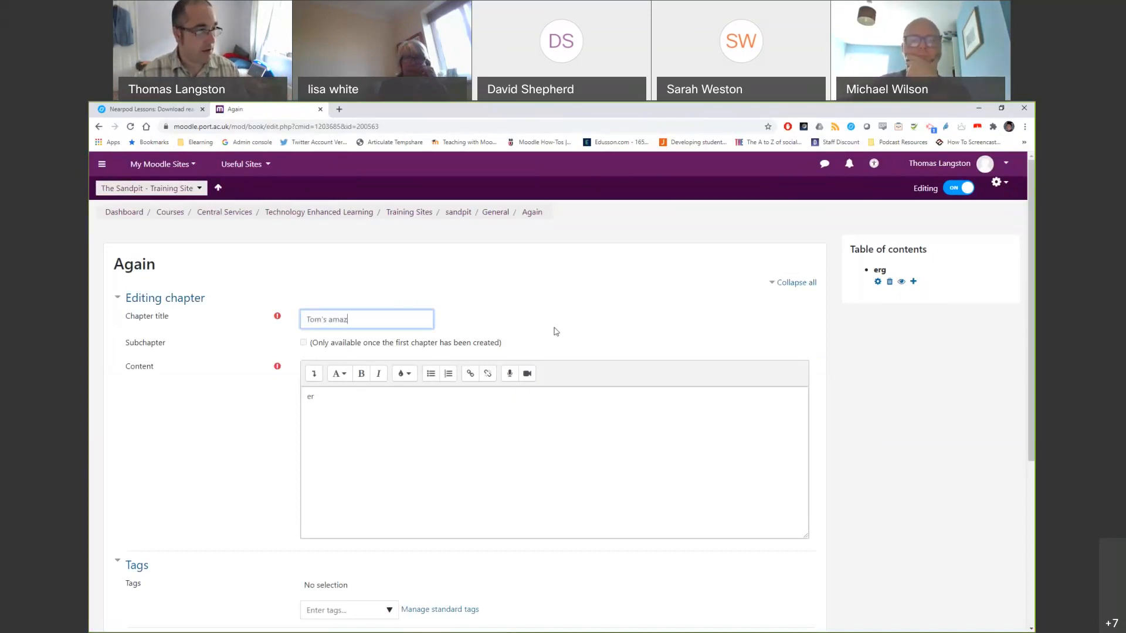
pyautogui.write('ing page of cn')
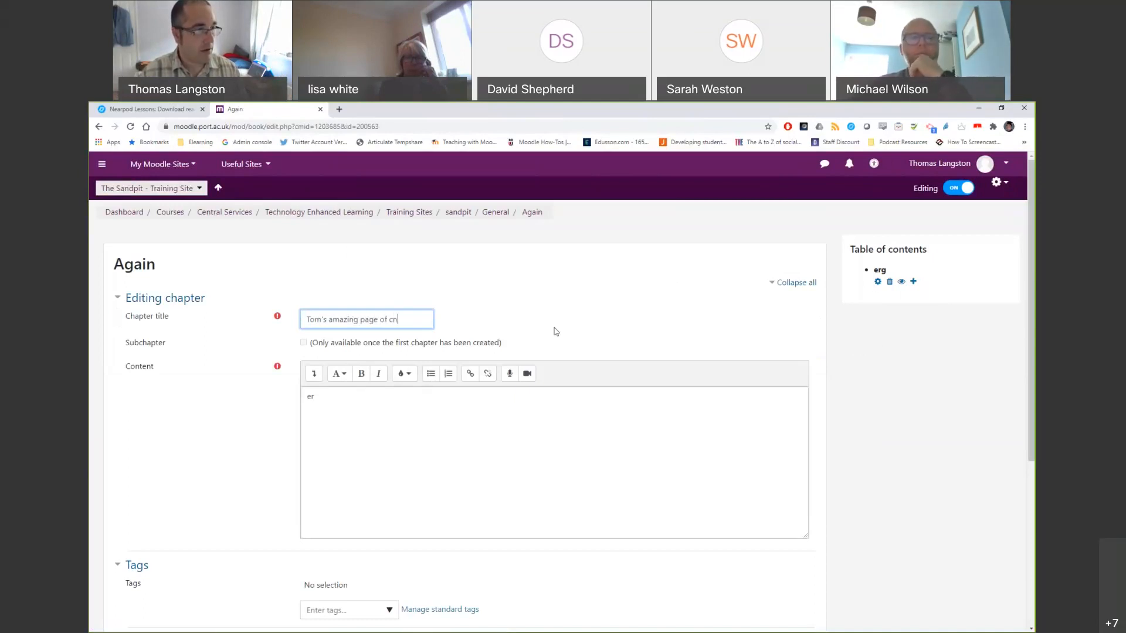
pyautogui.press('BackSpace')
pyautogui.write('o')
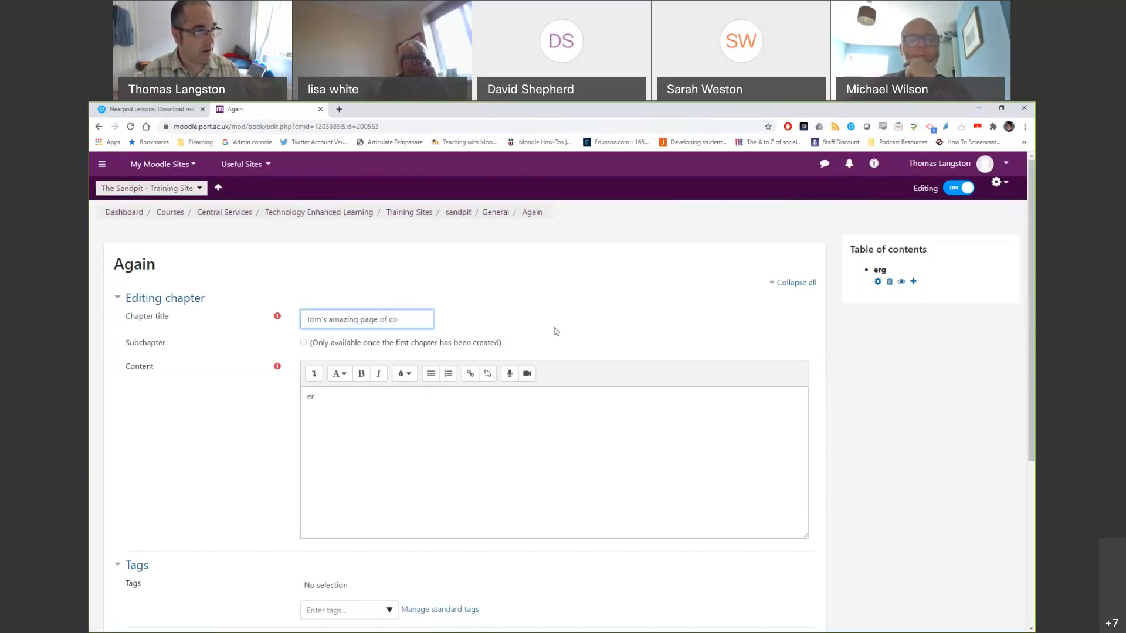
pyautogui.write('ntent')
pyautogui.click(380, 398)
pyautogui.hotkey('ctrl', 'a')
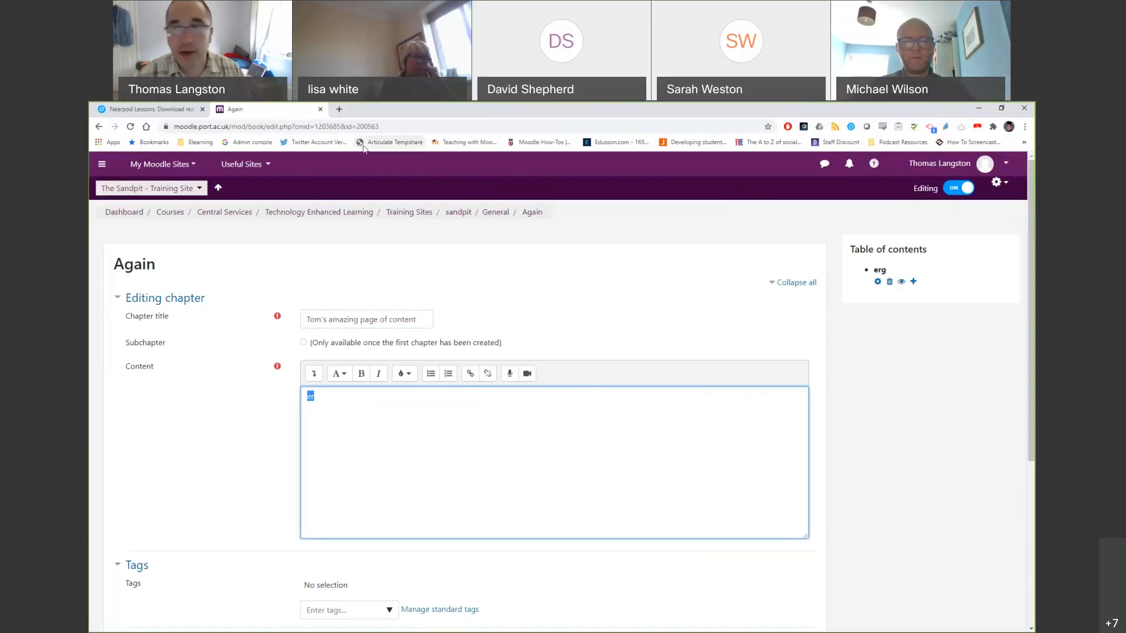
# - Switch to Nearpod in a new browser tab and open the TEL Tales Presentations folder in My Library
pyautogui.click(339, 109)
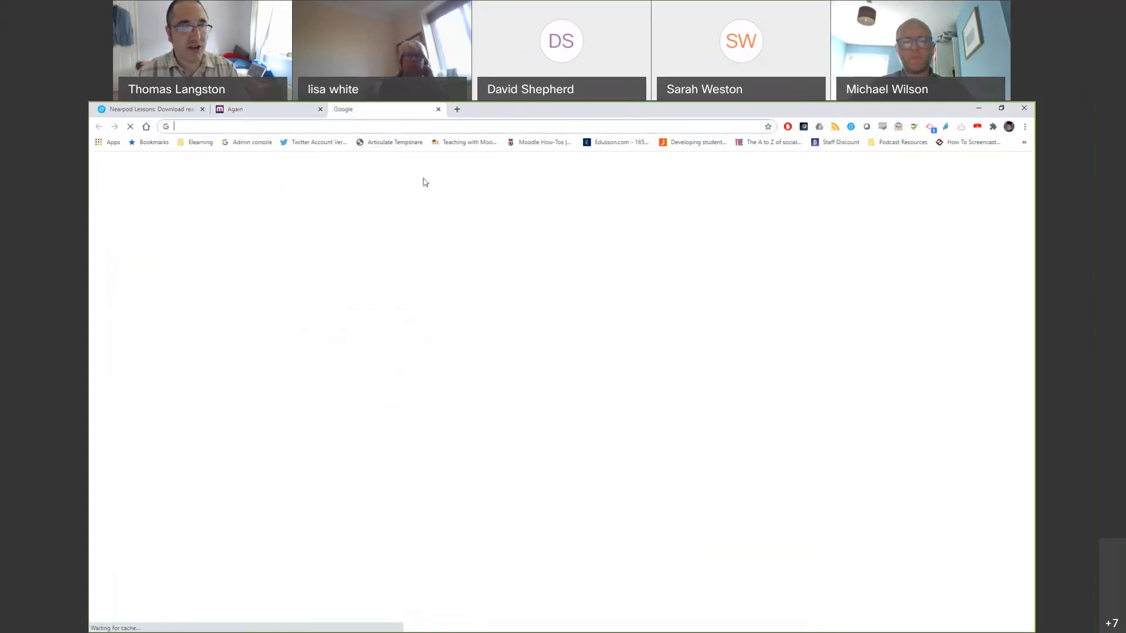
pyautogui.click(469, 126)
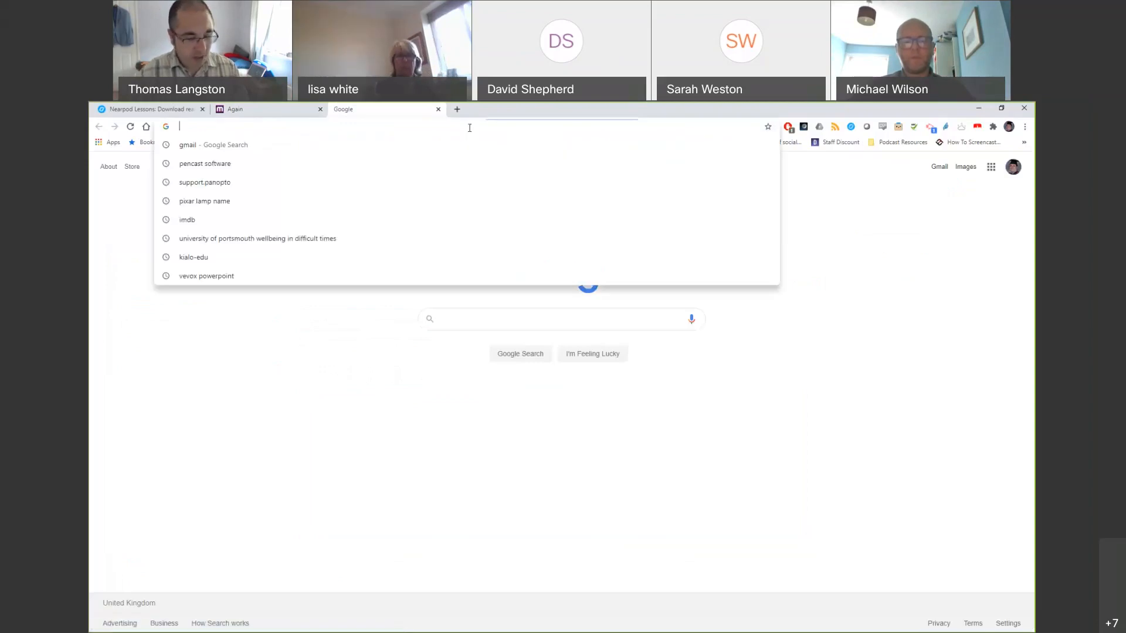
pyautogui.write('near')
pyautogui.press('Return')
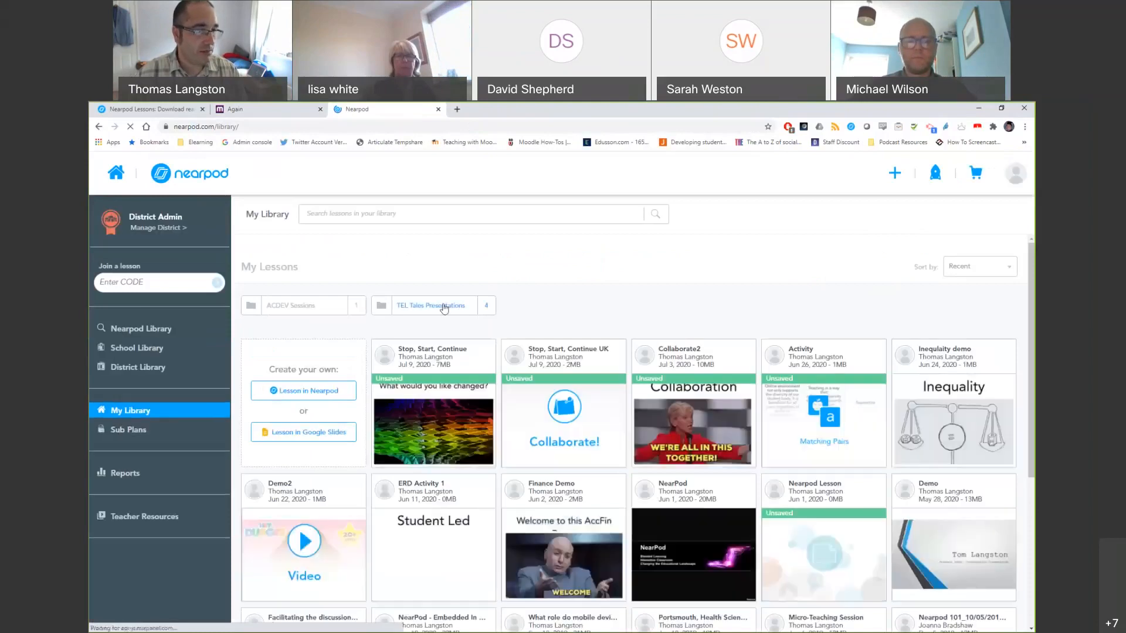
pyautogui.click(444, 306)
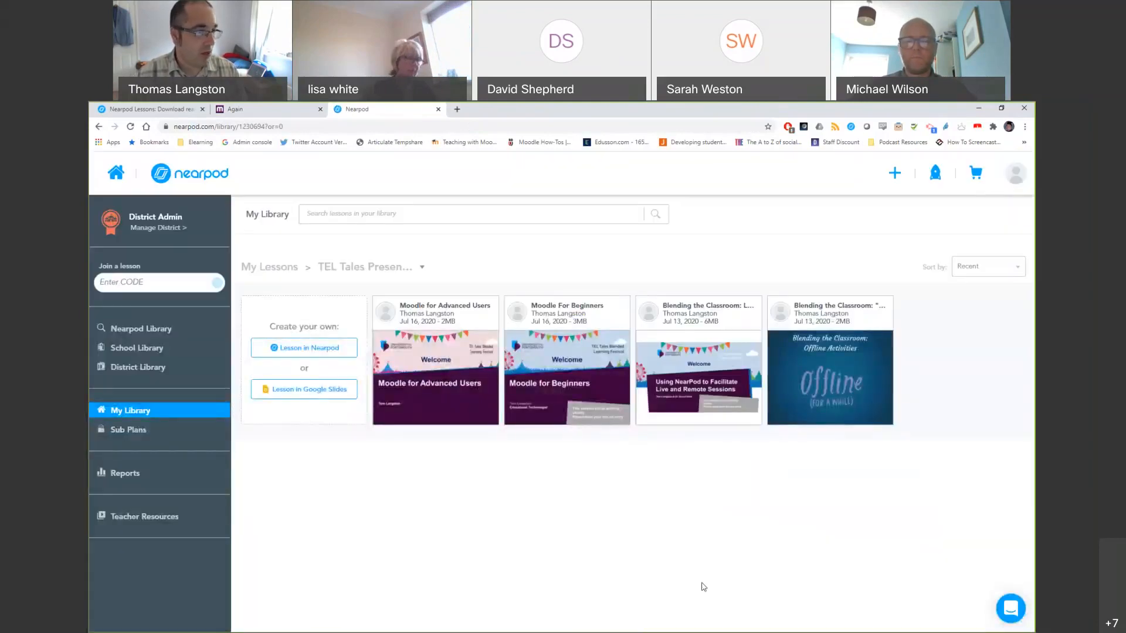
# - Launch the Moodle For Beginners lesson as Student-Paced and apply the current expiration date of its join code
pyautogui.moveTo(580, 380)
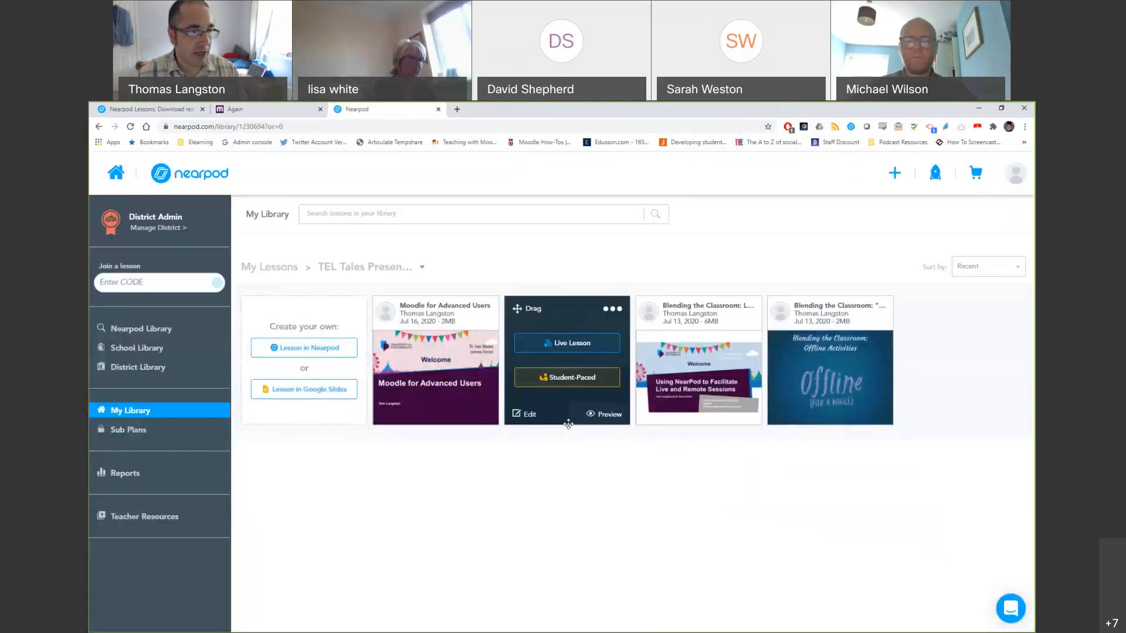
pyautogui.click(580, 379)
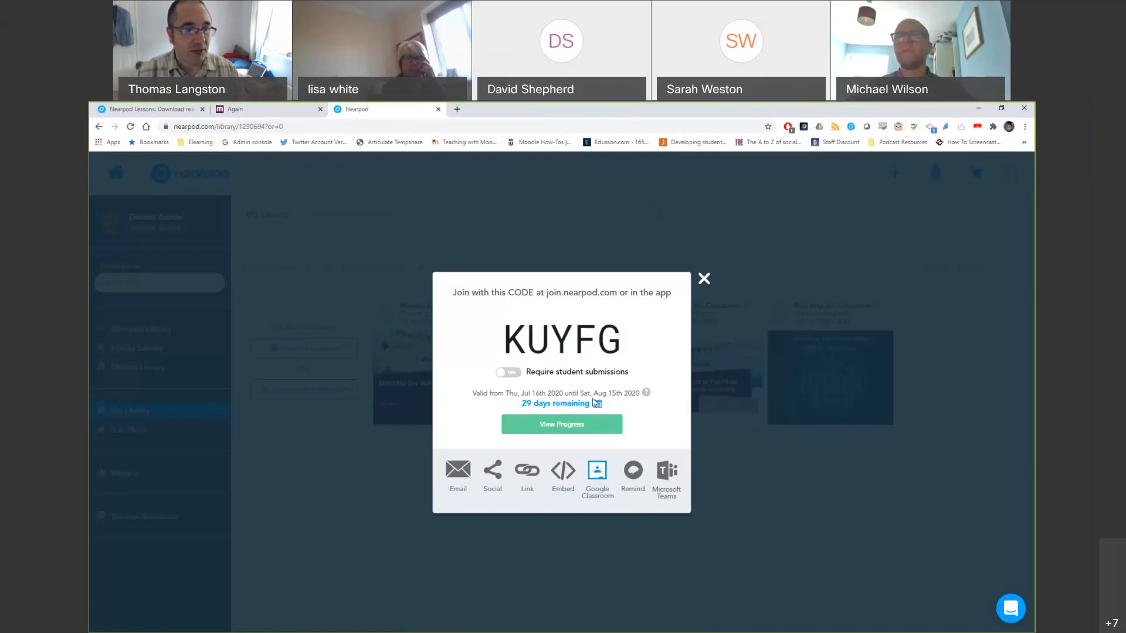
pyautogui.click(580, 406)
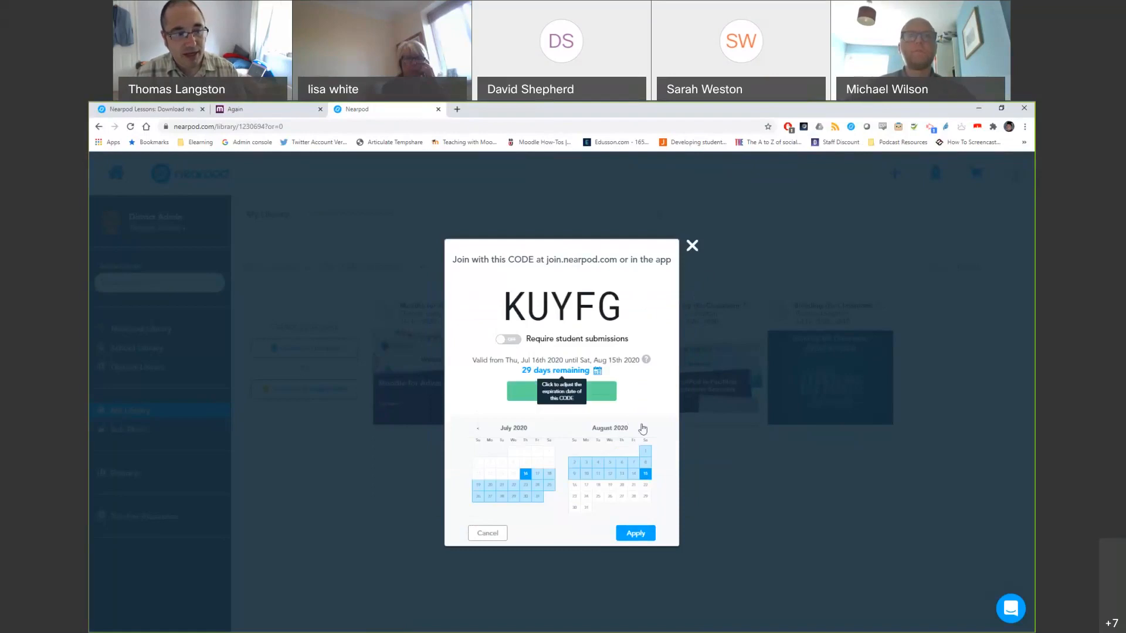
pyautogui.click(636, 533)
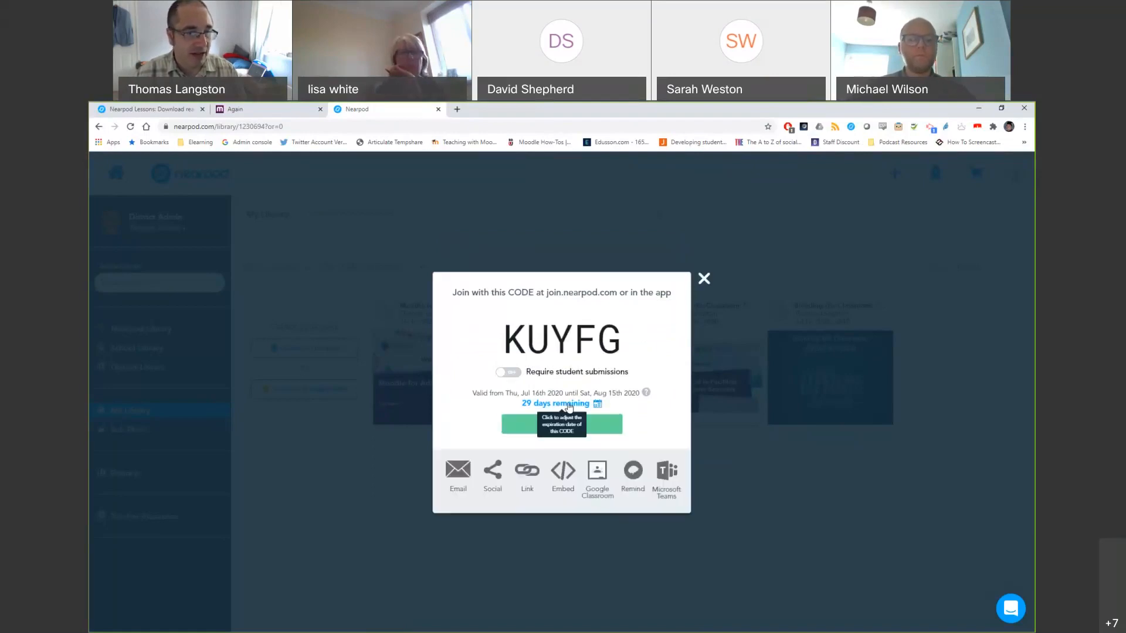
# - Copy the lesson's Large embed code and paste it into the HTML source of the chapter's emptied content in Moodle
pyautogui.click(562, 472)
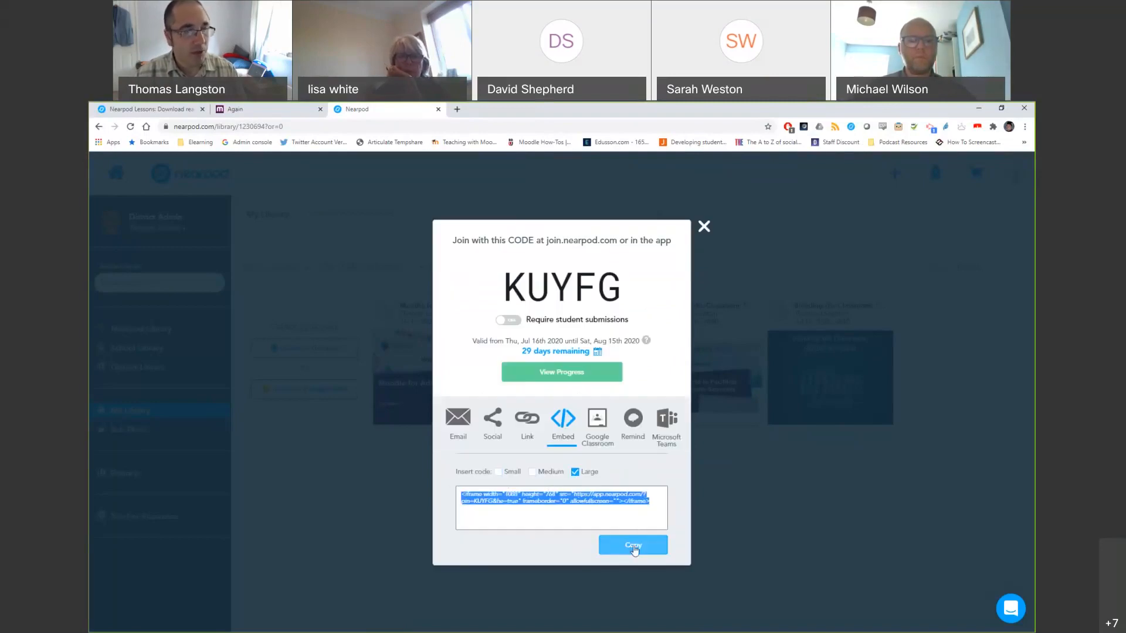
pyautogui.click(294, 111)
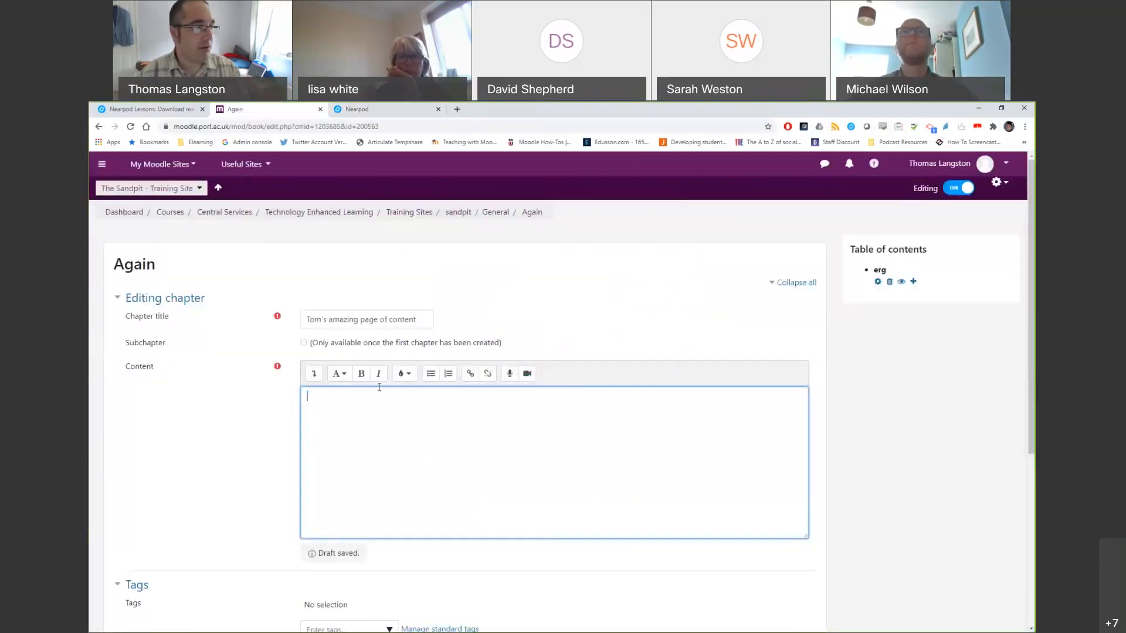
pyautogui.click(315, 376)
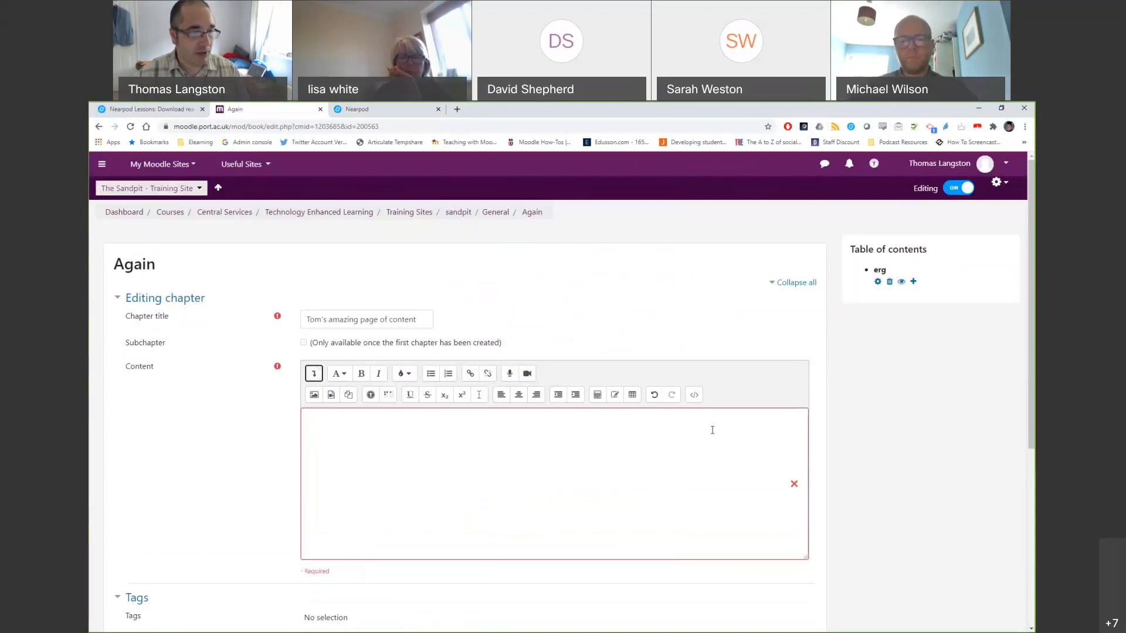
pyautogui.click(695, 395)
pyautogui.hotkey('ctrl', 'v')
pyautogui.scroll(-3, 482, 425)
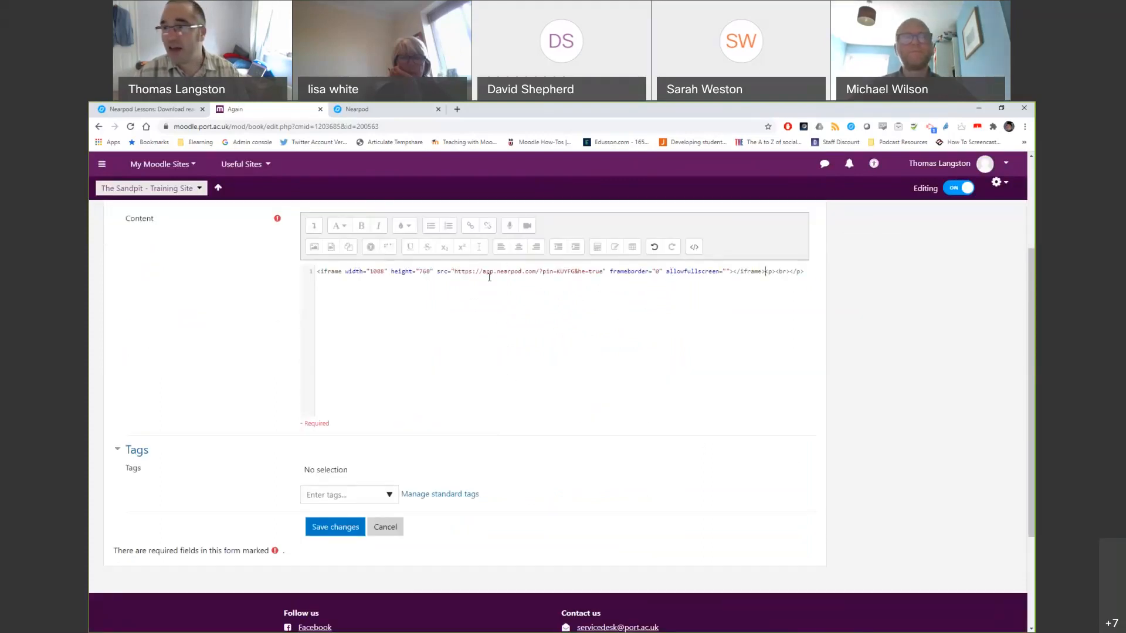
# - Save the chapter containing the Nearpod embed code and look over the embedded session on the chapter page
pyautogui.scroll(-2, 535, 337)
pyautogui.click(331, 432)
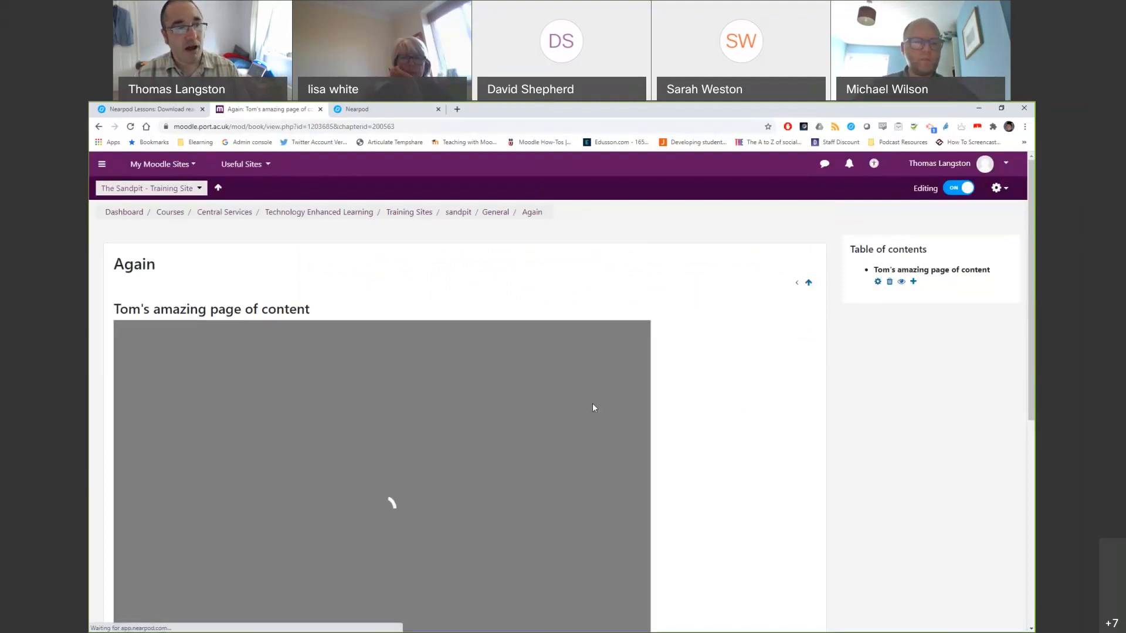
pyautogui.scroll(-2, 594, 407)
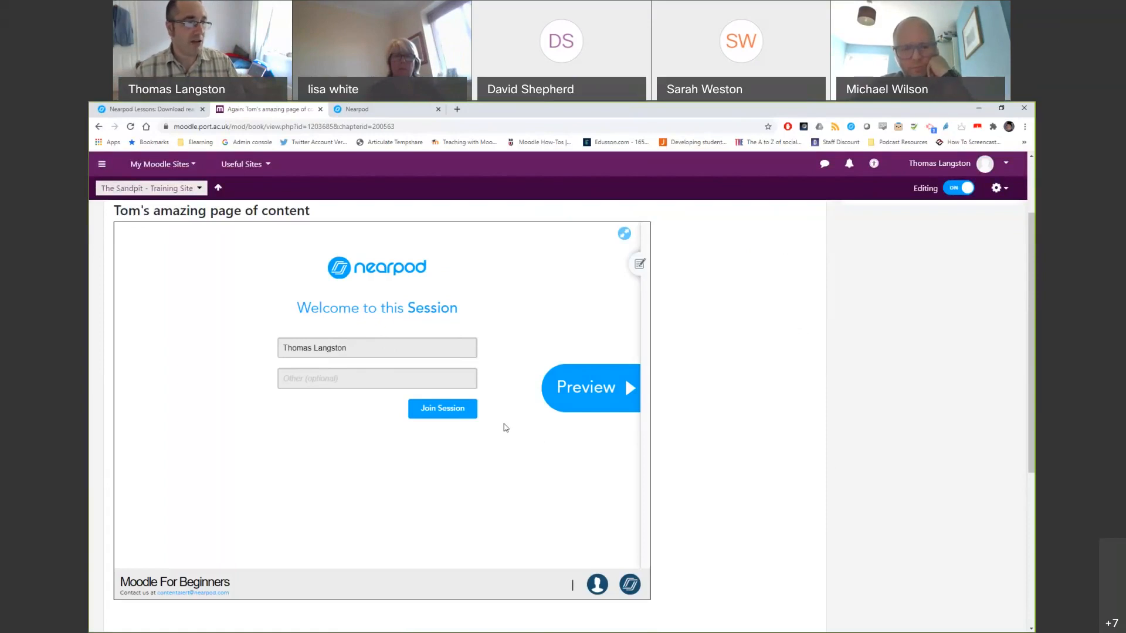
pyautogui.scroll(2, 486, 335)
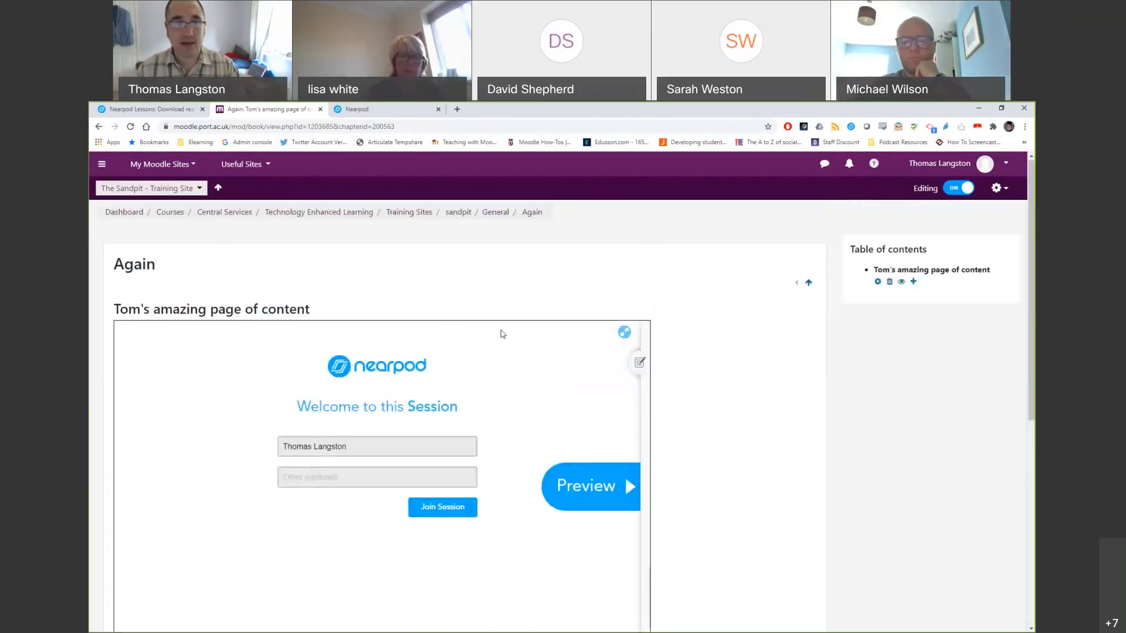
# - Add a new chapter titled "drge" with the content "adg" to the Again book and save it
pyautogui.click(915, 283)
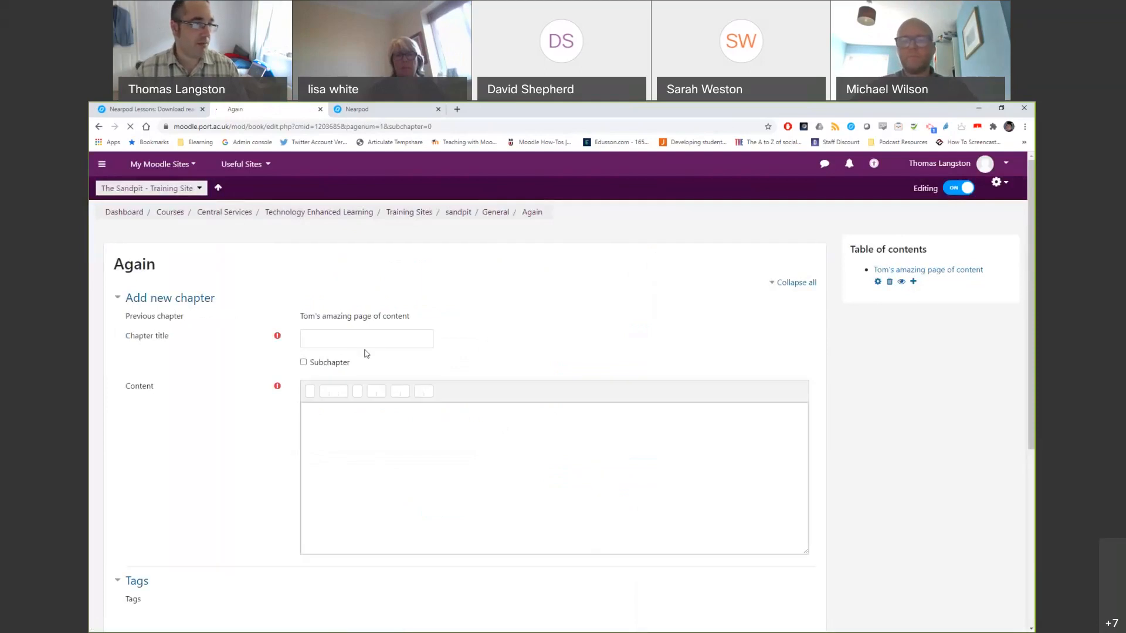
pyautogui.click(371, 341)
pyautogui.write('drg')
pyautogui.write('g')
pyautogui.scroll(-3, 419, 426)
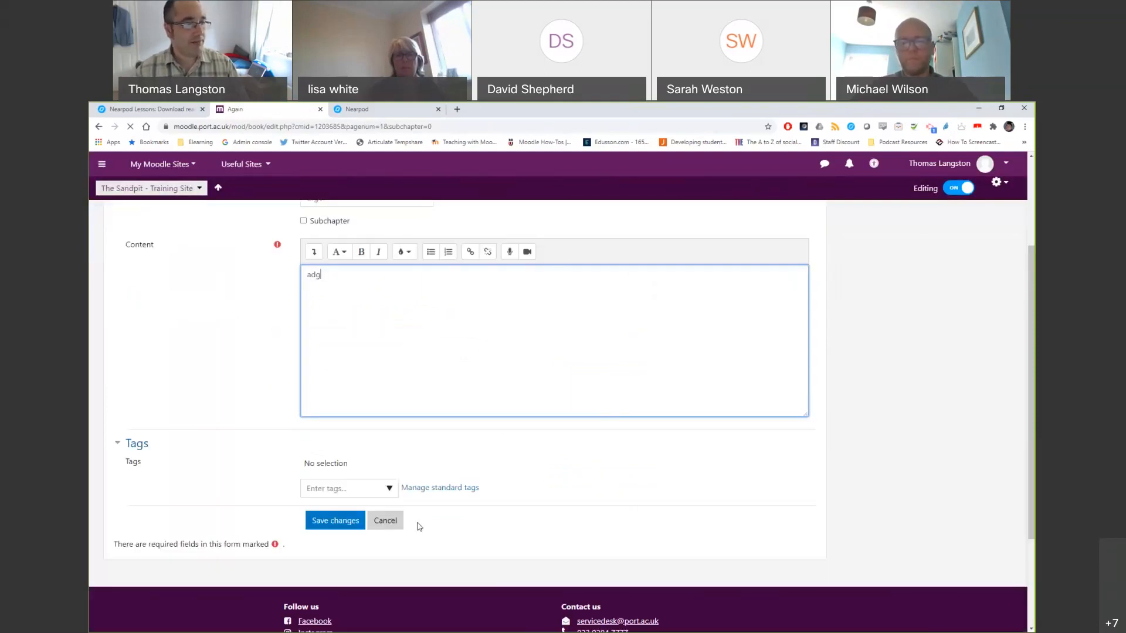
pyautogui.click(346, 515)
pyautogui.scroll(2, 367, 289)
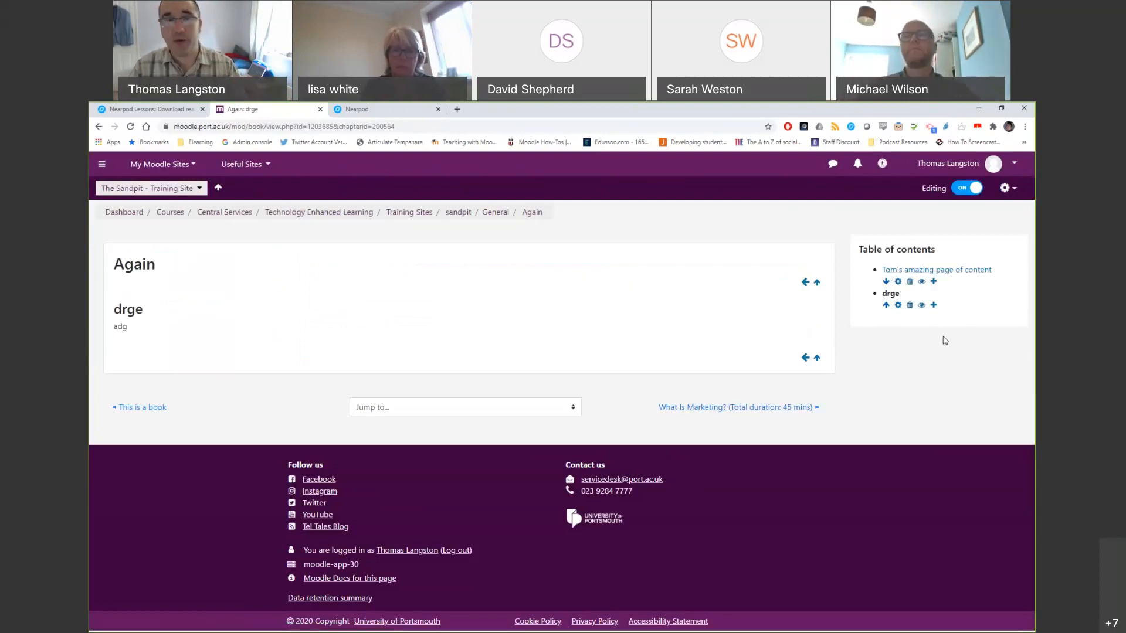
# - Move the drge chapter to the top of the table of contents and open it for editing with the advanced editor tools shown
pyautogui.click(886, 306)
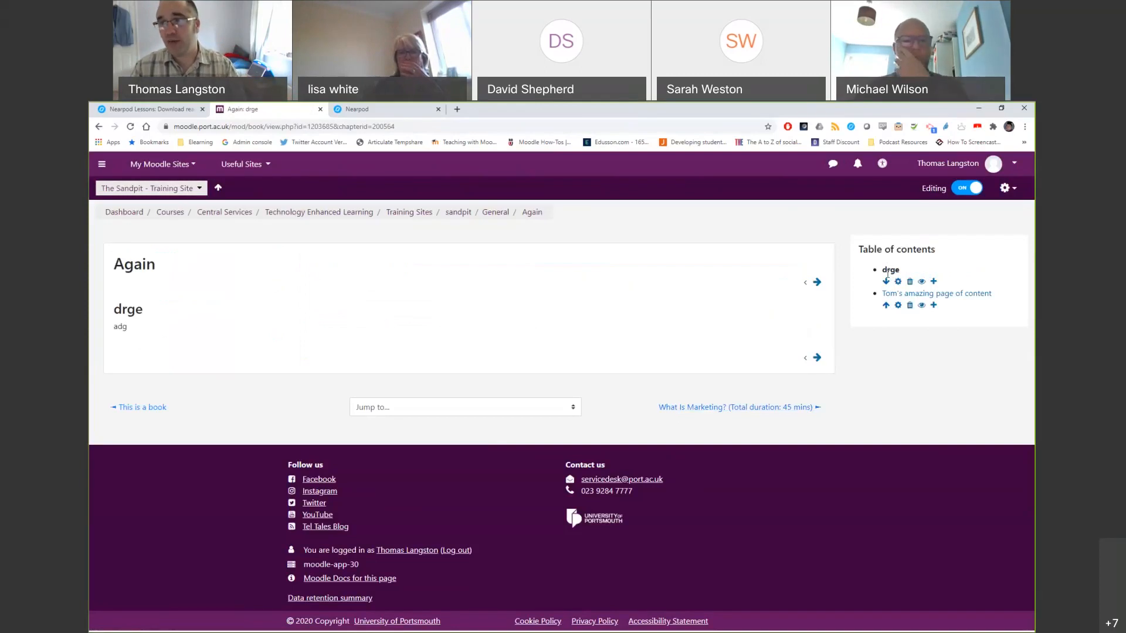
pyautogui.click(887, 282)
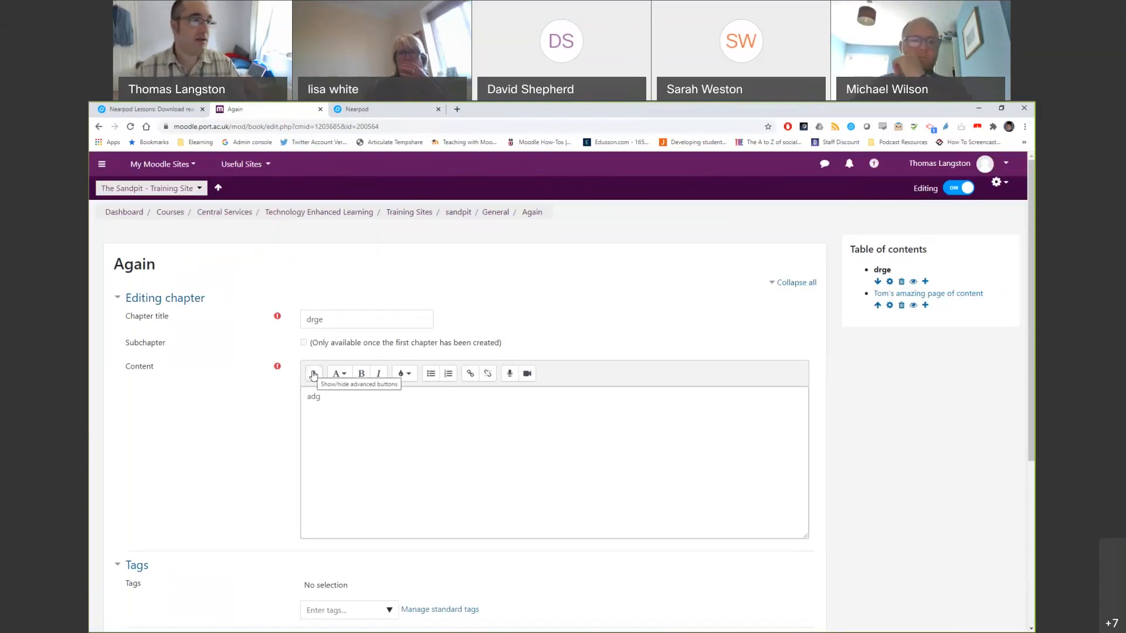
pyautogui.click(314, 375)
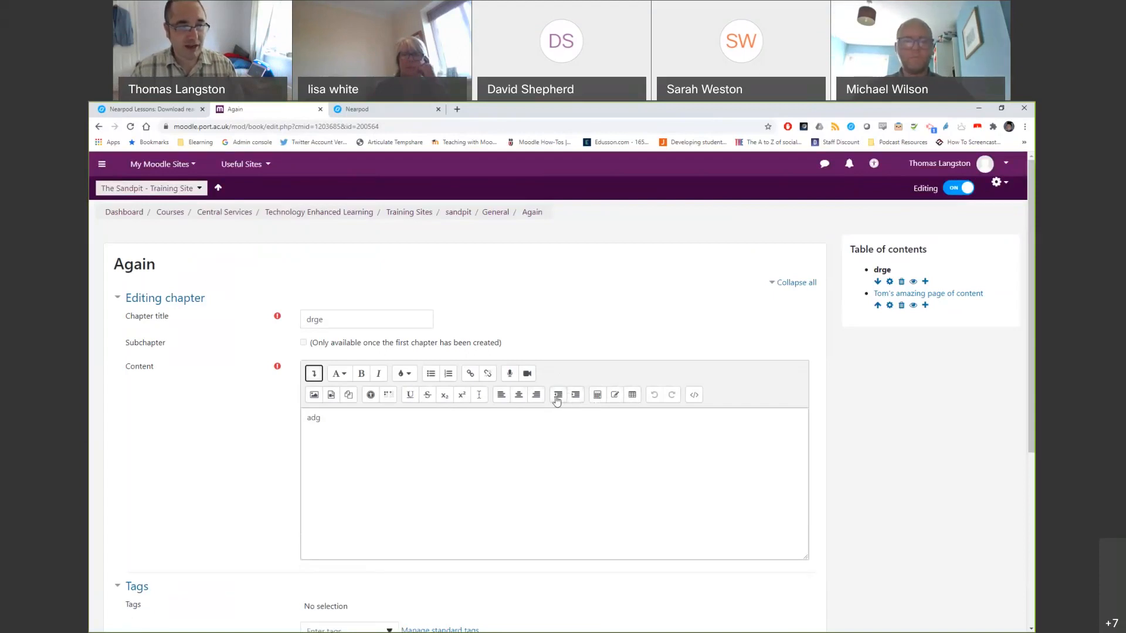
# - Examine the Greek symbols offered in the equation editor and close it without adding an equation
pyautogui.click(598, 396)
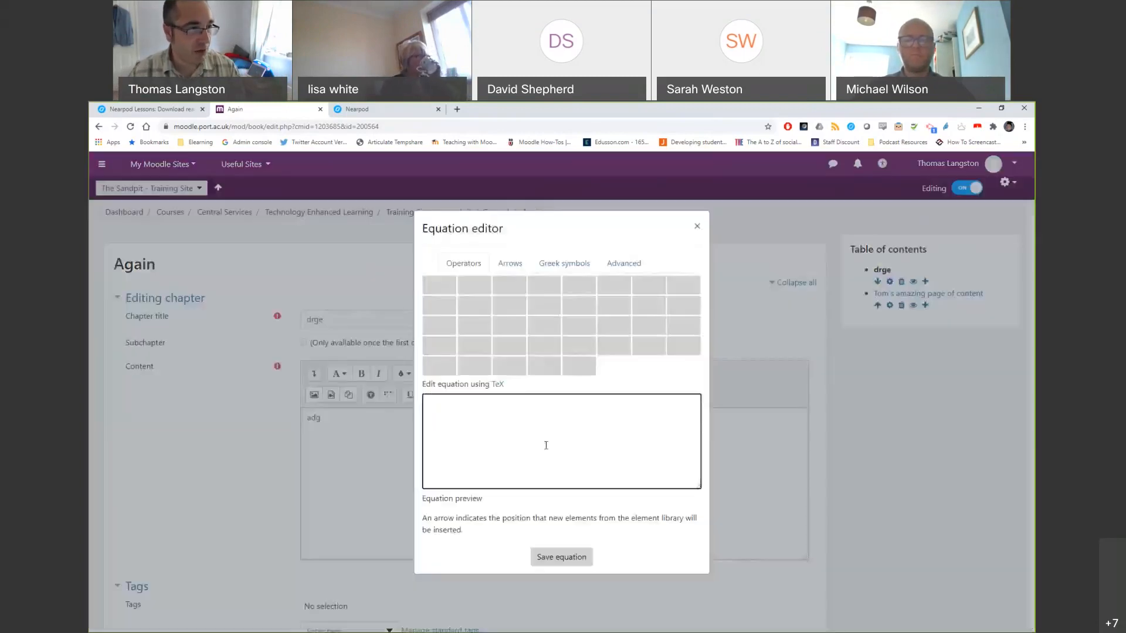
pyautogui.click(552, 265)
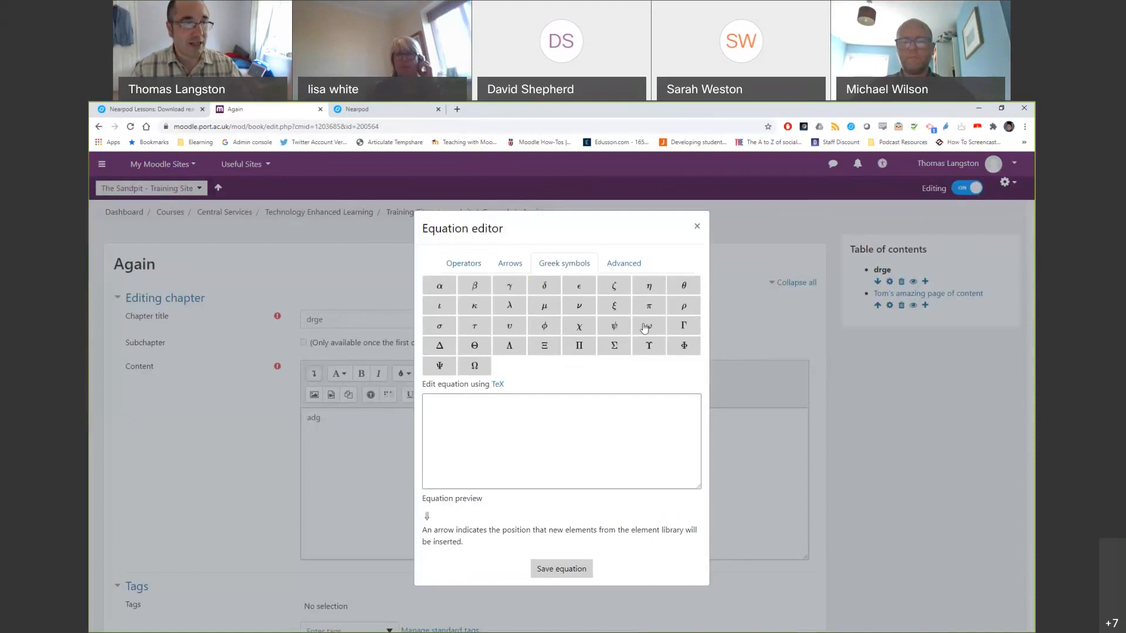
pyautogui.click(697, 227)
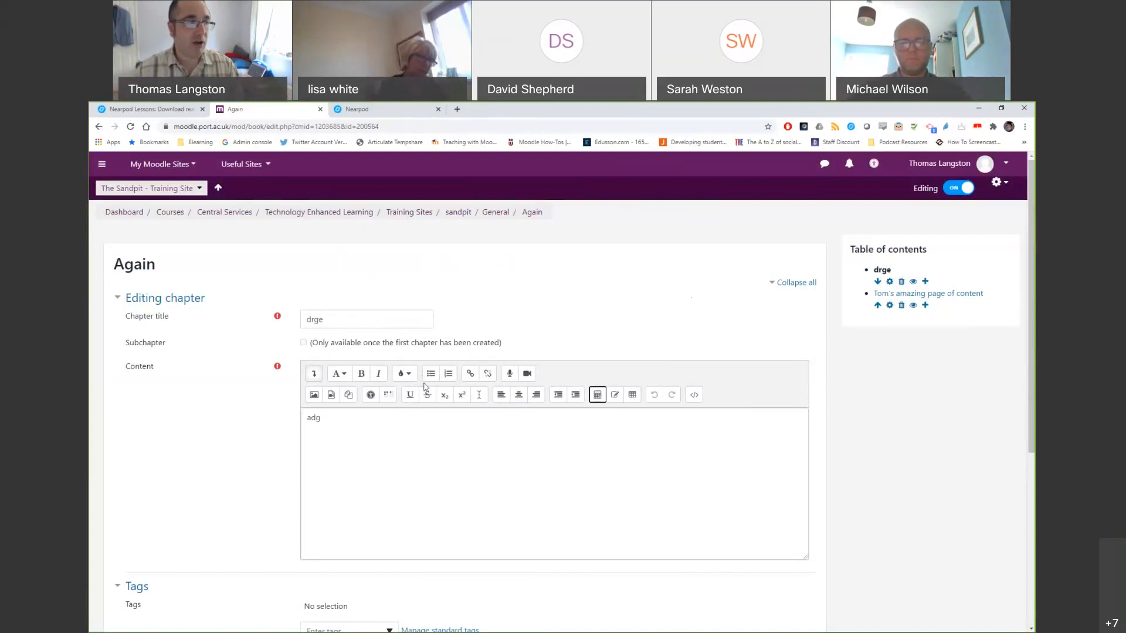
# - Look at the available content styles and delete the drge chapter's existing content
pyautogui.click(402, 377)
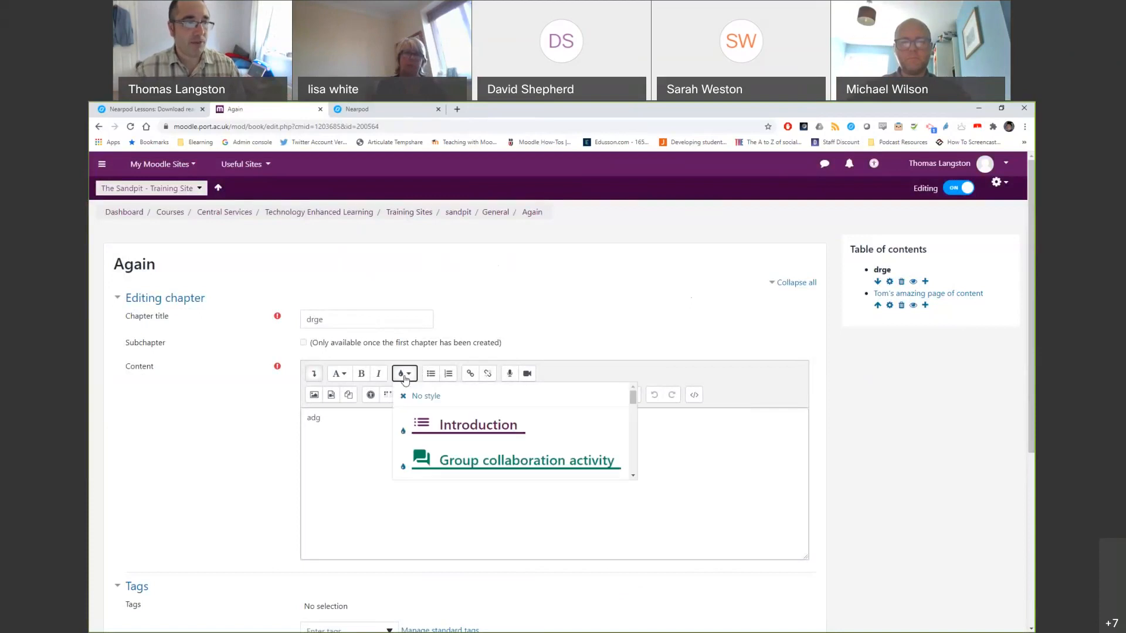
pyautogui.click(354, 420)
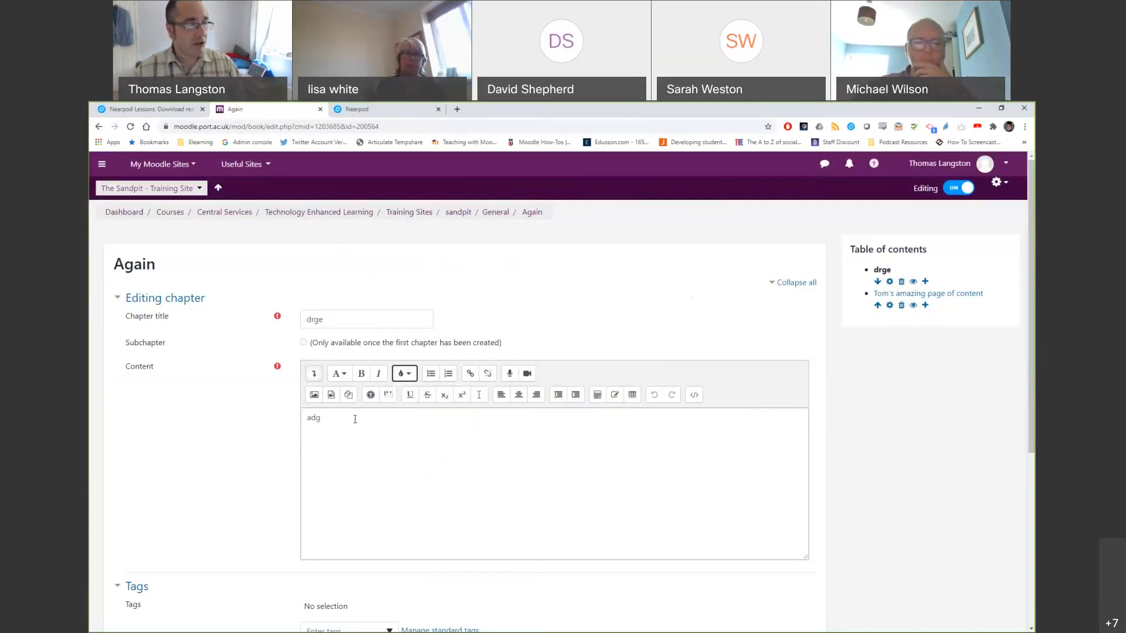
pyautogui.moveTo(354, 420); pyautogui.dragTo(305, 421)
pyautogui.press('BackSpace')
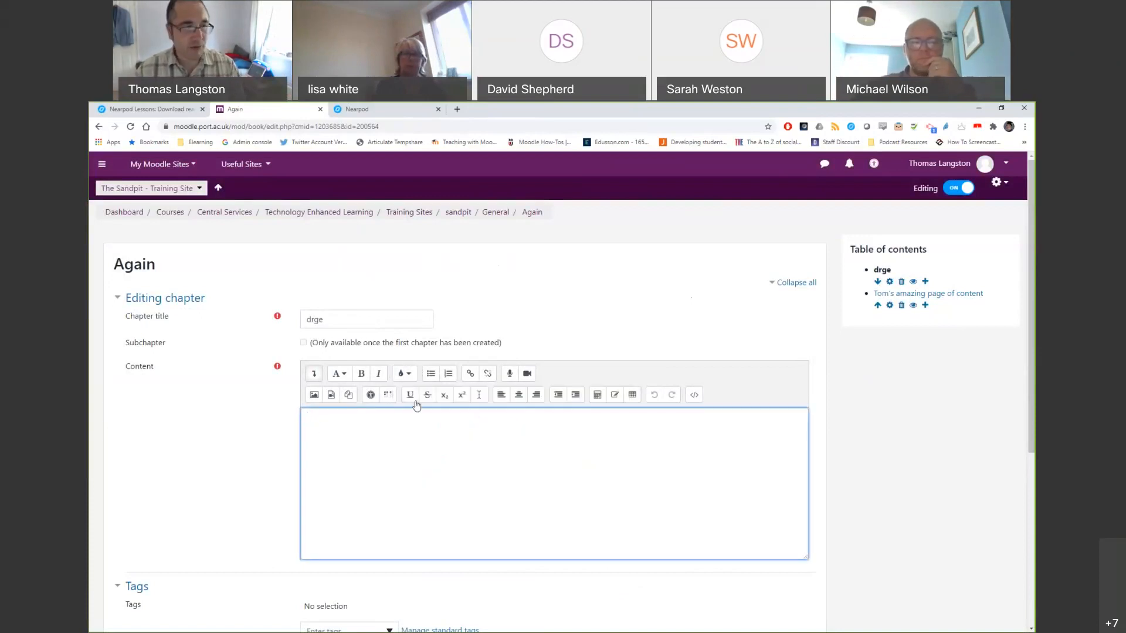
# - Insert a Reading style box into the chapter content with "Please read" followed by a pair of sample author surnames
pyautogui.click(404, 374)
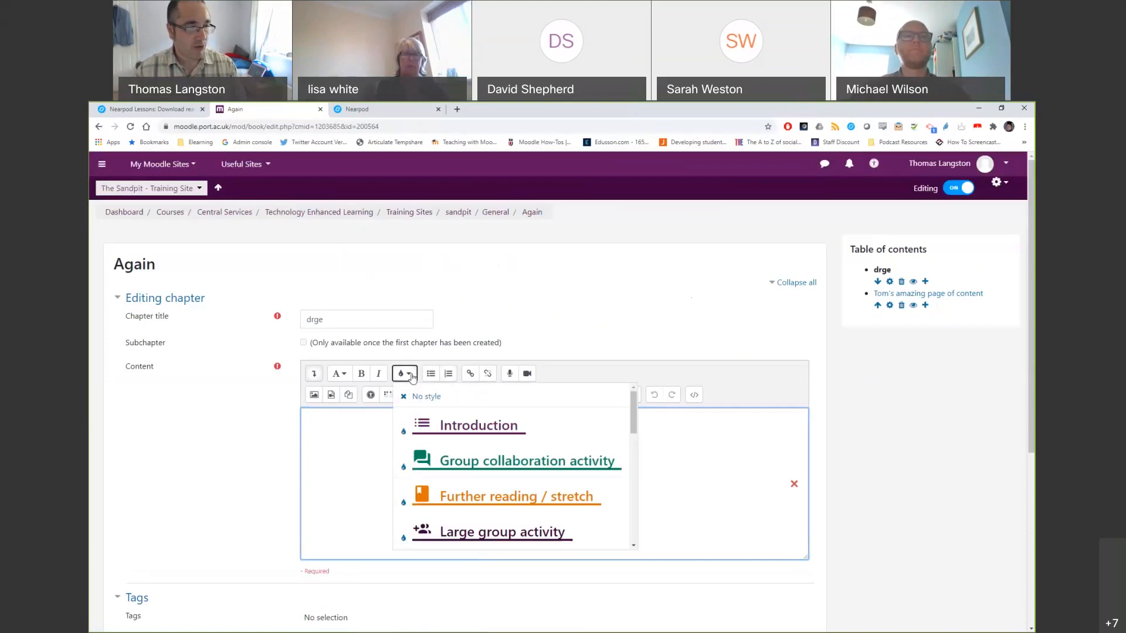
pyautogui.scroll(-3, 523, 444)
pyautogui.scroll(-5, 522, 445)
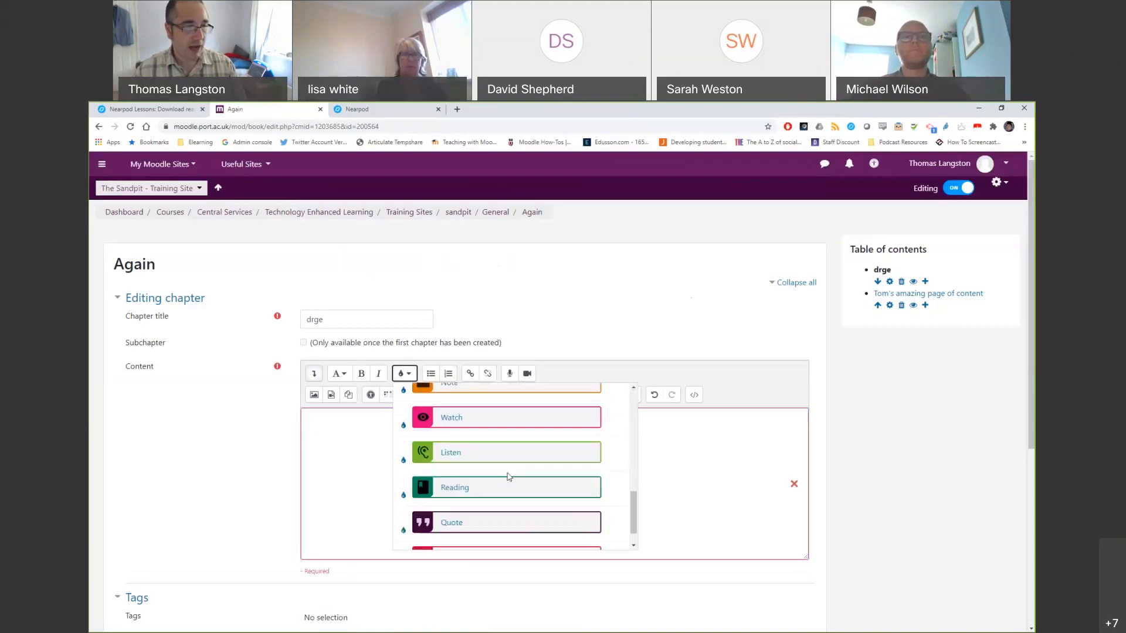
pyautogui.click(486, 489)
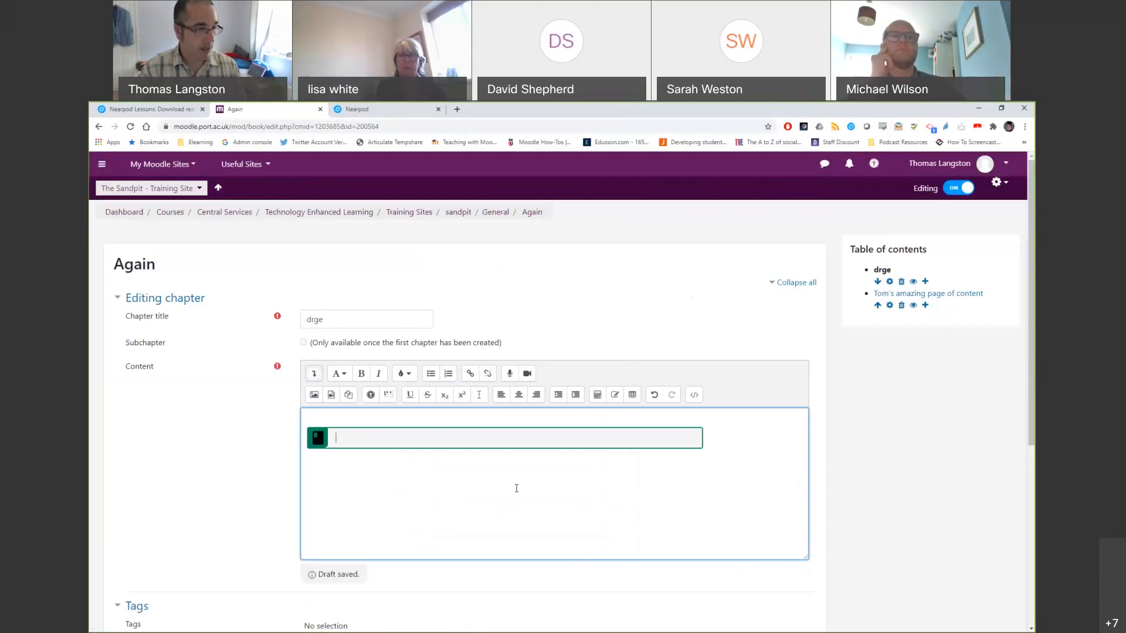
pyautogui.write('Please read ')
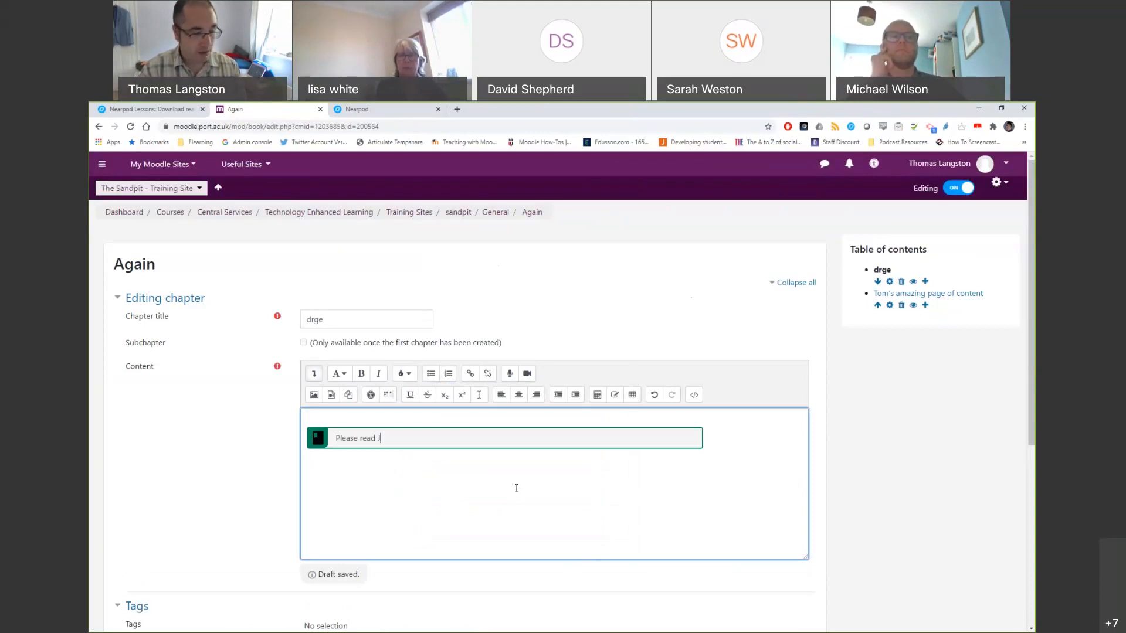
pyautogui.write('Jones and Jones')
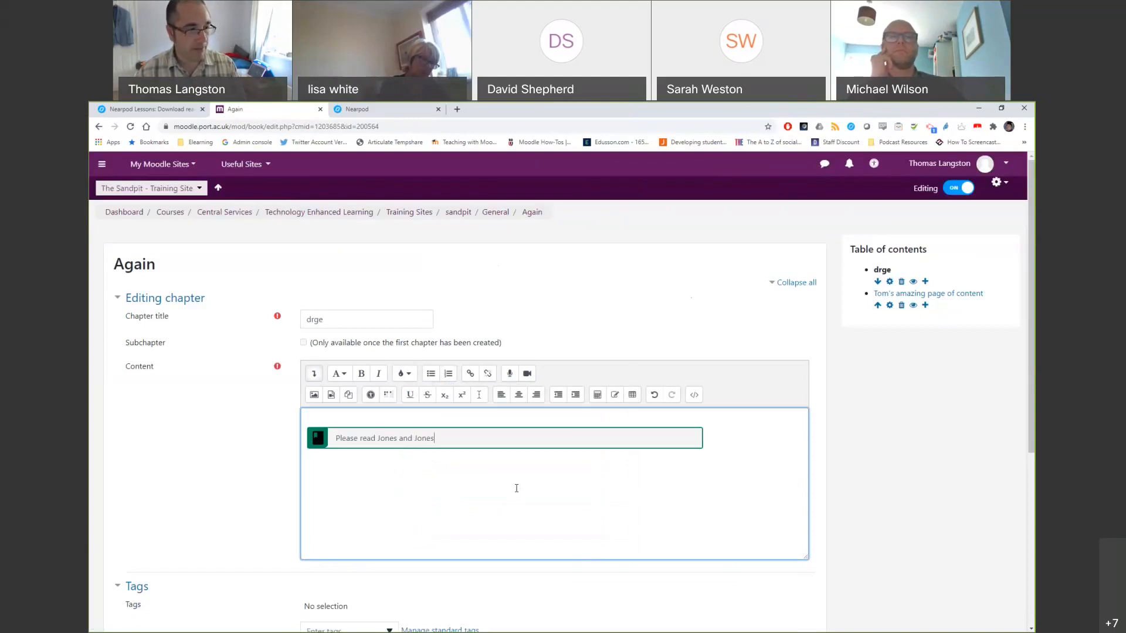
# - Examine the link options for the author surnames in the Reading box without creating a link
pyautogui.hotkey('ctrl', 'shift', 'Left')
pyautogui.hotkey('ctrl', 'shift', 'Left')
pyautogui.hotkey('ctrl', 'shift', 'Left')
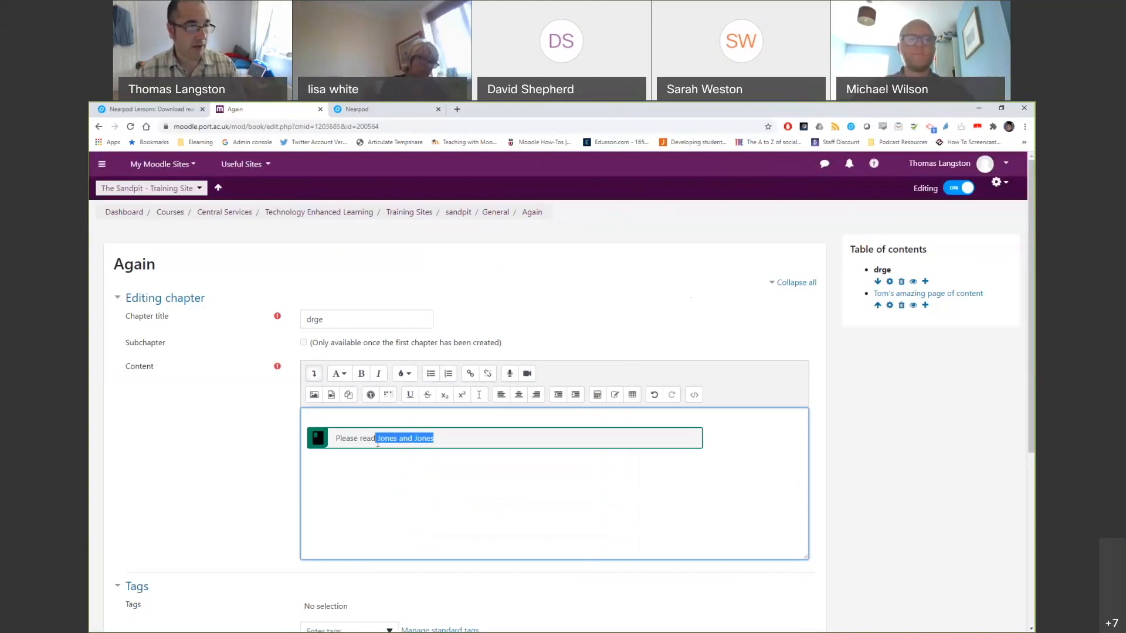
pyautogui.click(469, 374)
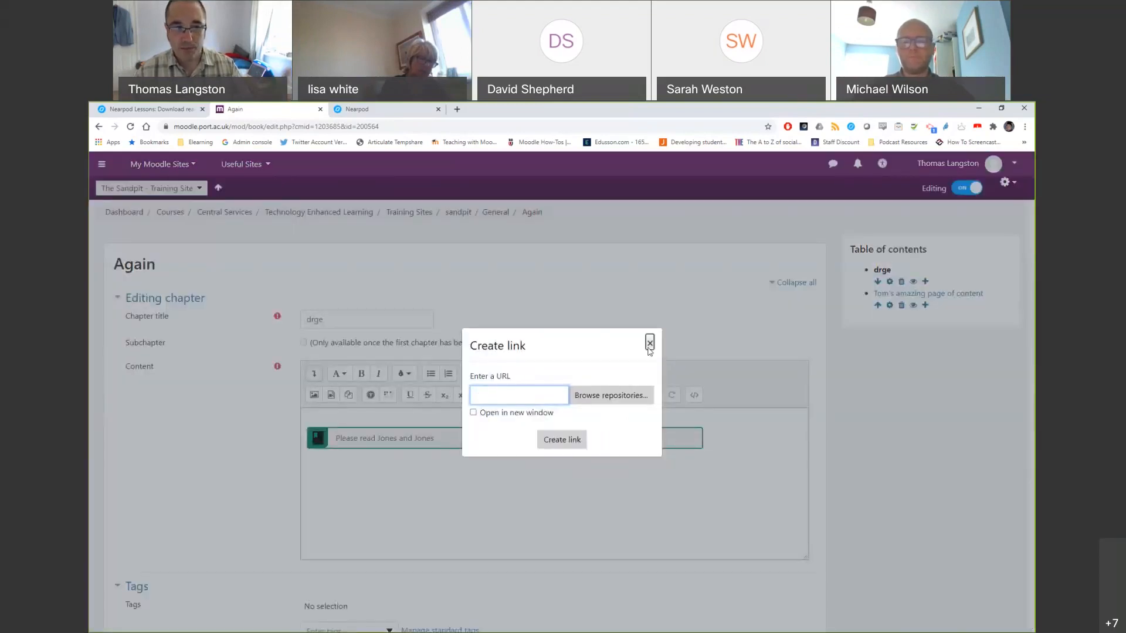
pyautogui.click(650, 345)
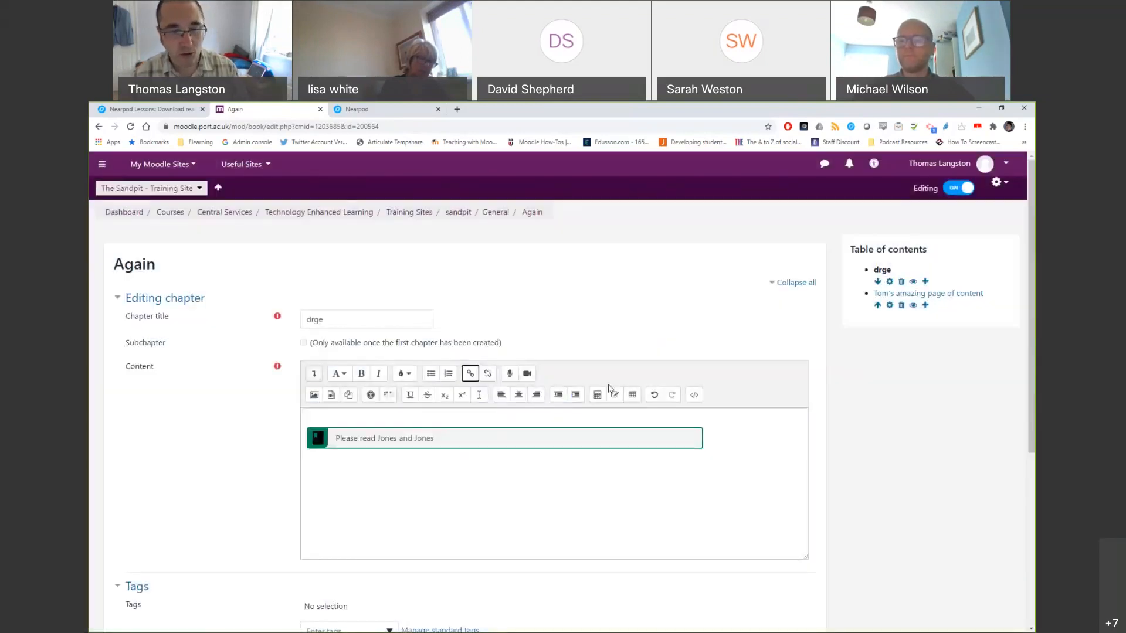
pyautogui.click(521, 429)
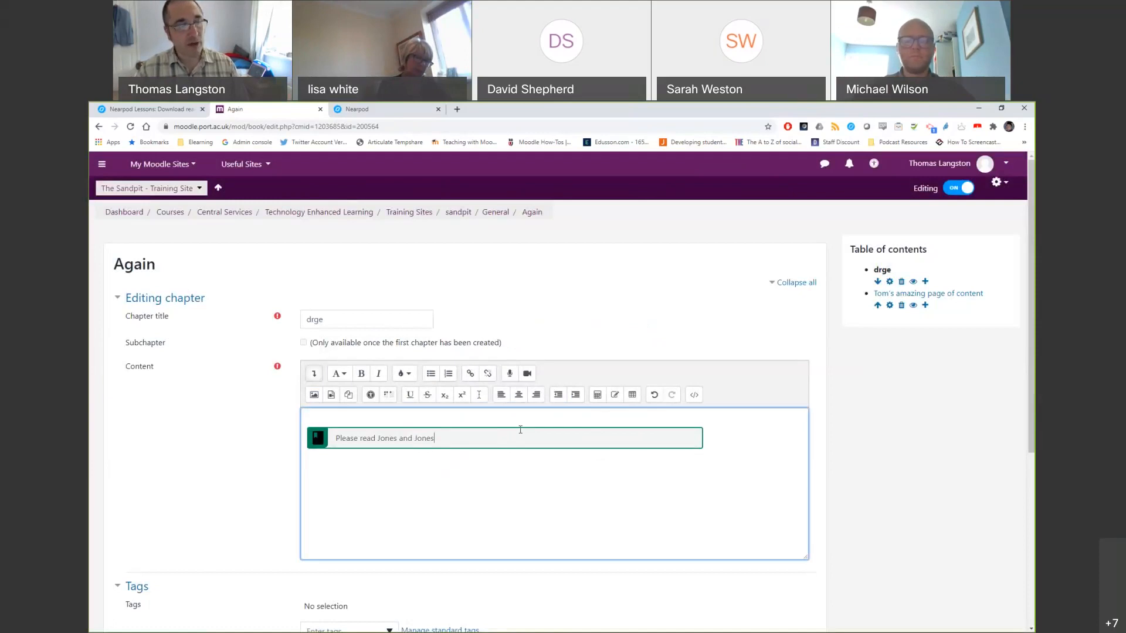
# - Add a second line inside the same Reading box with "And also" followed by another pair of sample author surnames
pyautogui.press('Return')
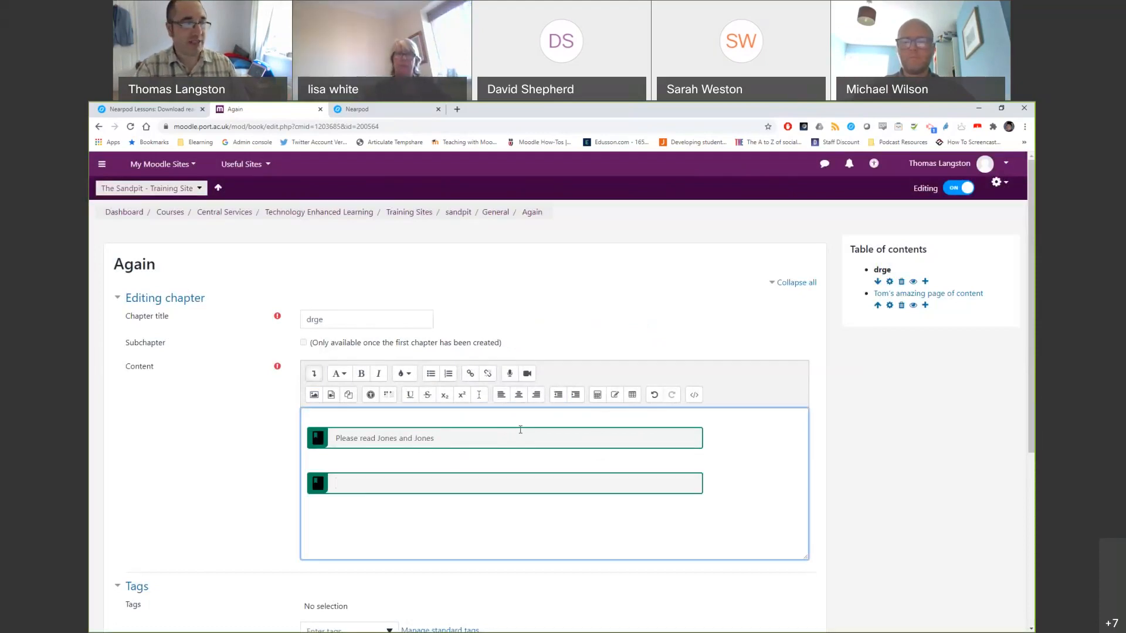
pyautogui.press('BackSpace')
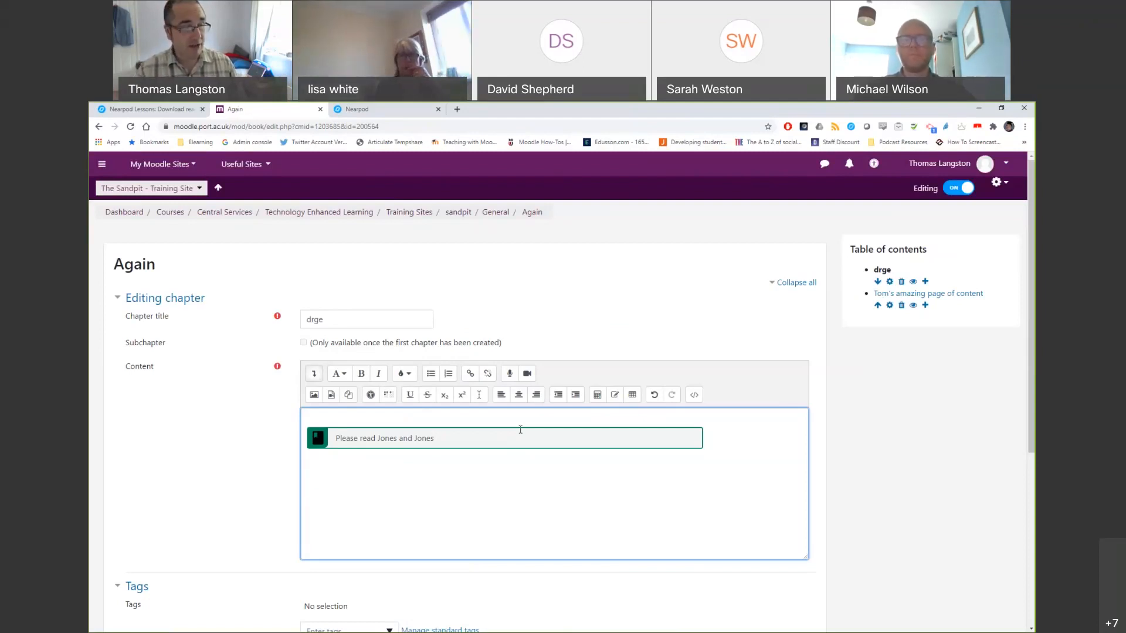
pyautogui.press('Return')
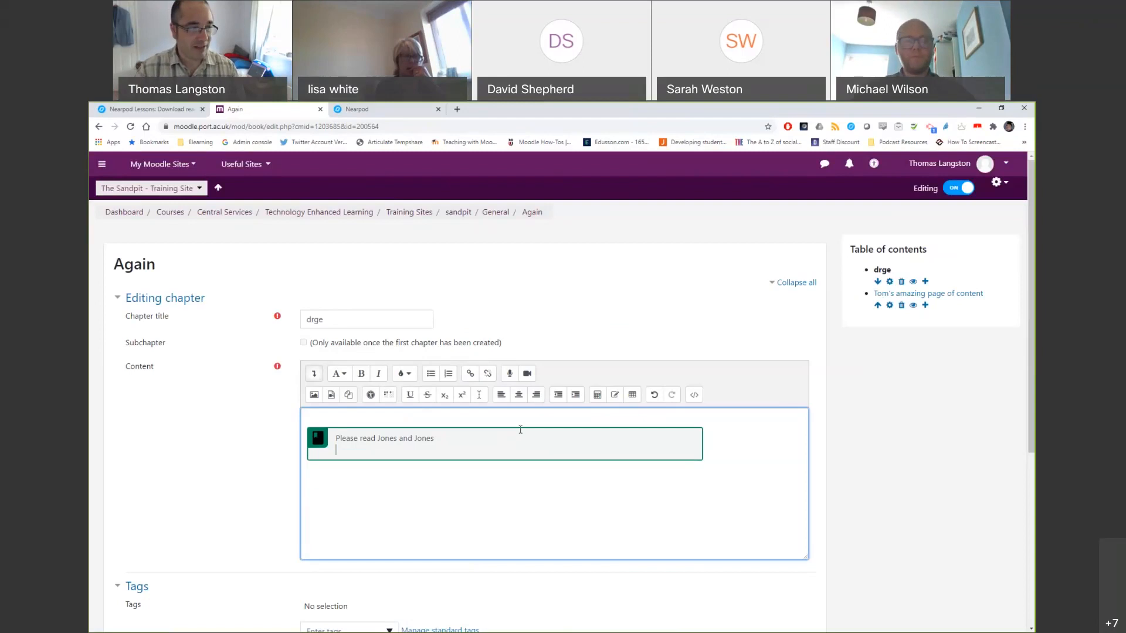
pyautogui.write('And also')
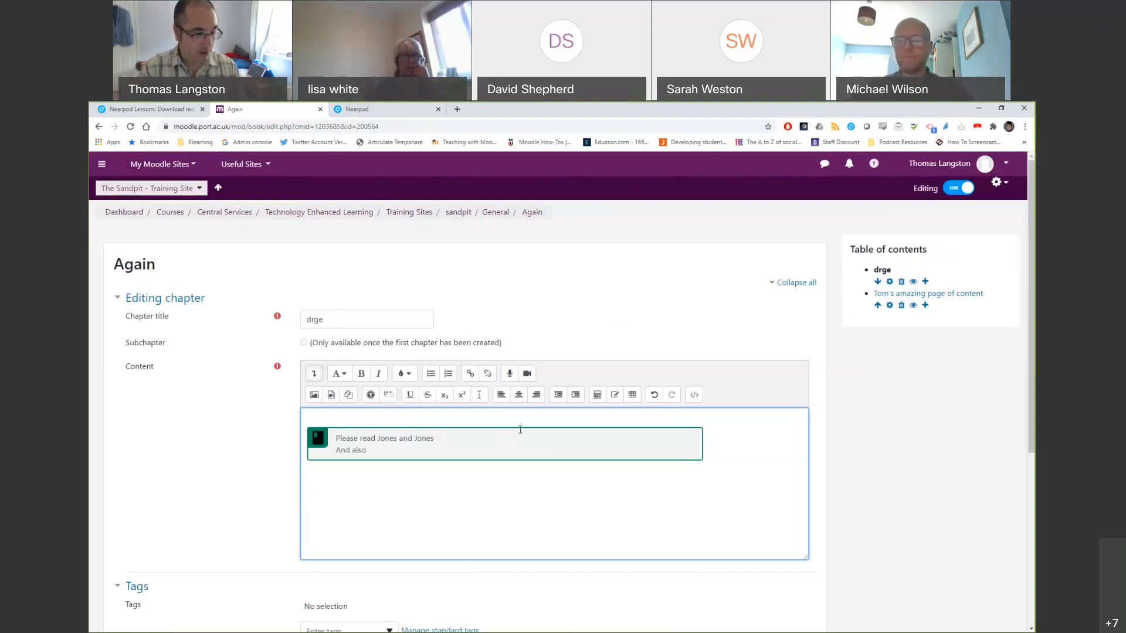
pyautogui.write(' Smith and H')
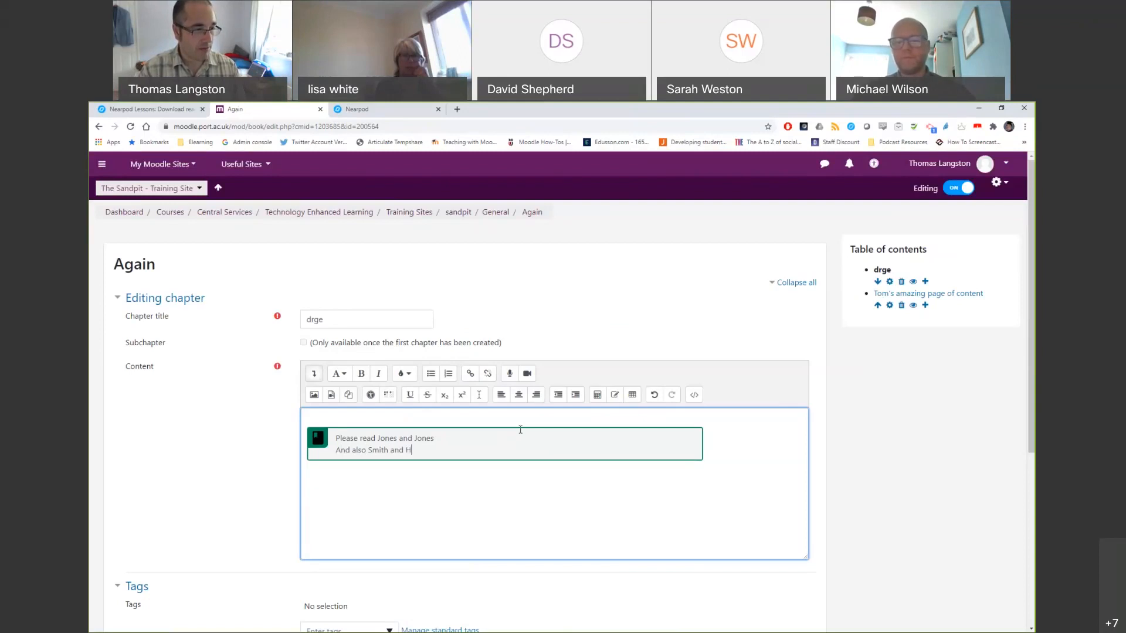
pyautogui.press('BackSpace')
pyautogui.write('Jones')
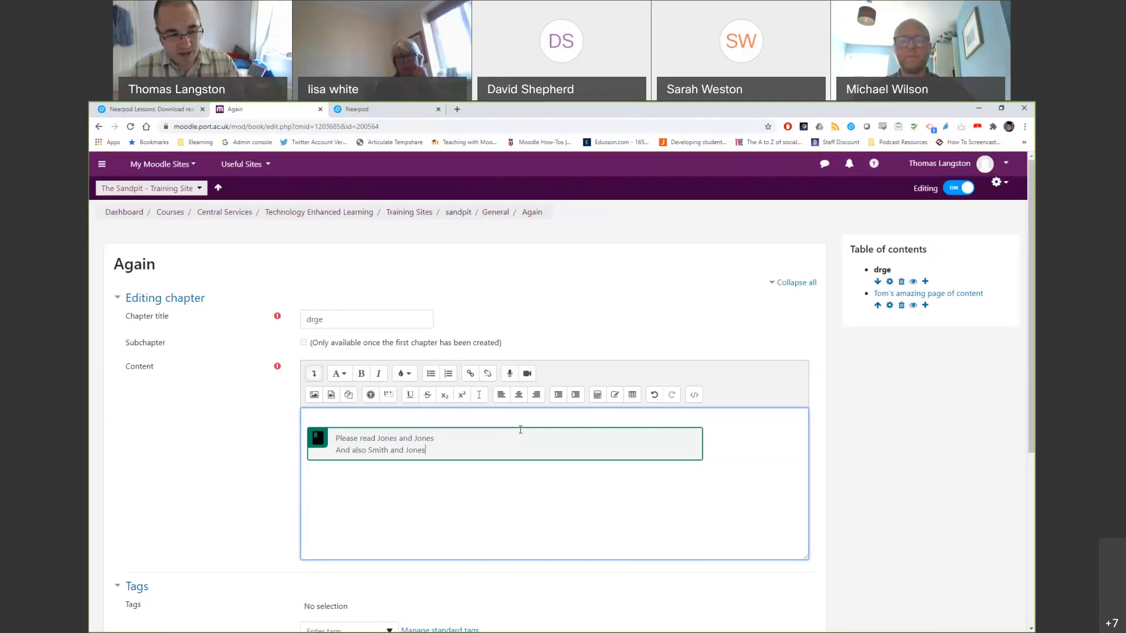
# - Start a new paragraph below the Reading box, clear its inherited style and apply the Watch style
pyautogui.press('Return')
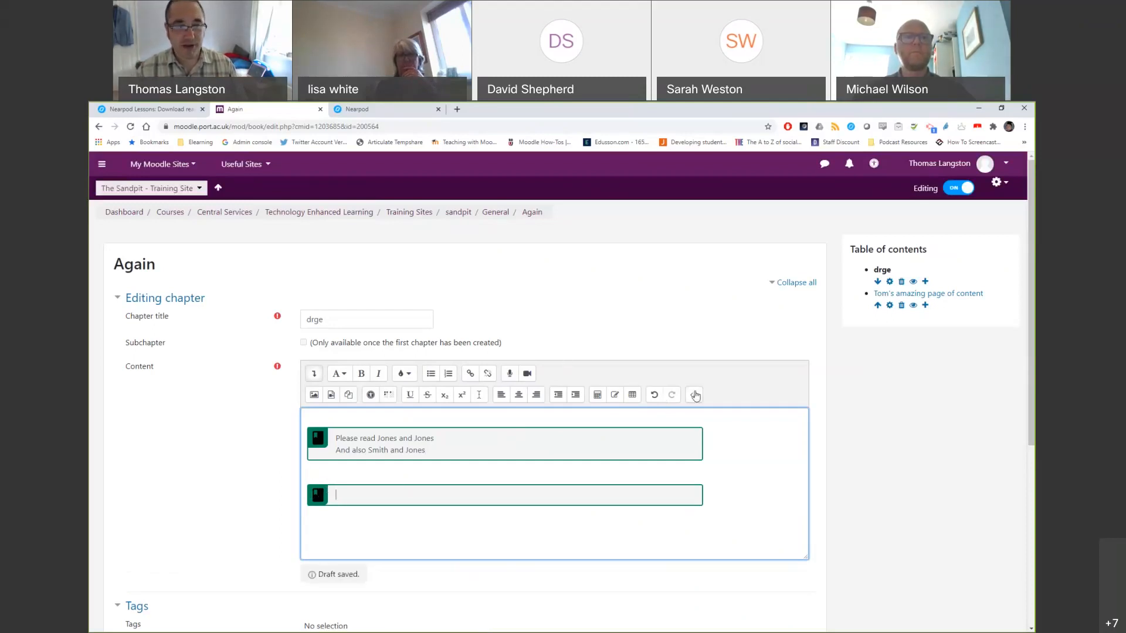
pyautogui.click(413, 375)
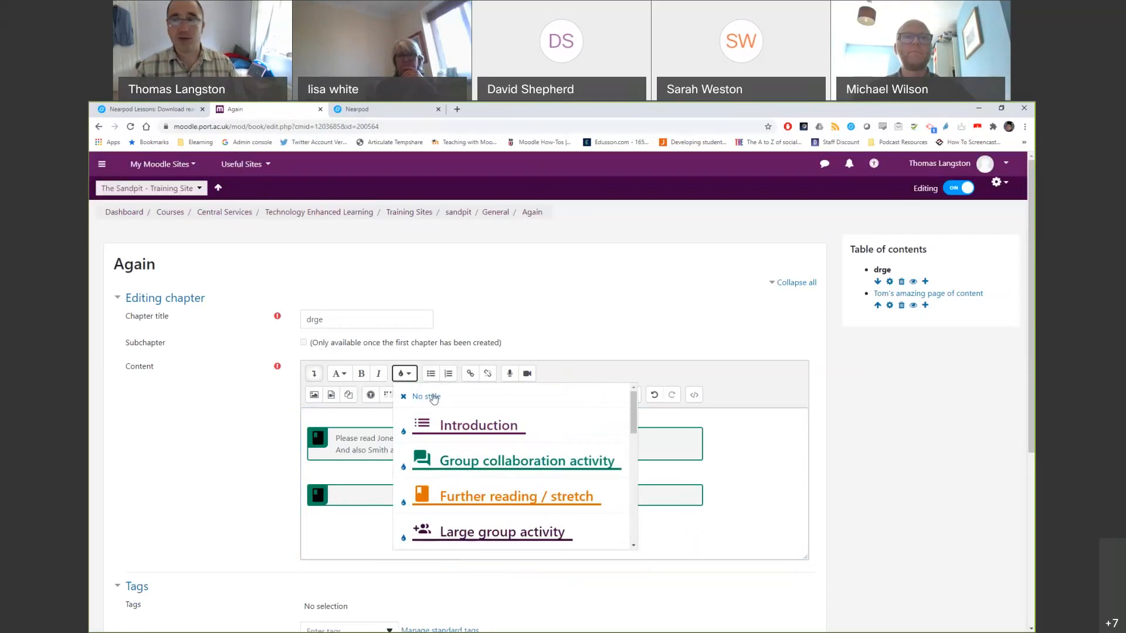
pyautogui.click(433, 397)
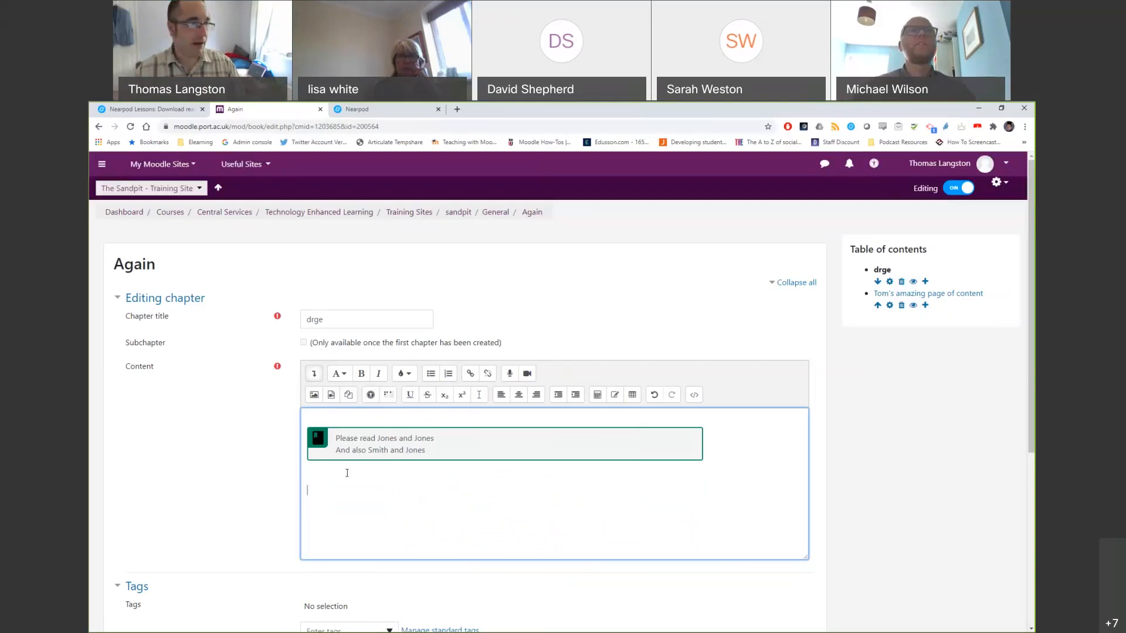
pyautogui.click(404, 374)
pyautogui.scroll(-10, 459, 498)
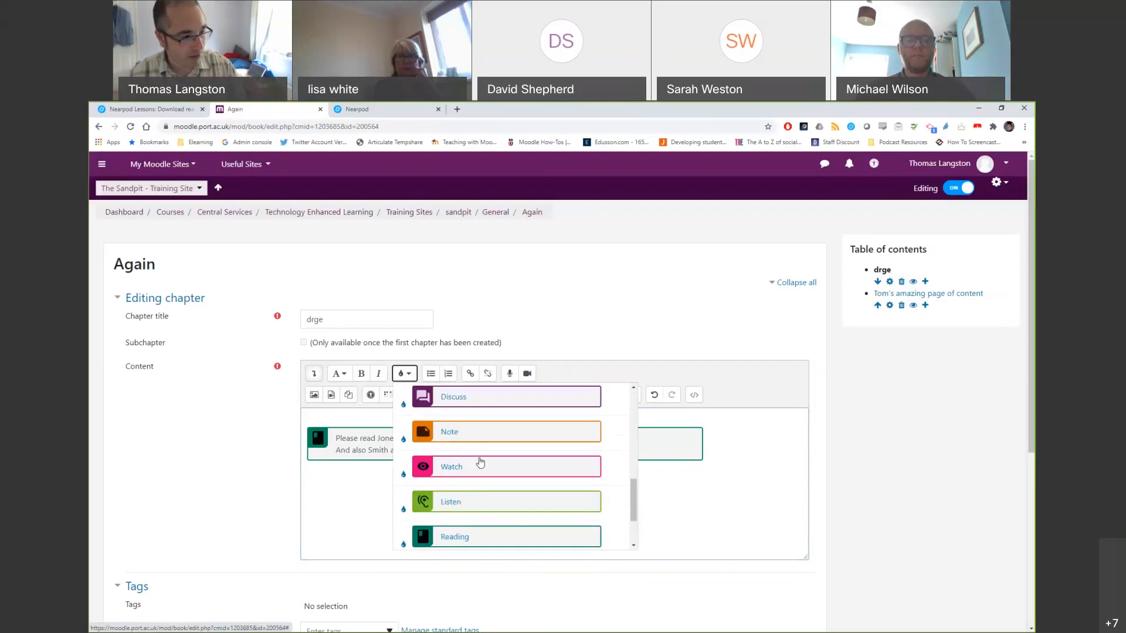
pyautogui.click(479, 464)
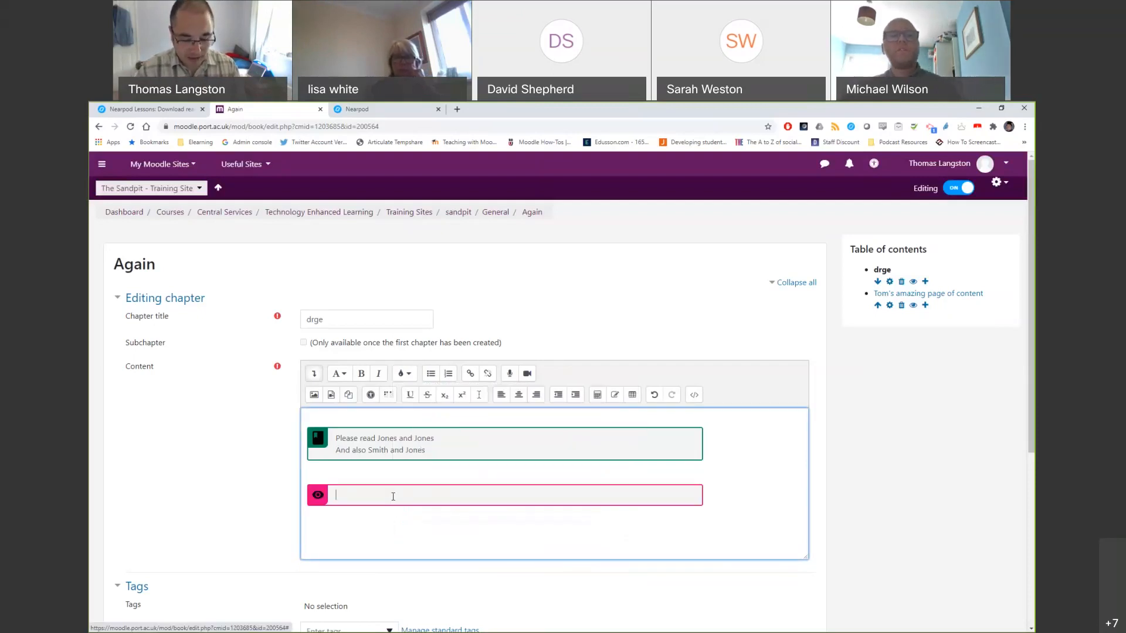
# - Fill the Watch style box with the text "This is a videodrtger" on a single line
pyautogui.write('This is a')
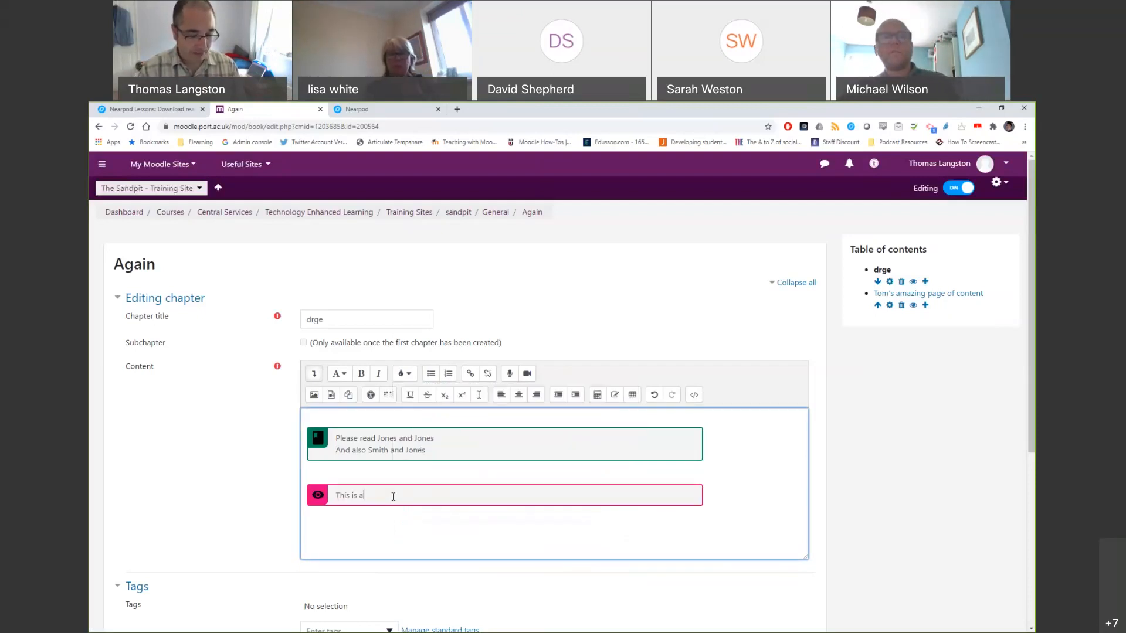
pyautogui.write(' video')
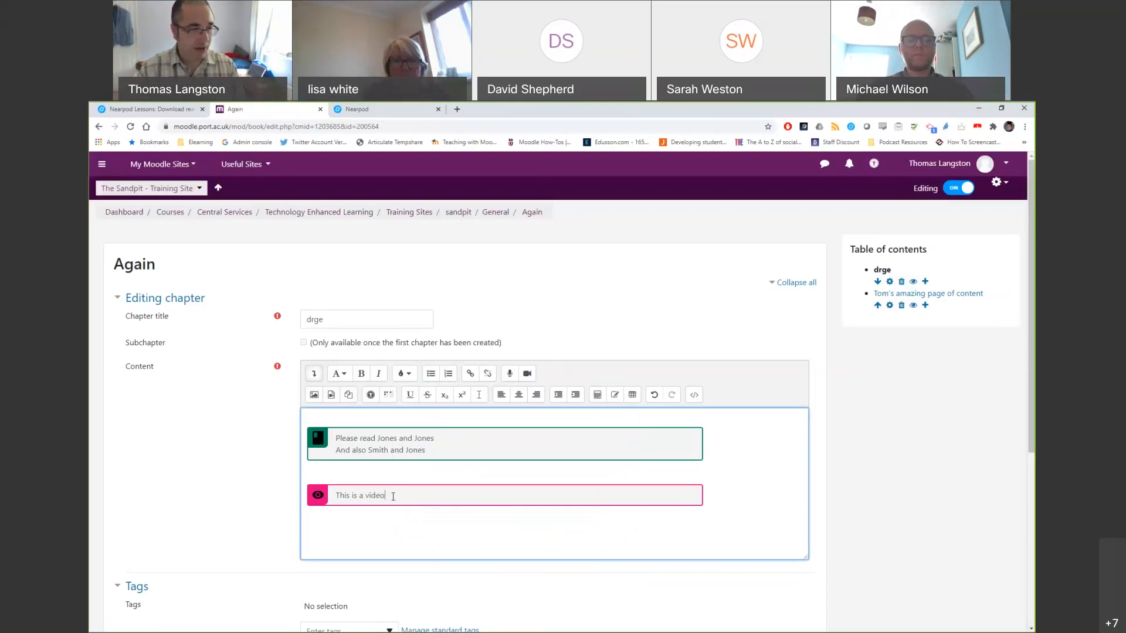
pyautogui.press('Return')
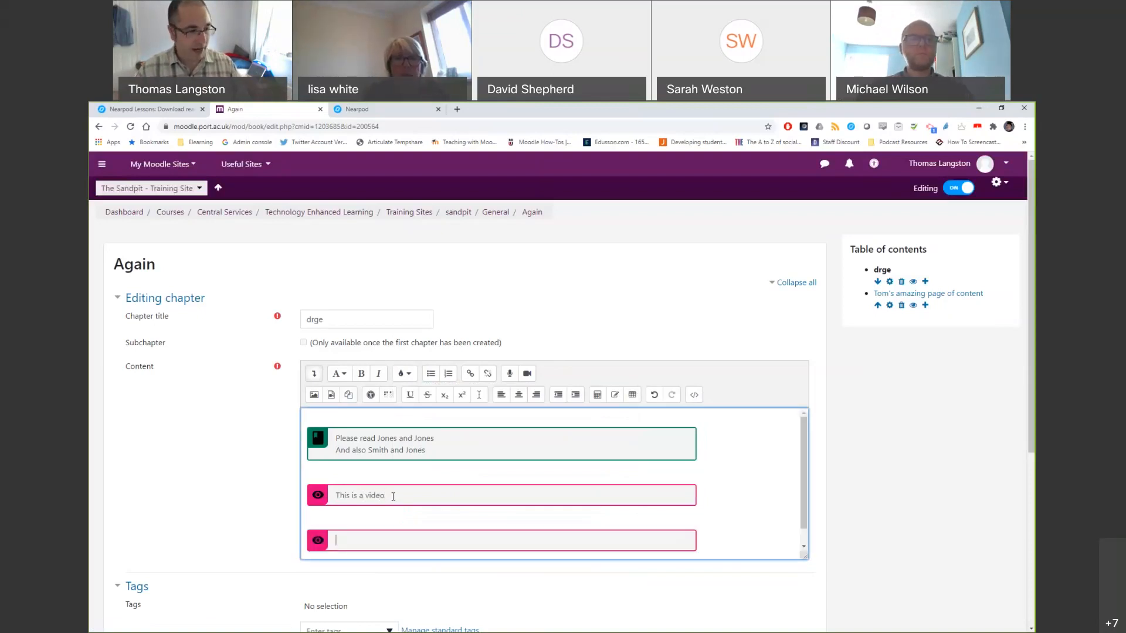
pyautogui.press('BackSpace')
pyautogui.write('drtger')
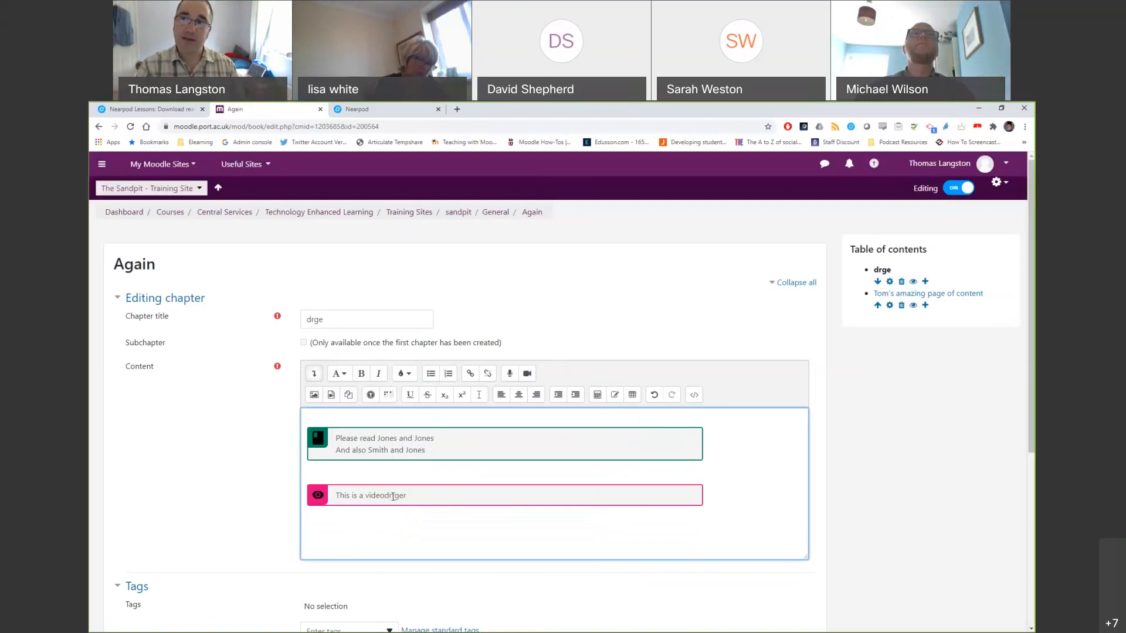
# - Add a new paragraph below the Watch box, clear its inherited style and enter "kjwefokwej" as plain text
pyautogui.press('Return')
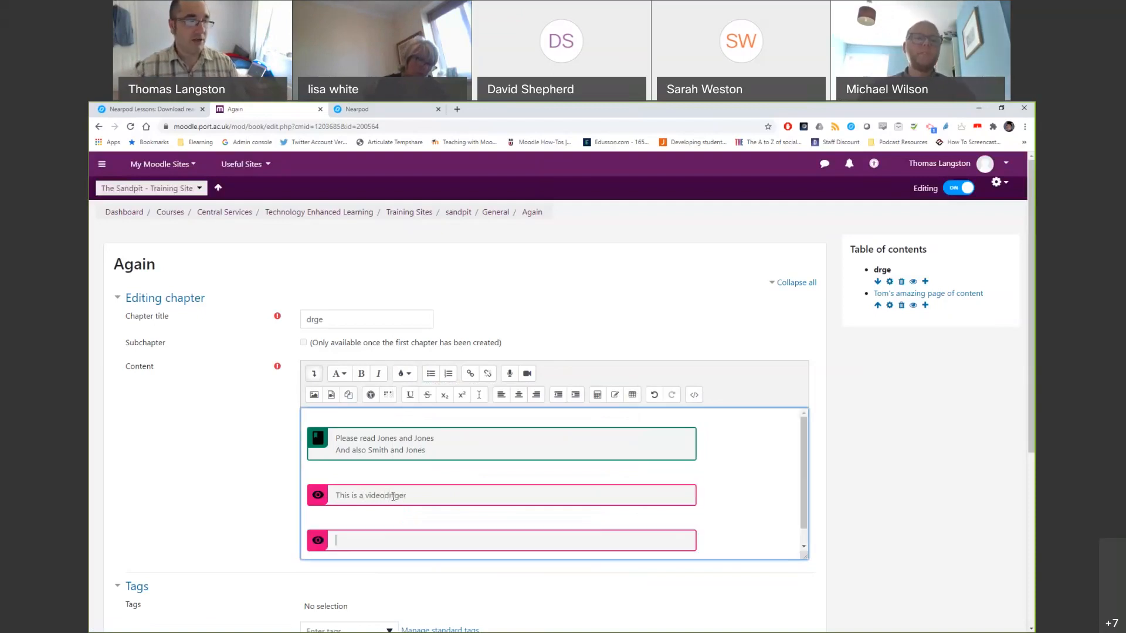
pyautogui.click(404, 374)
pyautogui.scroll(-3, 451, 417)
pyautogui.scroll(5, 451, 417)
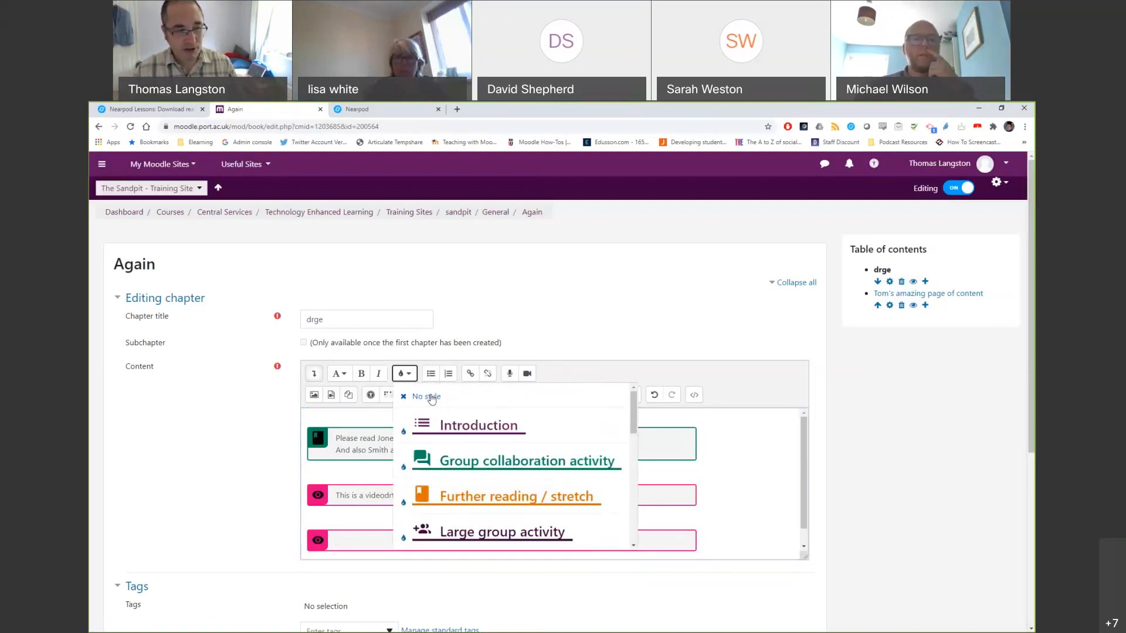
pyautogui.click(427, 397)
pyautogui.write('kjwefokwej')
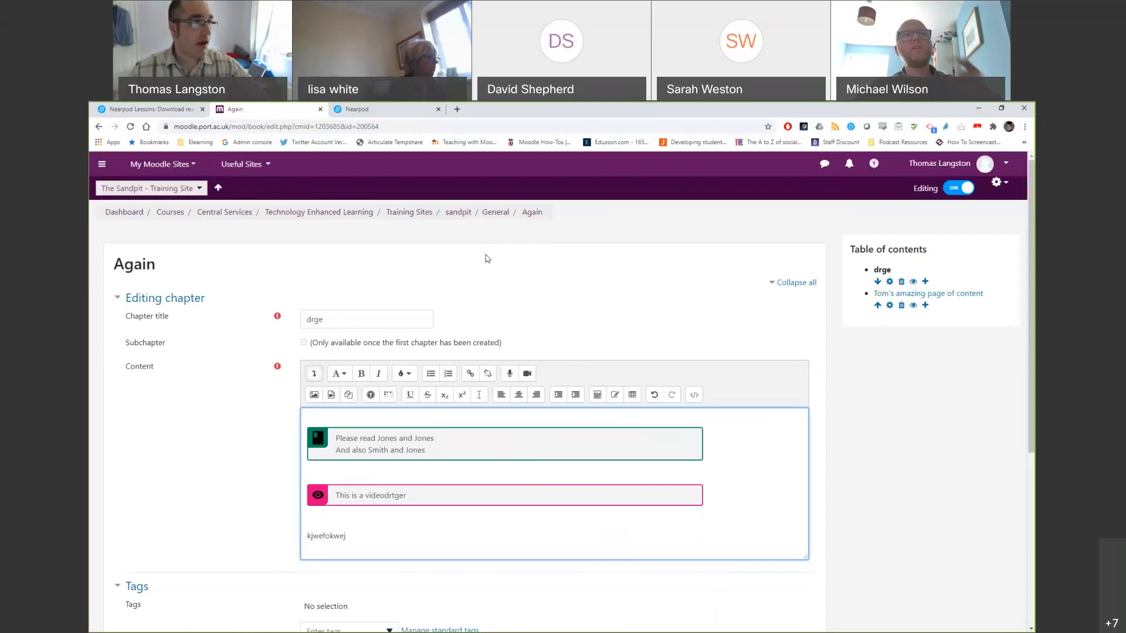
# - Leave the chapter editor without saving the changes and return to the sandpit course page
pyautogui.click(459, 214)
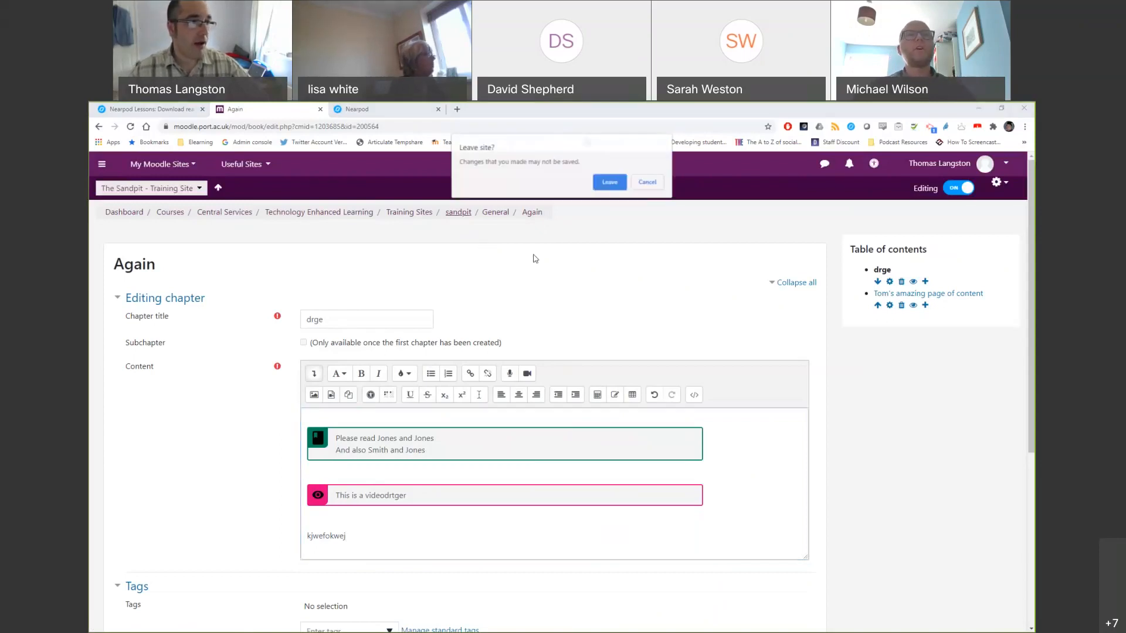
pyautogui.click(608, 181)
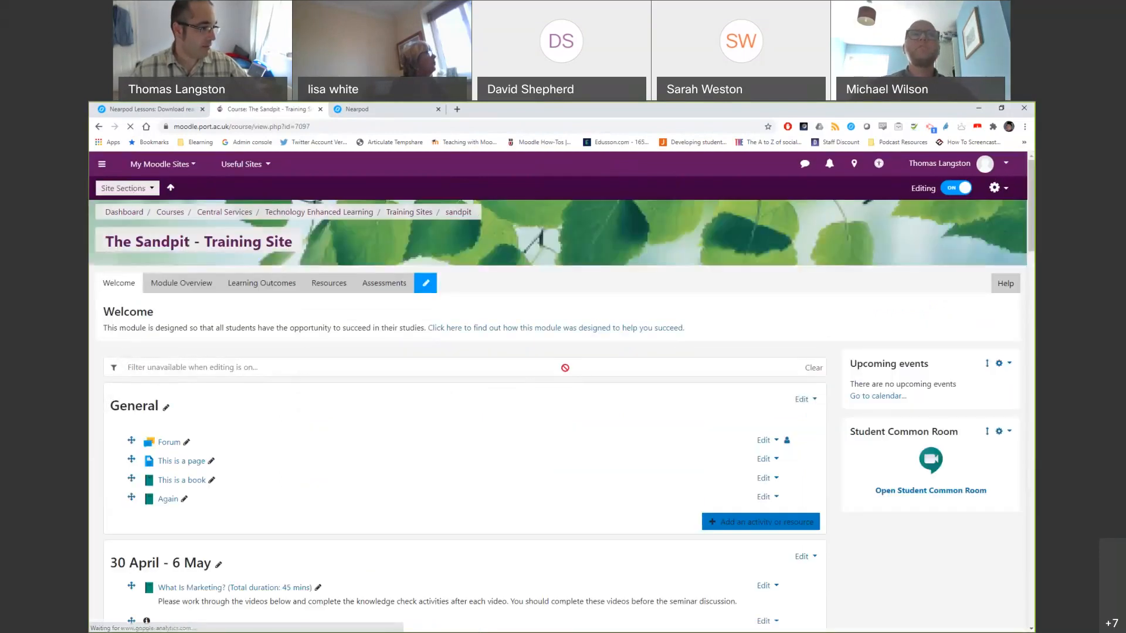
pyautogui.scroll(-3, 566, 373)
pyautogui.scroll(-5, 568, 373)
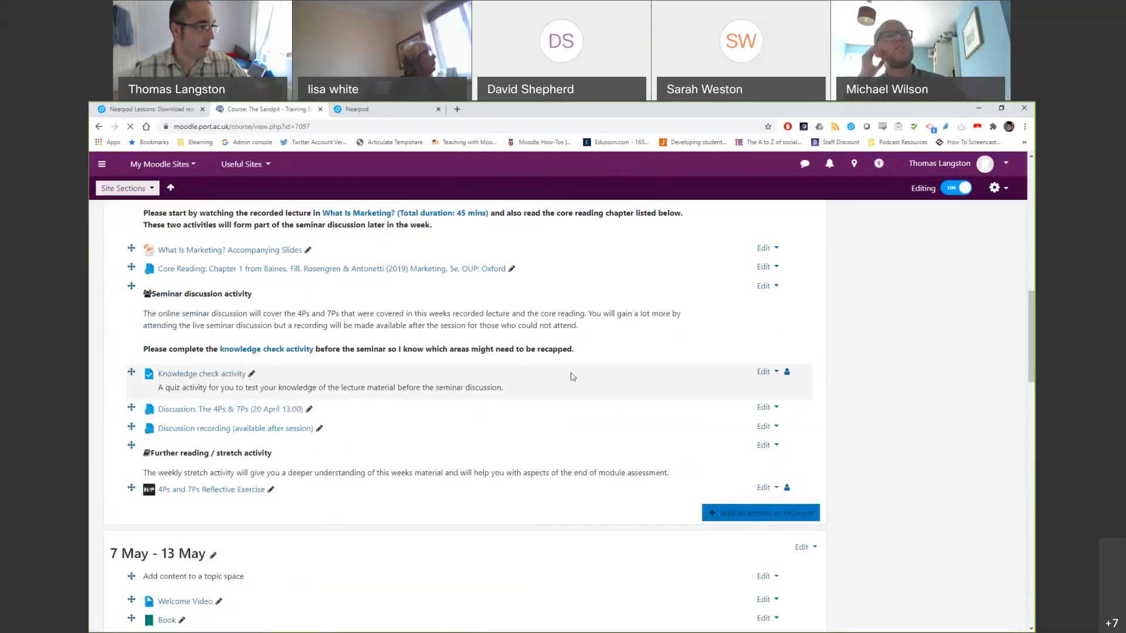
pyautogui.scroll(8, 746, 468)
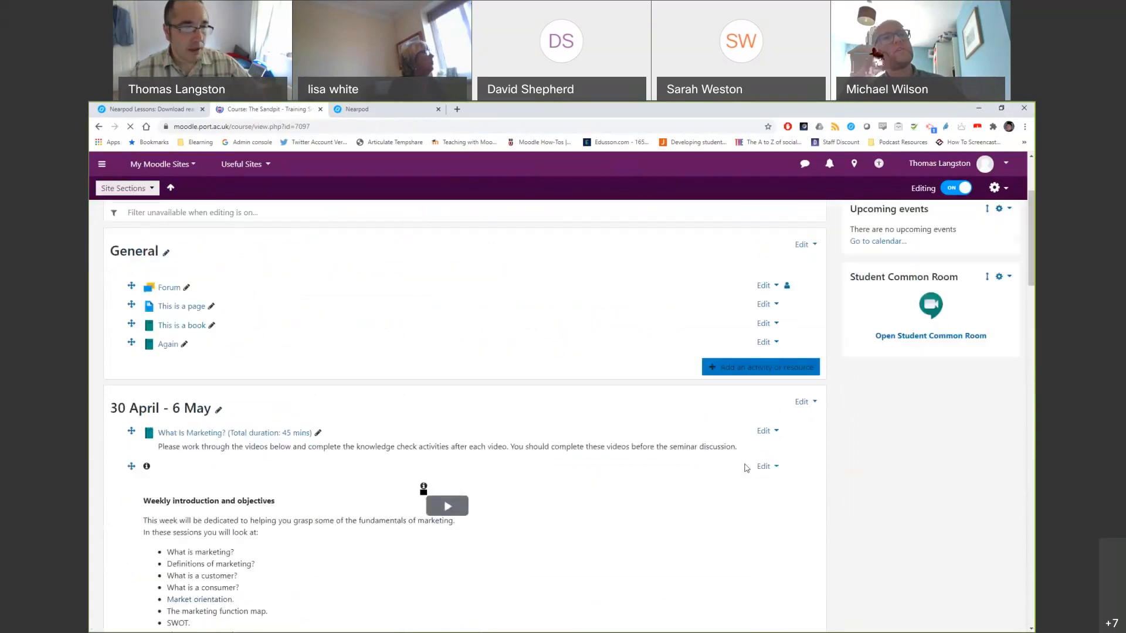
# - Start adding a new Quiz activity to the General section
pyautogui.click(744, 417)
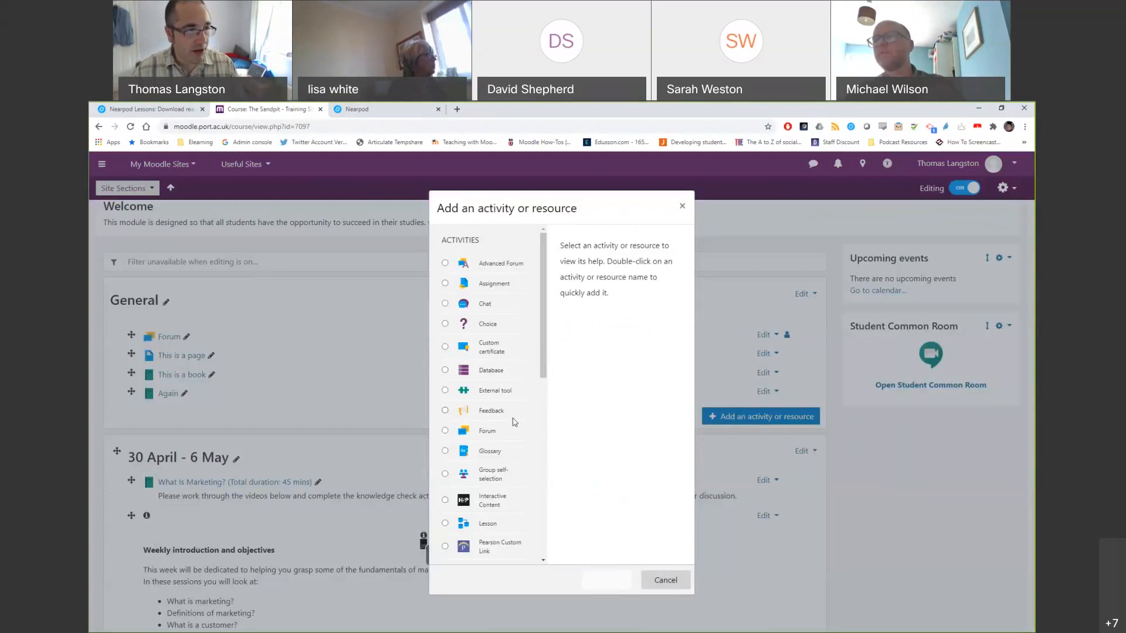
pyautogui.scroll(-3, 522, 425)
pyautogui.scroll(-1, 531, 426)
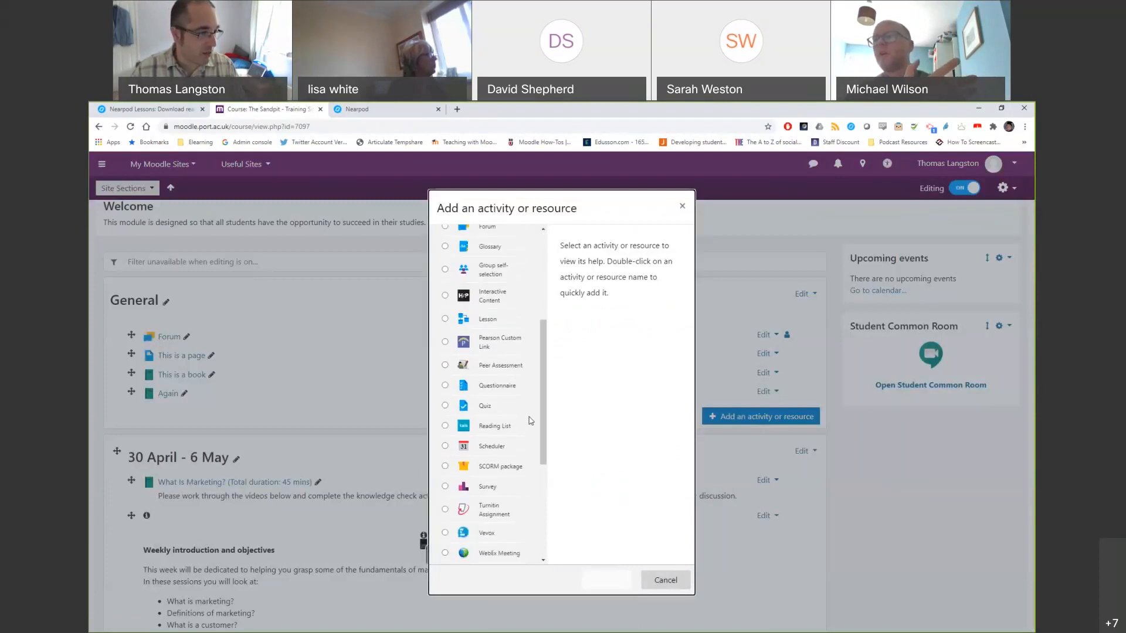
pyautogui.click(485, 411)
pyautogui.click(606, 580)
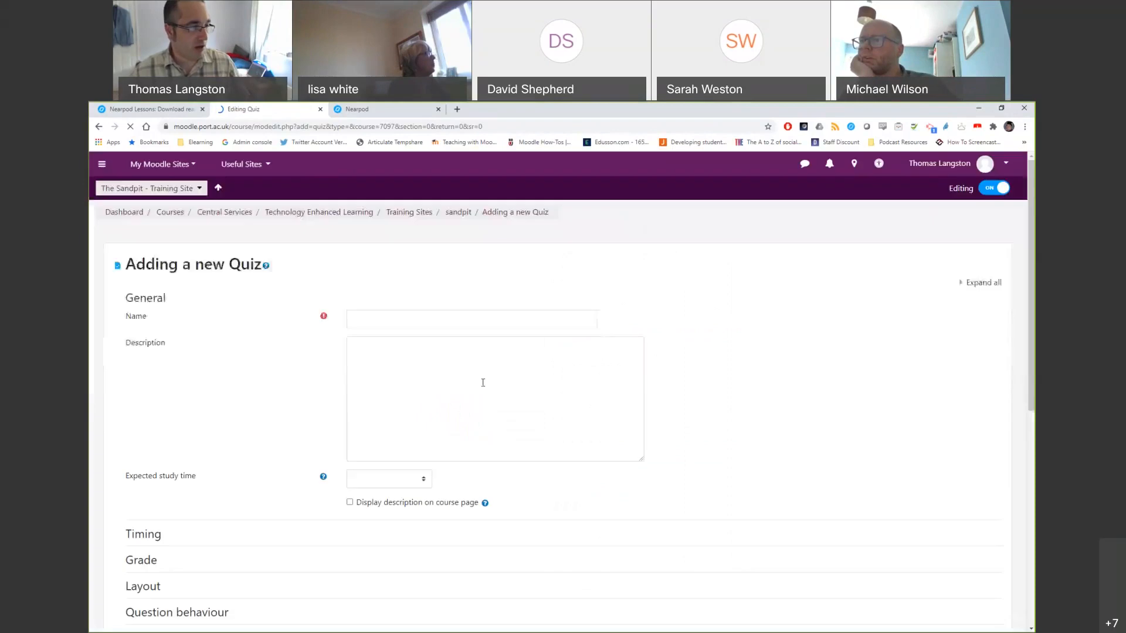
# - Expand the quiz's review options and question behaviour settings and set how questions behave to Immediate feedback
pyautogui.scroll(-6, 365, 391)
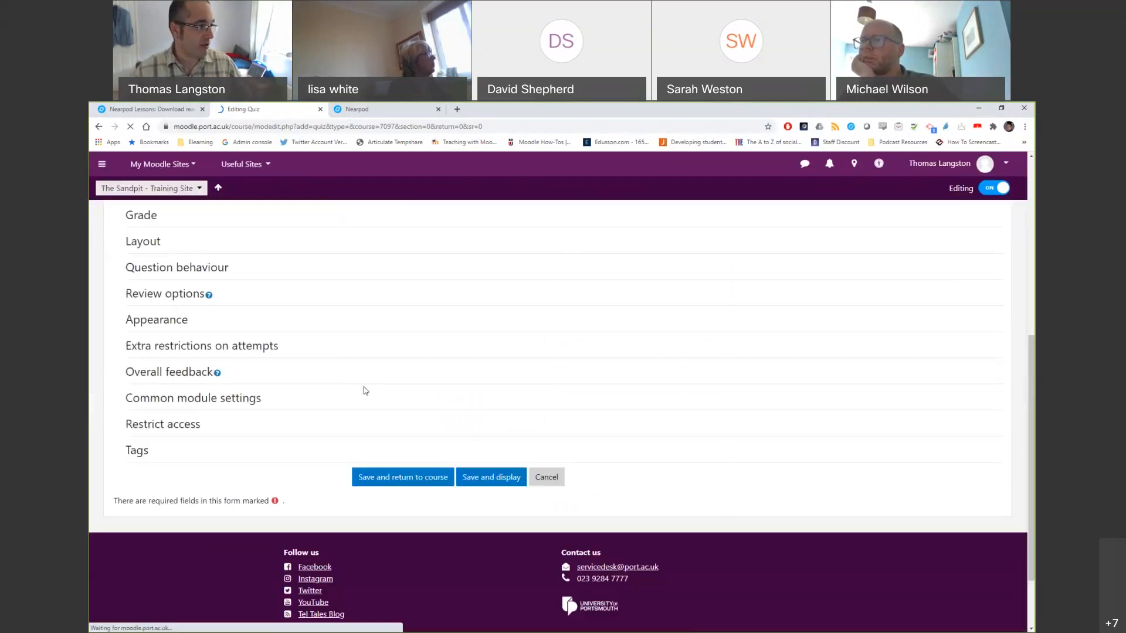
pyautogui.click(181, 294)
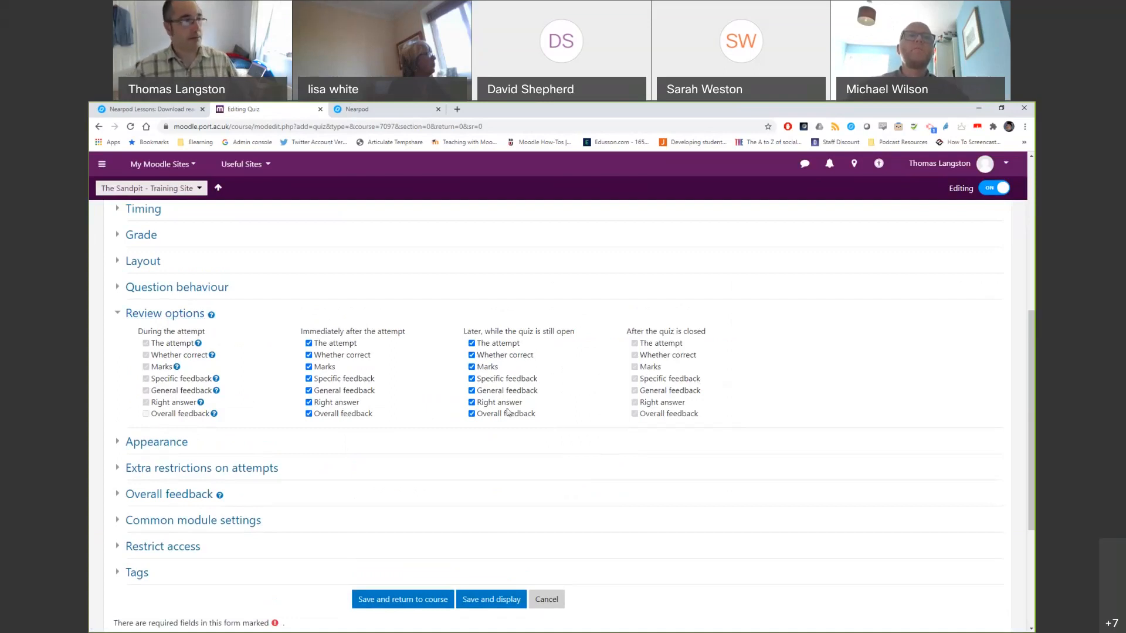
pyautogui.click(227, 288)
pyautogui.scroll(-2, 502, 377)
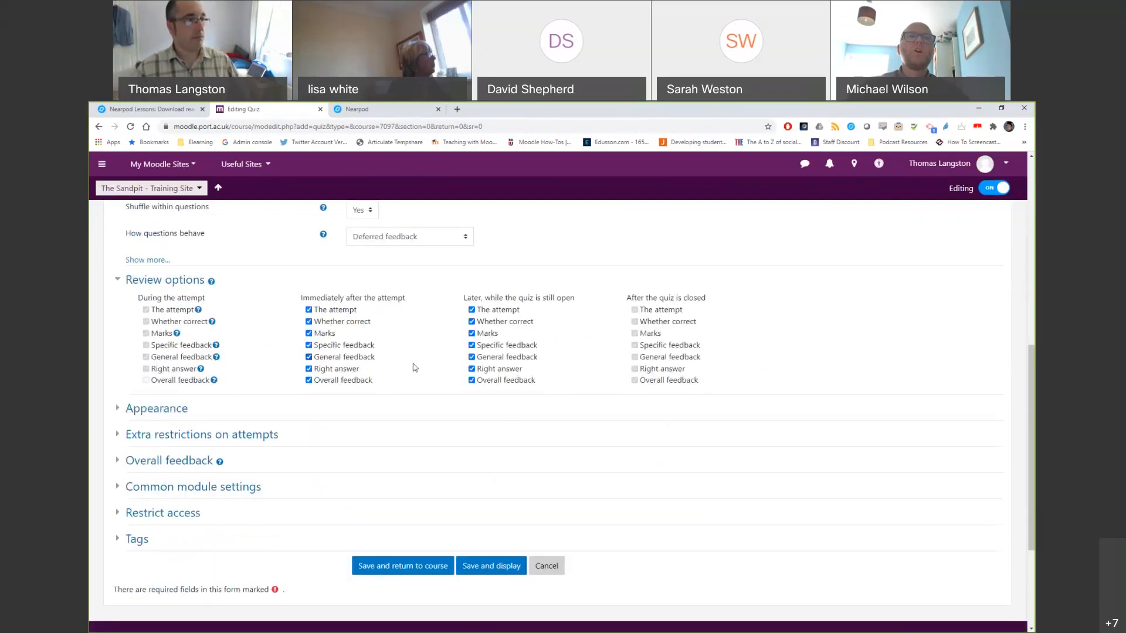
pyautogui.scroll(1, 501, 377)
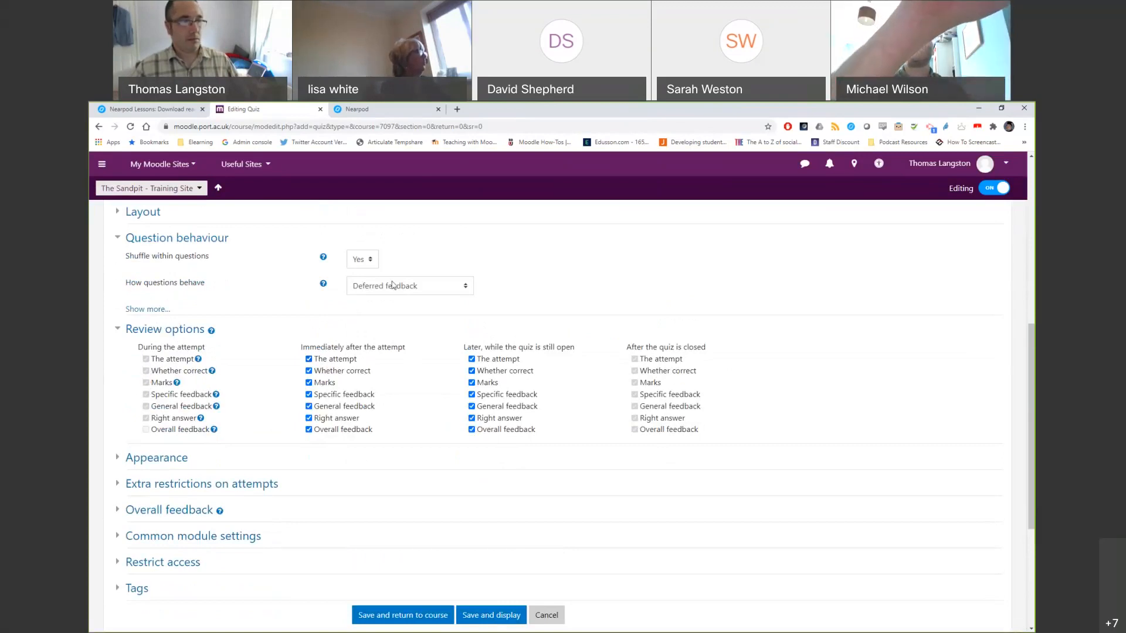
pyautogui.click(409, 286)
pyautogui.click(386, 346)
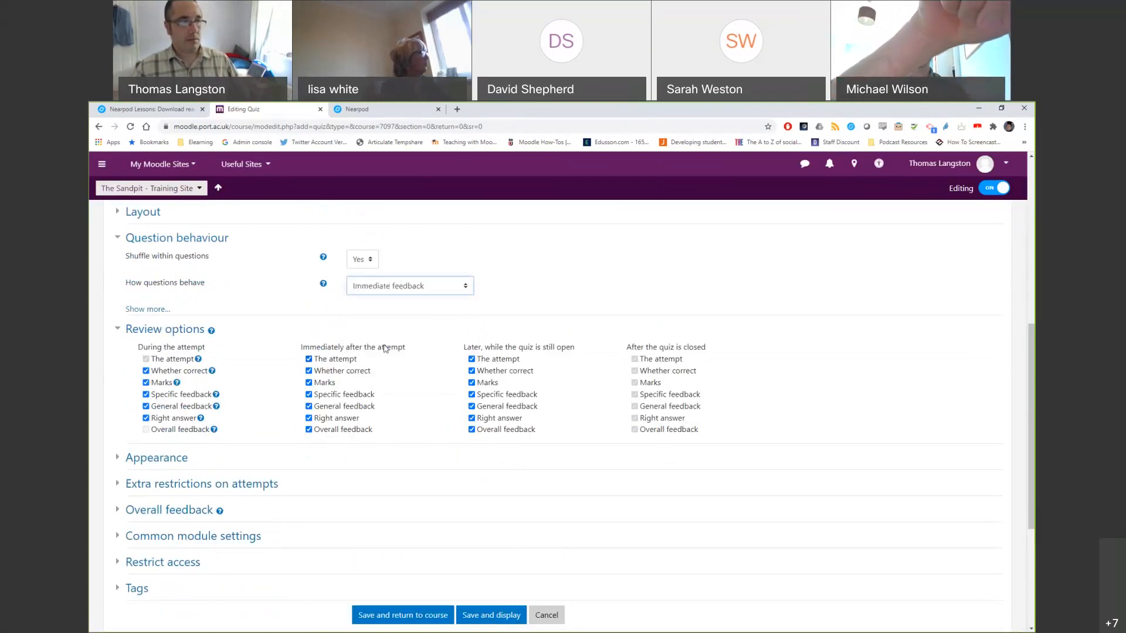
# - Try turning off Marks during and immediately after the attempt and General feedback immediately after it, and restore all three review options
pyautogui.click(155, 386)
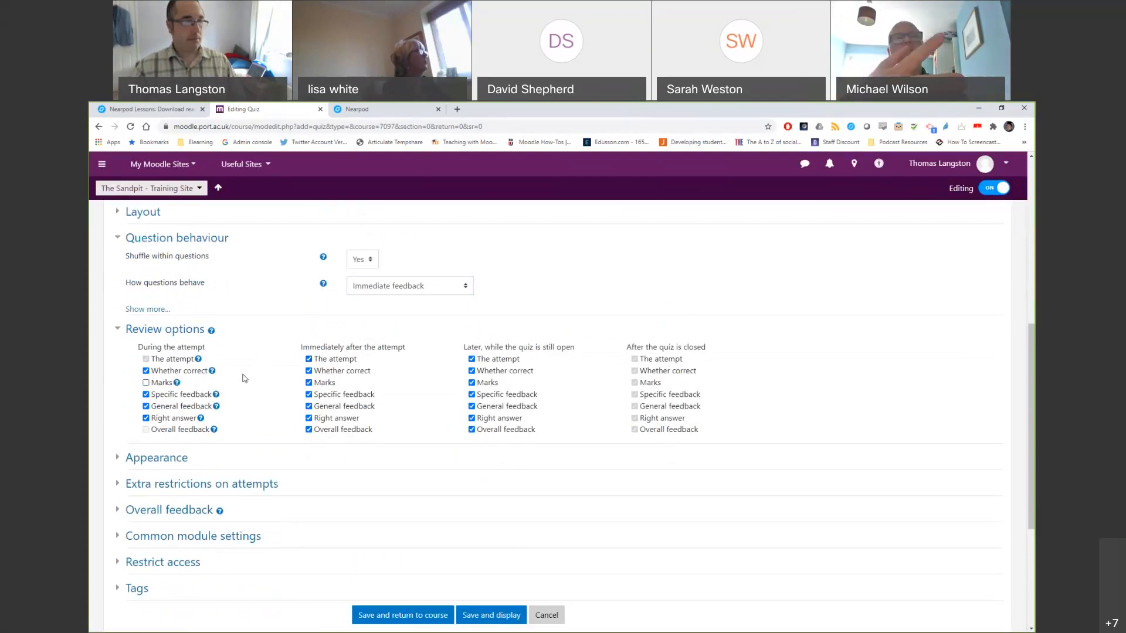
pyautogui.click(309, 382)
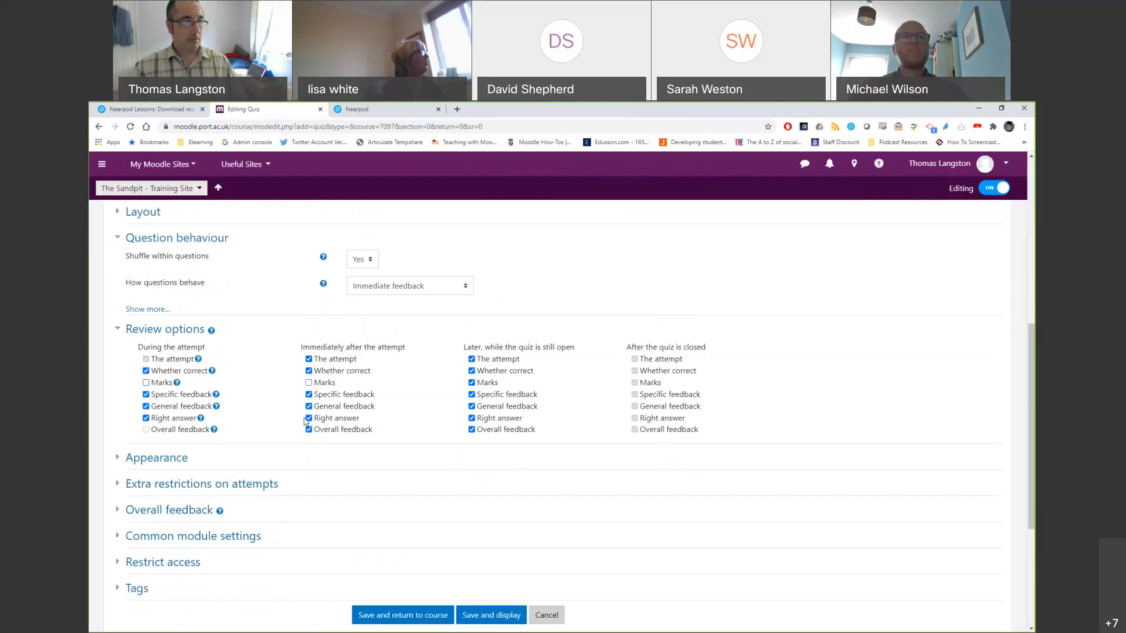
pyautogui.click(344, 406)
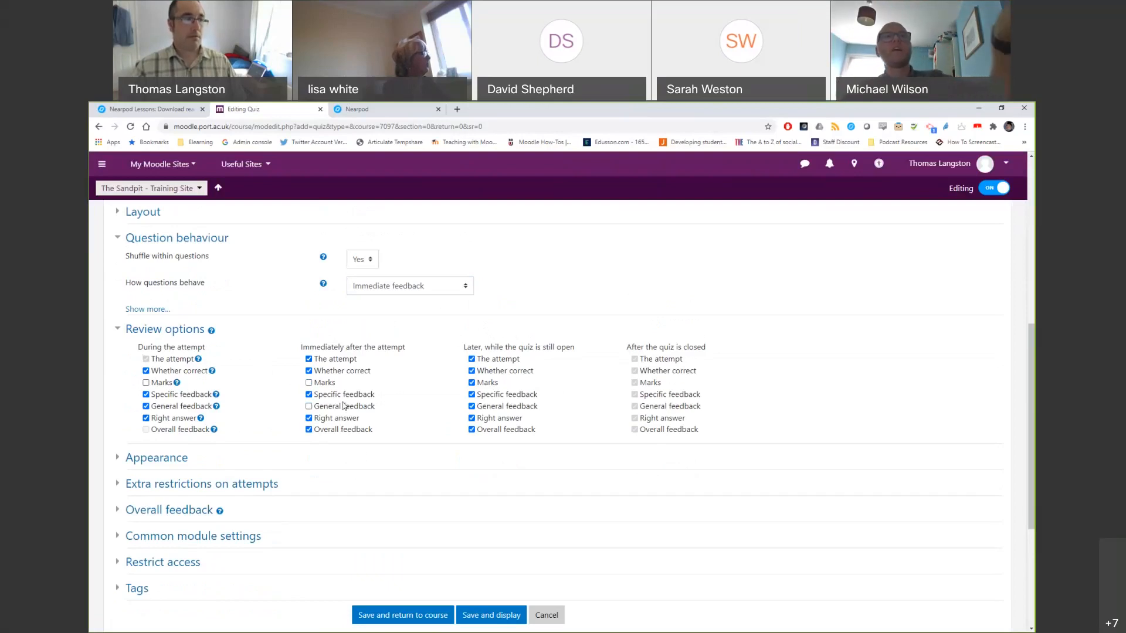
pyautogui.click(309, 406)
pyautogui.click(309, 382)
pyautogui.click(146, 383)
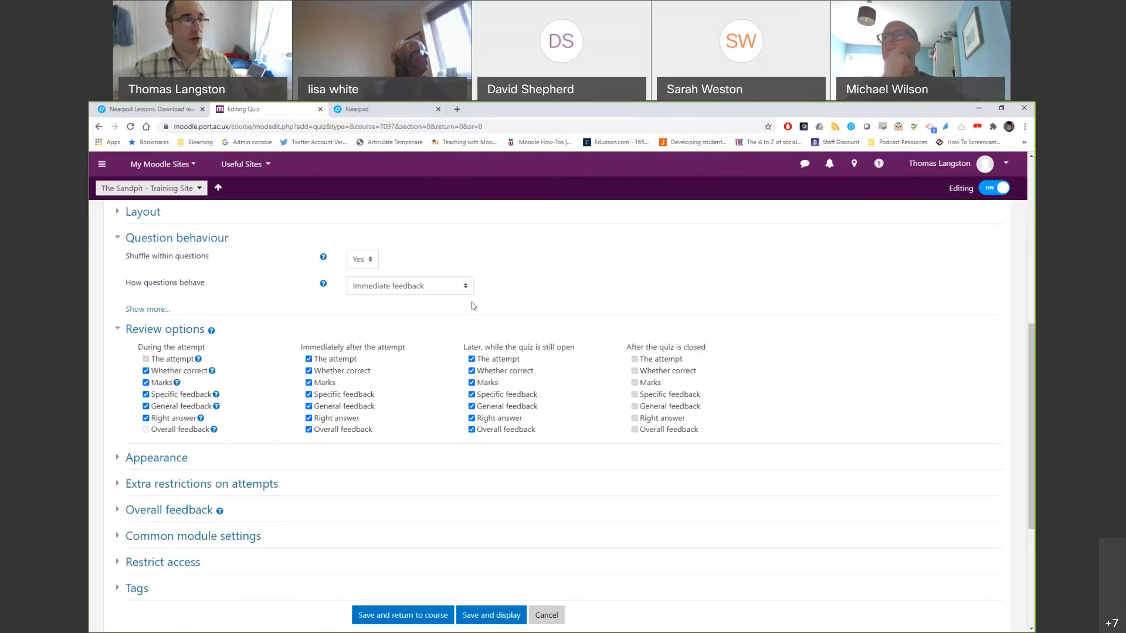
# - Examine the available question behaviour choices without changing the selection and cancel the new quiz
pyautogui.scroll(1, 474, 305)
pyautogui.click(470, 335)
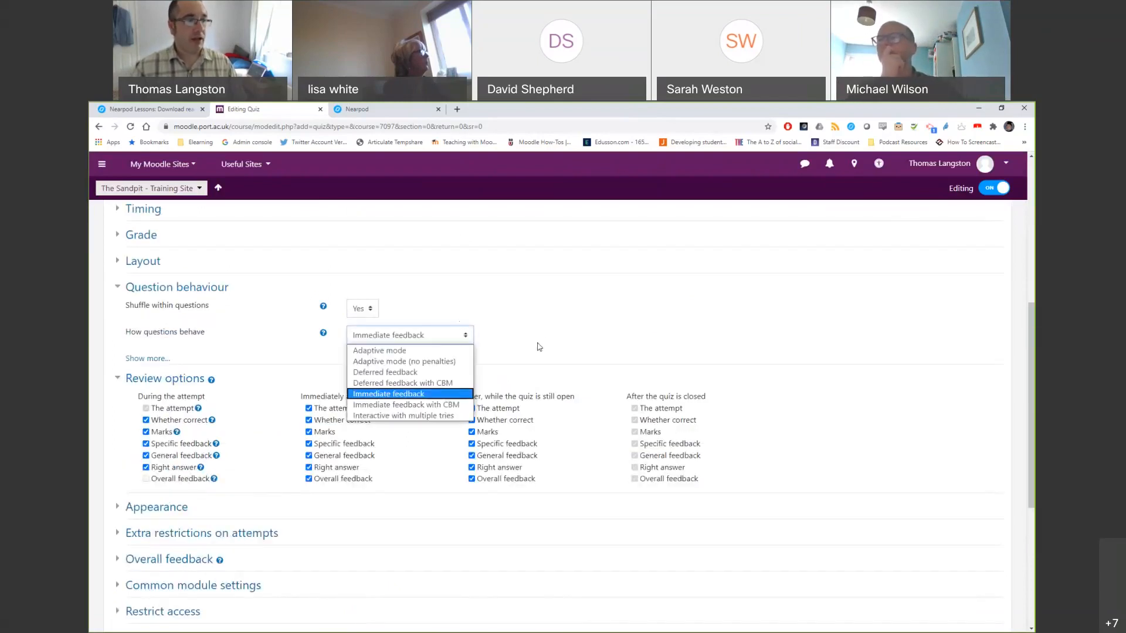
pyautogui.scroll(-1, 540, 347)
pyautogui.click(466, 286)
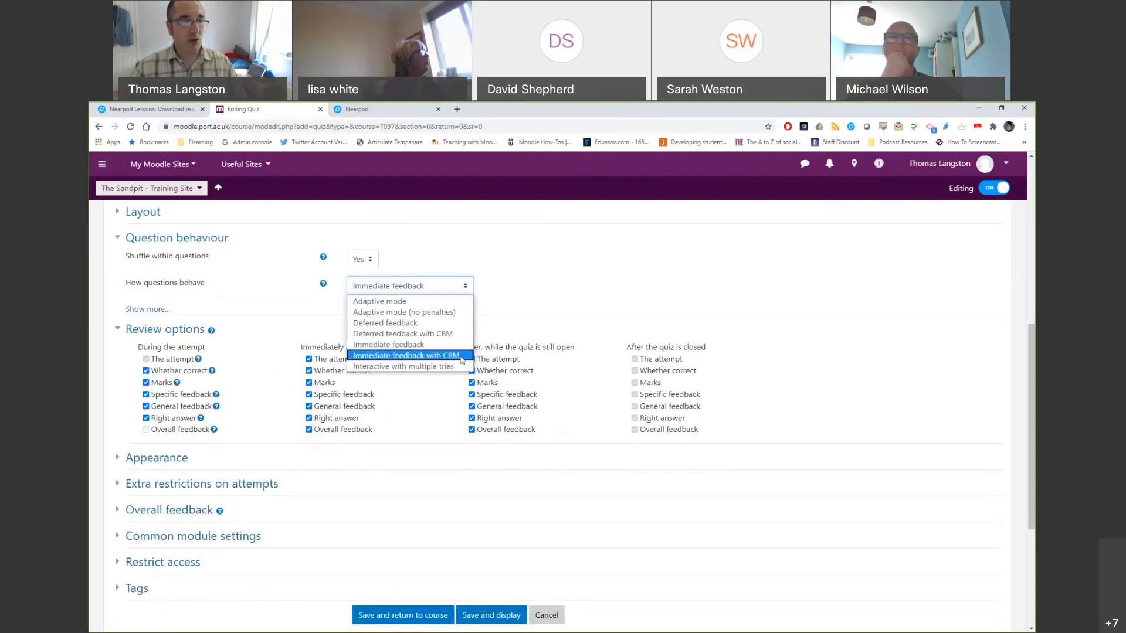
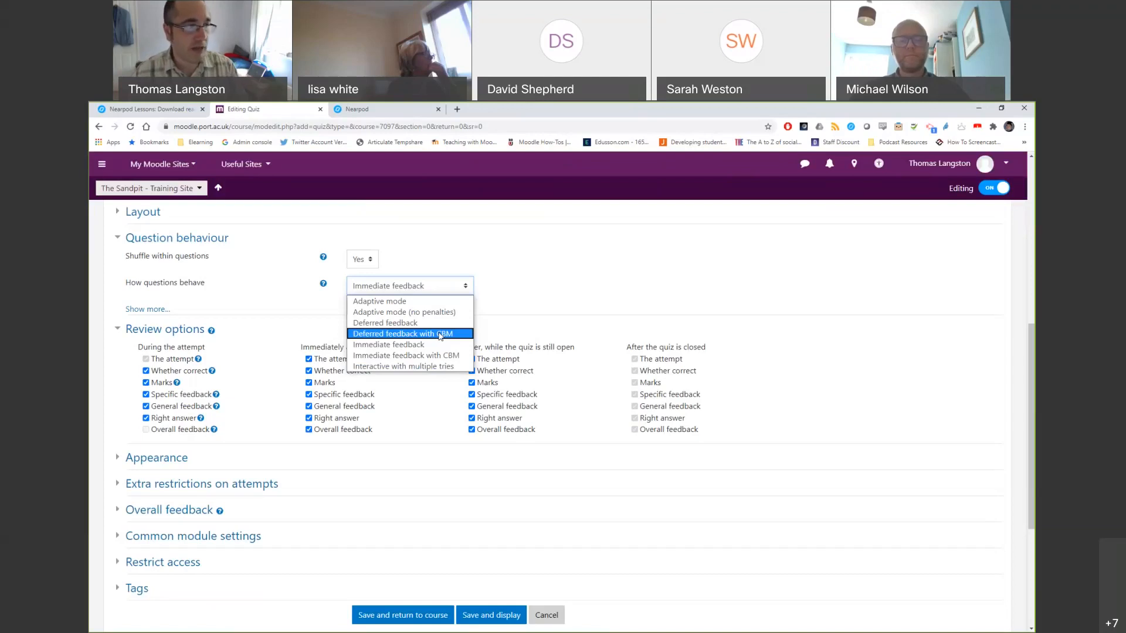
pyautogui.click(568, 291)
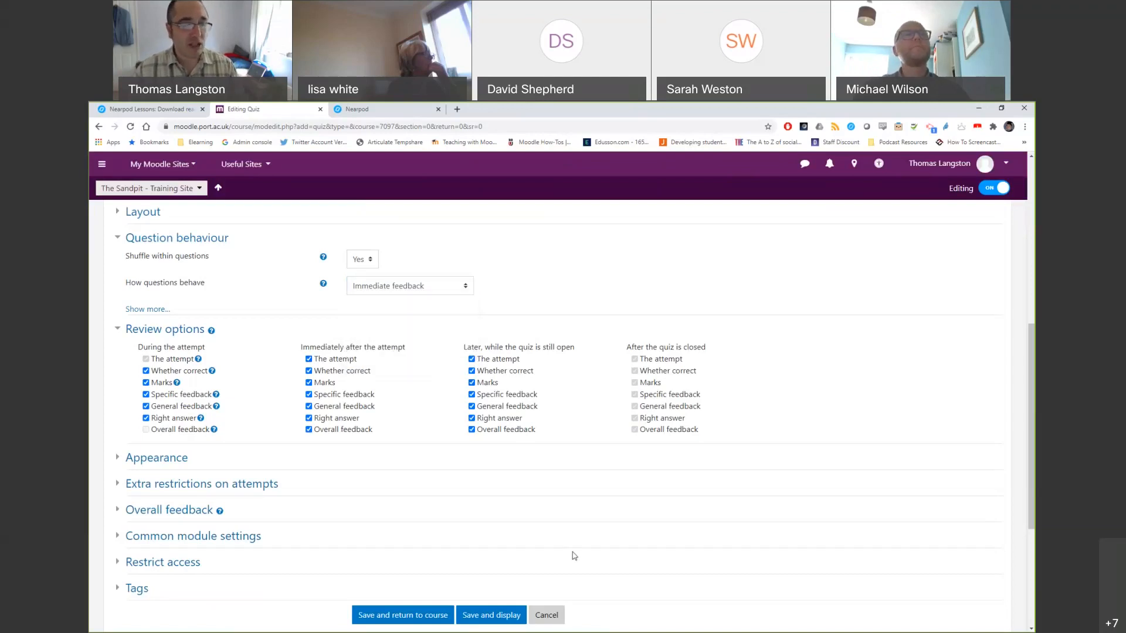
pyautogui.click(544, 615)
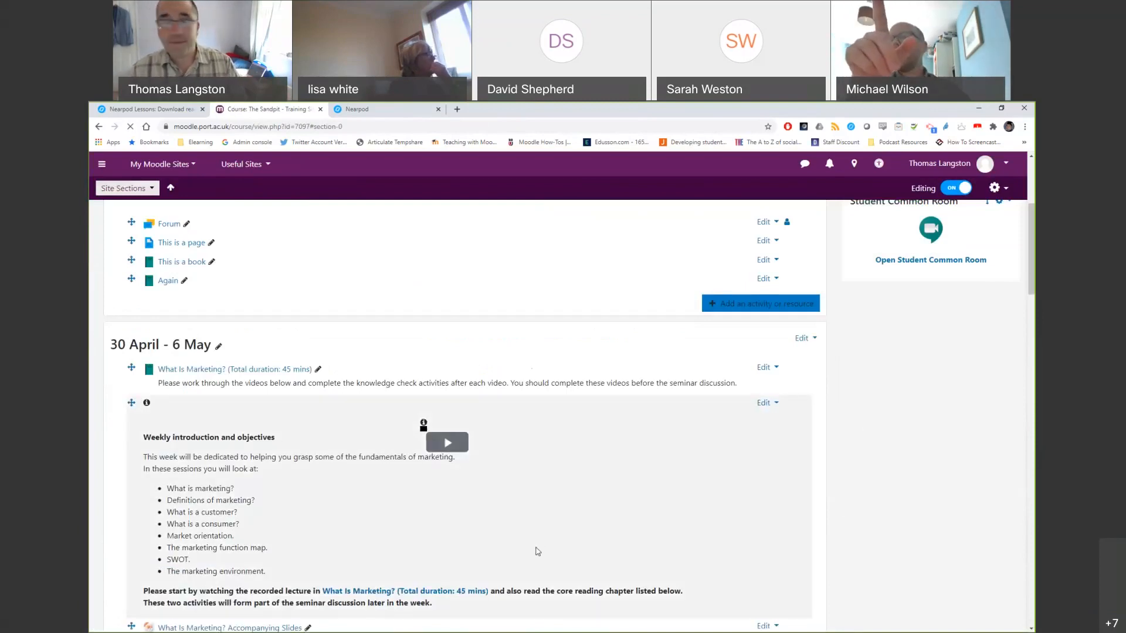
# - Start adding a Reading List activity to the General section
pyautogui.scroll(1, 635, 610)
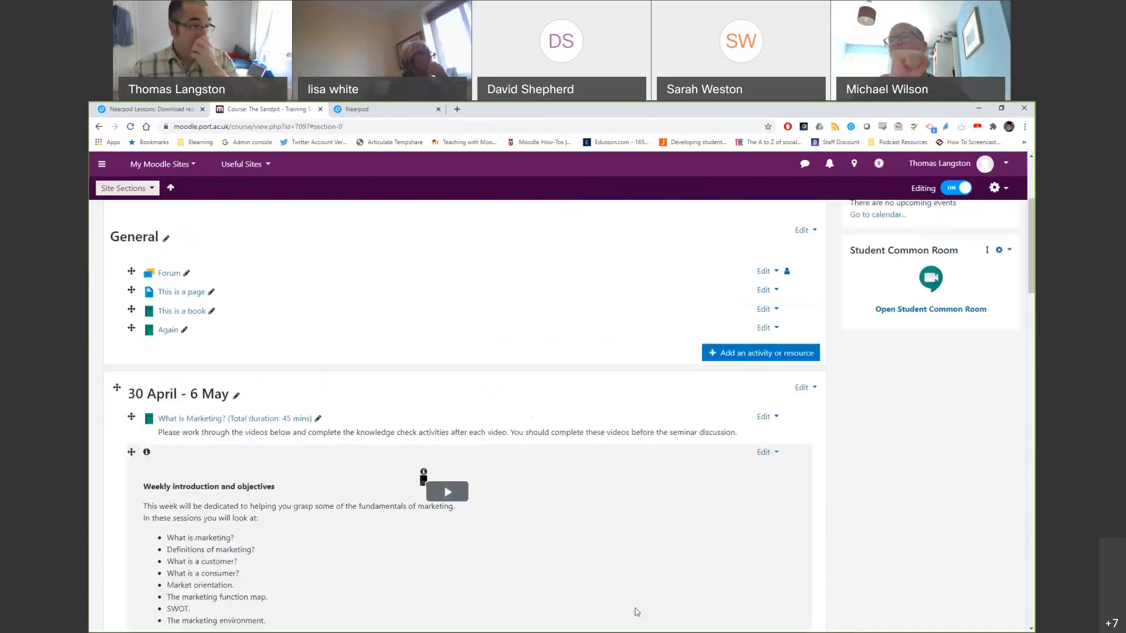
pyautogui.scroll(3, 617, 577)
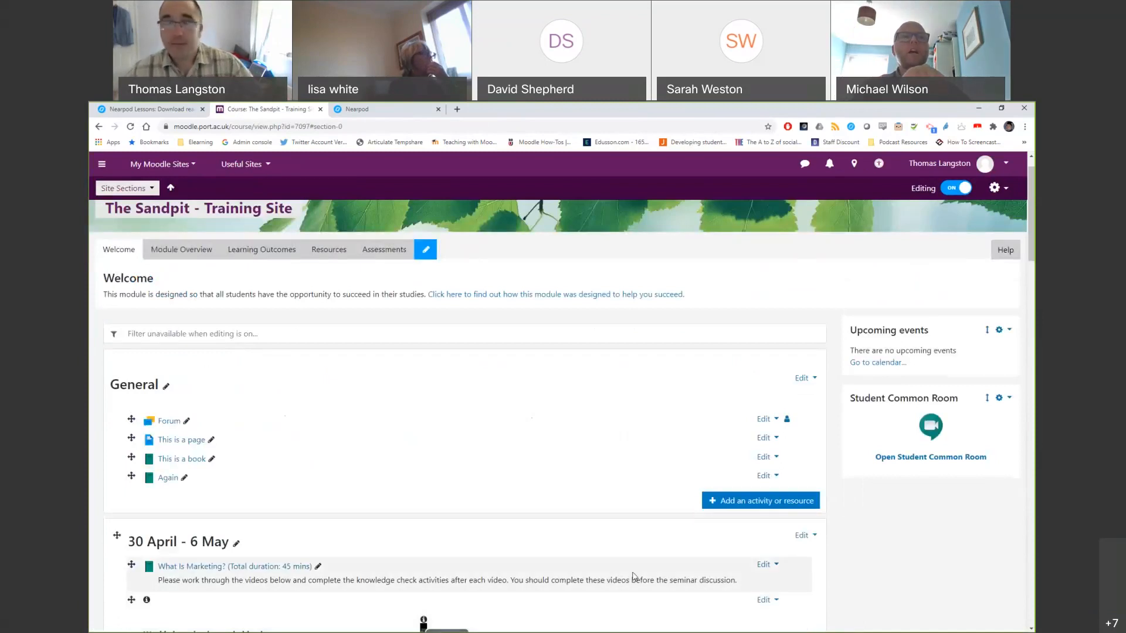
pyautogui.click(726, 502)
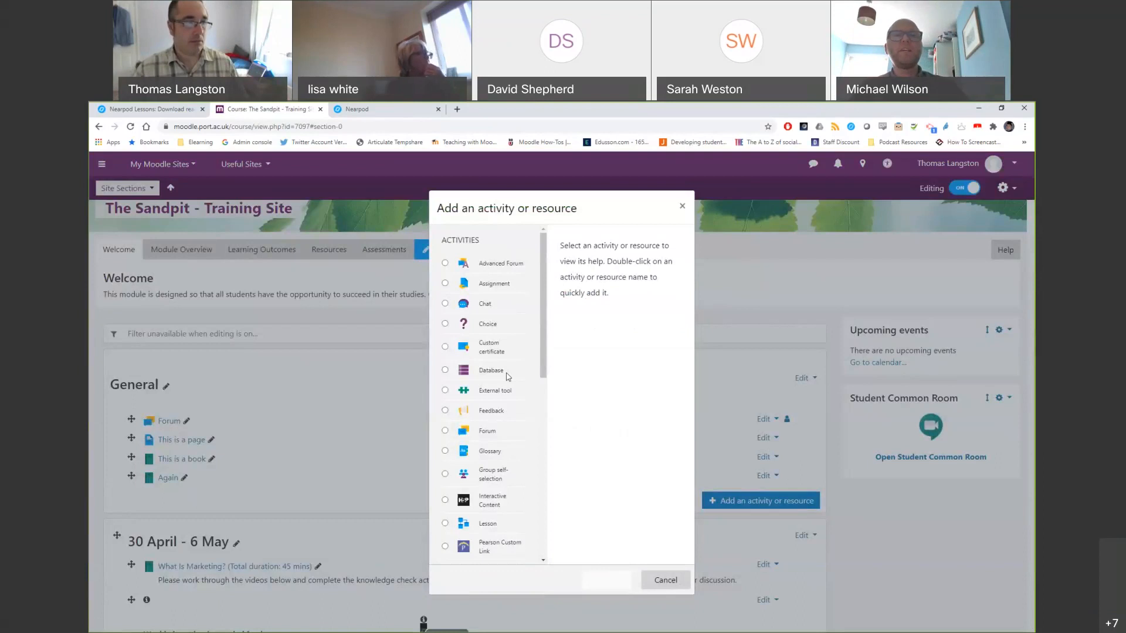
pyautogui.scroll(-1, 535, 393)
pyautogui.scroll(-4, 534, 392)
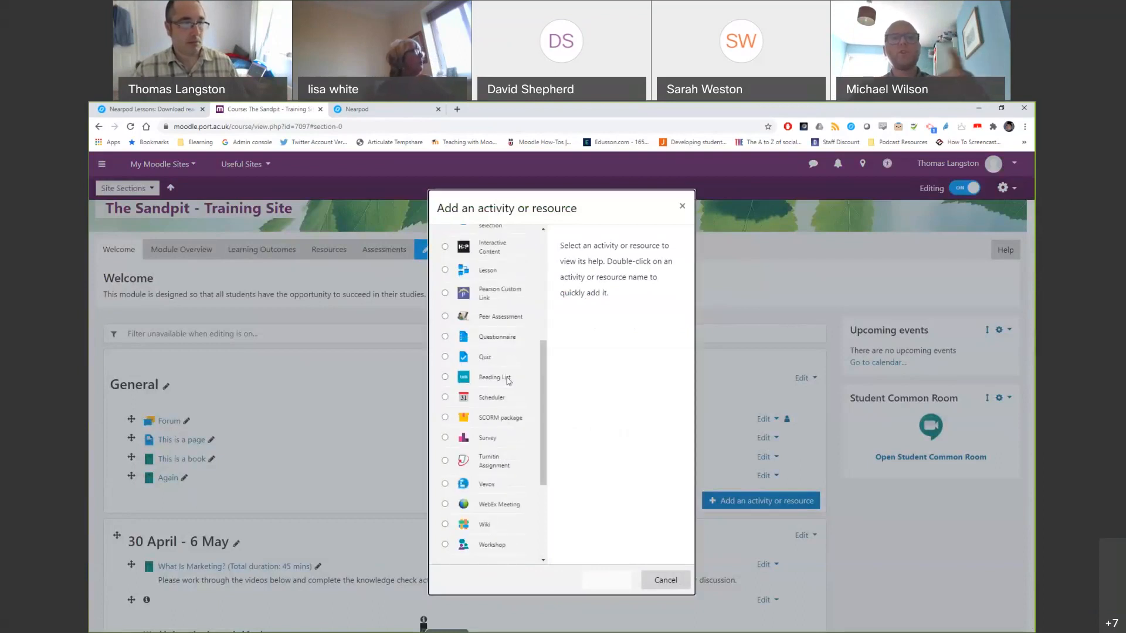
pyautogui.click(516, 382)
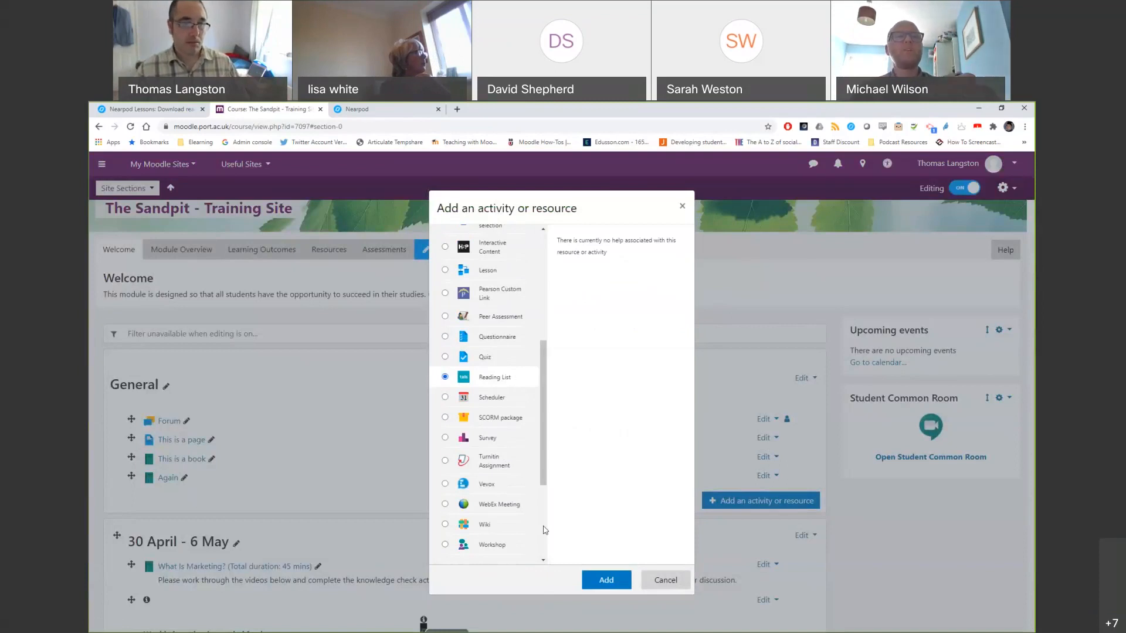
pyautogui.click(604, 581)
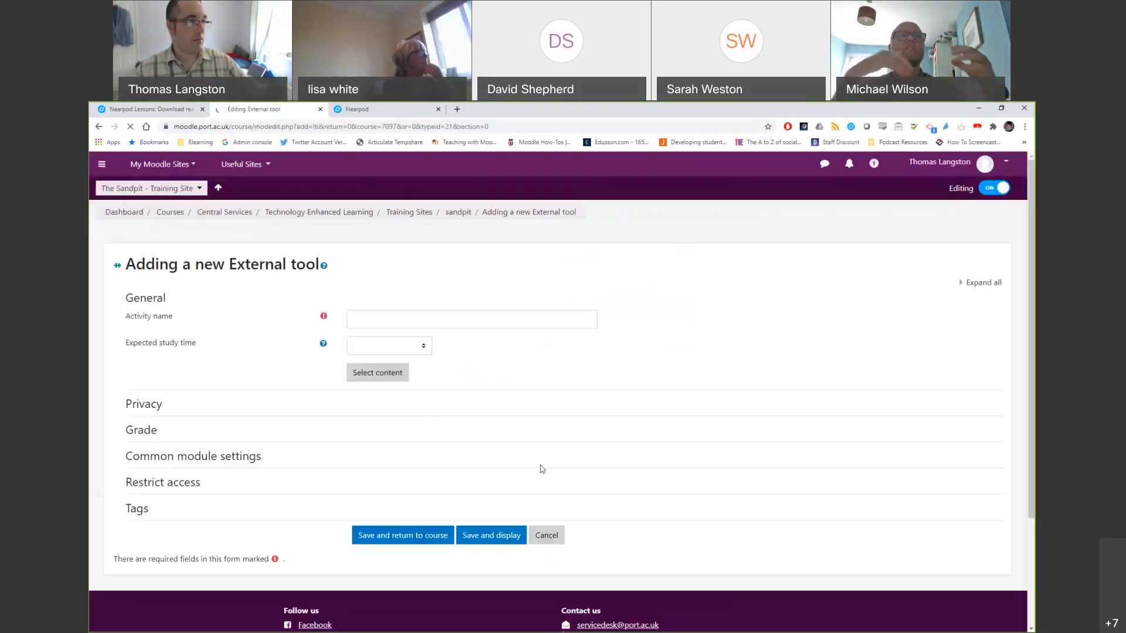
# - Name the new external tool activity Reading List and set its expected study time to 45 minutes
pyautogui.click(478, 321)
pyautogui.write('Readbb')
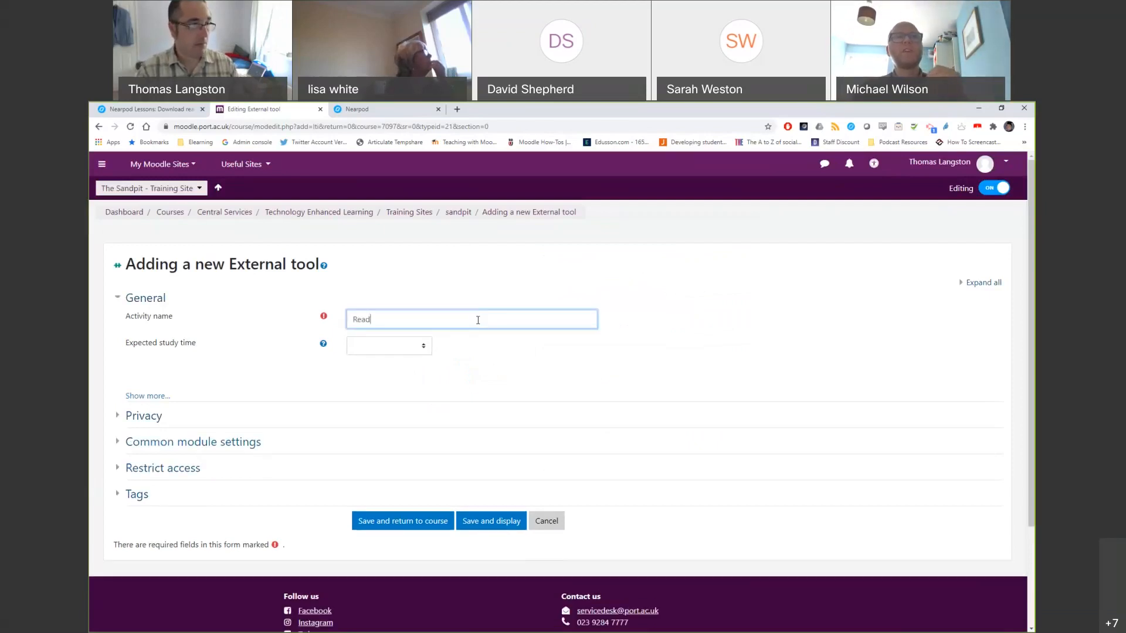
pyautogui.press('BackSpace')
pyautogui.press('BackSpace')
pyautogui.write('ing L')
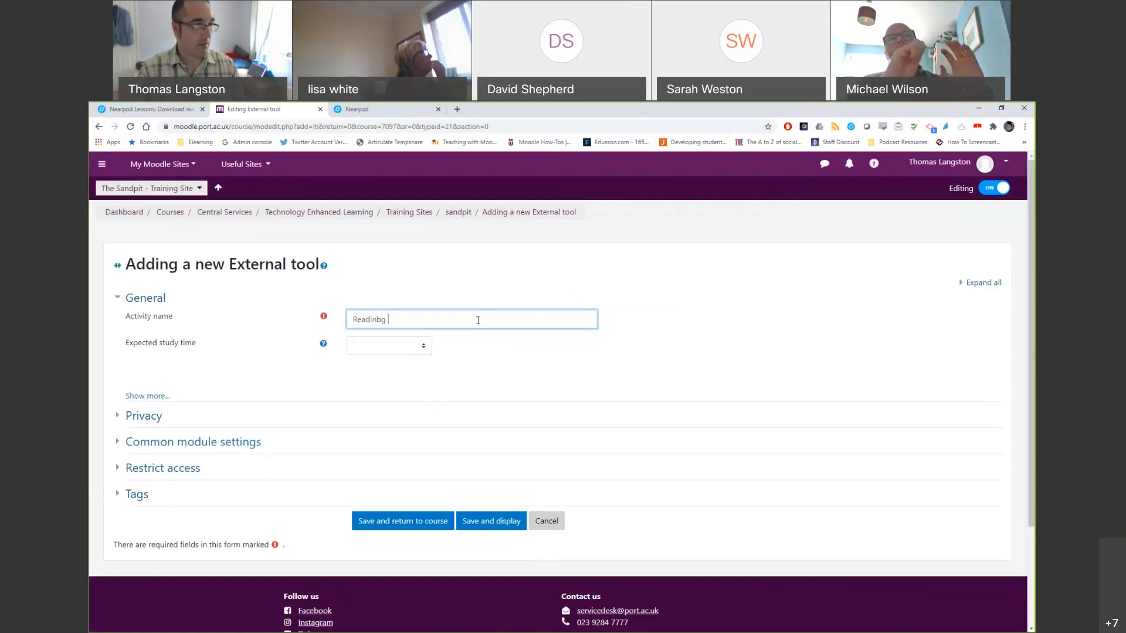
pyautogui.write('ist')
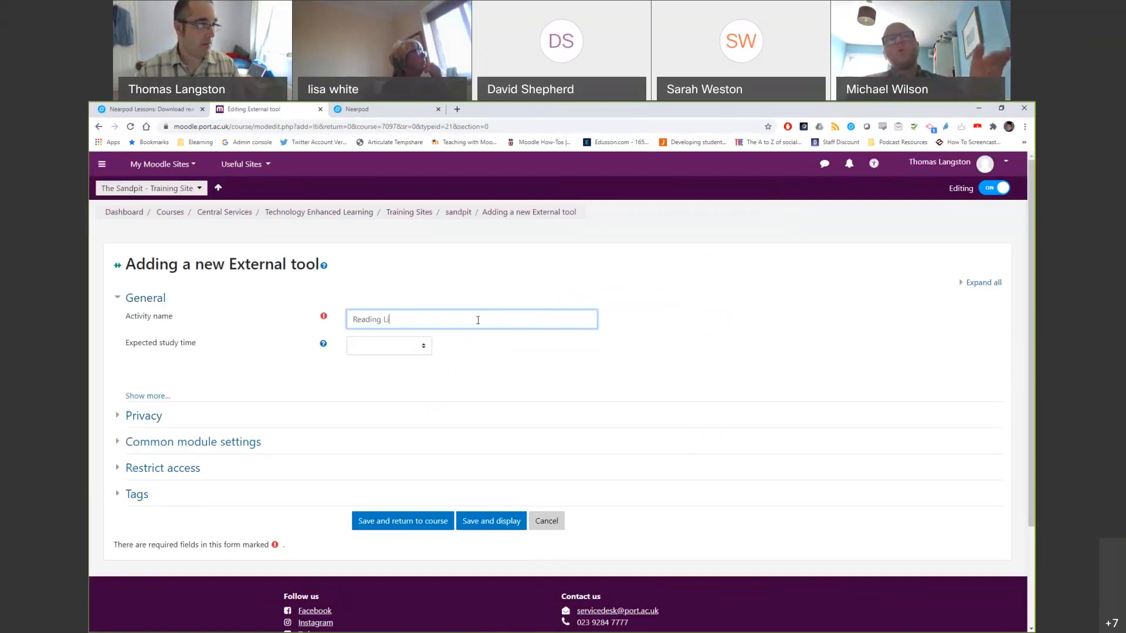
pyautogui.click(420, 346)
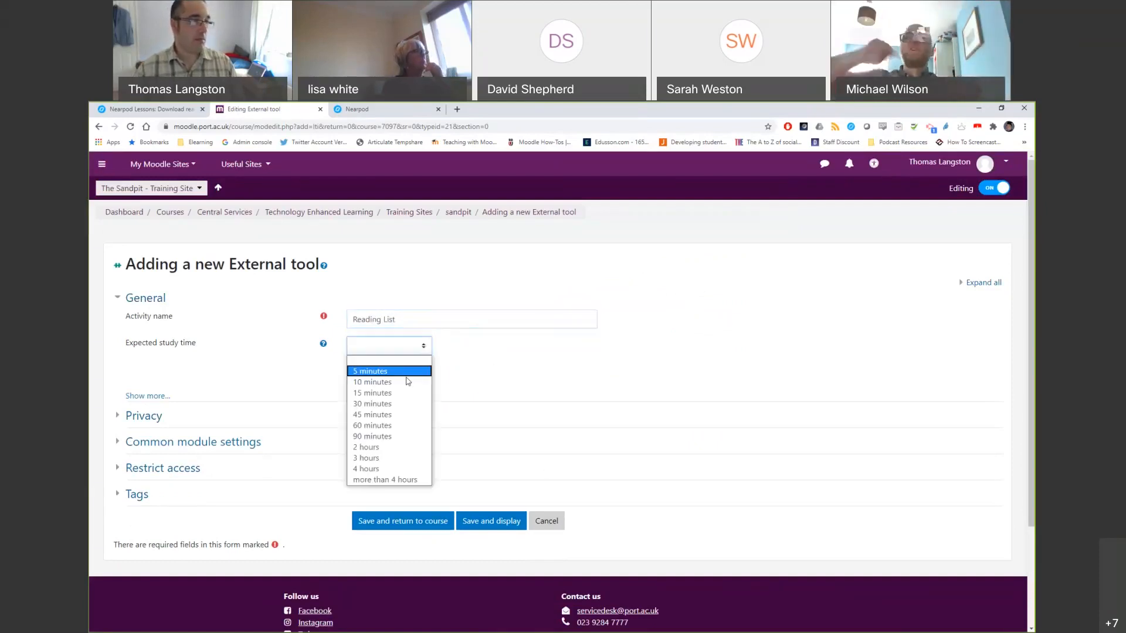
pyautogui.click(381, 415)
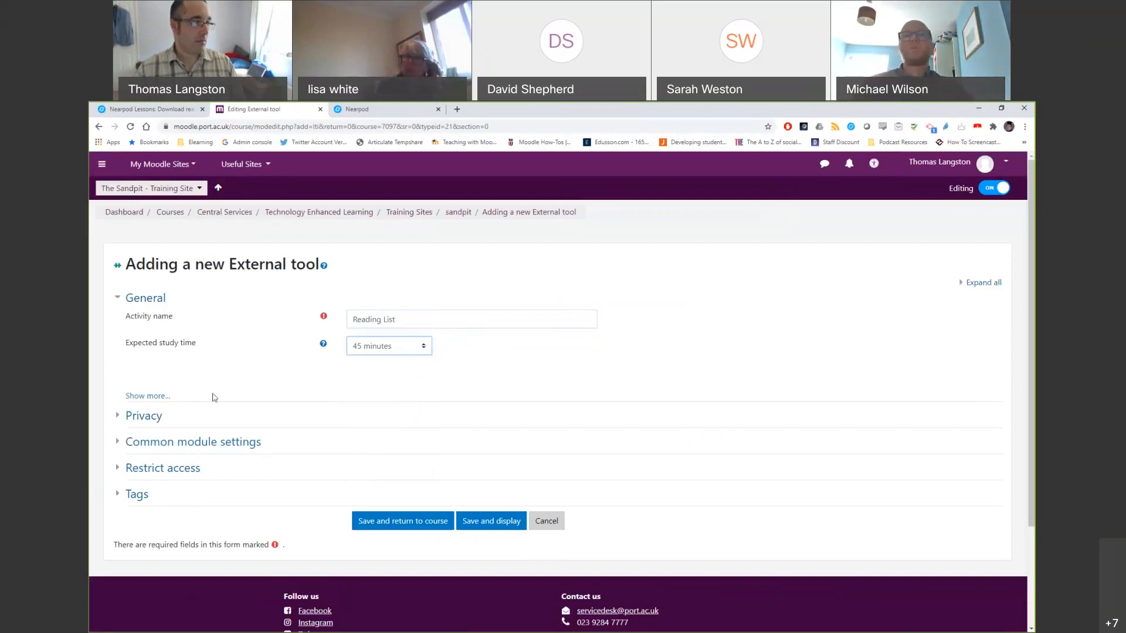
# - Reveal the additional general settings of the reading list activity, review them, and save the activity back to the course
pyautogui.click(150, 396)
pyautogui.scroll(-3, 285, 397)
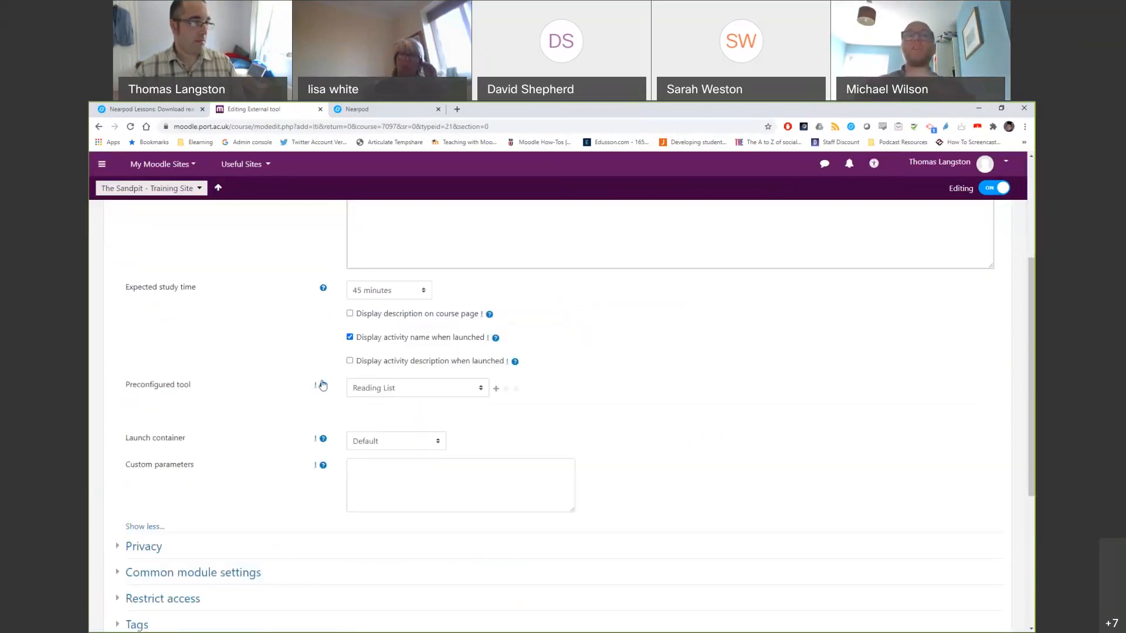
pyautogui.scroll(-1, 325, 388)
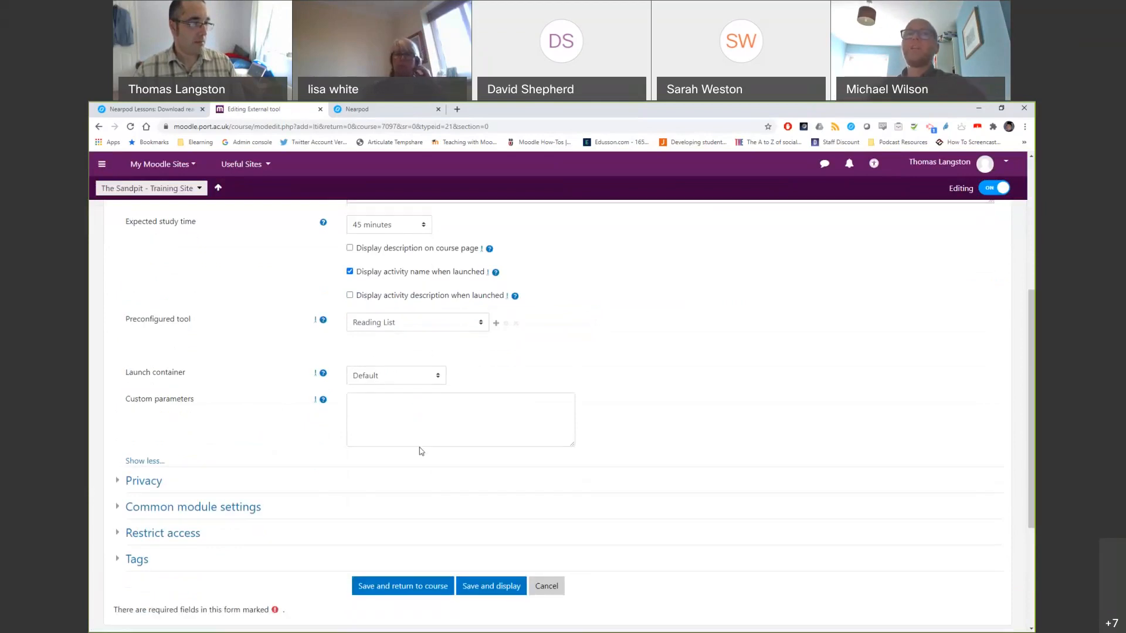
pyautogui.scroll(-3, 420, 452)
pyautogui.click(409, 461)
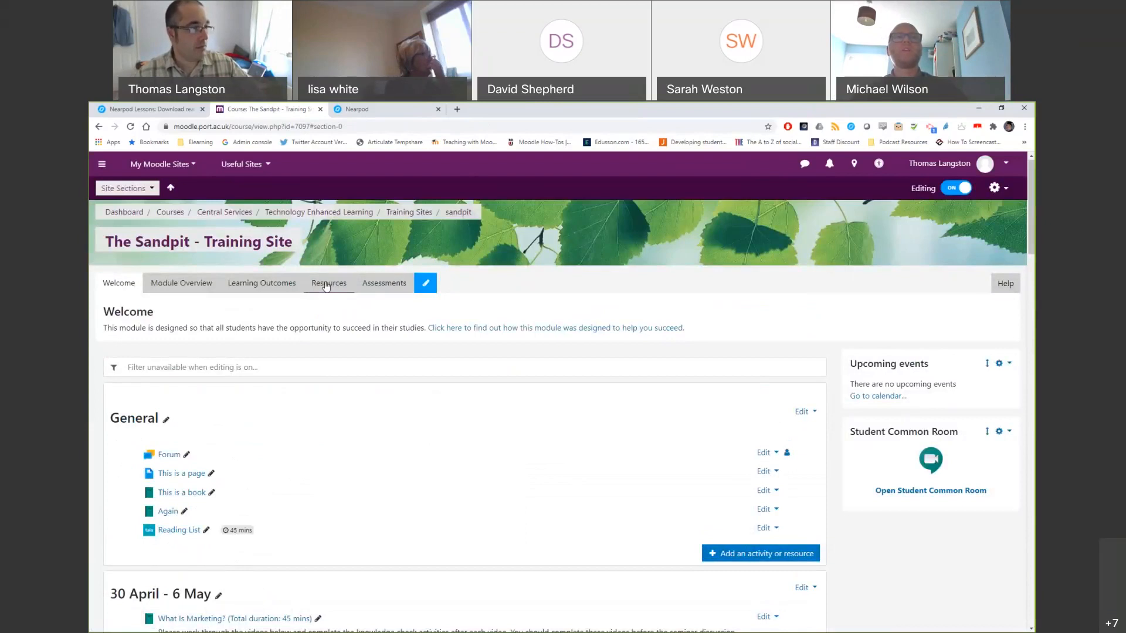
# - View the course's Resources information with its reading lists and the Assessments summary
pyautogui.click(327, 282)
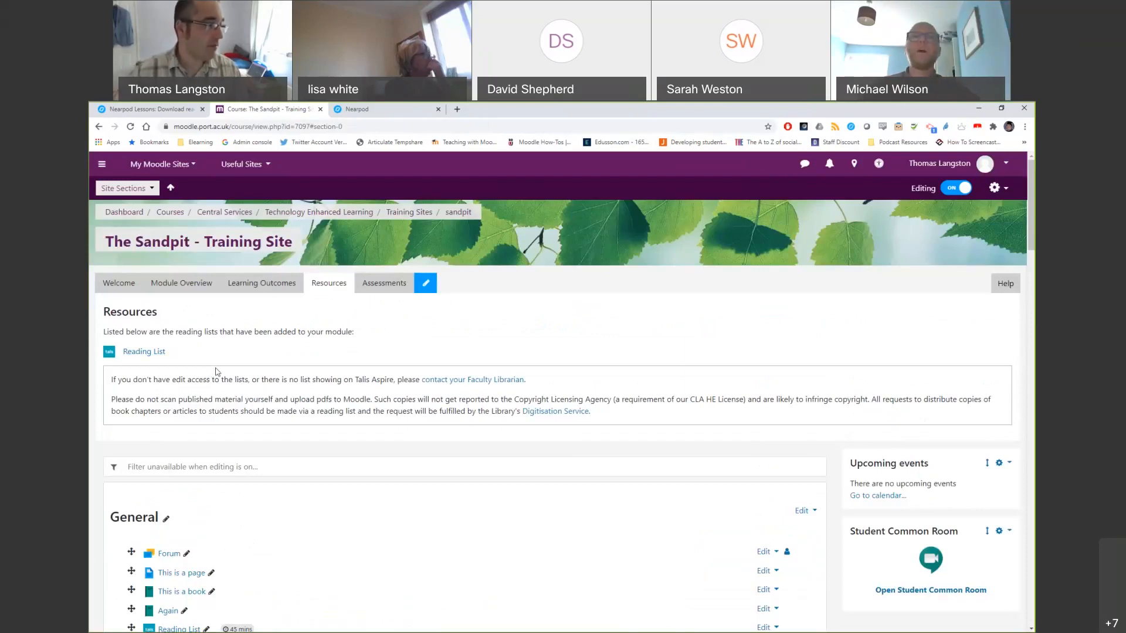
pyautogui.click(382, 289)
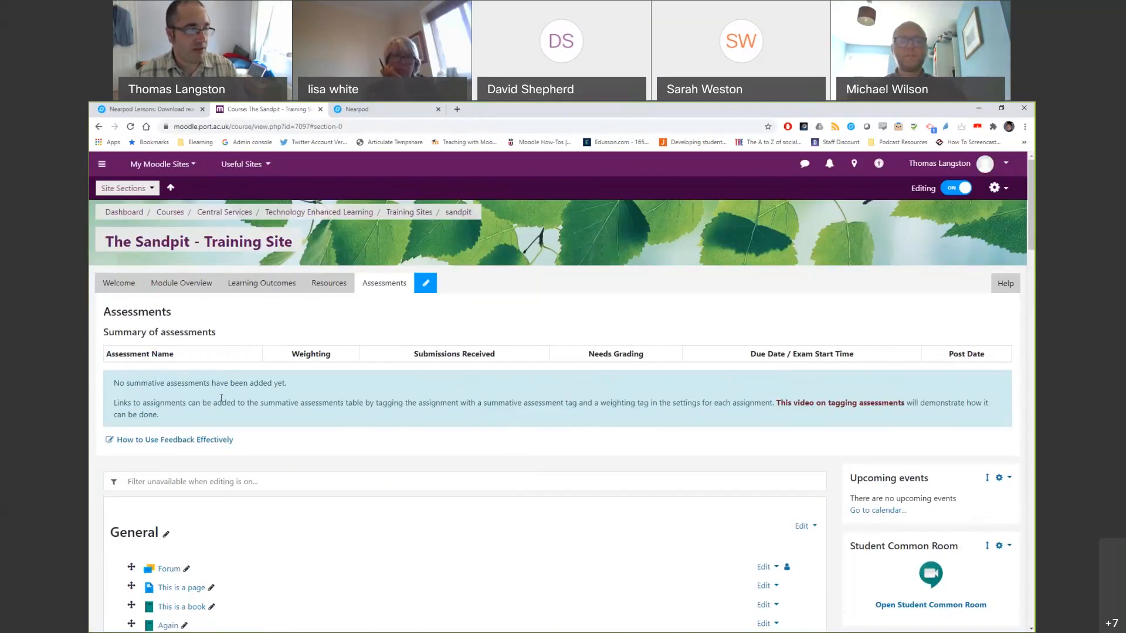
# - Add a Turnitin Assignment to the General section and name it Exam
pyautogui.scroll(-3, 761, 478)
pyautogui.click(762, 474)
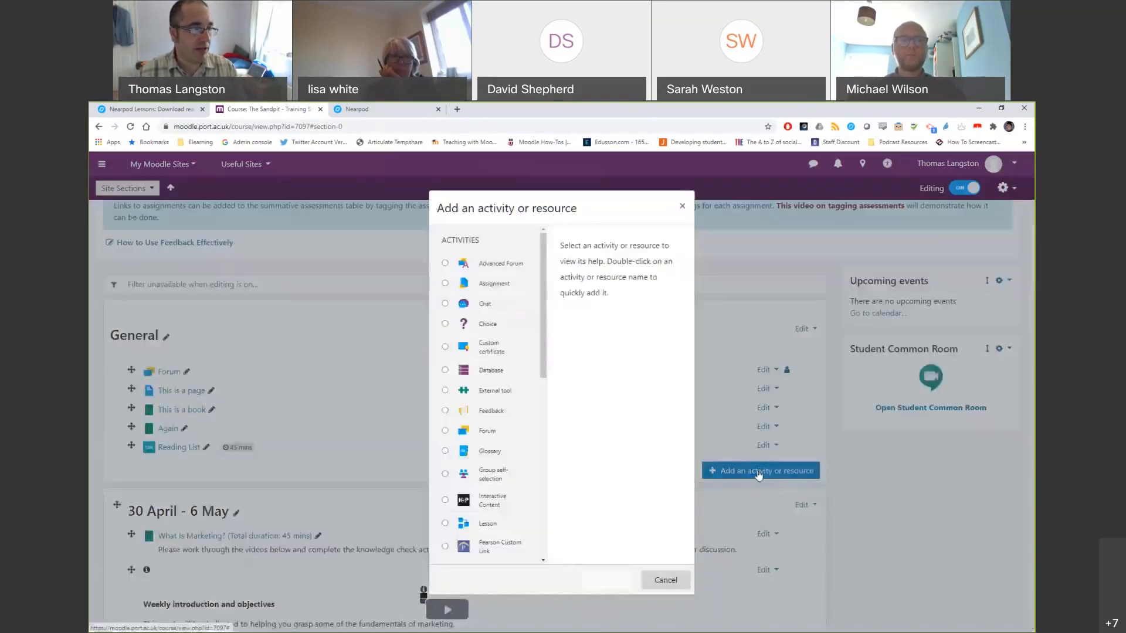
pyautogui.scroll(-5, 545, 427)
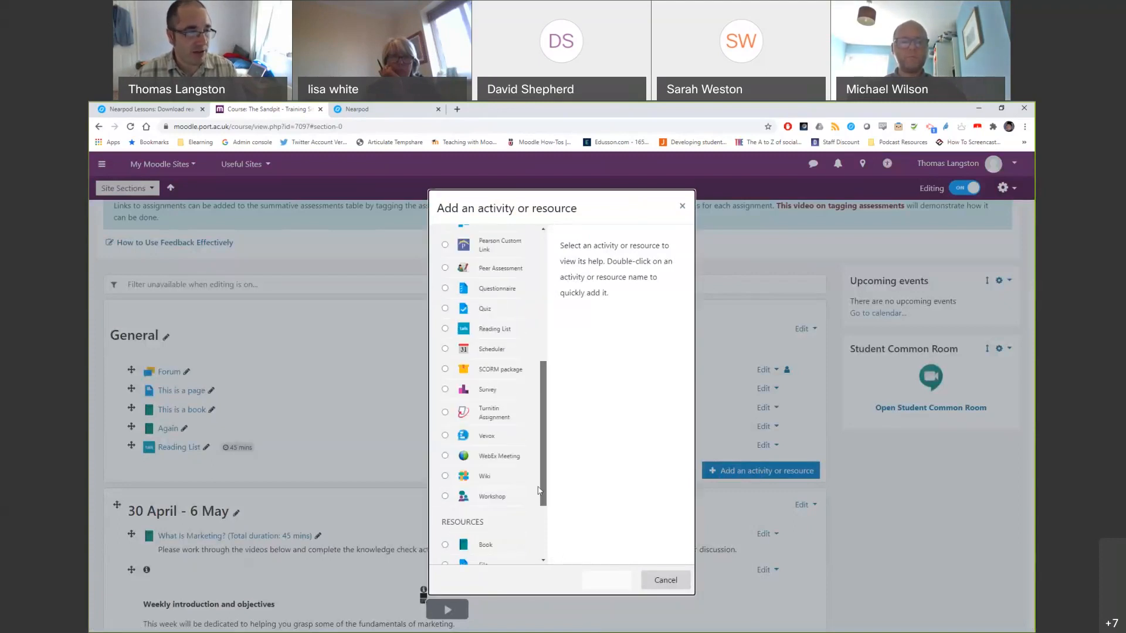
pyautogui.click(493, 433)
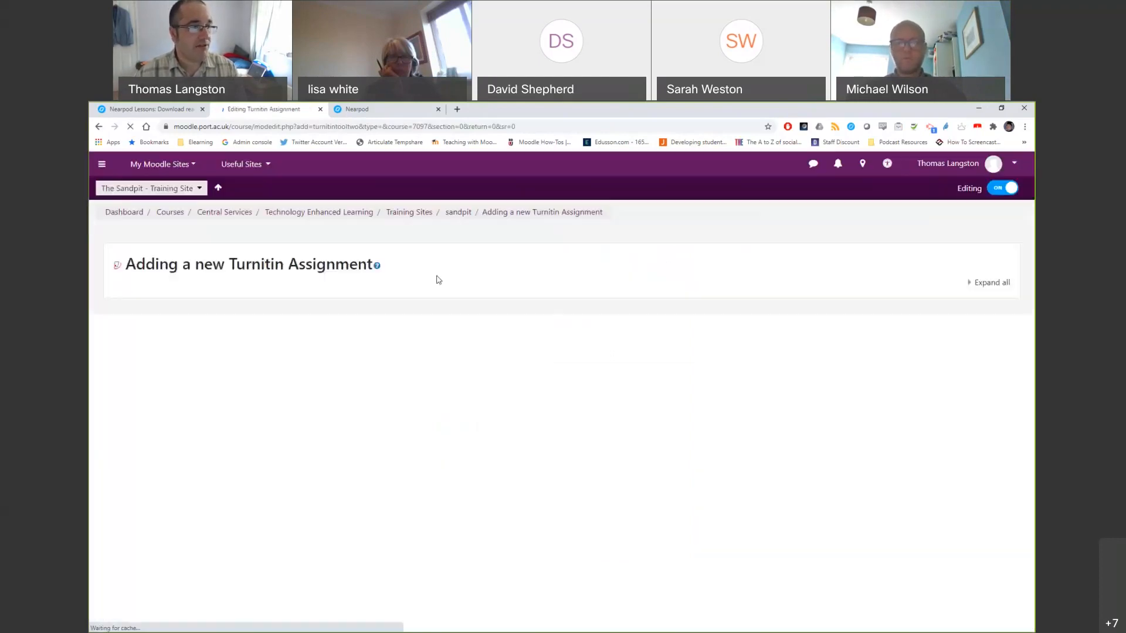
pyautogui.click(451, 320)
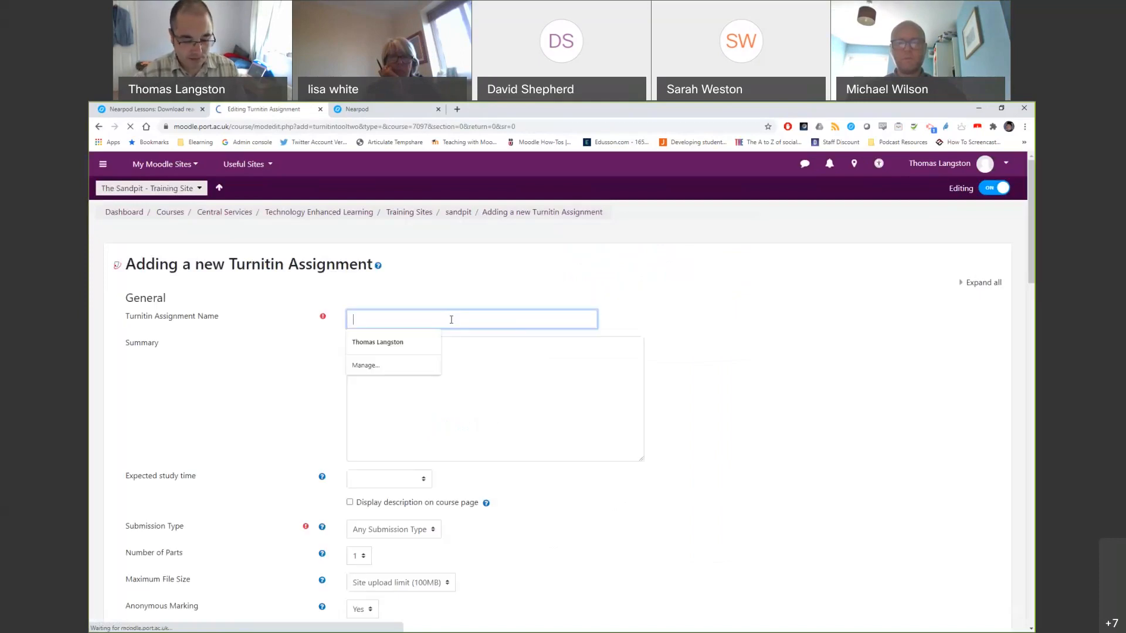
pyautogui.write('Exam')
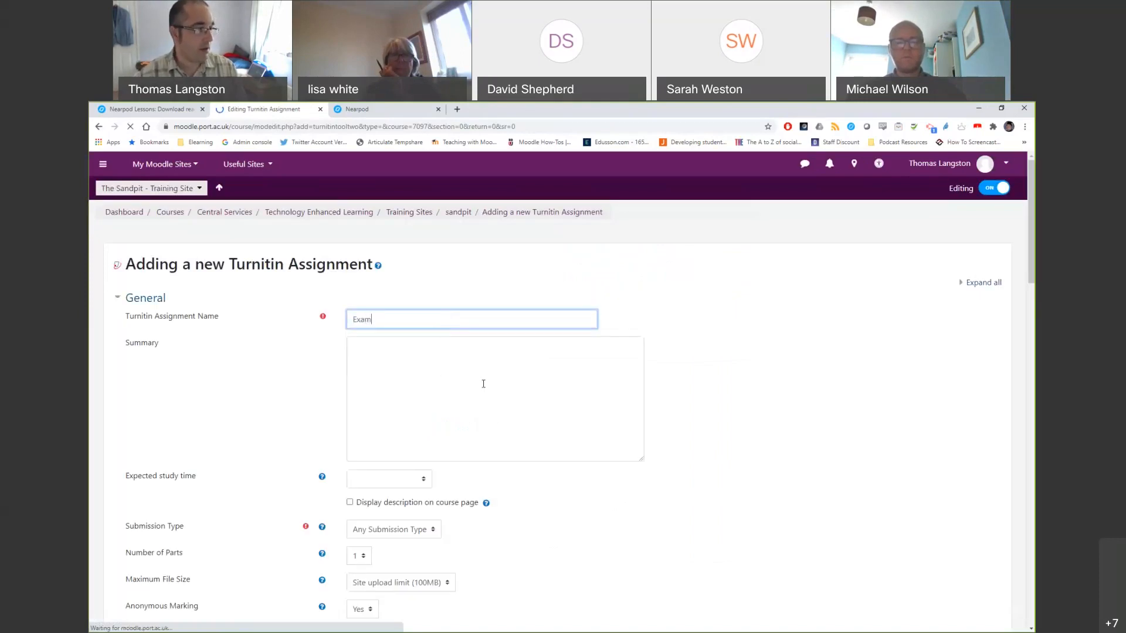
# - Review the Turnitin assignment's settings and apply the Summative-Assessment tag
pyautogui.scroll(-5, 517, 391)
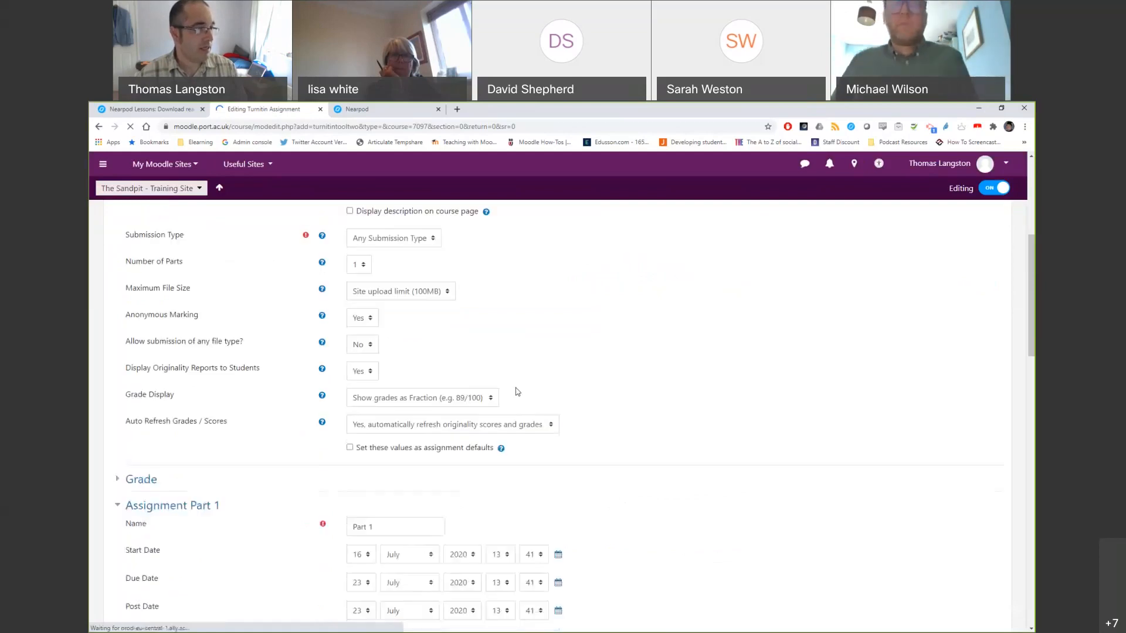
pyautogui.scroll(-4, 516, 390)
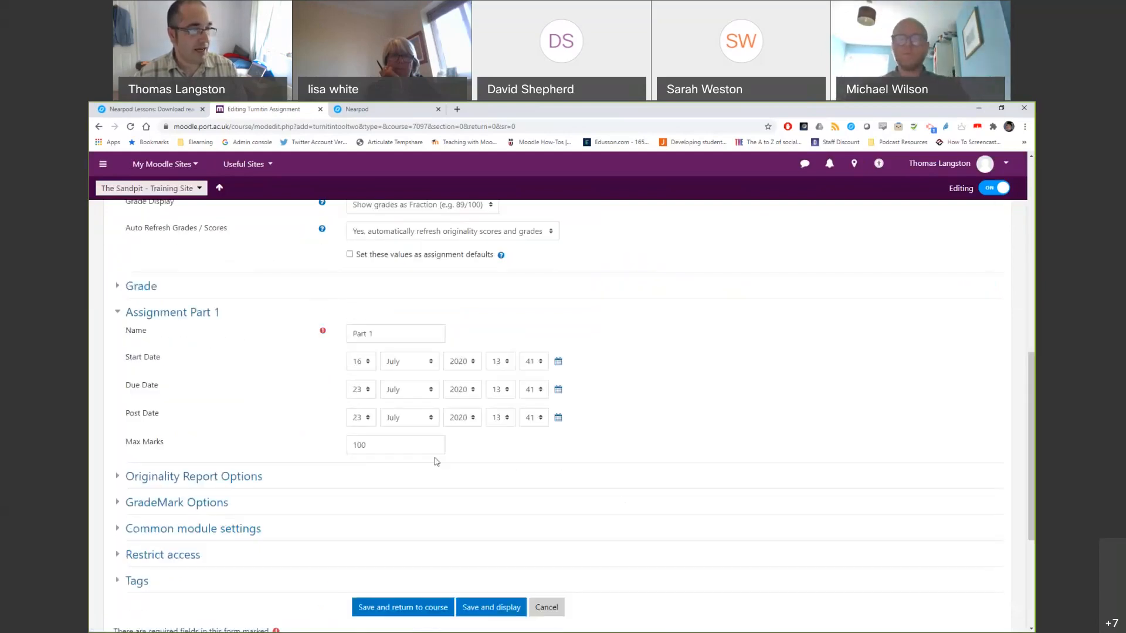
pyautogui.scroll(-1, 493, 495)
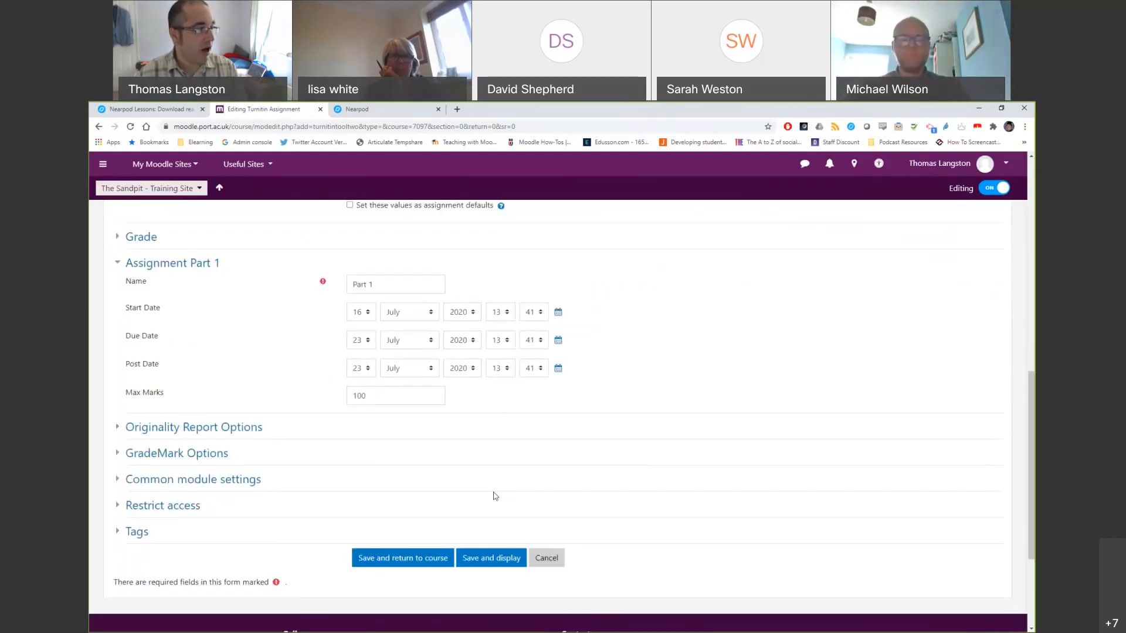
pyautogui.scroll(-3, 140, 387)
pyautogui.click(146, 390)
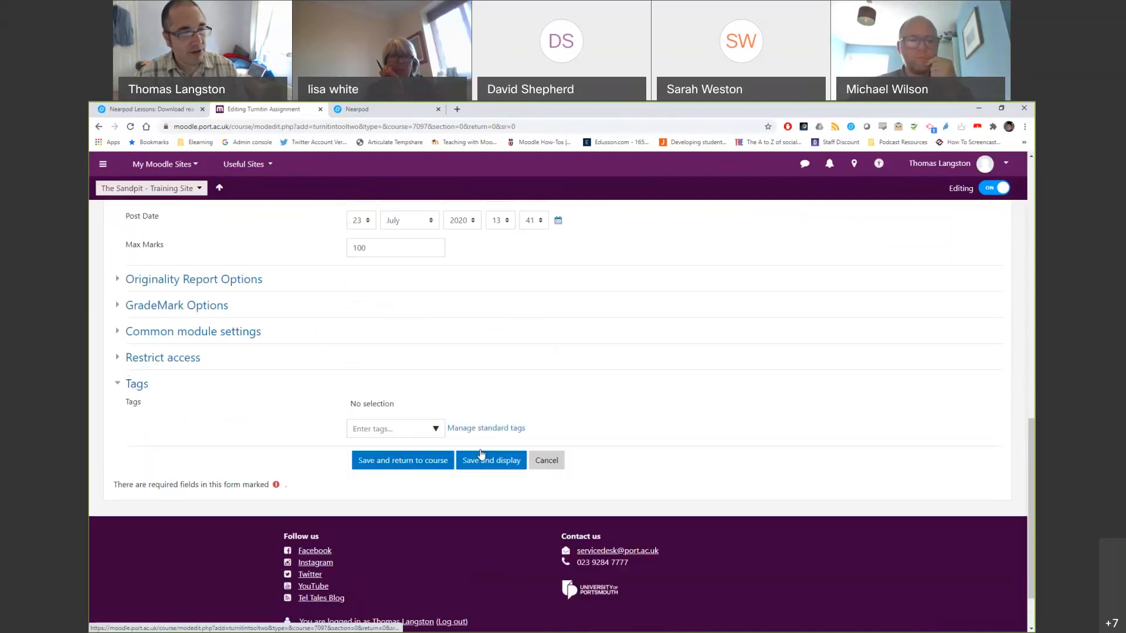
pyautogui.click(435, 429)
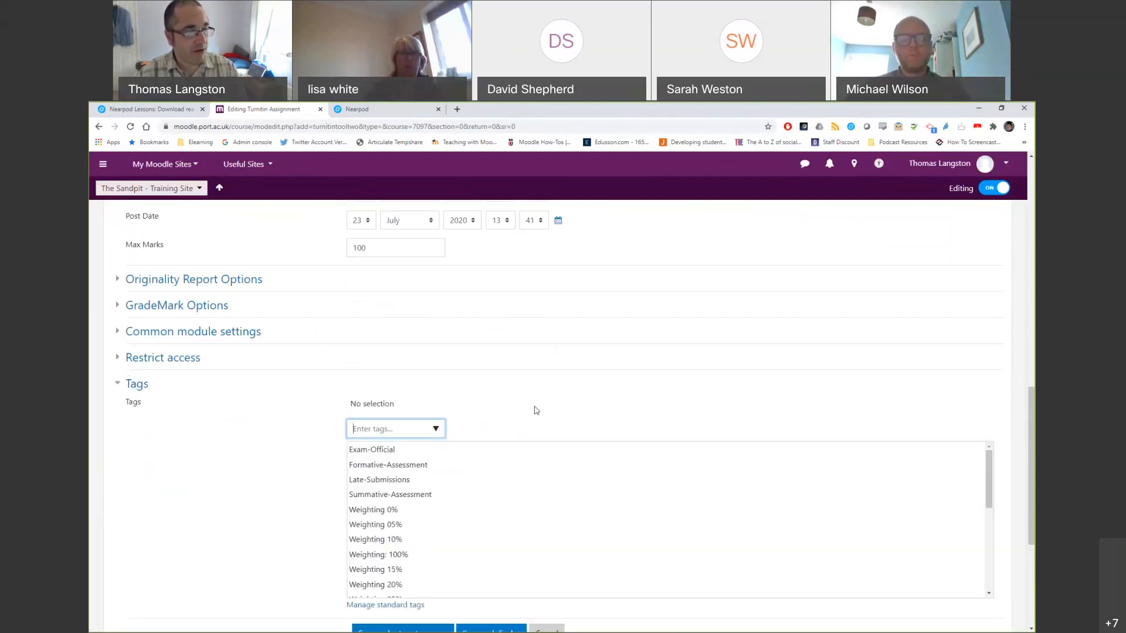
pyautogui.scroll(-1, 327, 448)
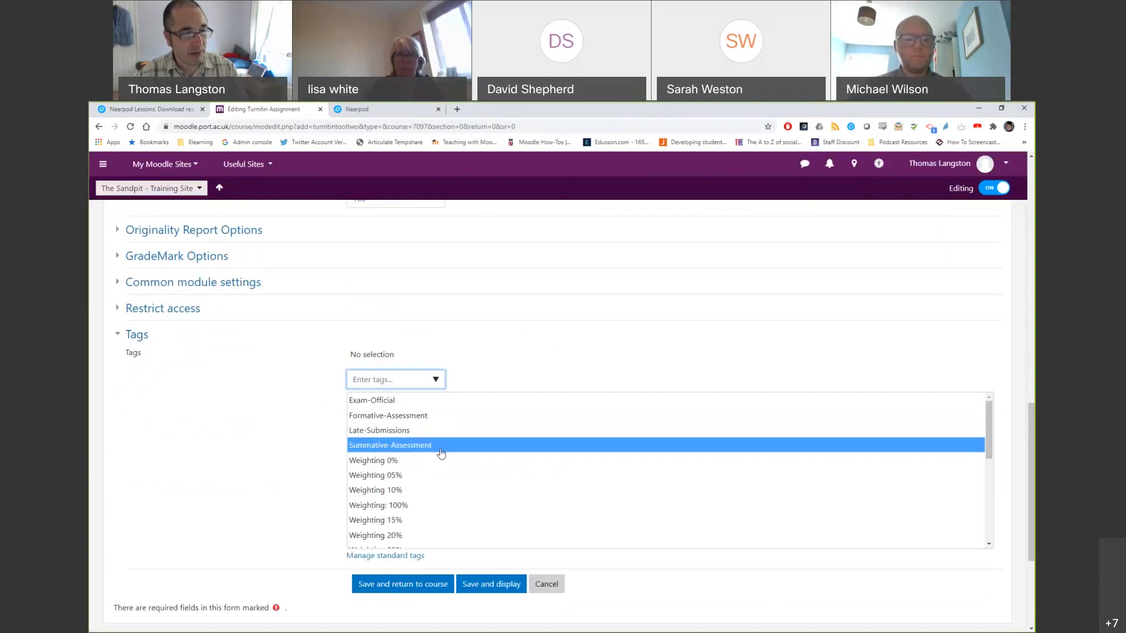
pyautogui.scroll(-2, 415, 491)
pyautogui.scroll(2, 420, 499)
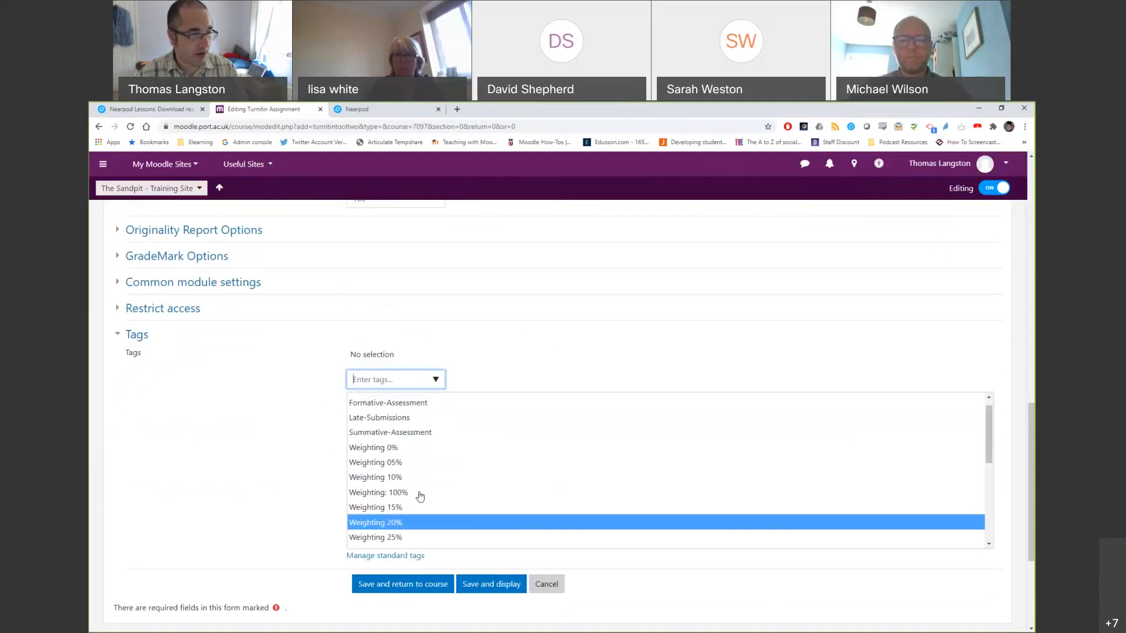
pyautogui.click(428, 448)
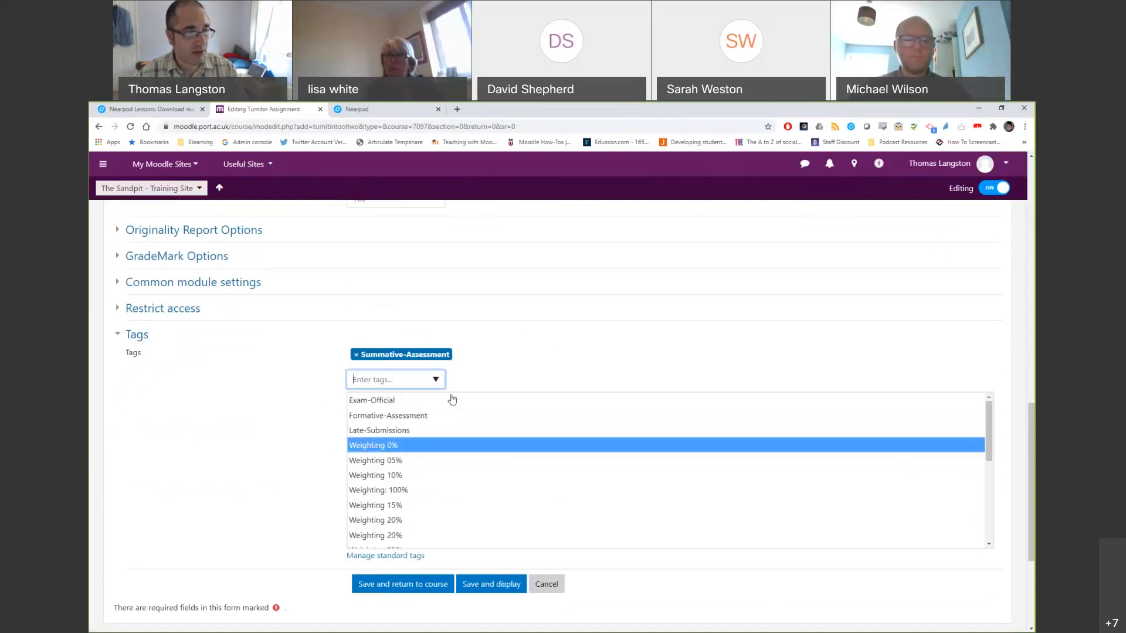
# - Add the Weighting 55% tag to the Turnitin assignment and save it back to the course
pyautogui.scroll(-3, 443, 457)
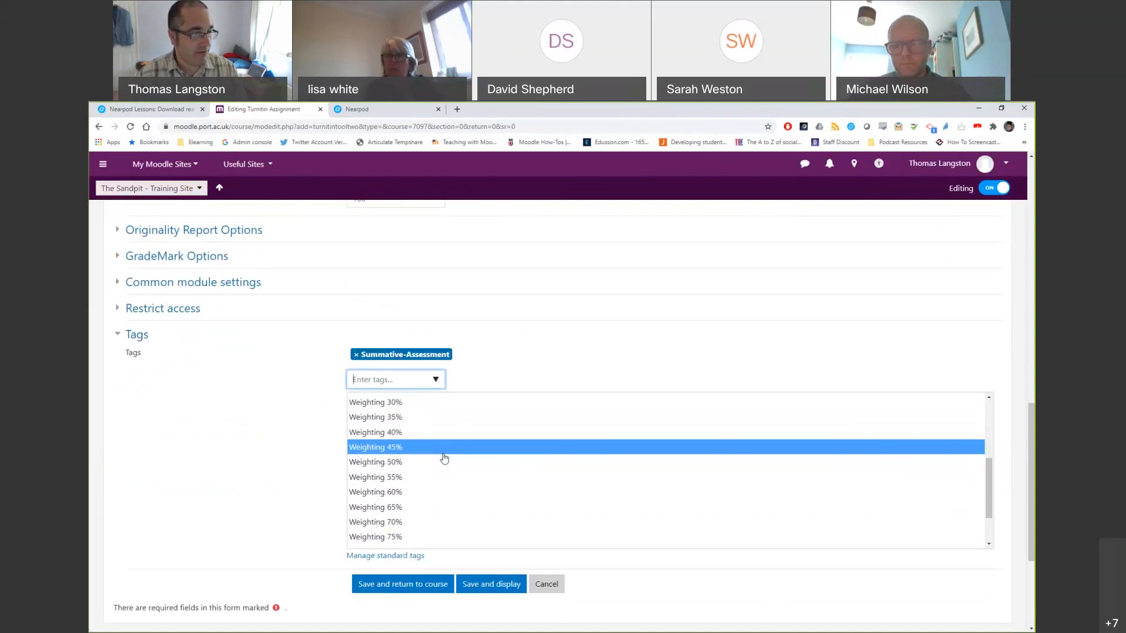
pyautogui.click(418, 477)
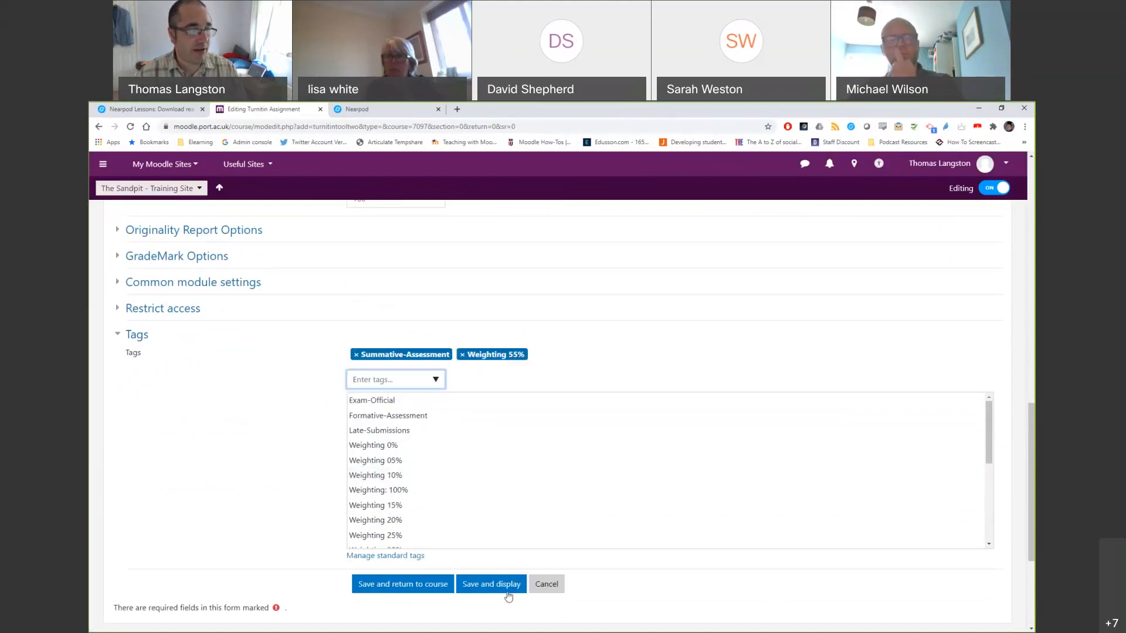
pyautogui.click(424, 586)
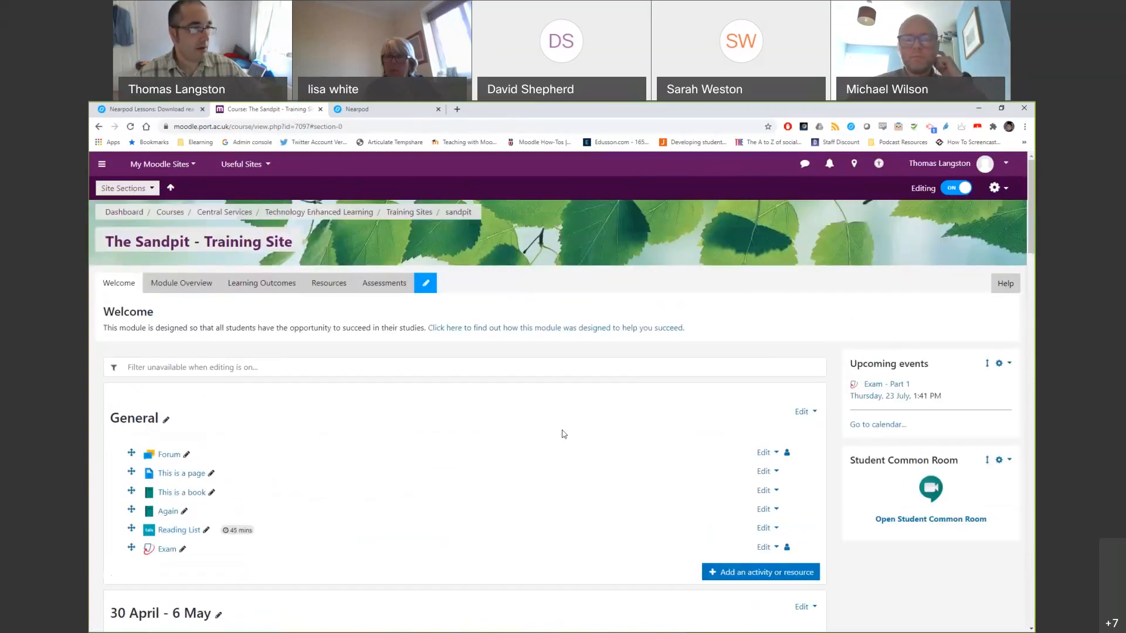
# - Examine the Exam entry in the course's summary of assessments, including its weighting and dates
pyautogui.click(385, 245)
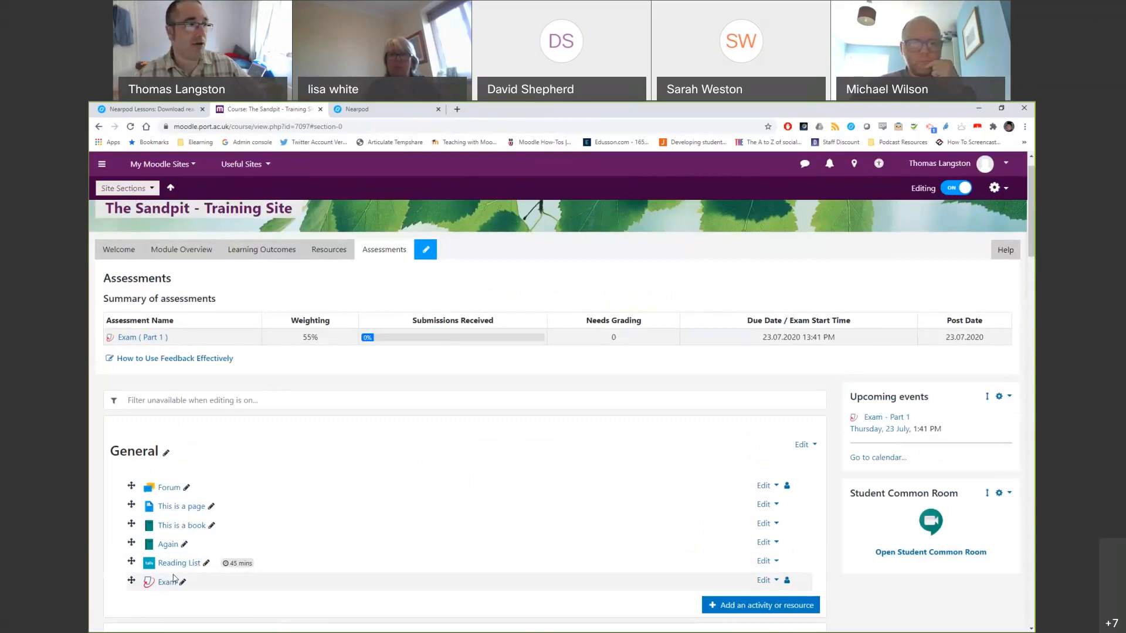
pyautogui.scroll(1, 167, 581)
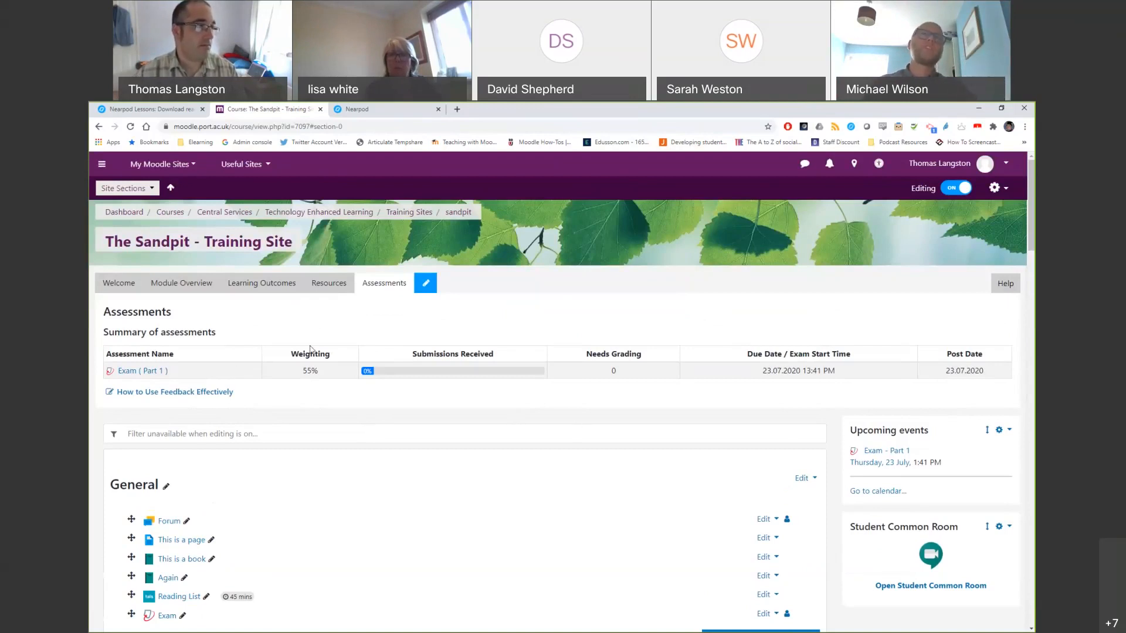
pyautogui.scroll(-1, 404, 335)
pyautogui.scroll(1, 410, 343)
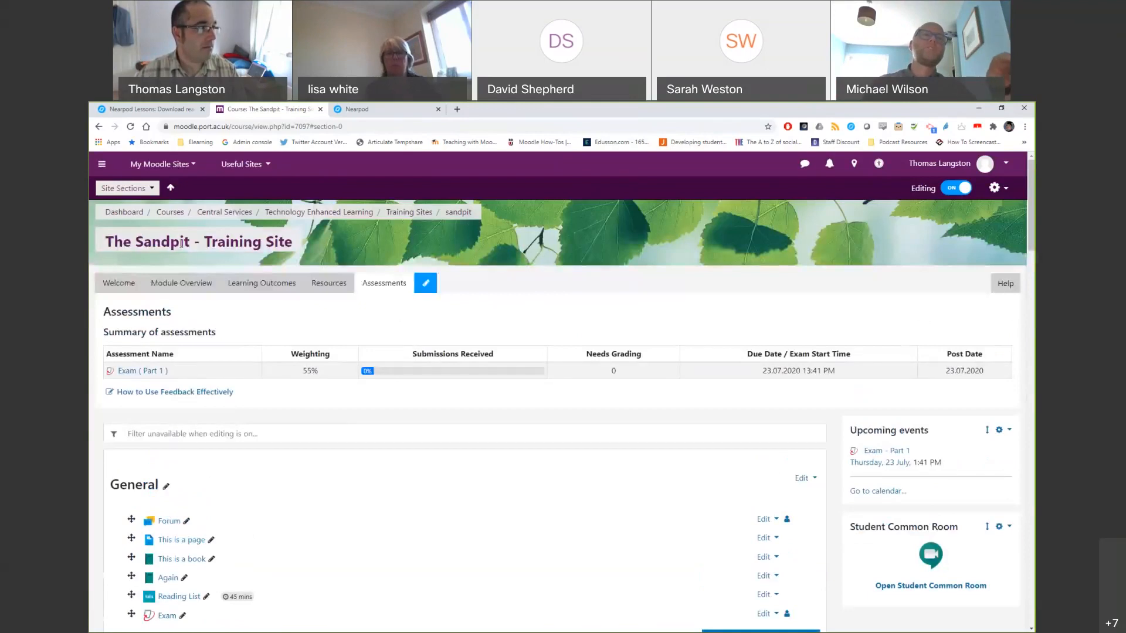
# - Go to the Assessment Materials section of the course and copy its web address
pyautogui.click(126, 188)
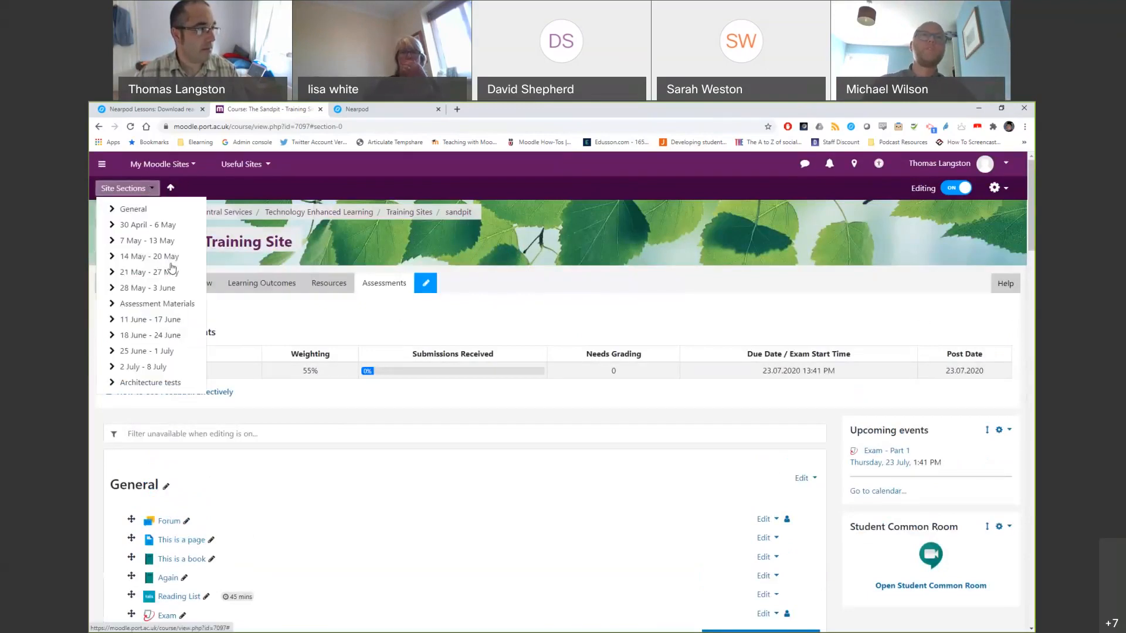
pyautogui.click(176, 306)
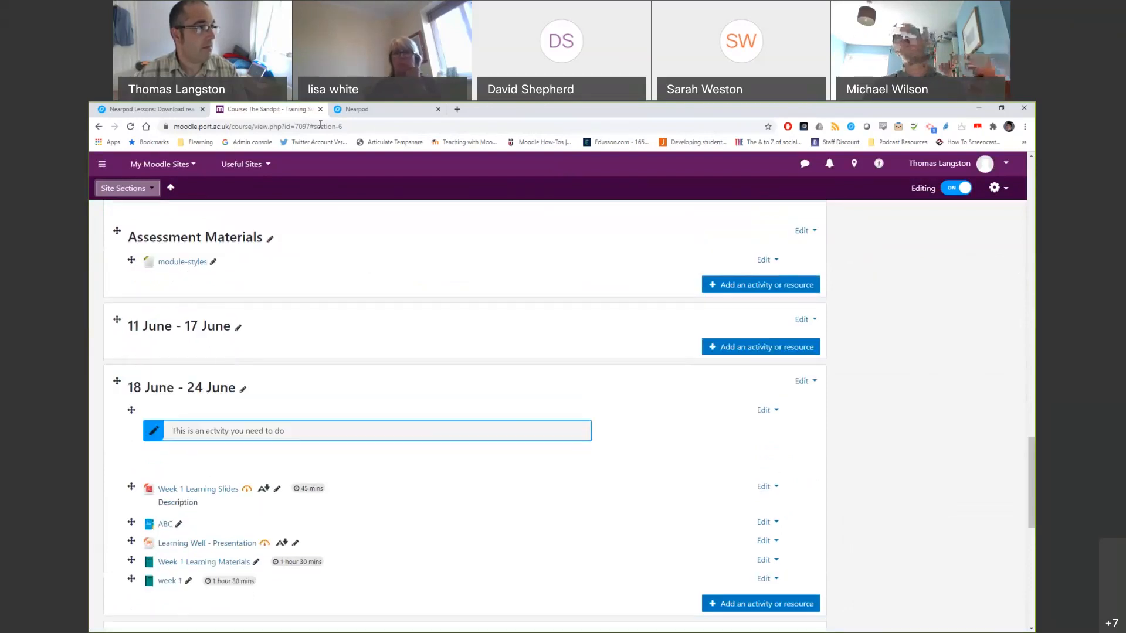
pyautogui.click(311, 127)
pyautogui.rightClick(311, 127)
pyautogui.click(328, 179)
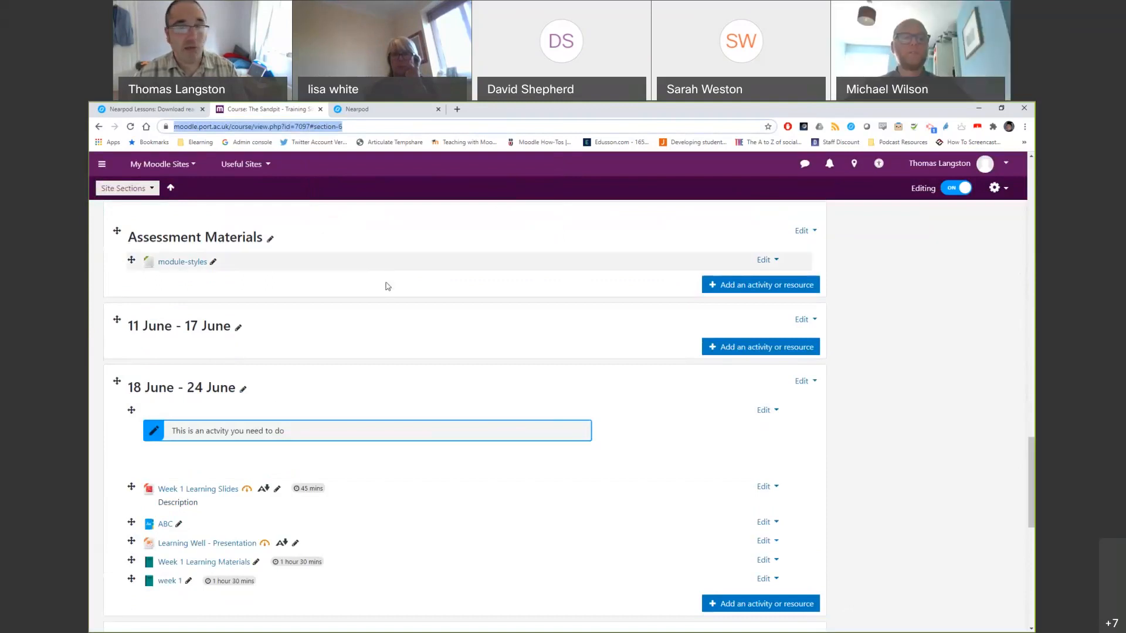
# - Jump to the Assessment Materials section again and select the full section web address
pyautogui.click(154, 189)
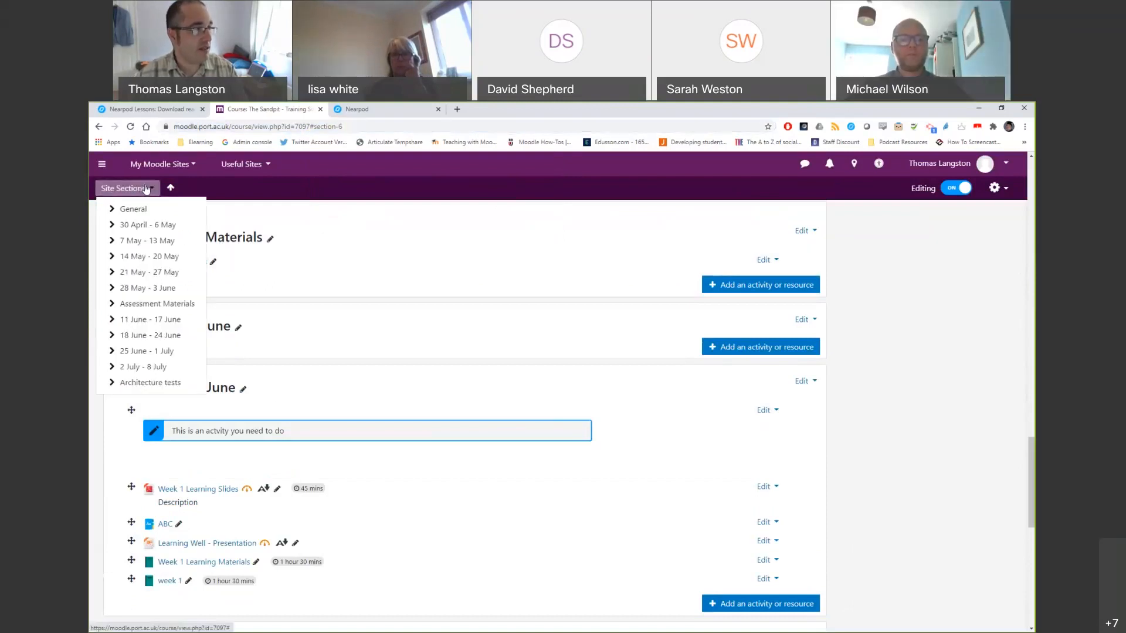
pyautogui.click(190, 304)
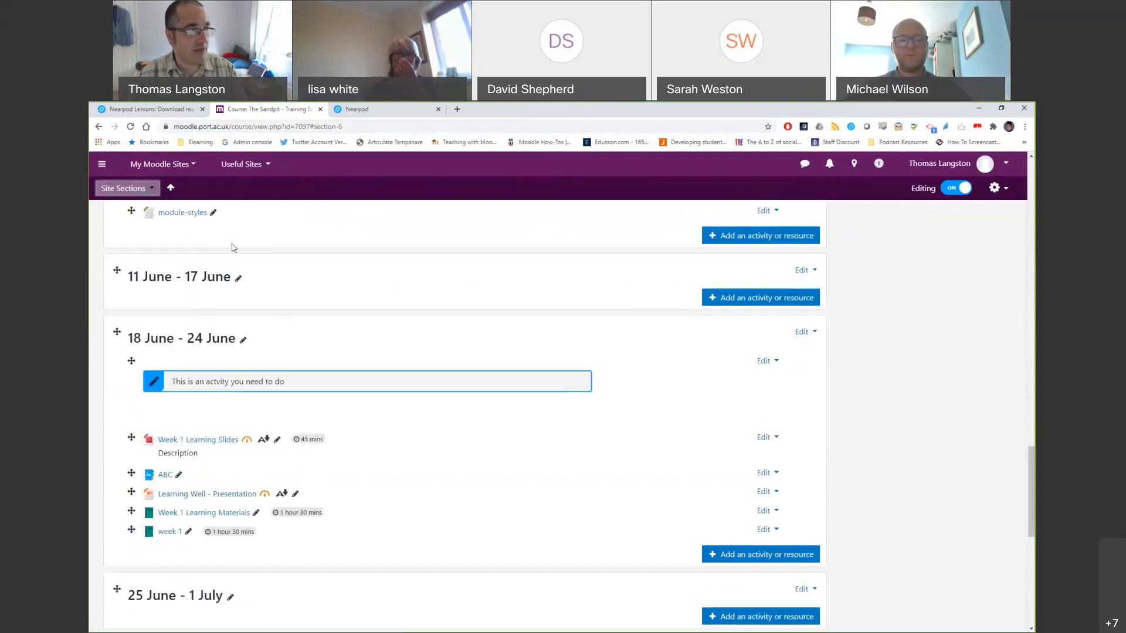
pyautogui.click(328, 127)
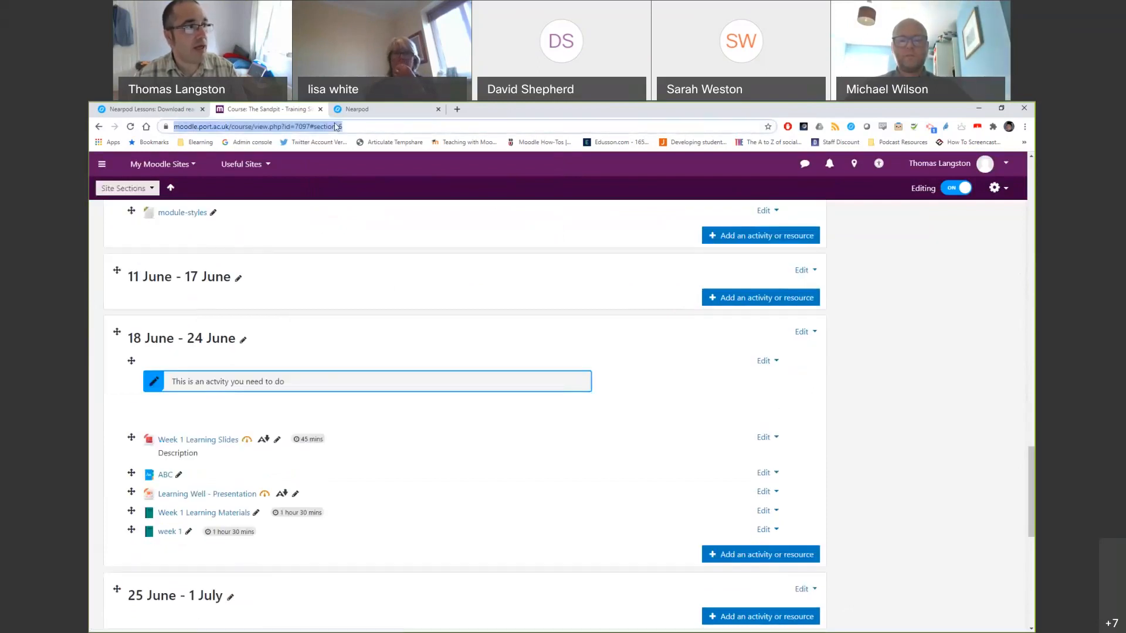
# - Copy the Assessment Materials section's web address and open the settings for the course's summary tabs
pyautogui.rightClick(327, 127)
pyautogui.click(350, 184)
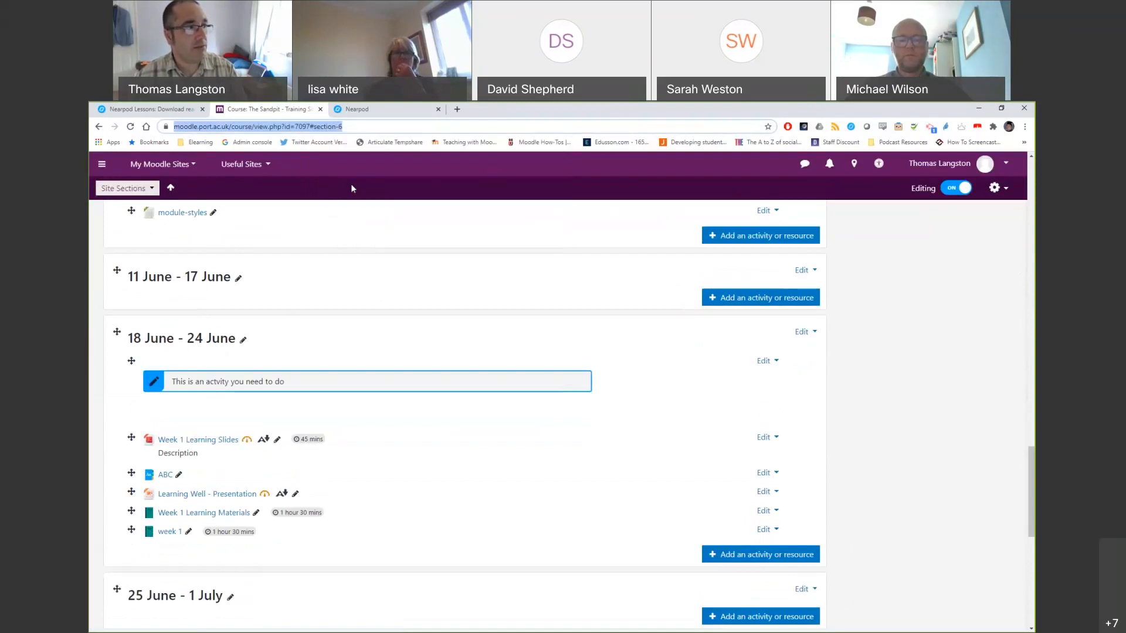
pyautogui.scroll(10, 364, 273)
pyautogui.scroll(15, 365, 273)
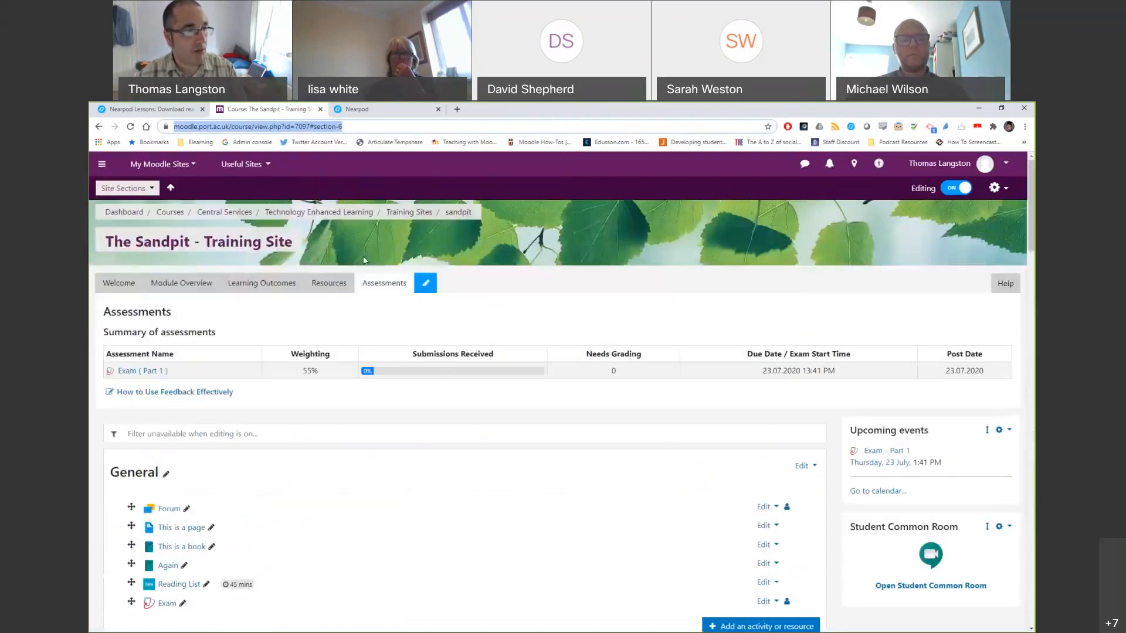
pyautogui.click(427, 284)
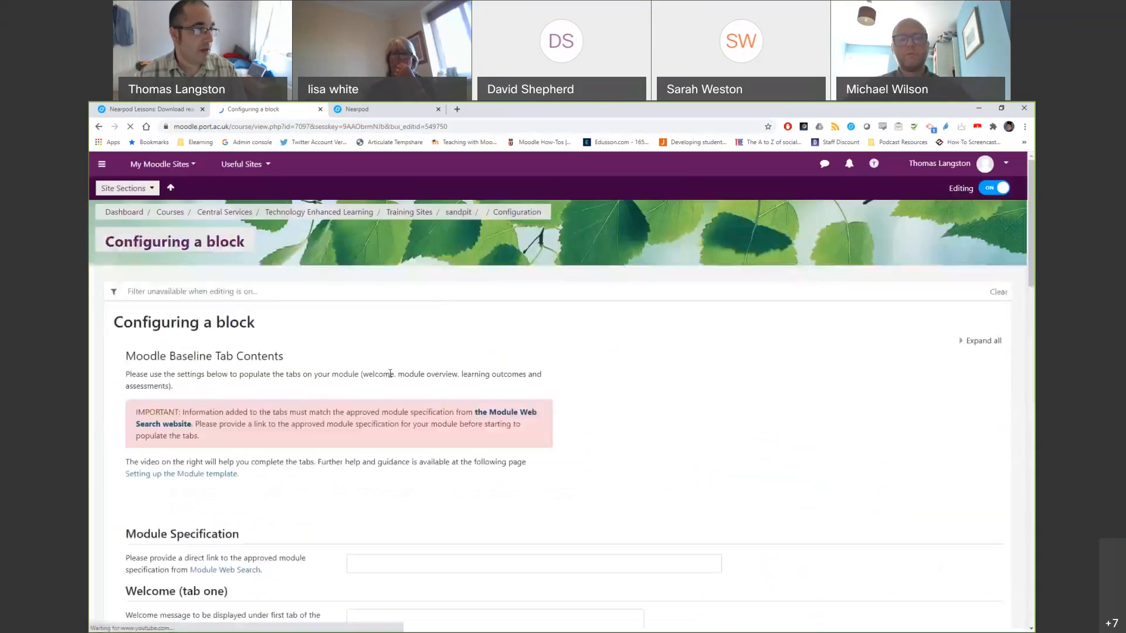
pyautogui.scroll(-3, 392, 373)
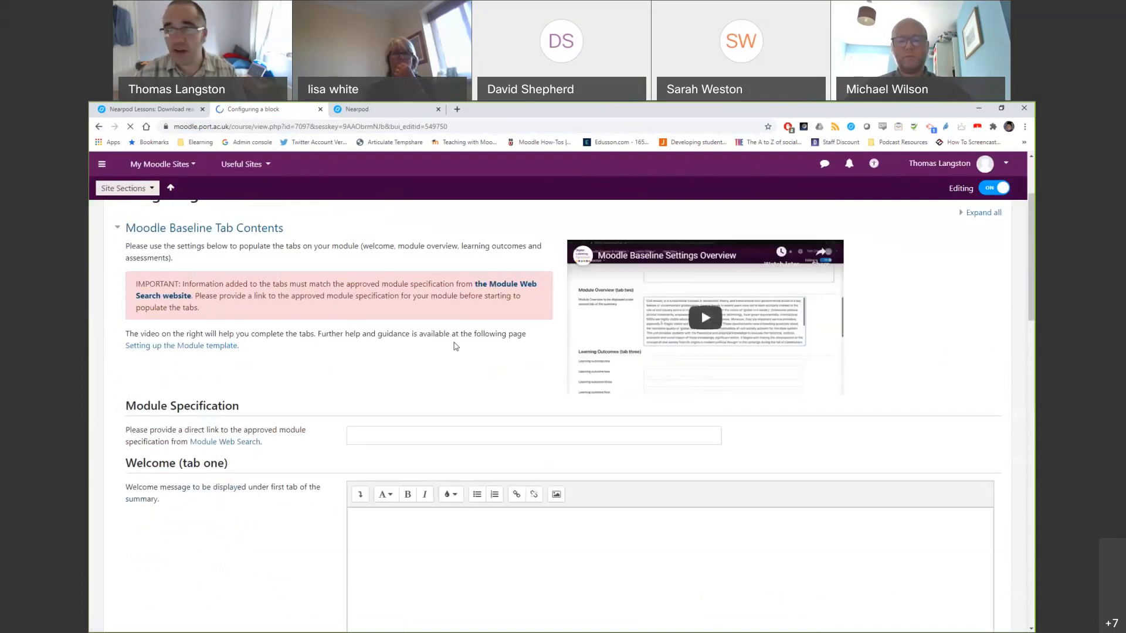
pyautogui.scroll(-3, 313, 426)
pyautogui.scroll(-5, 313, 426)
pyautogui.scroll(-8, 315, 423)
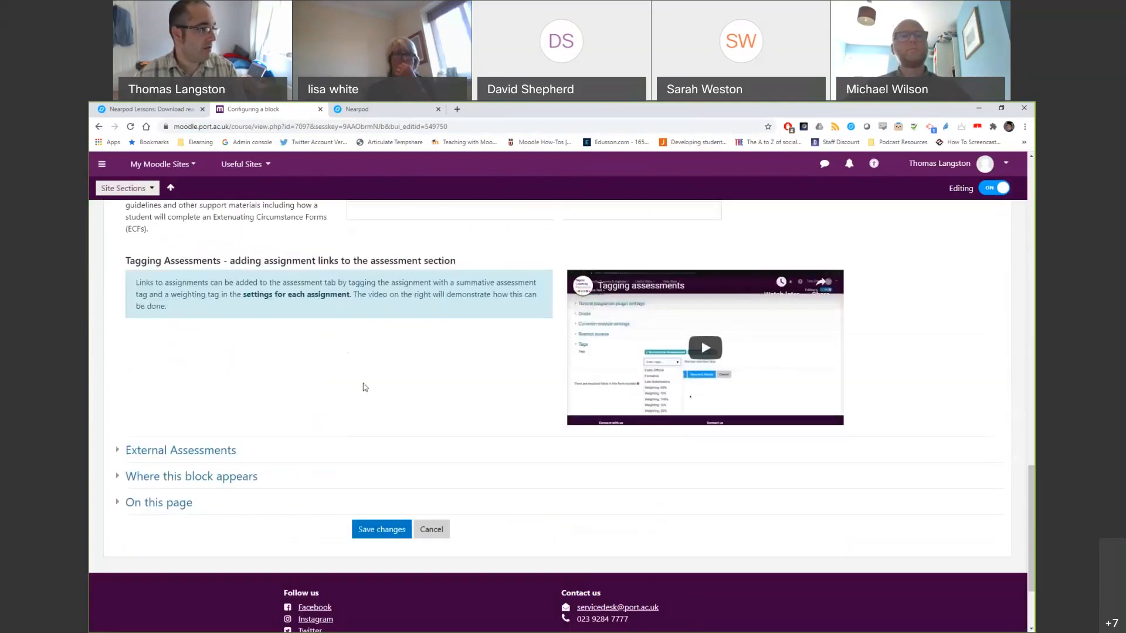
pyautogui.scroll(-2, 368, 386)
pyautogui.scroll(4, 372, 385)
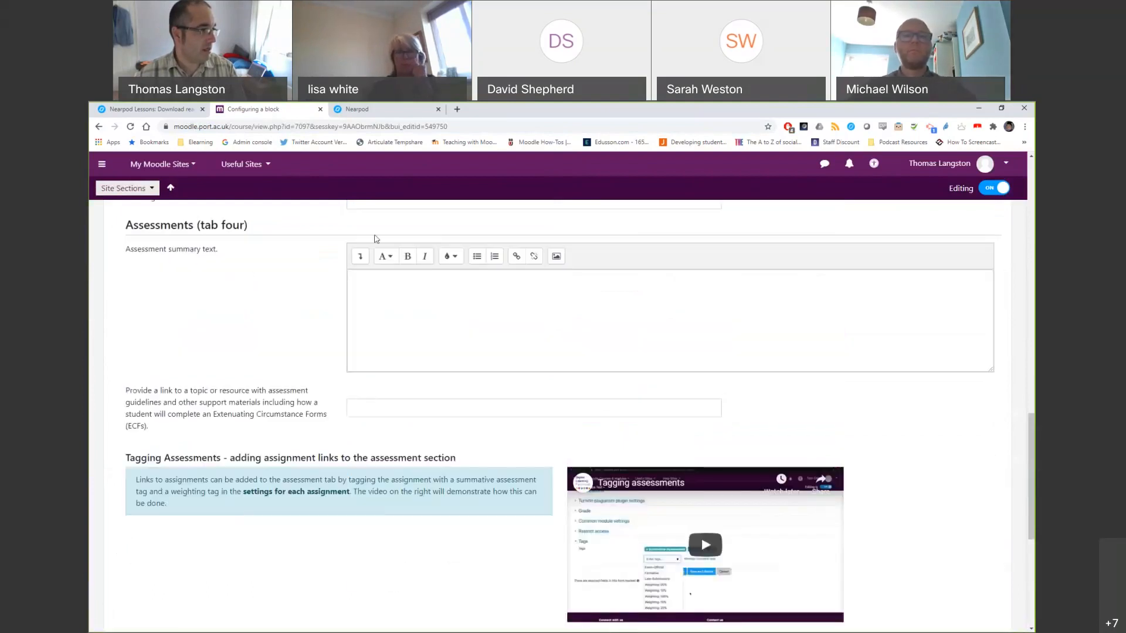
pyautogui.click(372, 407)
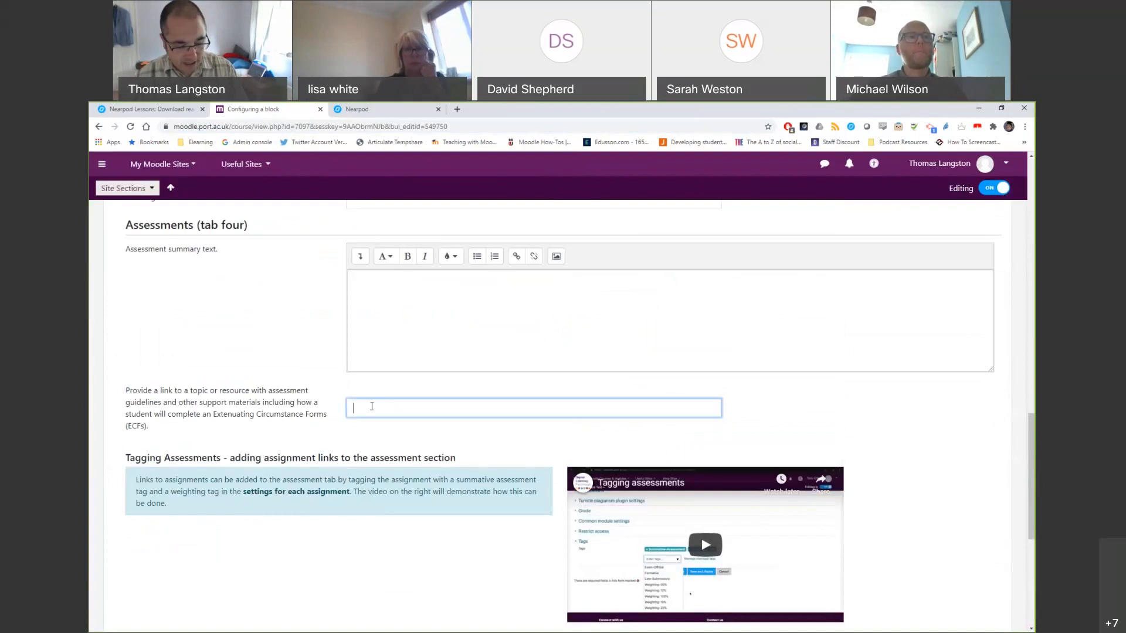
pyautogui.hotkey('ctrl', 'v')
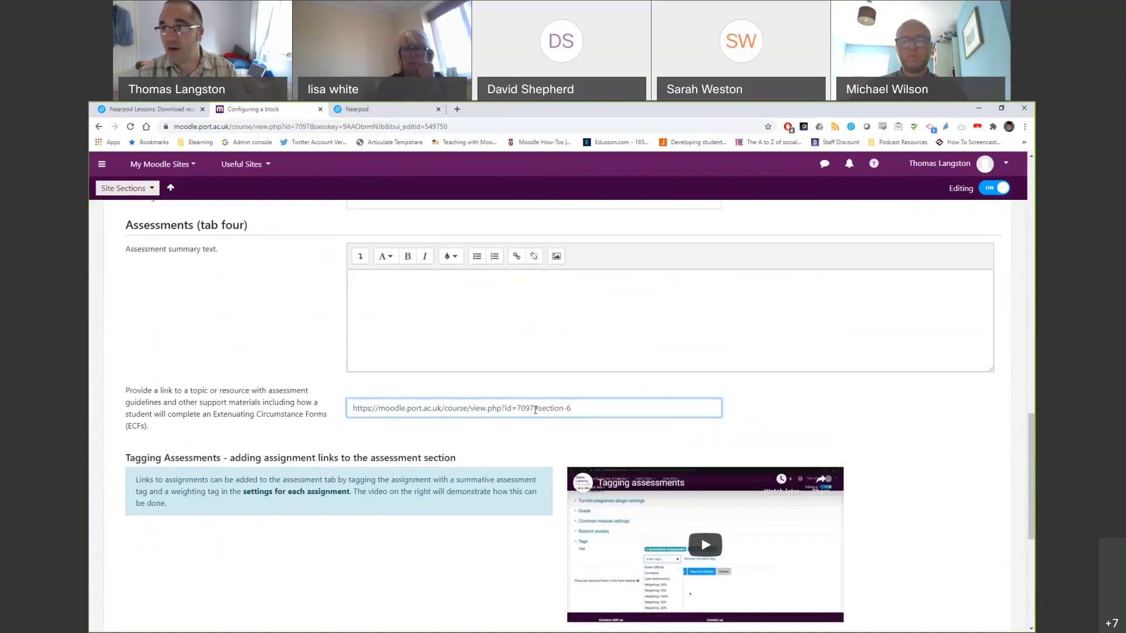
pyautogui.scroll(-6, 534, 428)
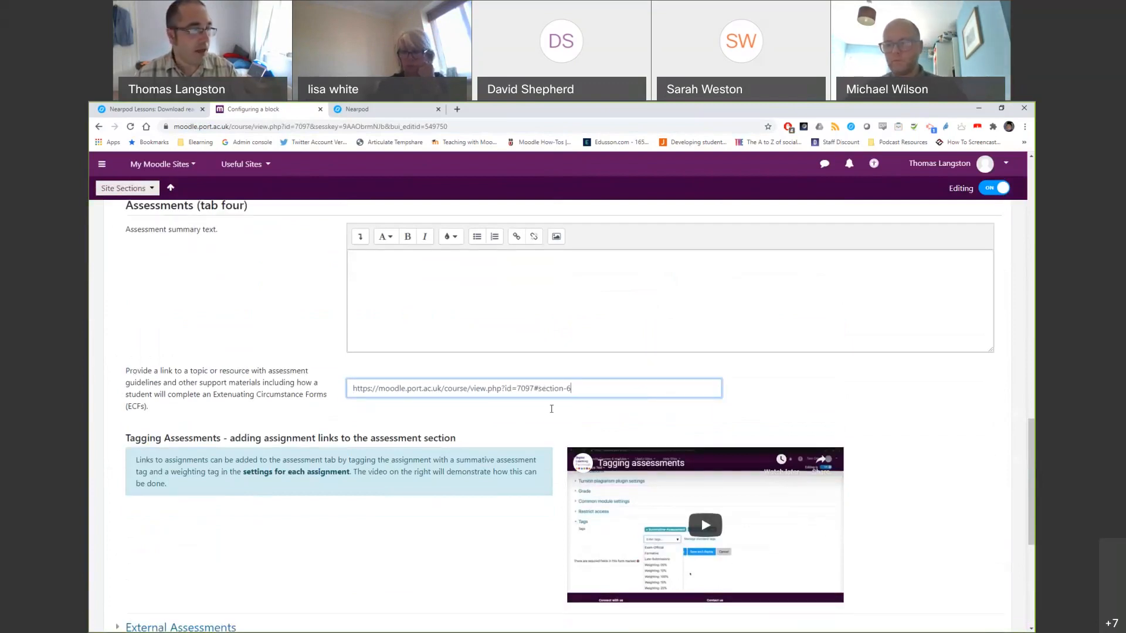
pyautogui.click(378, 405)
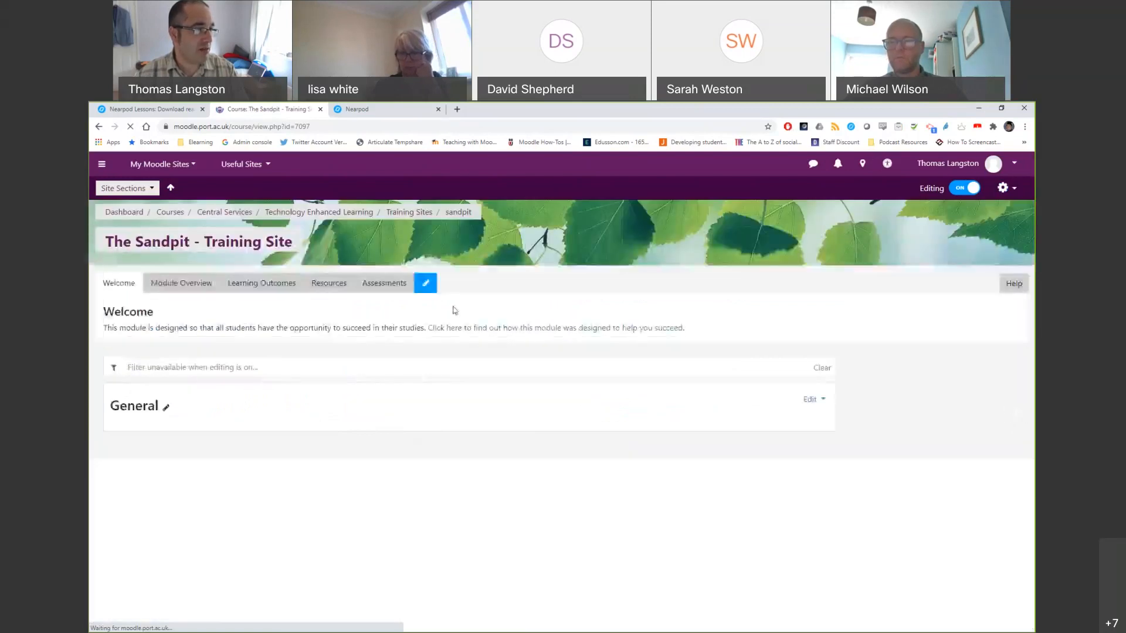
# - View the course's Assessments summary, open its How to Use Feedback Effectively link and close that page again
pyautogui.click(387, 286)
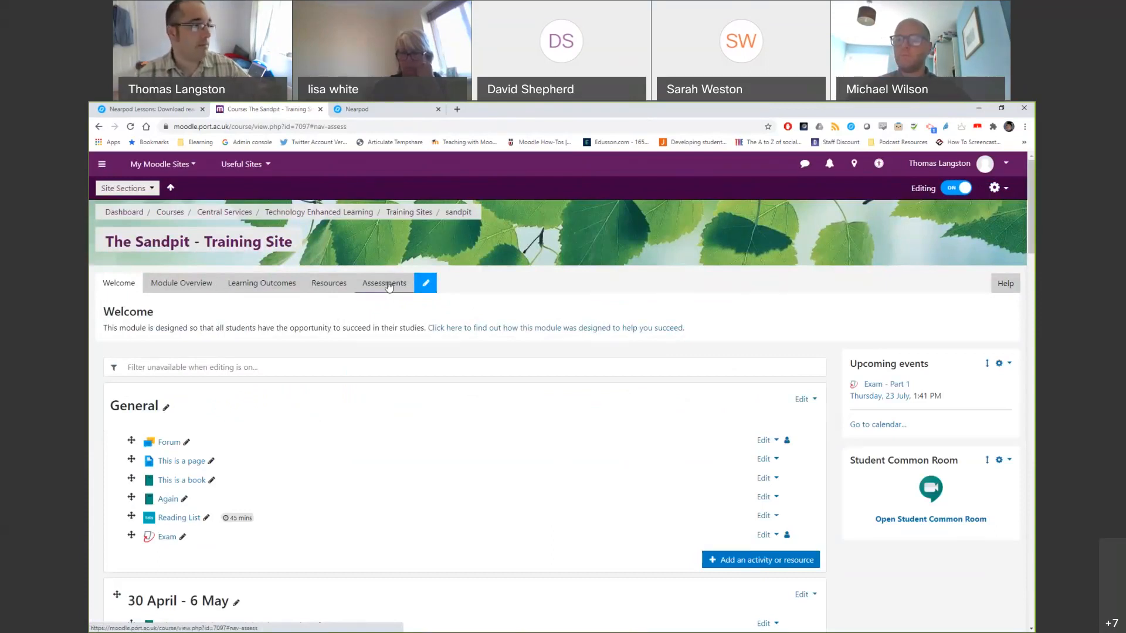
pyautogui.click(387, 286)
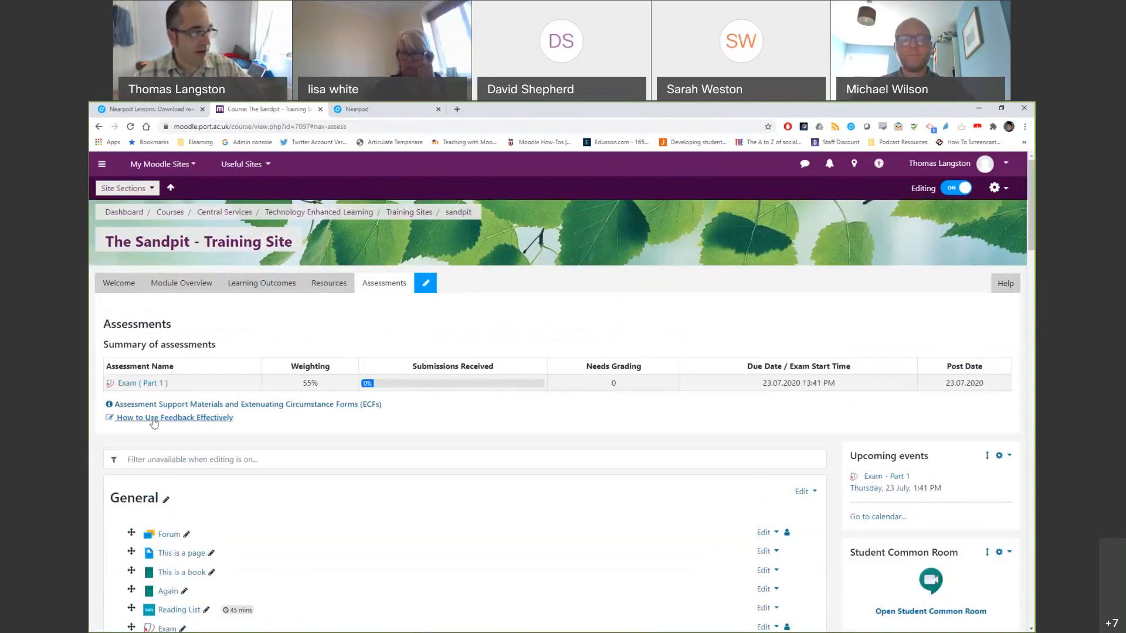
pyautogui.click(188, 418)
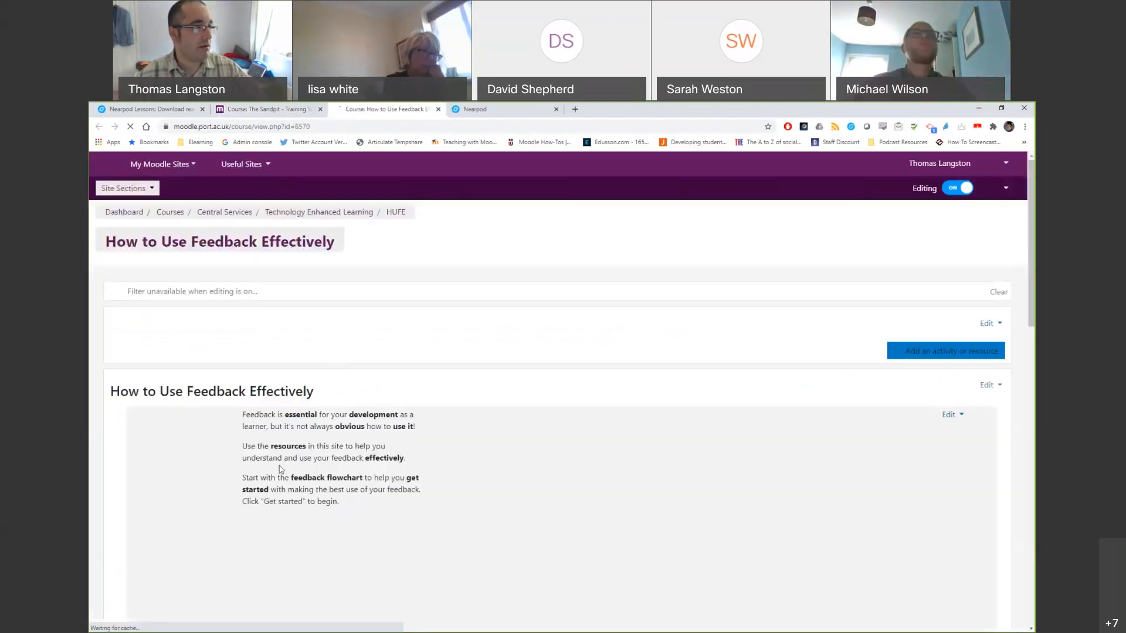
pyautogui.click(438, 110)
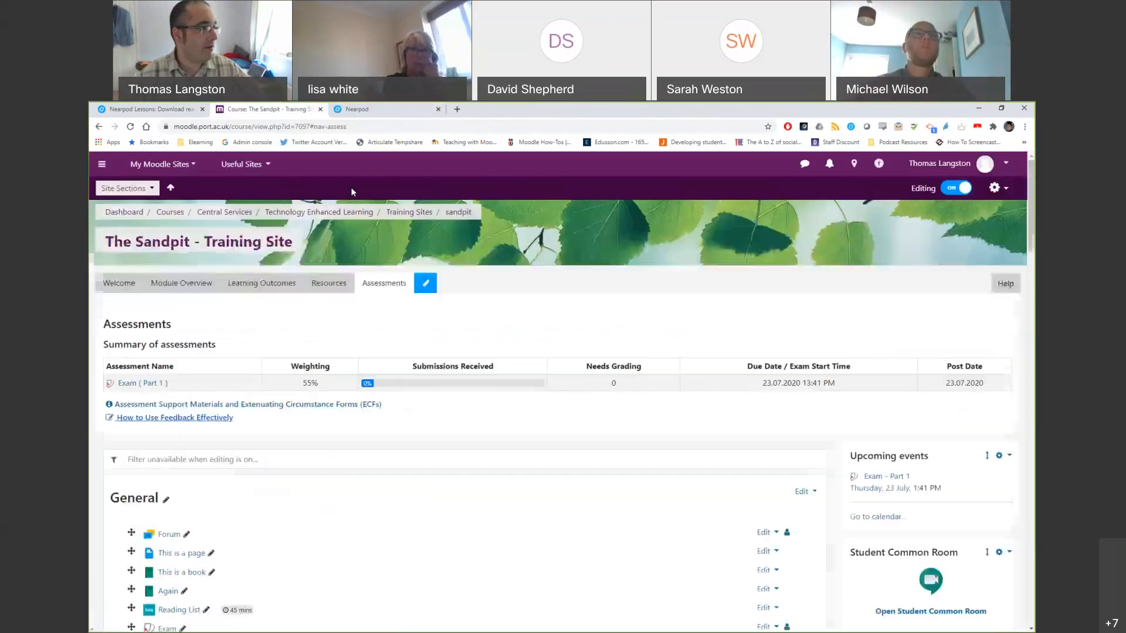
# - Follow the Assessment Support Materials and Extenuating Circumstance Forms (ECFs) link, and return to the summary of assessments
pyautogui.click(311, 410)
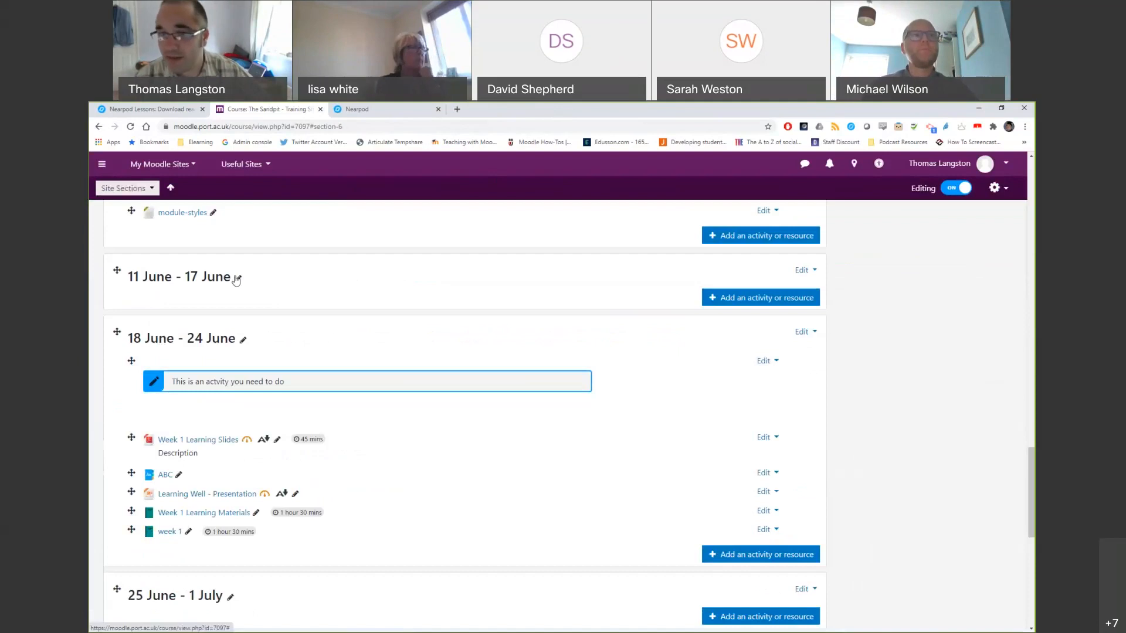
pyautogui.scroll(5, 339, 322)
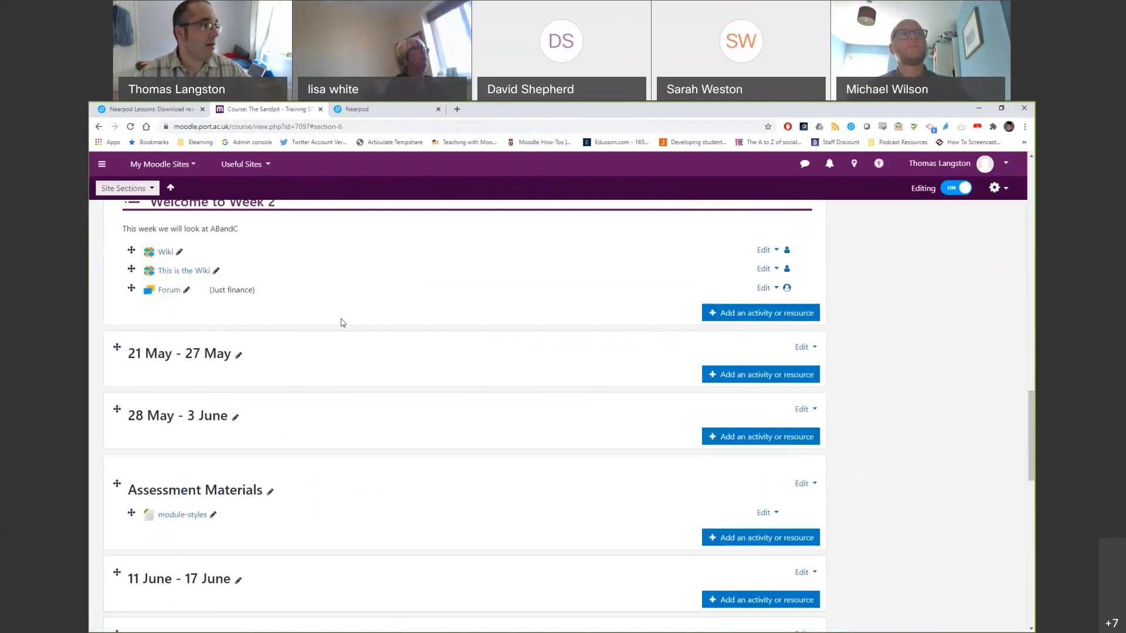
pyautogui.scroll(10, 346, 323)
pyautogui.scroll(10, 351, 325)
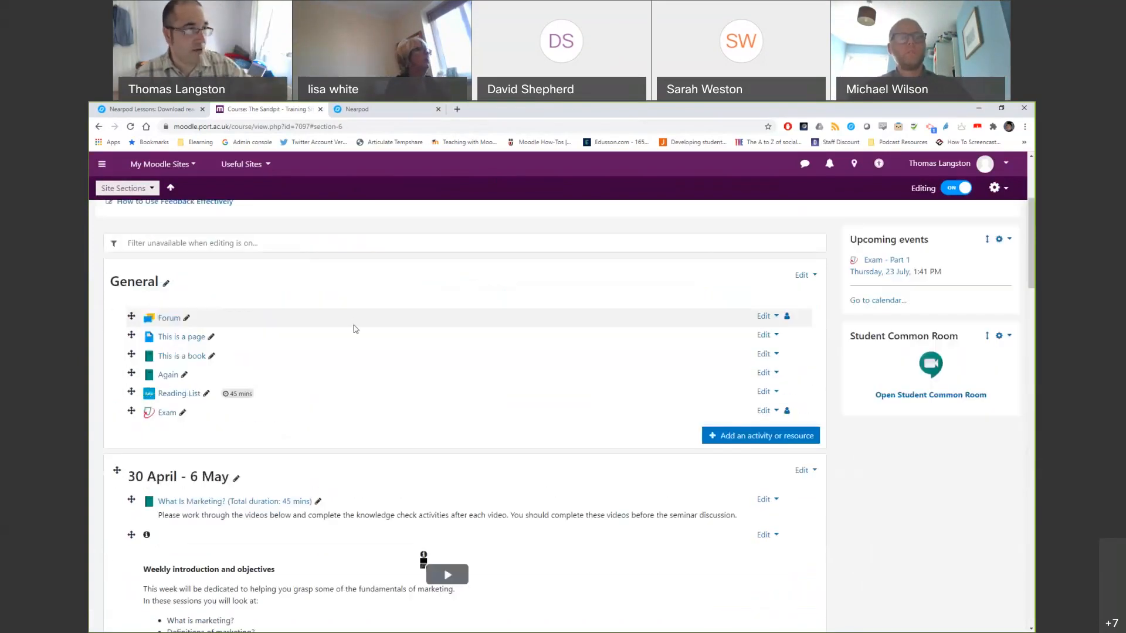
pyautogui.scroll(3, 339, 339)
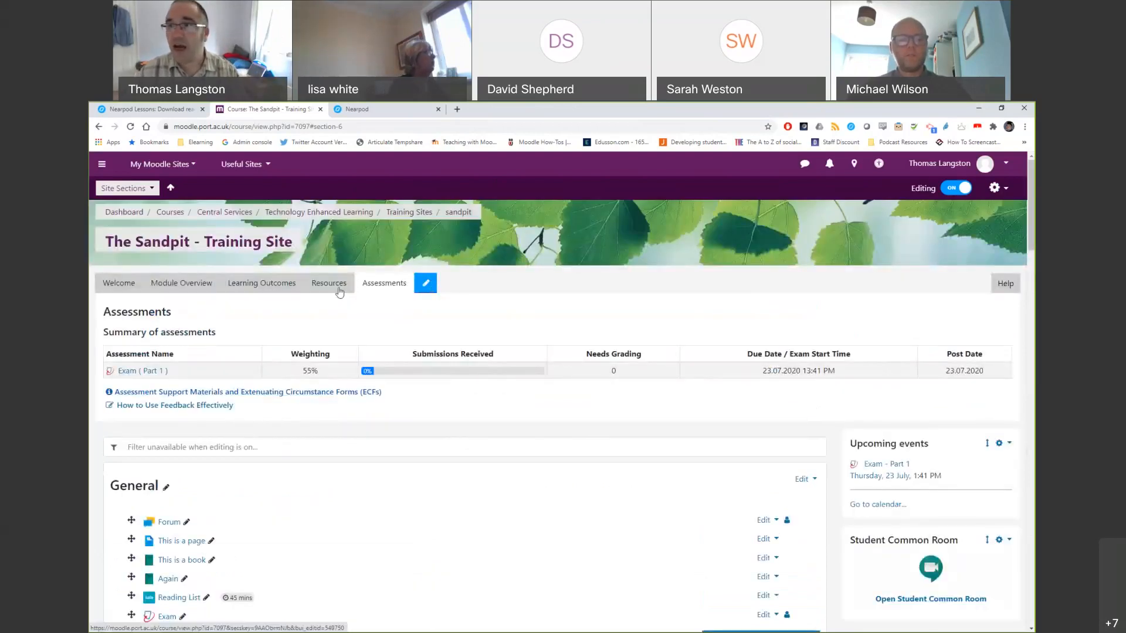
# - Review the summary tab settings, including the assessment guidelines link, and return to the sandpit course without saving
pyautogui.click(425, 284)
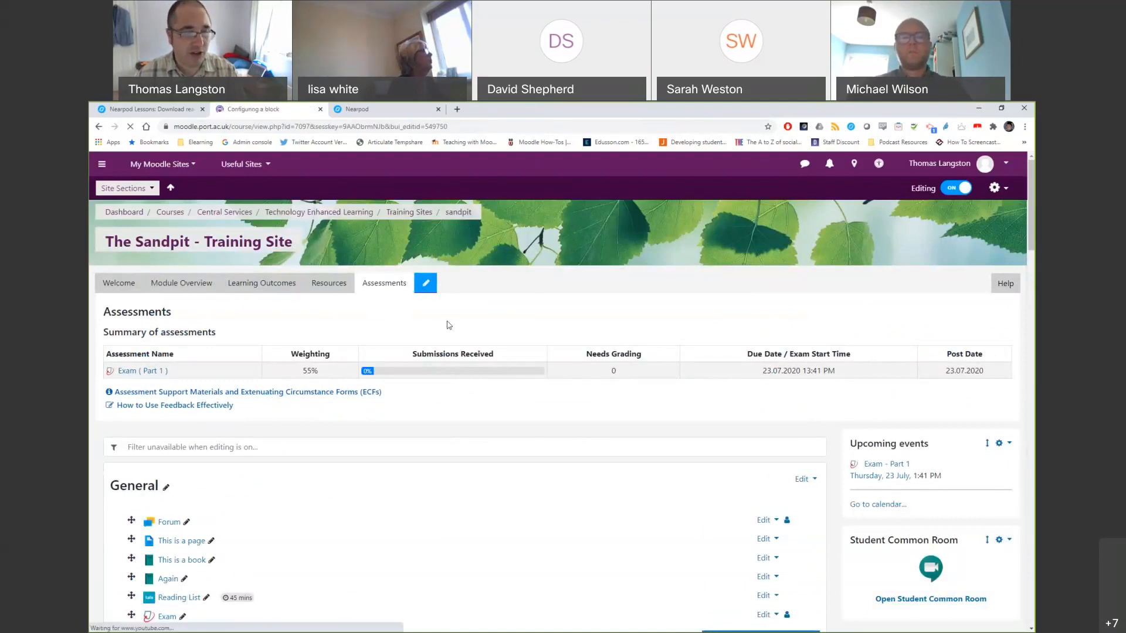
pyautogui.scroll(-10, 449, 327)
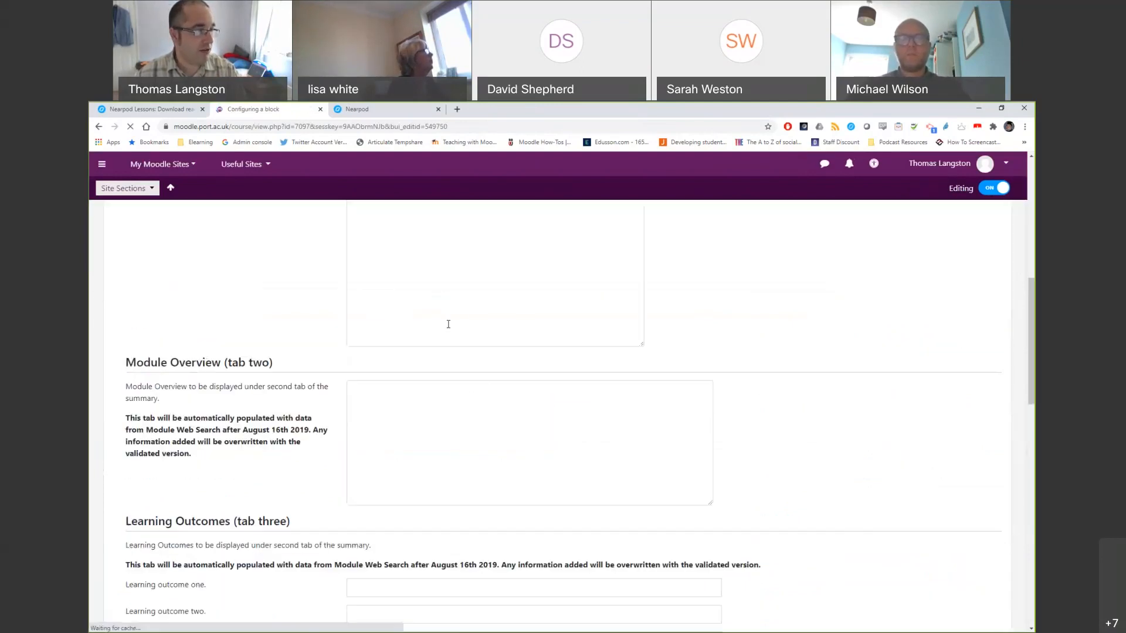
pyautogui.scroll(-2, 449, 331)
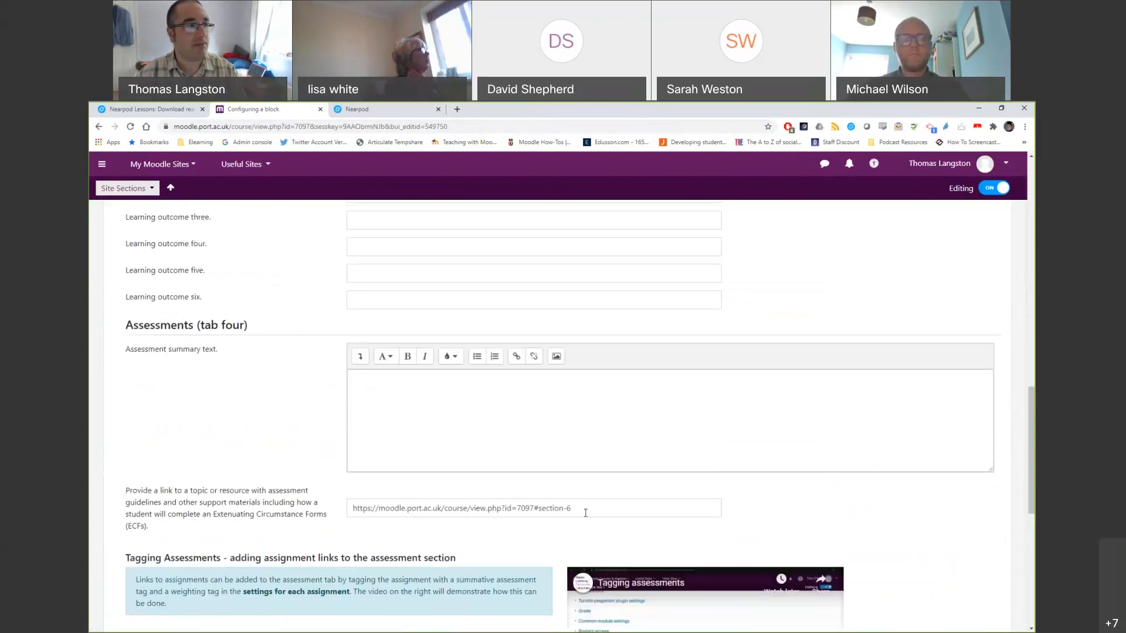
pyautogui.scroll(15, 301, 378)
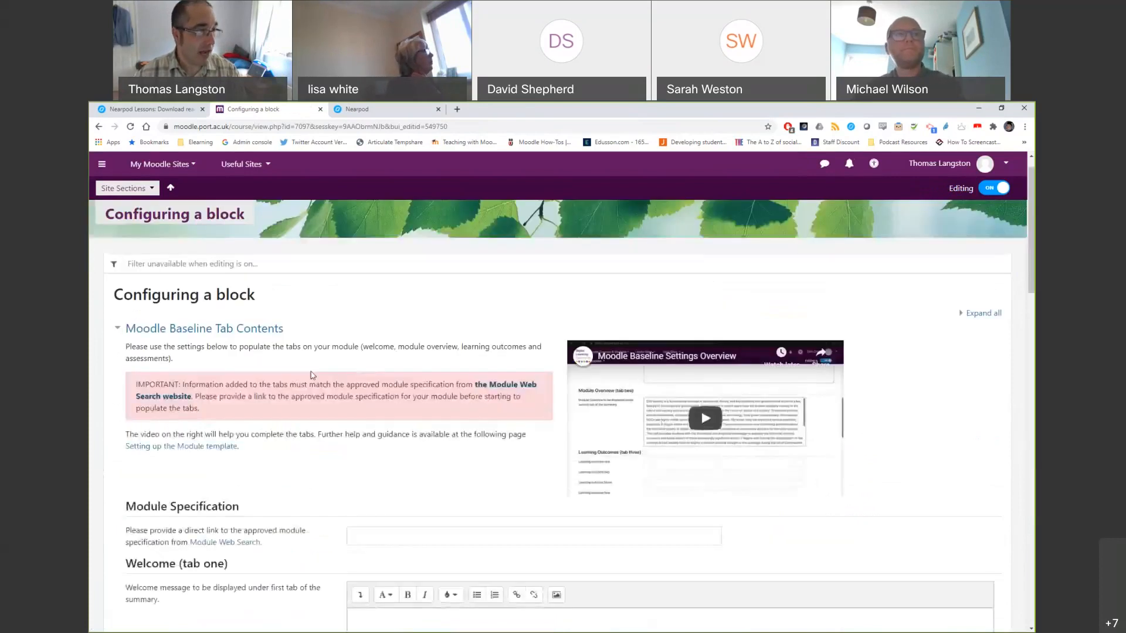
pyautogui.click(454, 216)
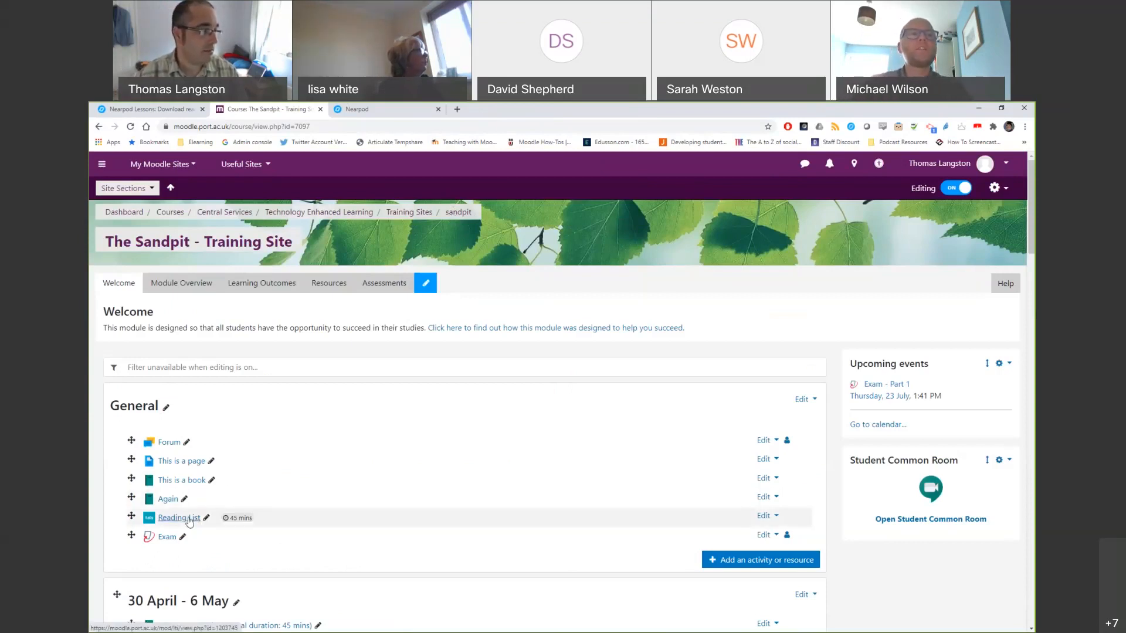
# - Add a reading list external tool named "Reading list" to the General section, saving and displaying it
pyautogui.click(774, 560)
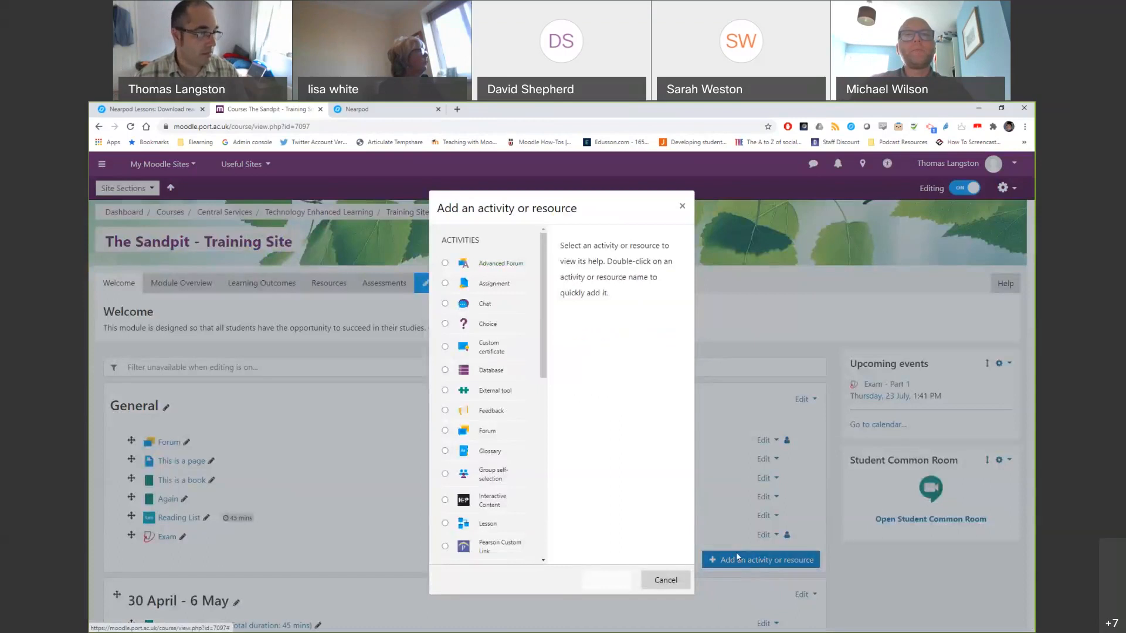
pyautogui.scroll(-3, 534, 460)
pyautogui.doubleClick(504, 484)
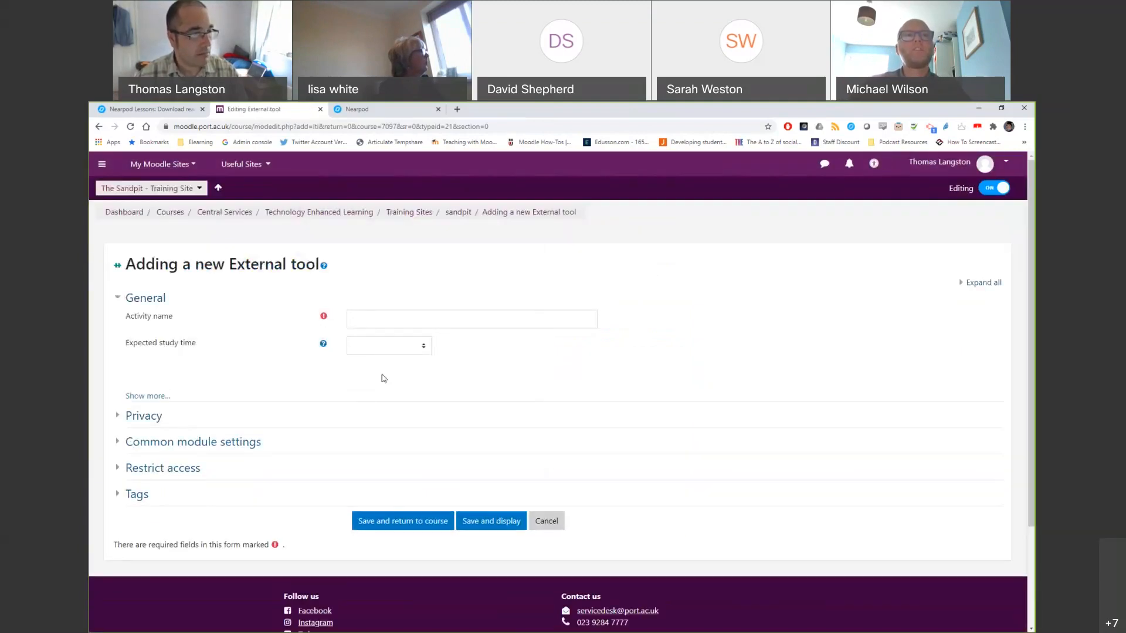
pyautogui.scroll(-3, 442, 381)
pyautogui.scroll(3, 445, 352)
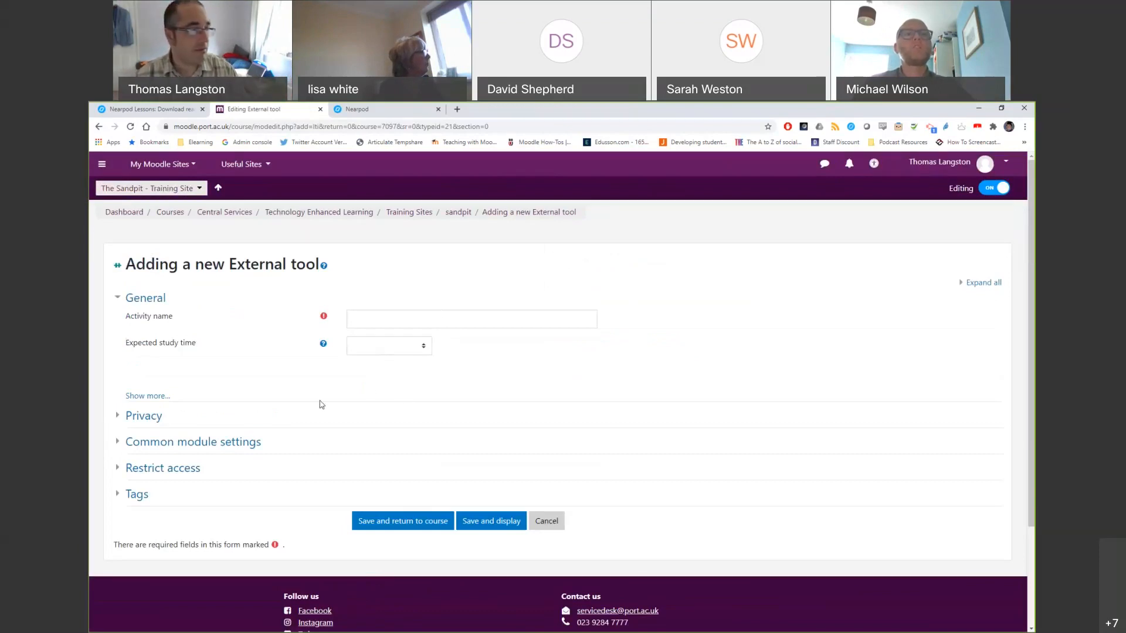
pyautogui.click(377, 316)
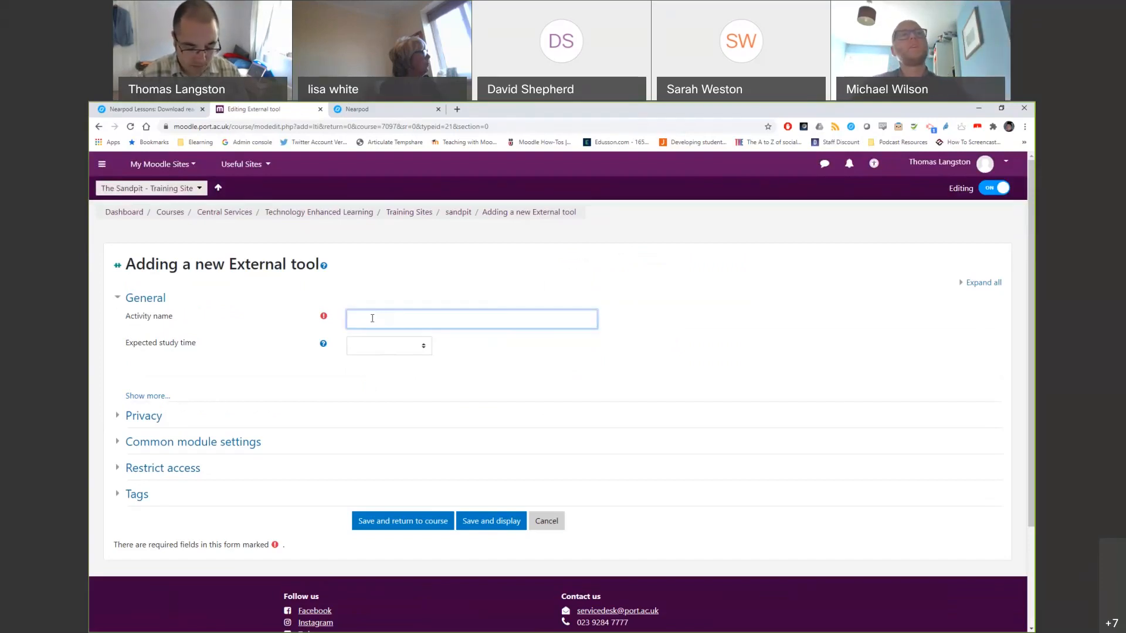
pyautogui.write('Readin')
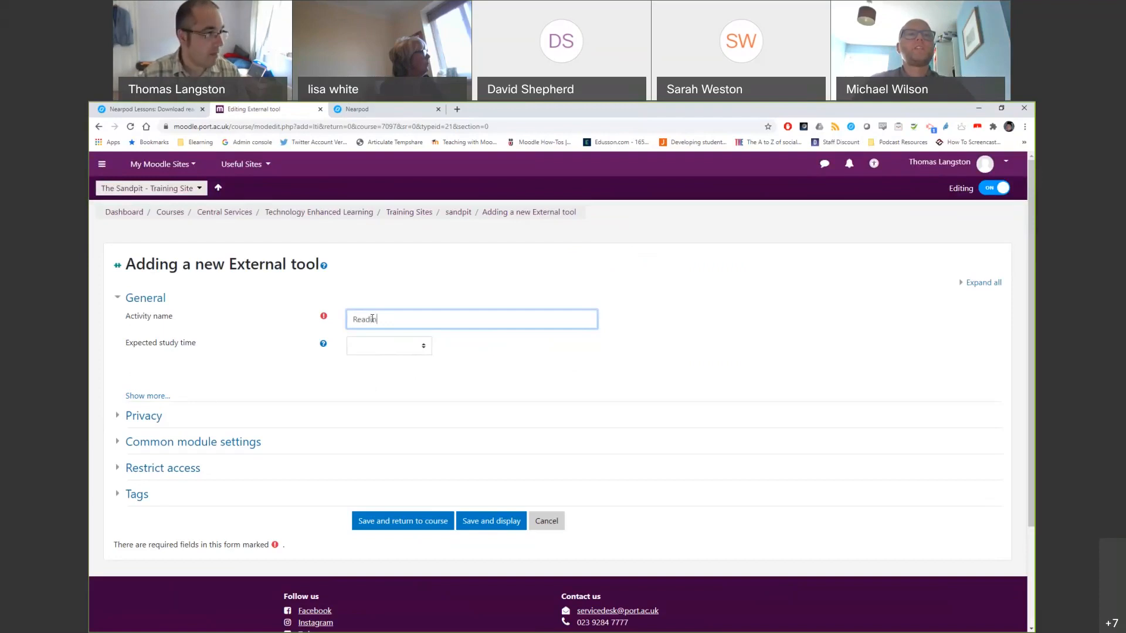
pyautogui.write('g lis')
pyautogui.click(489, 522)
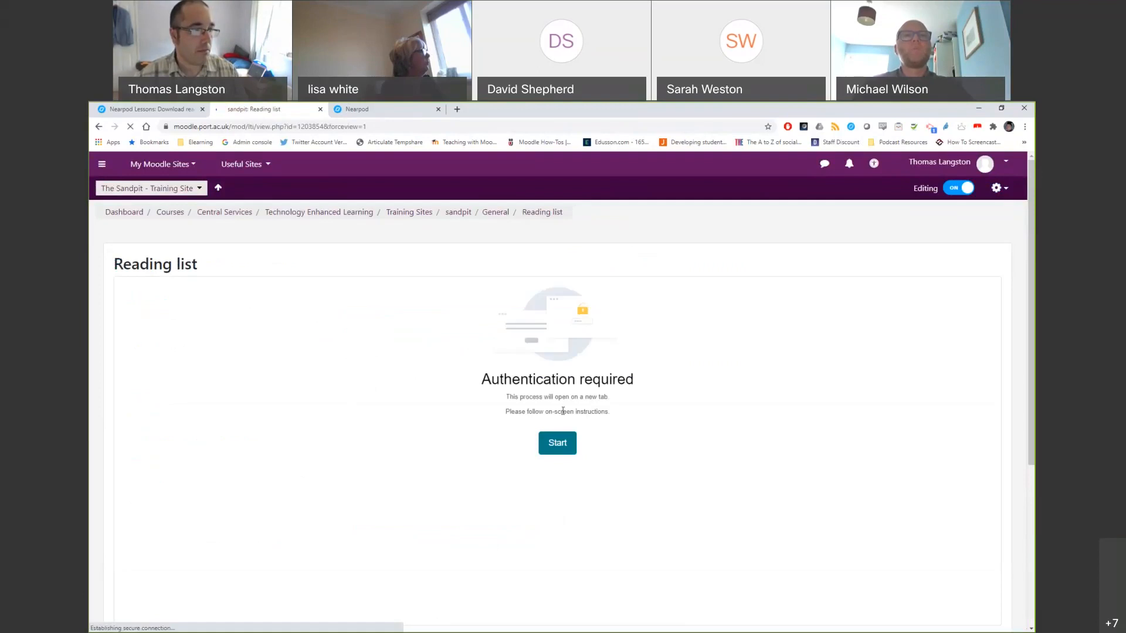
# - Start the required authentication for the new Reading list and go through the sign-in process
pyautogui.scroll(-1, 528, 375)
pyautogui.click(547, 395)
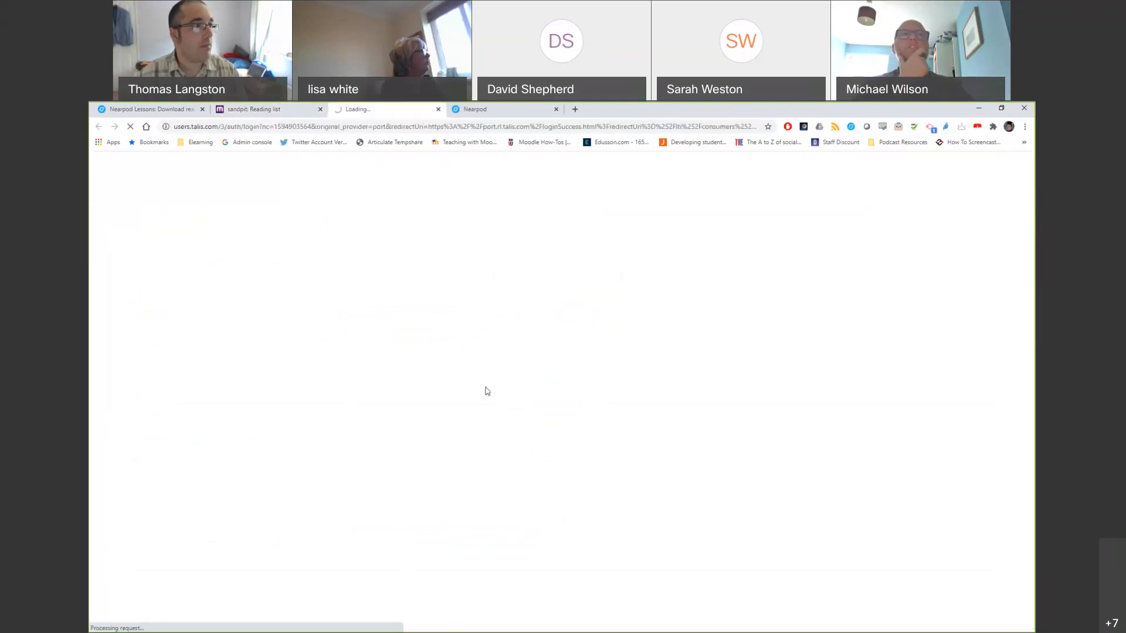
pyautogui.click(489, 306)
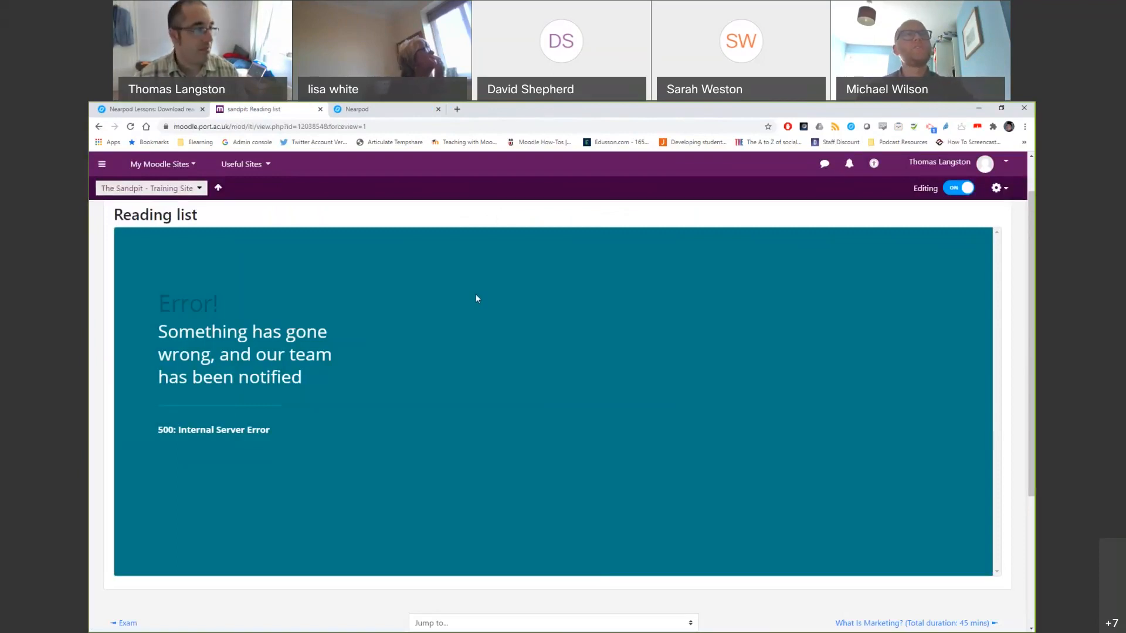
pyautogui.scroll(1, 448, 364)
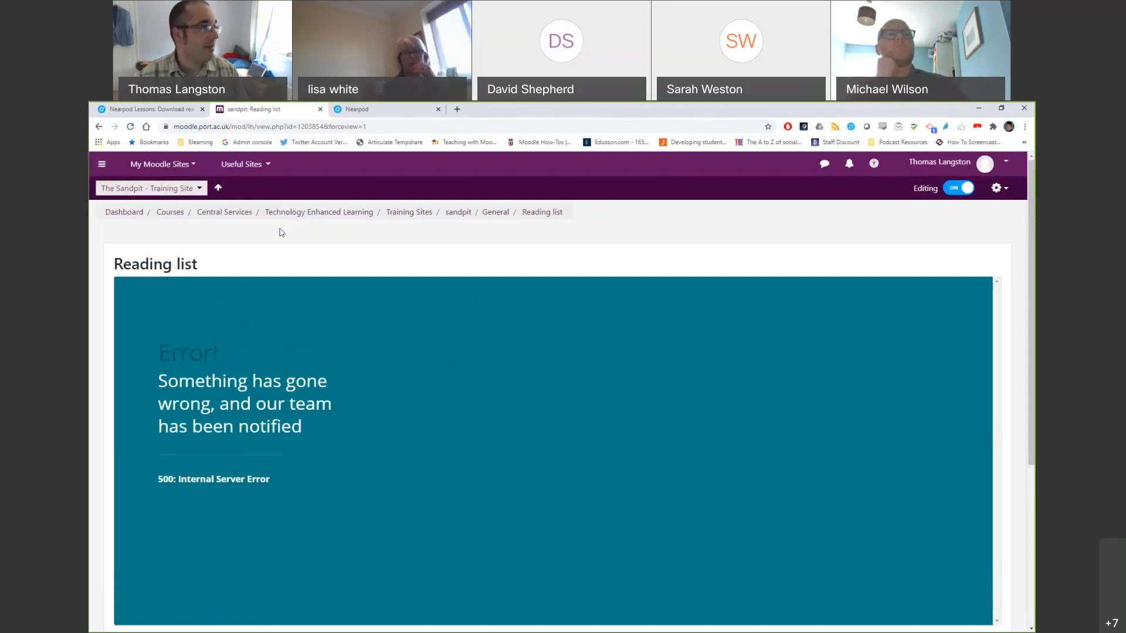
# - Reload the new Reading list page, and reopen the activity from the course's General section
pyautogui.click(130, 126)
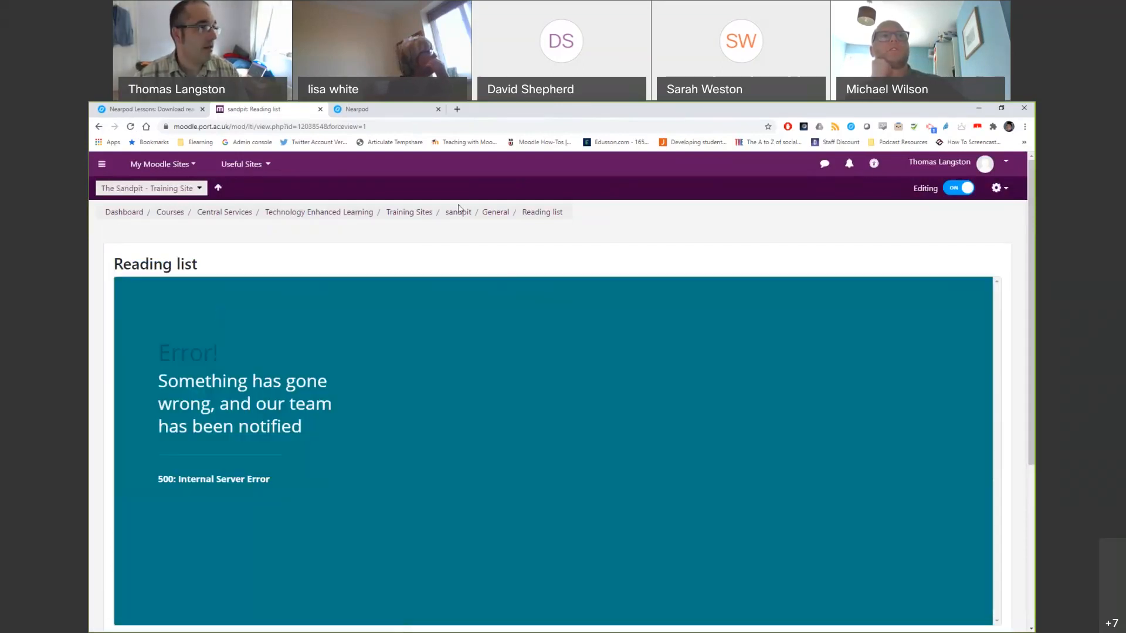
pyautogui.click(468, 220)
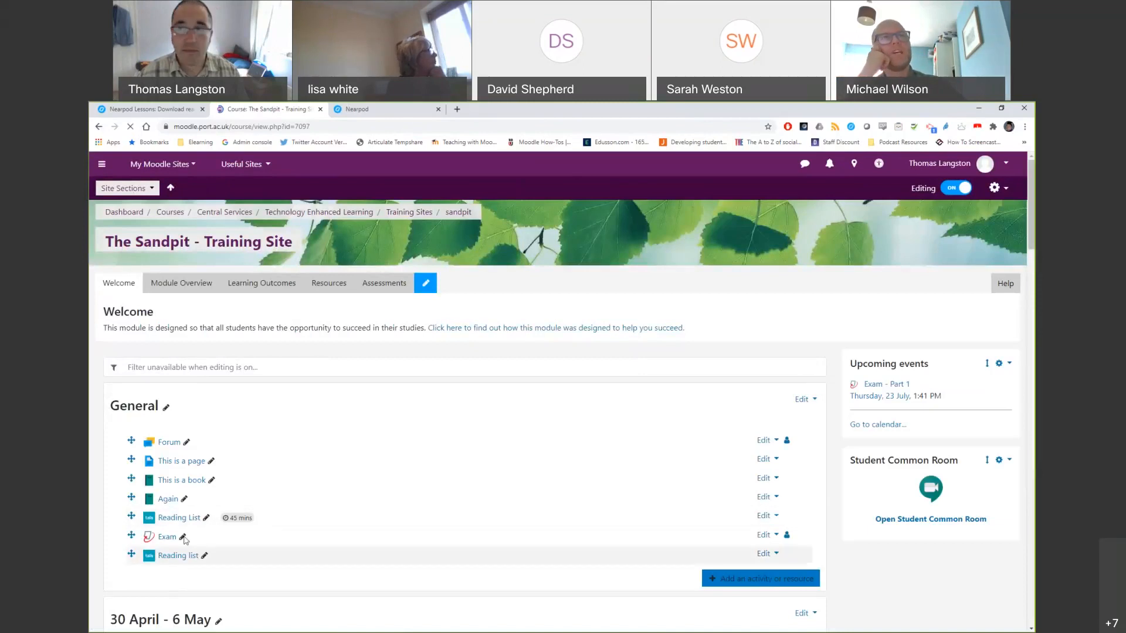
pyautogui.click(201, 556)
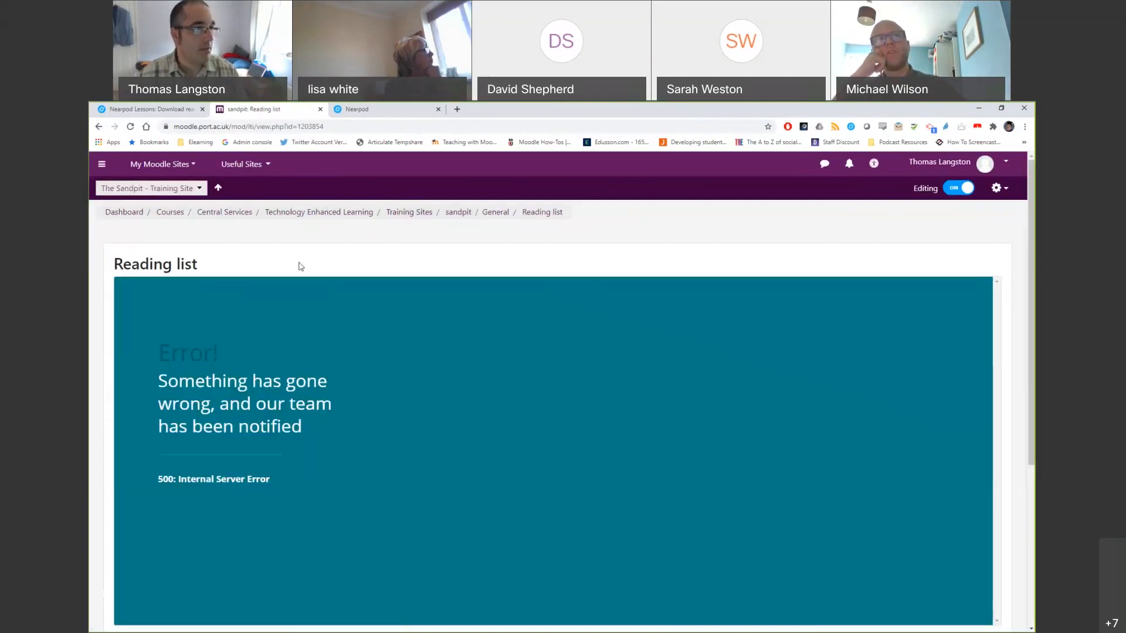
# - Return from the Reading list activity to the sandpit course page
pyautogui.click(458, 212)
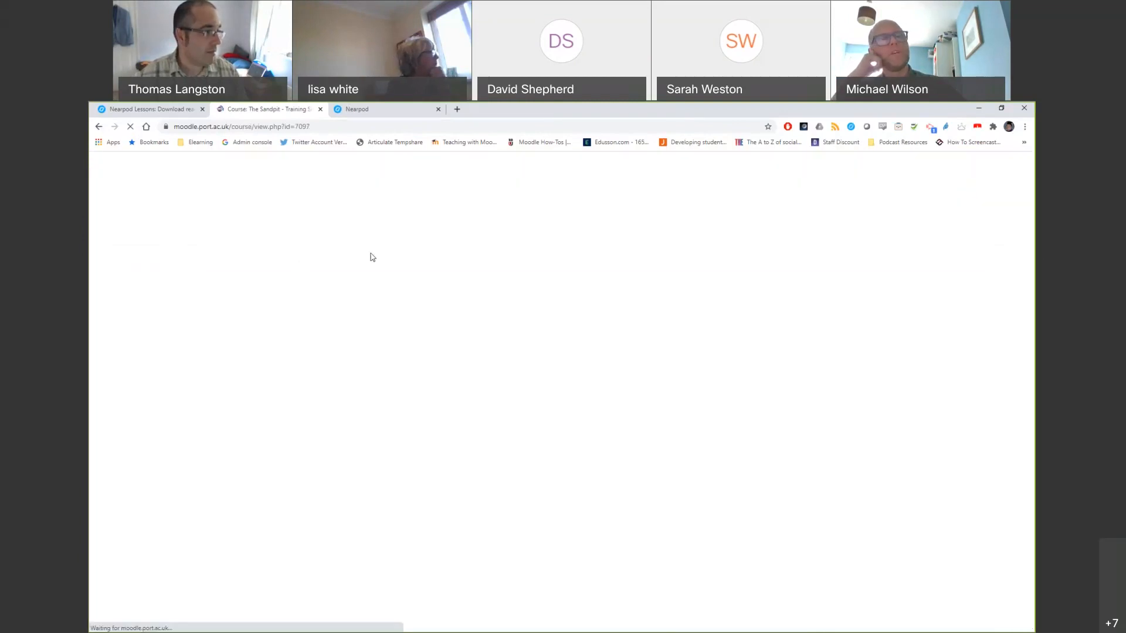
pyautogui.scroll(-1, 186, 434)
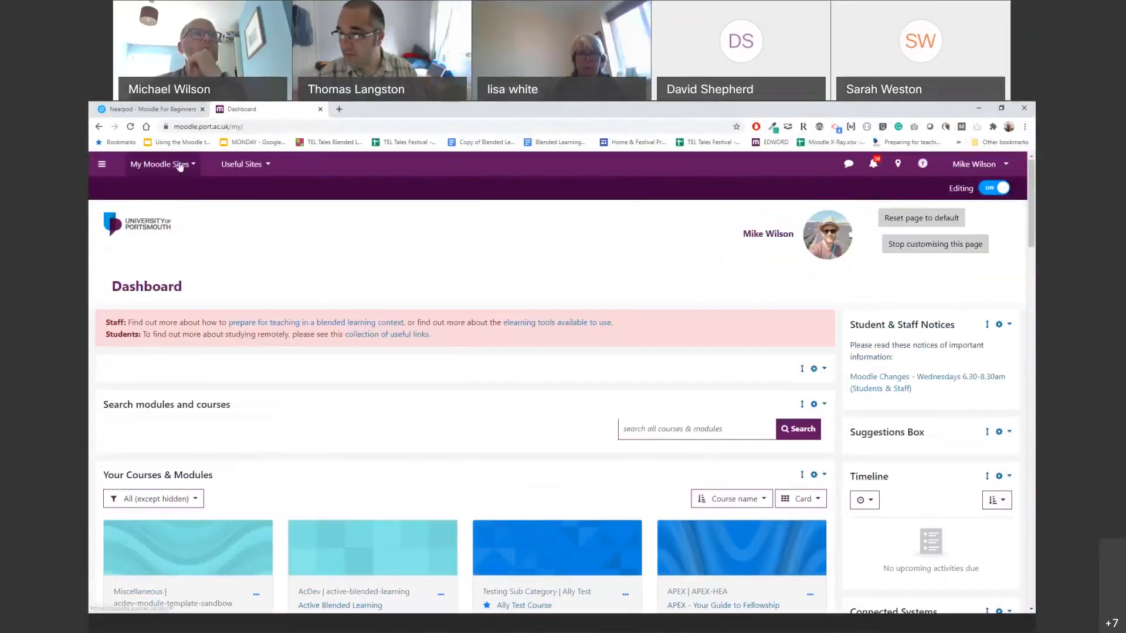
# - Open the U12345 test course from the list of enrolled Moodle sites
pyautogui.click(163, 164)
pyautogui.scroll(-5, 228, 432)
pyautogui.scroll(-4, 227, 432)
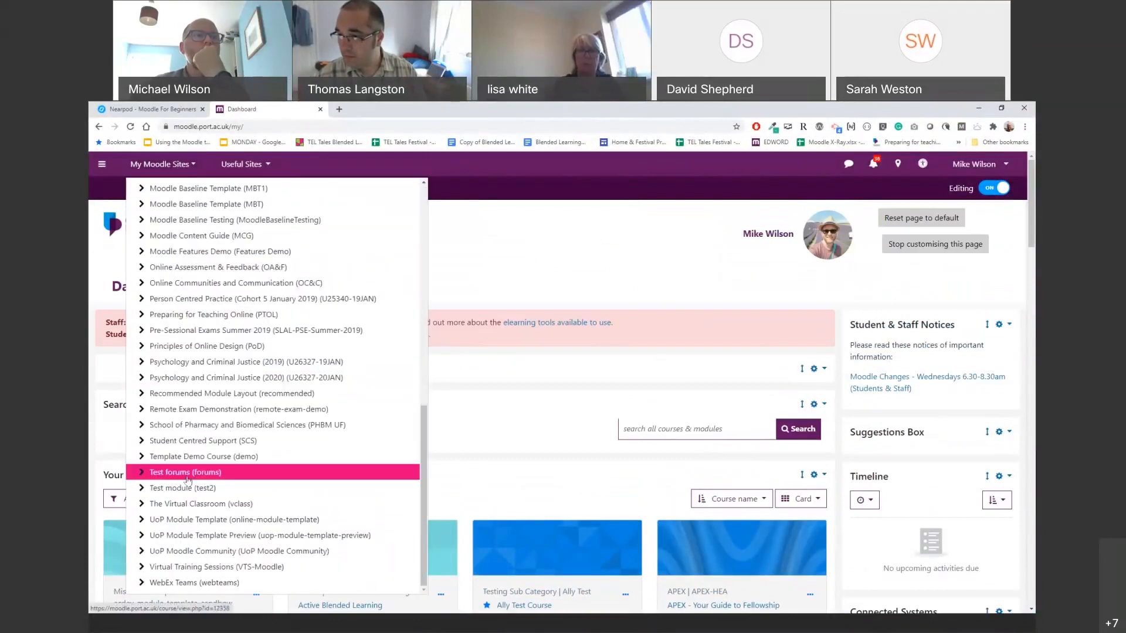
pyautogui.scroll(-3, 245, 474)
pyautogui.scroll(3, 235, 411)
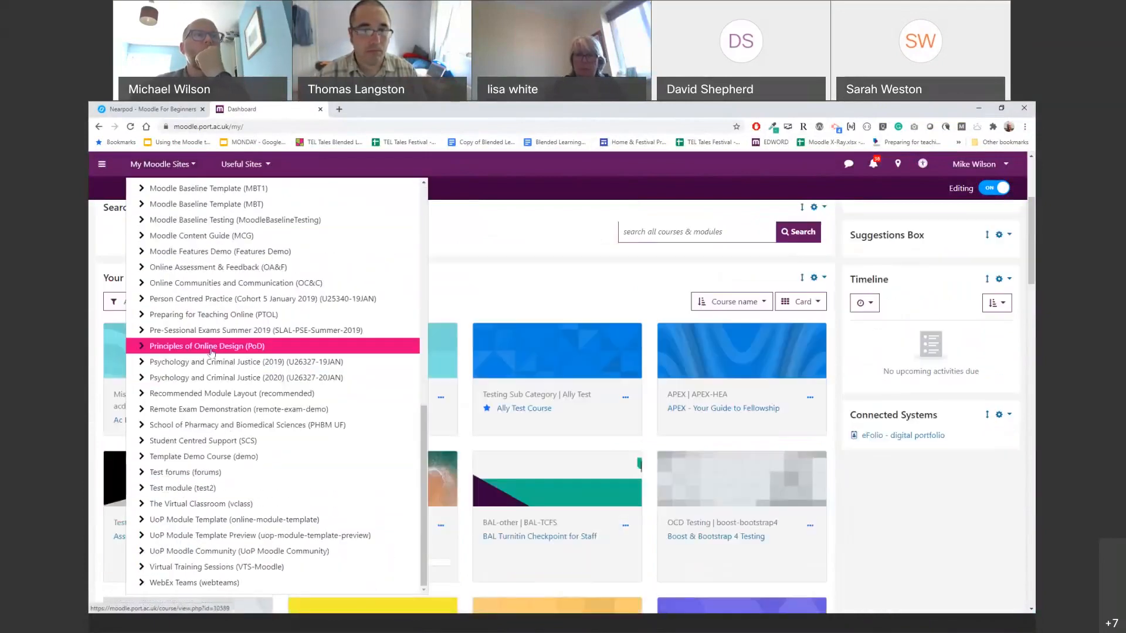
pyautogui.click(197, 306)
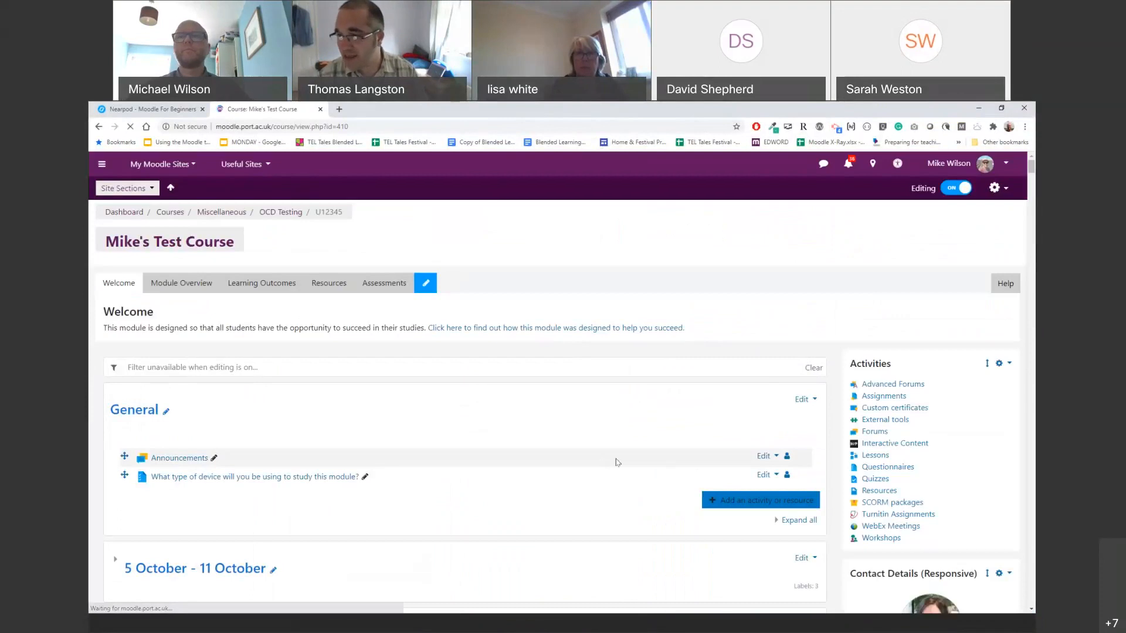
# - Add a Reading List activity named "Reading list" to the test course's General section, saving and displaying it
pyautogui.scroll(-1, 728, 453)
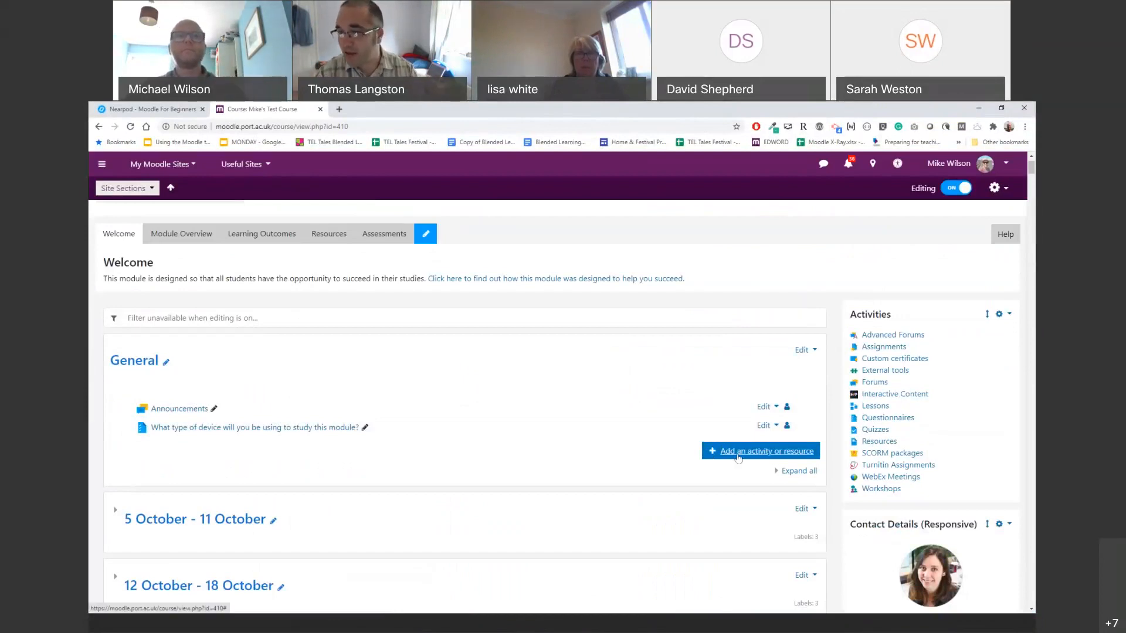
pyautogui.click(738, 452)
pyautogui.scroll(-1, 546, 346)
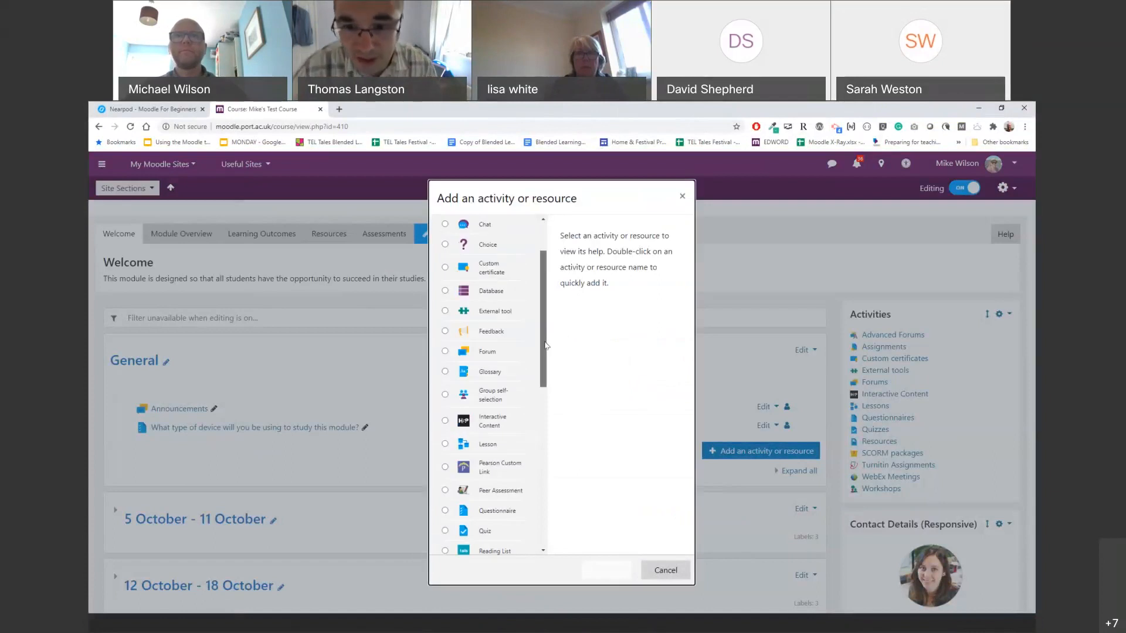
pyautogui.scroll(-3, 546, 346)
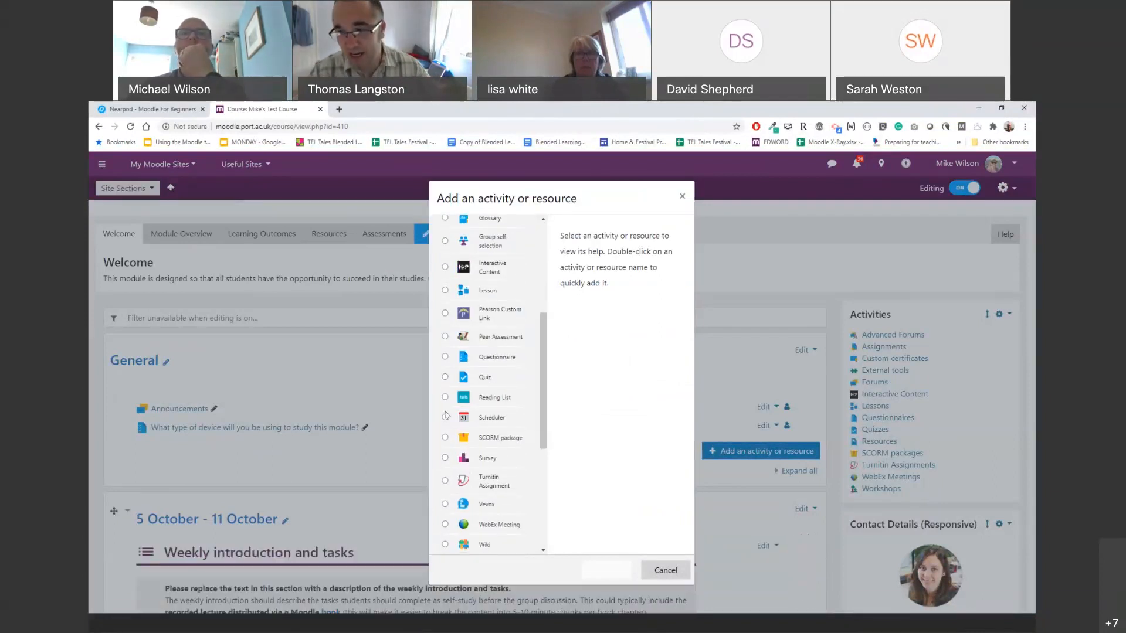
pyautogui.click(445, 397)
pyautogui.click(600, 567)
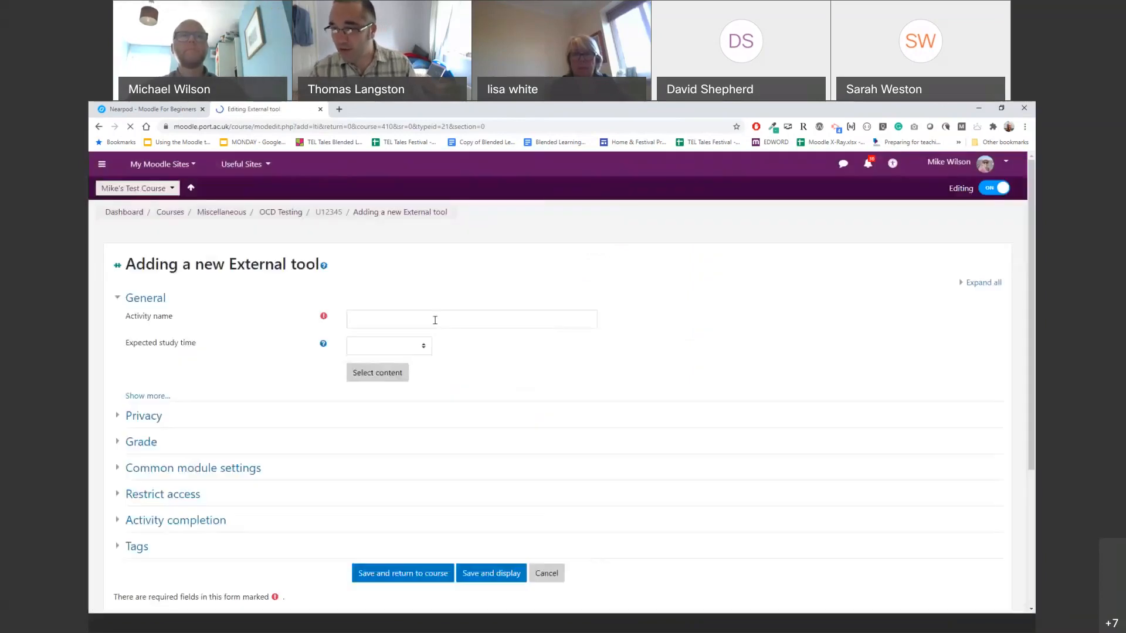
pyautogui.click(436, 320)
pyautogui.write('Reading list')
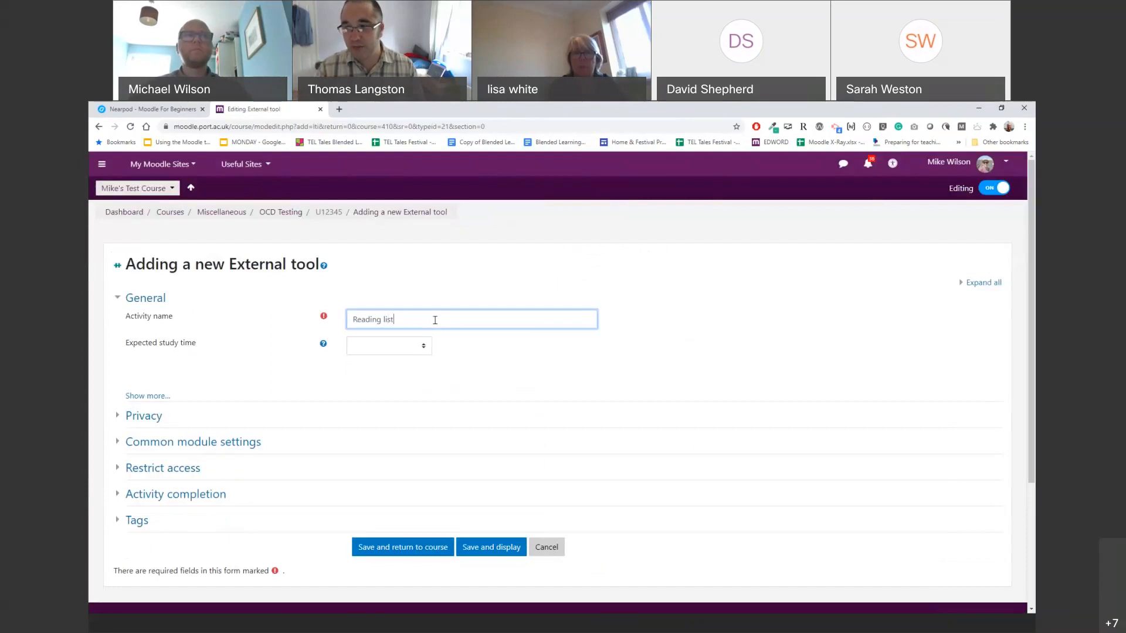
pyautogui.click(491, 548)
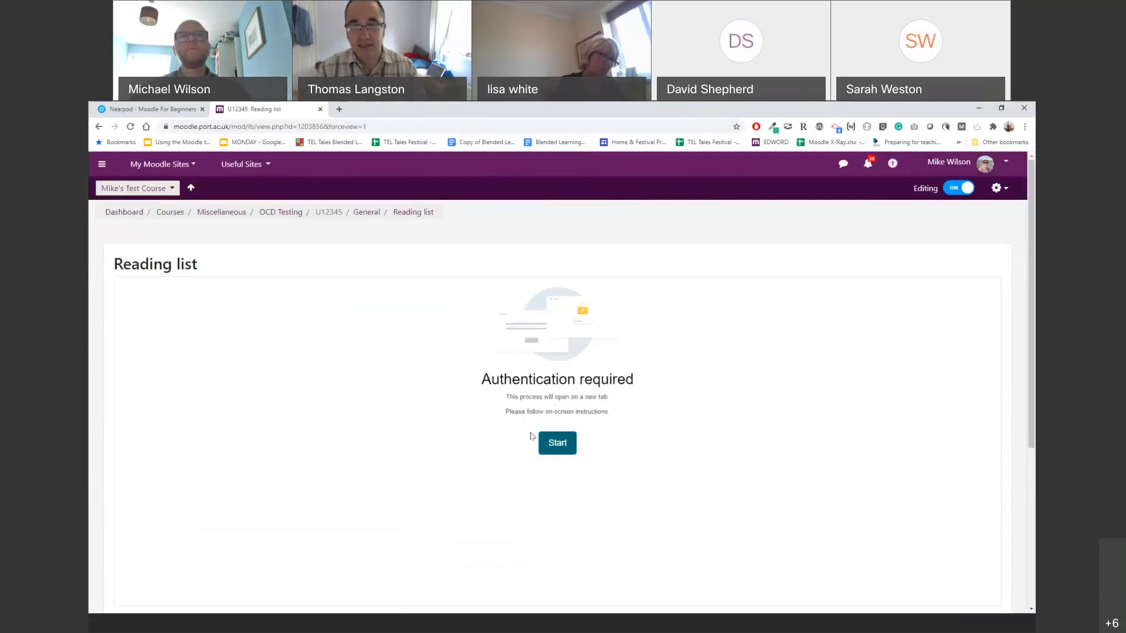
# - Authenticate the new reading list, replace the prefilled list search with "web", and select the Sport Event Management (Session 2019-20) list
pyautogui.click(558, 444)
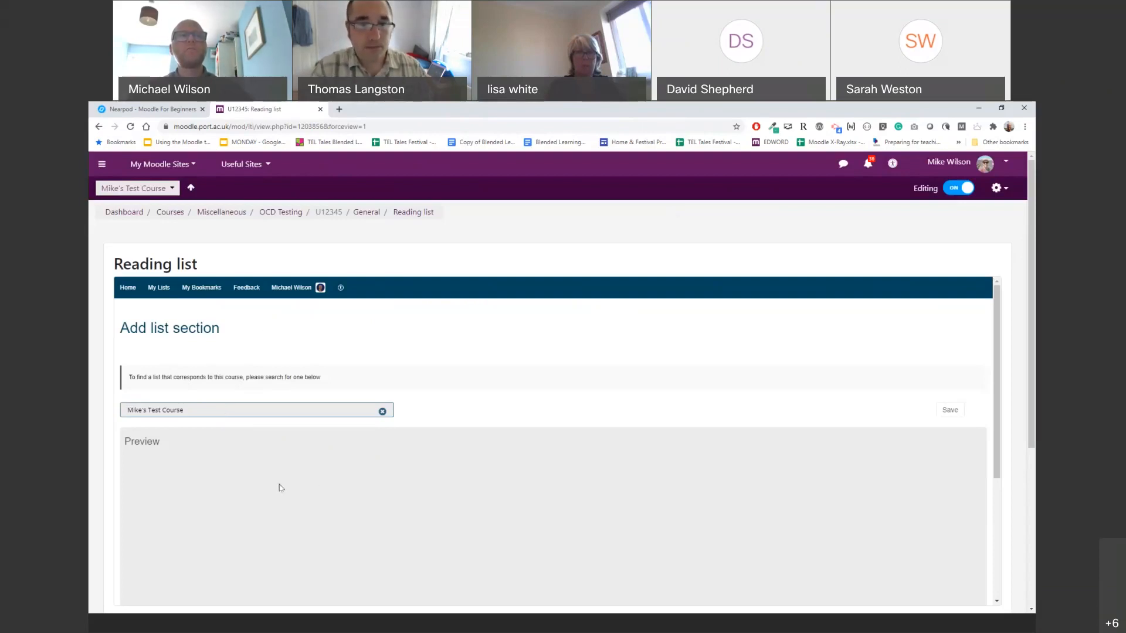
pyautogui.click(383, 411)
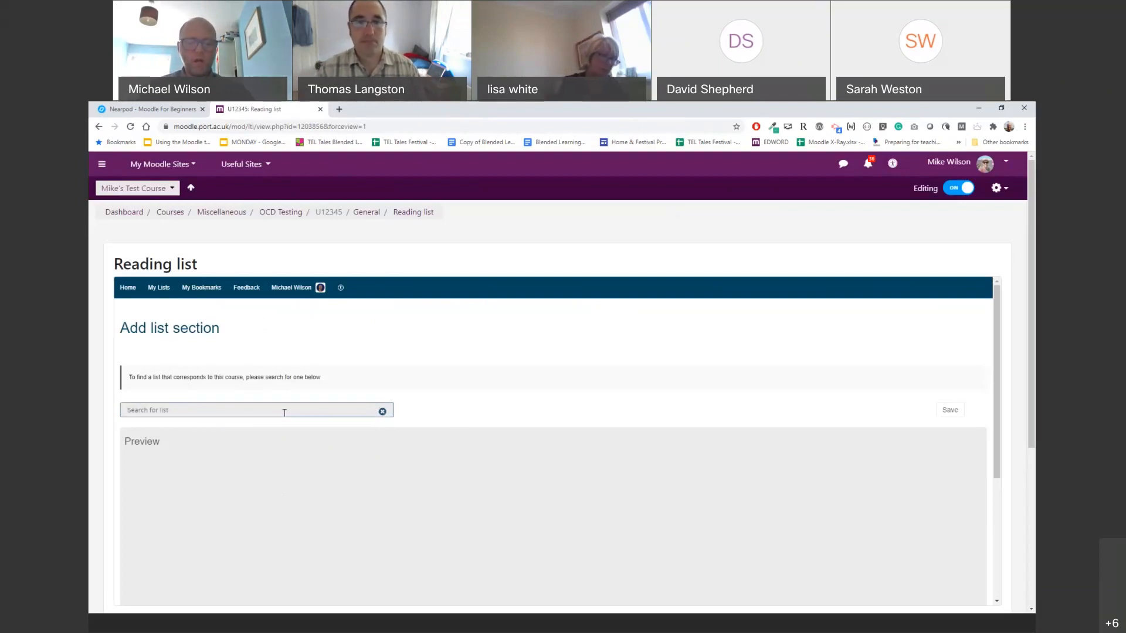
pyautogui.write('web design')
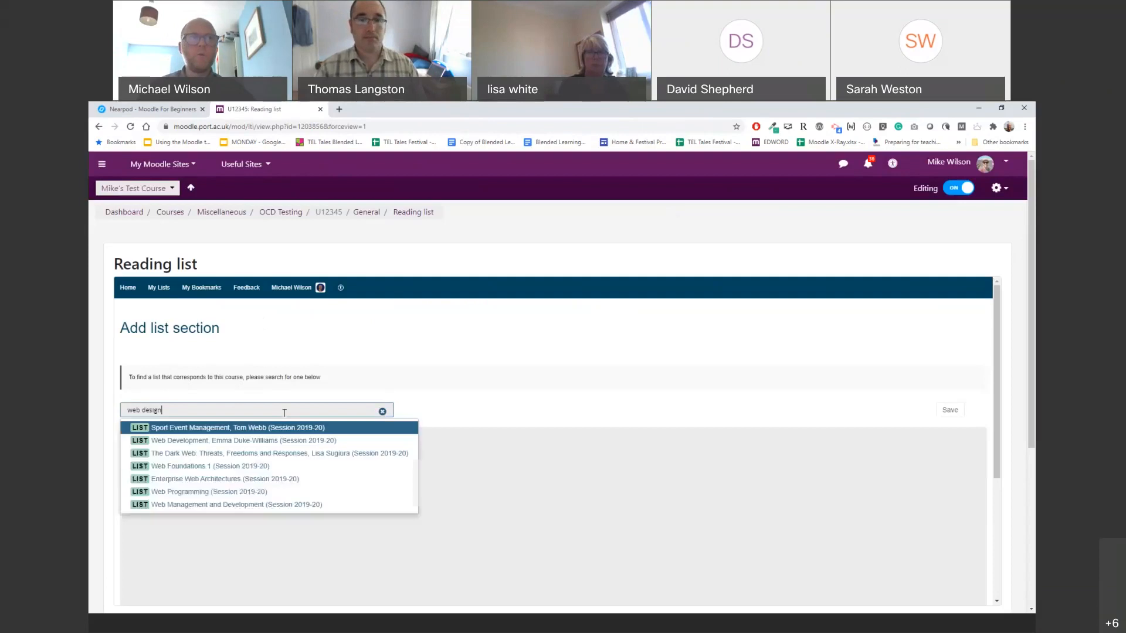
pyautogui.press('BackSpace')
pyautogui.press('BackSpace')
pyautogui.press('BackSpace')
pyautogui.press('BackSpace')
pyautogui.press('BackSpace')
pyautogui.press('BackSpace')
pyautogui.press('BackSpace')
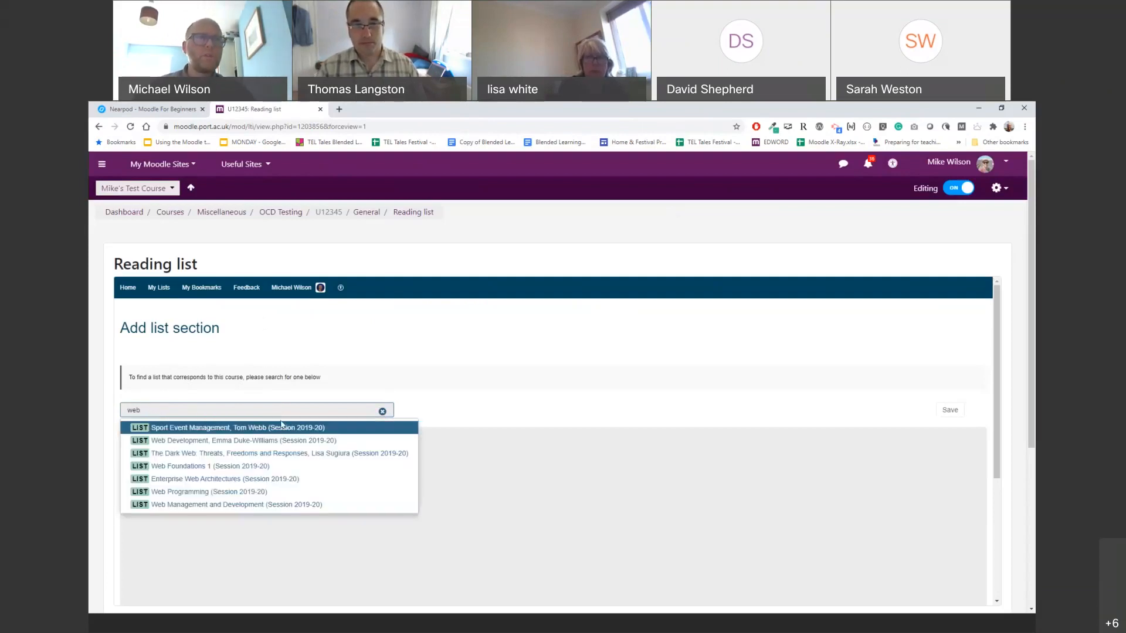
pyautogui.click(263, 430)
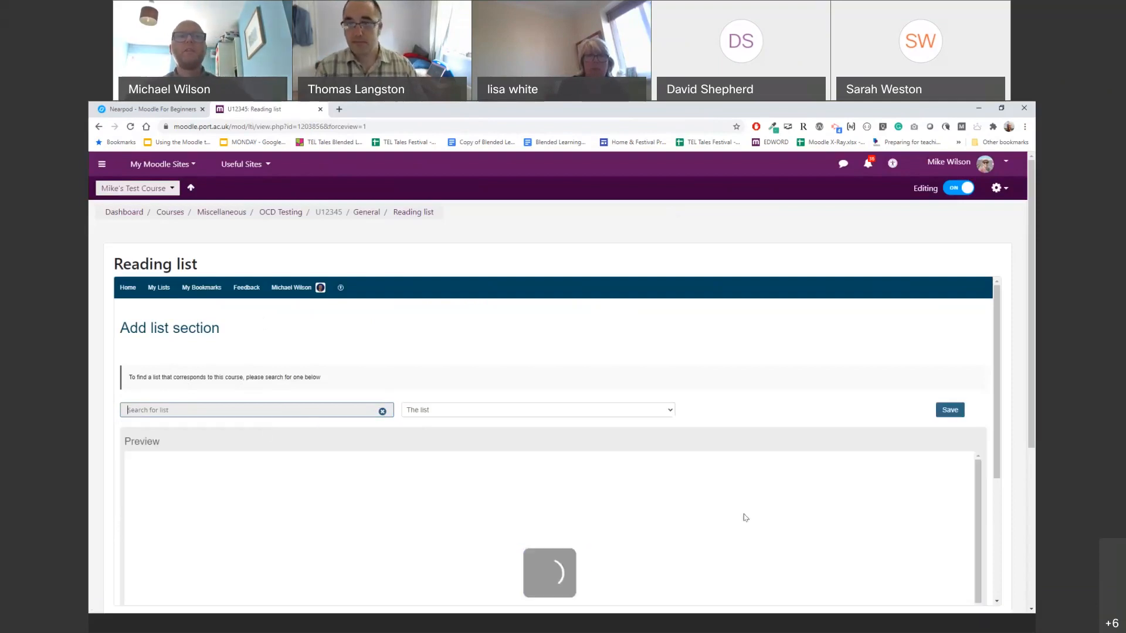
# - Preview the Sport Event Management list, keep "The list" as the section to show, and save the selection
pyautogui.scroll(-2, 522, 512)
pyautogui.scroll(5, 336, 515)
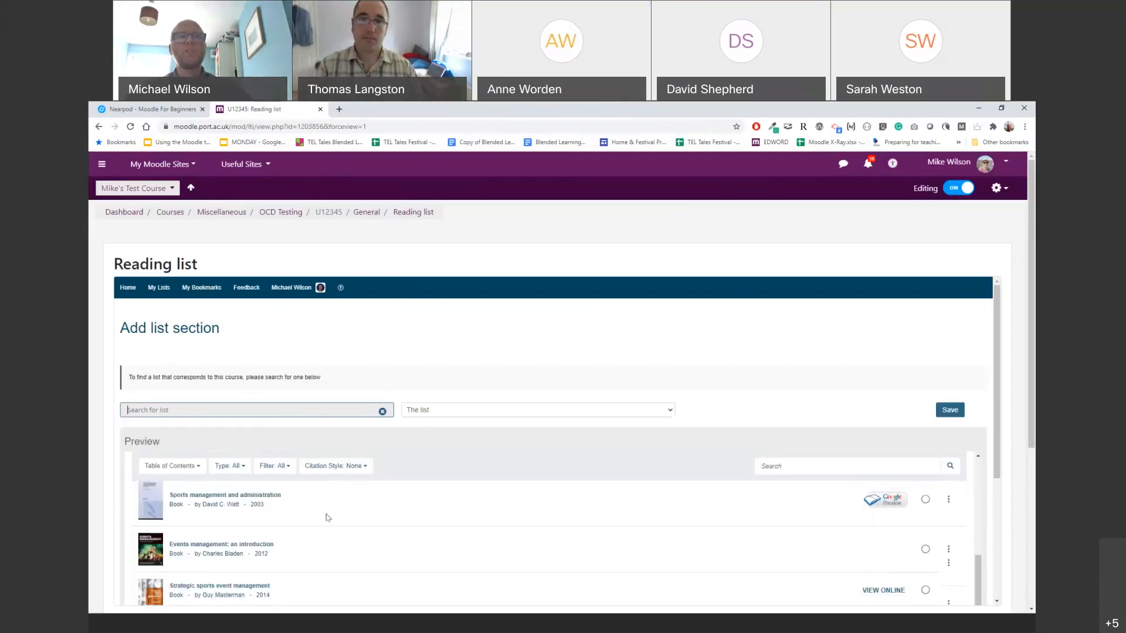
pyautogui.click(671, 410)
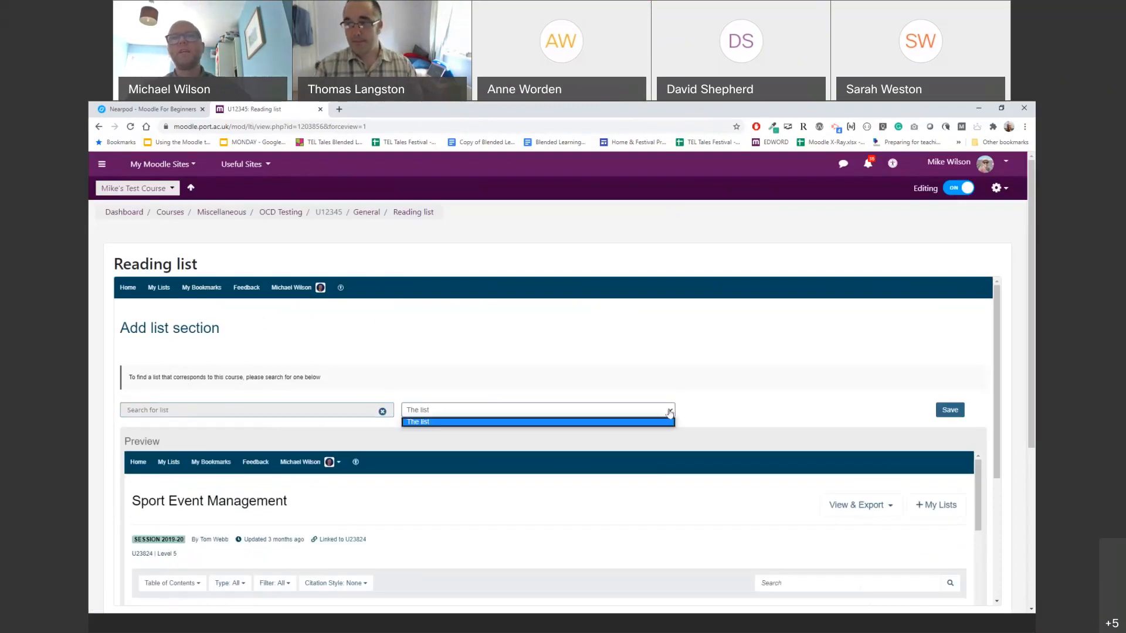
pyautogui.click(671, 411)
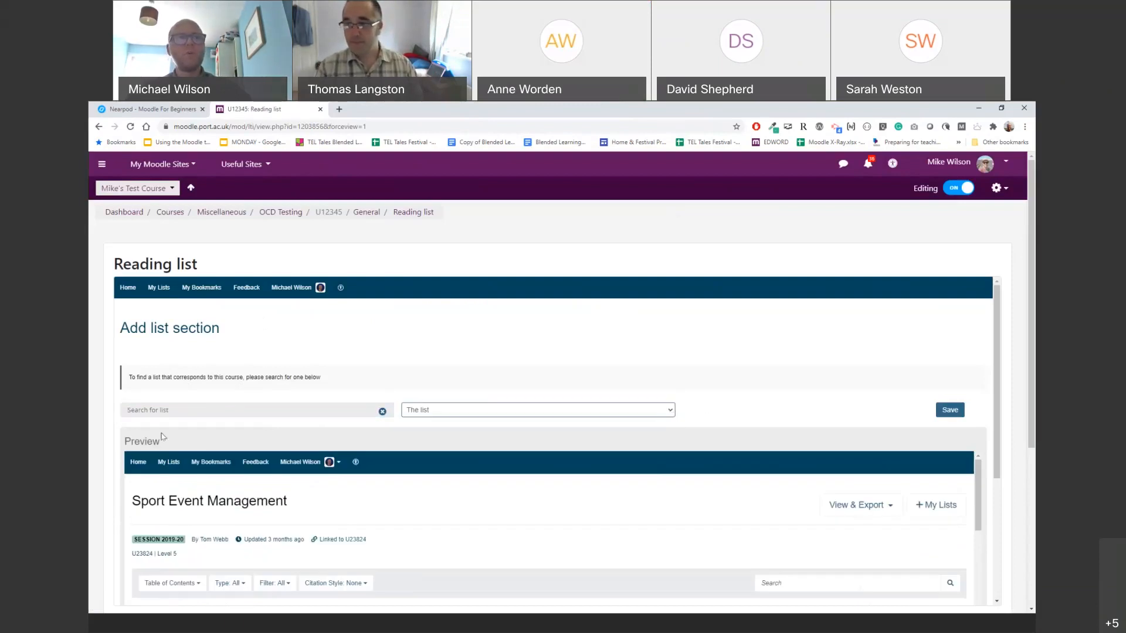
pyautogui.click(226, 408)
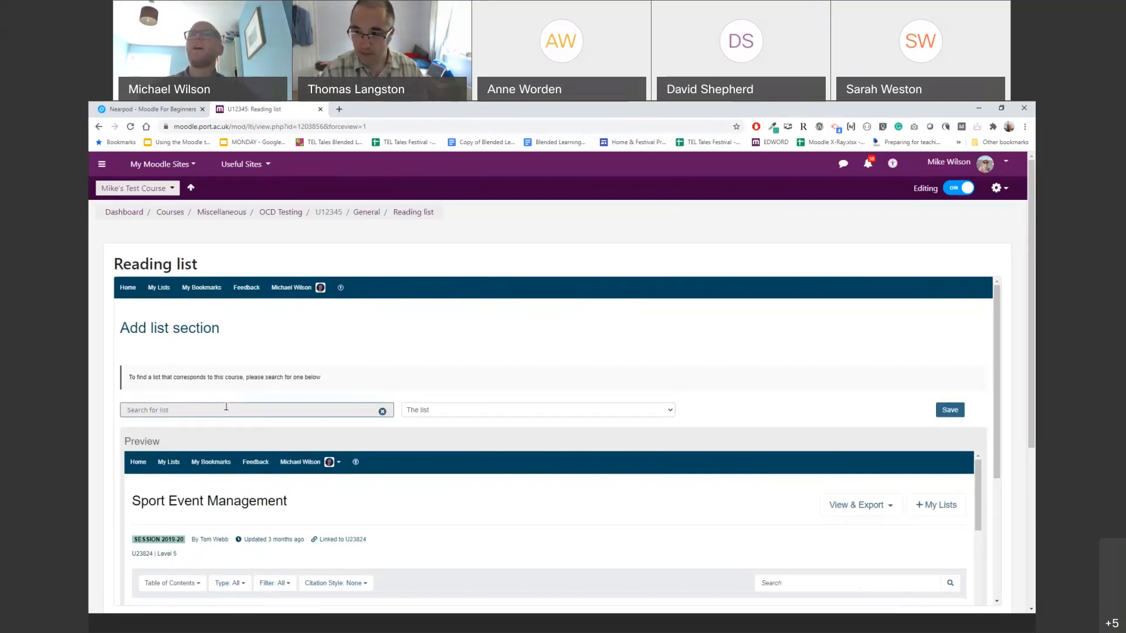
pyautogui.click(668, 412)
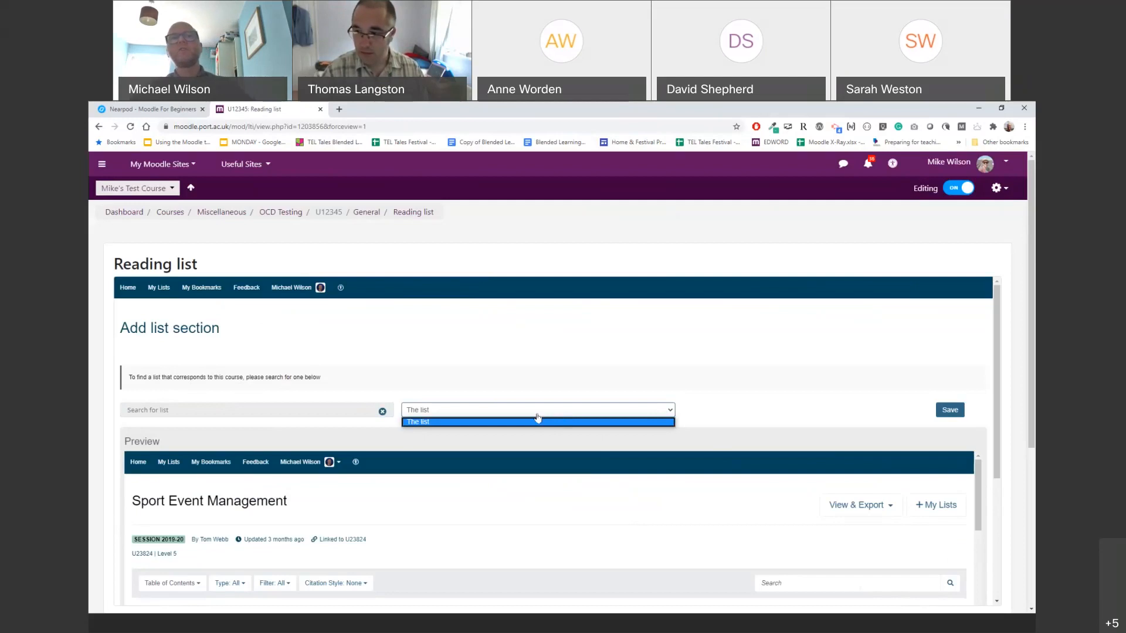
pyautogui.click(496, 423)
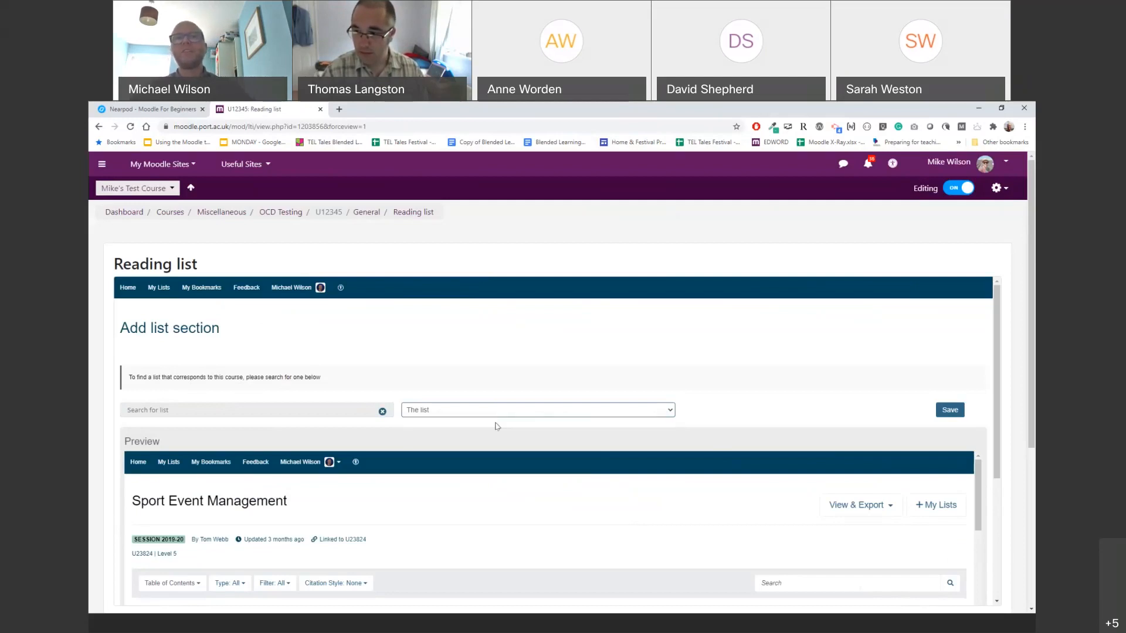
pyautogui.click(954, 412)
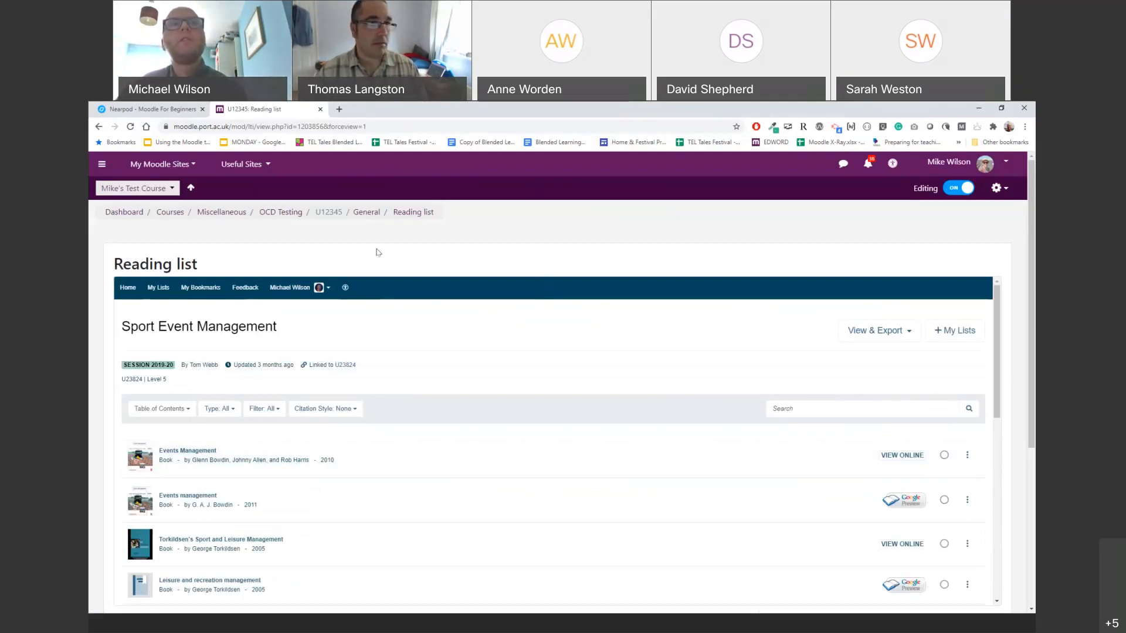
pyautogui.click(999, 188)
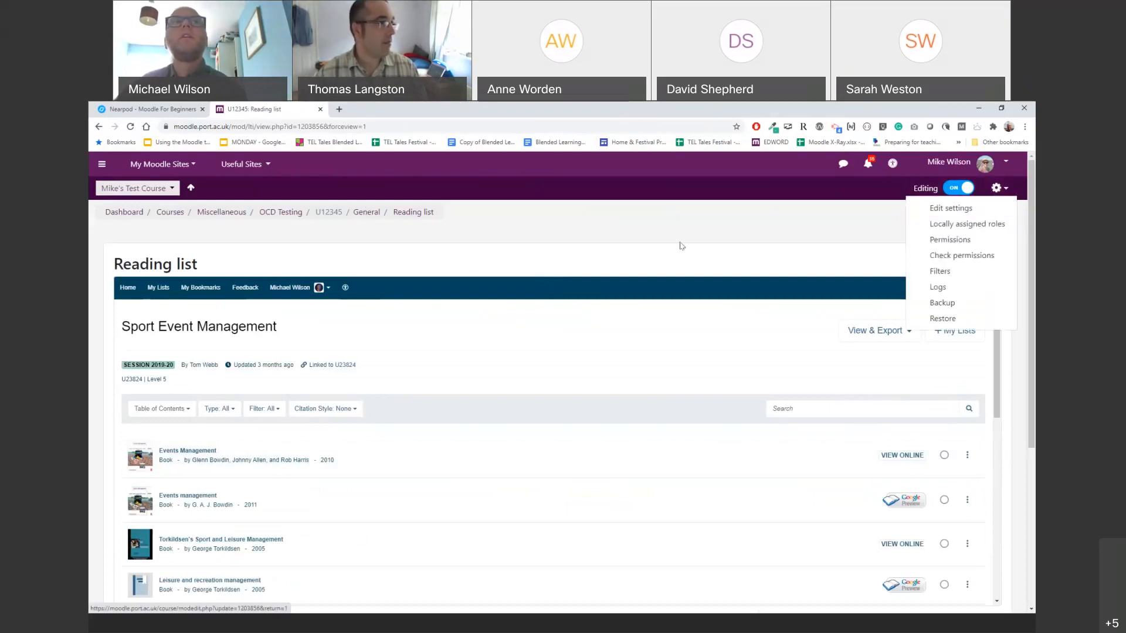
pyautogui.press('Escape')
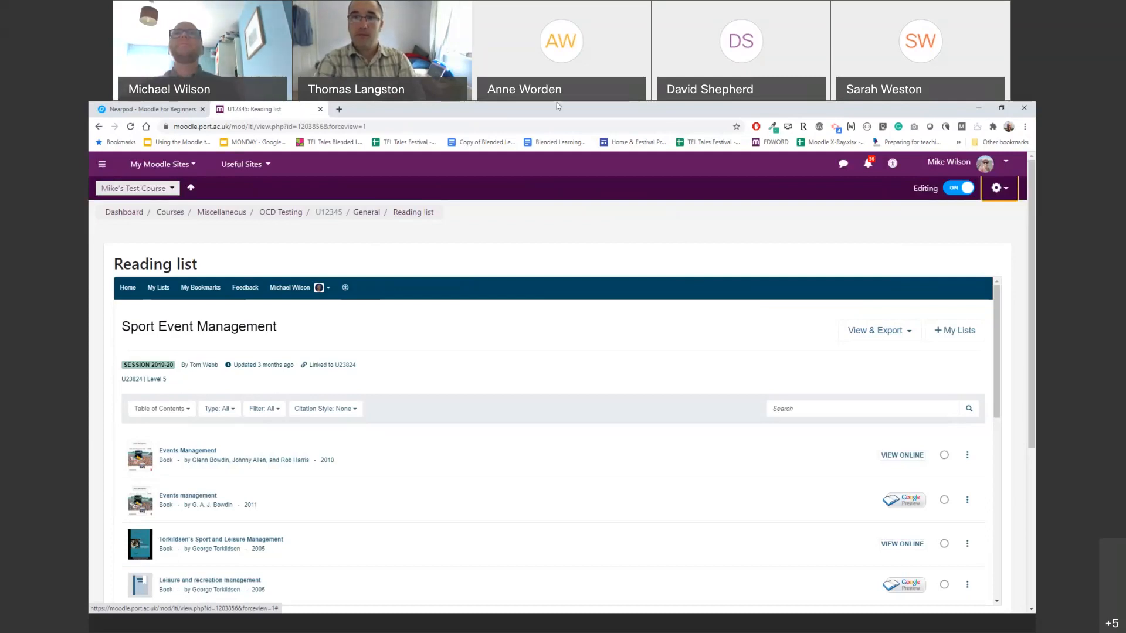
pyautogui.click(320, 109)
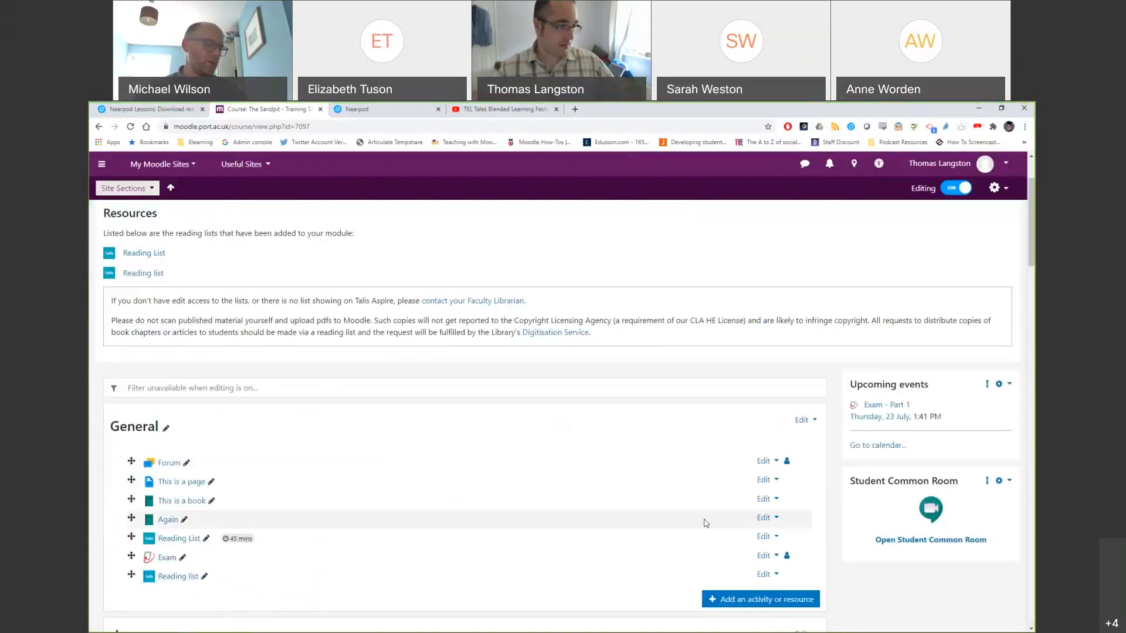
# - Rename the 45-minute reading list in the sandpit's General section to "Reading List - Total"
pyautogui.click(205, 538)
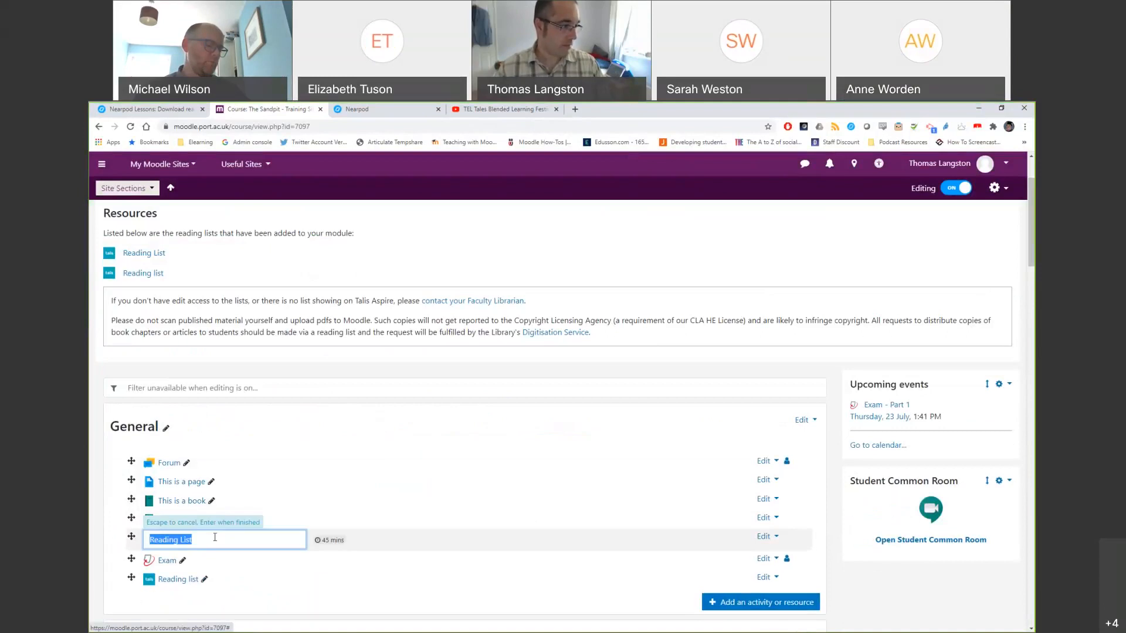
pyautogui.click(247, 542)
pyautogui.write('- Total')
pyautogui.press('Return')
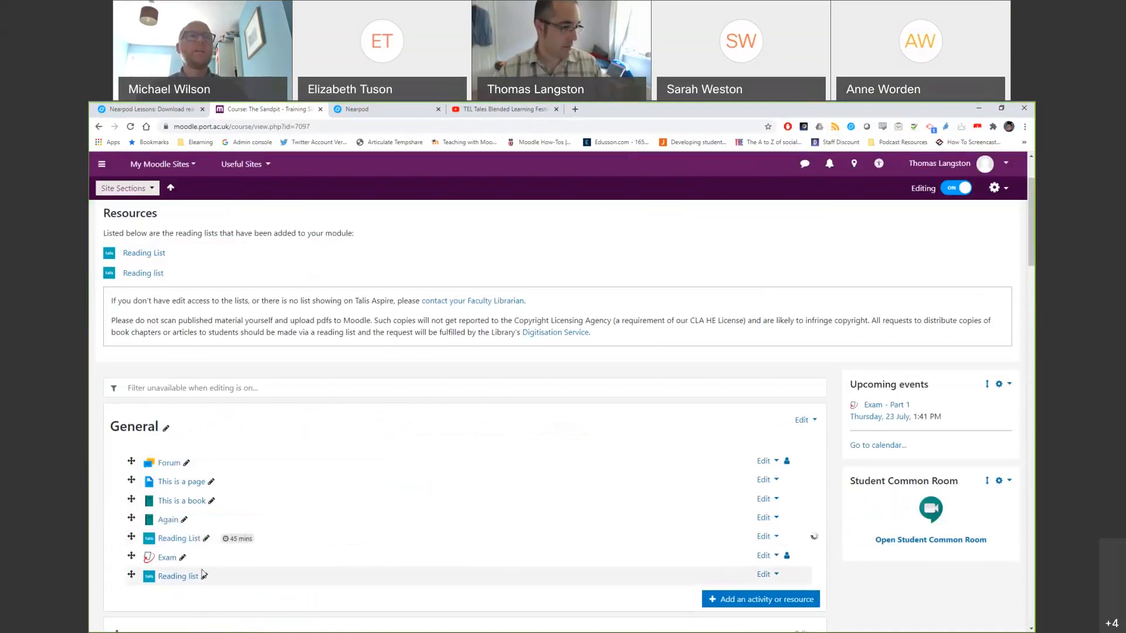
# - Rename the reading list below Exam in the General section to "Reading list - Week Reading"
pyautogui.click(205, 577)
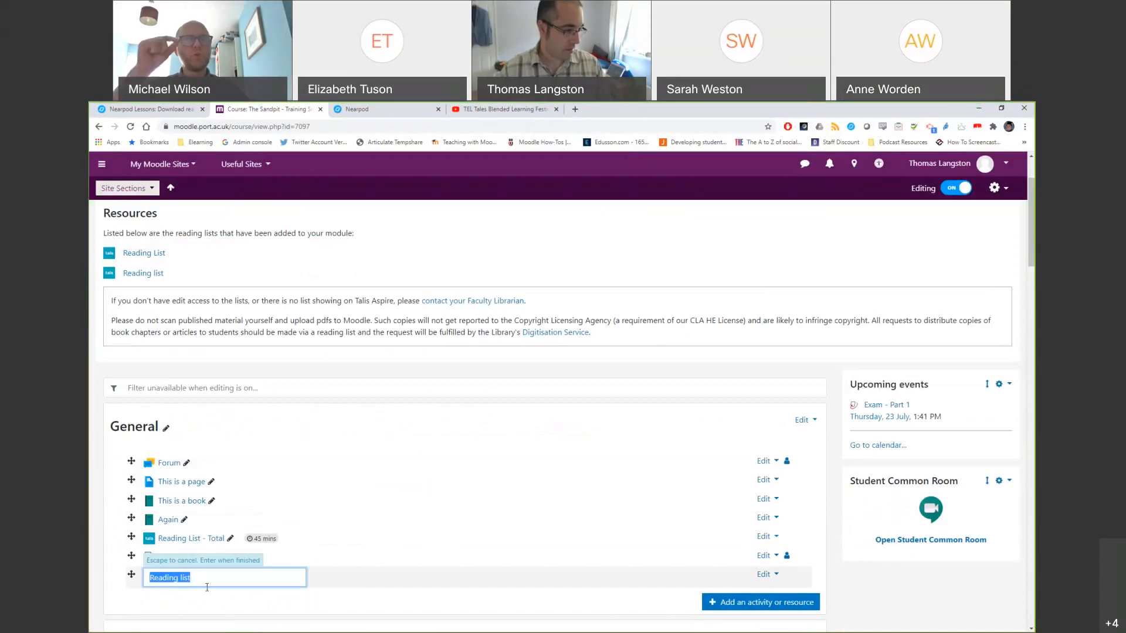
pyautogui.click(238, 579)
pyautogui.write('- Week ')
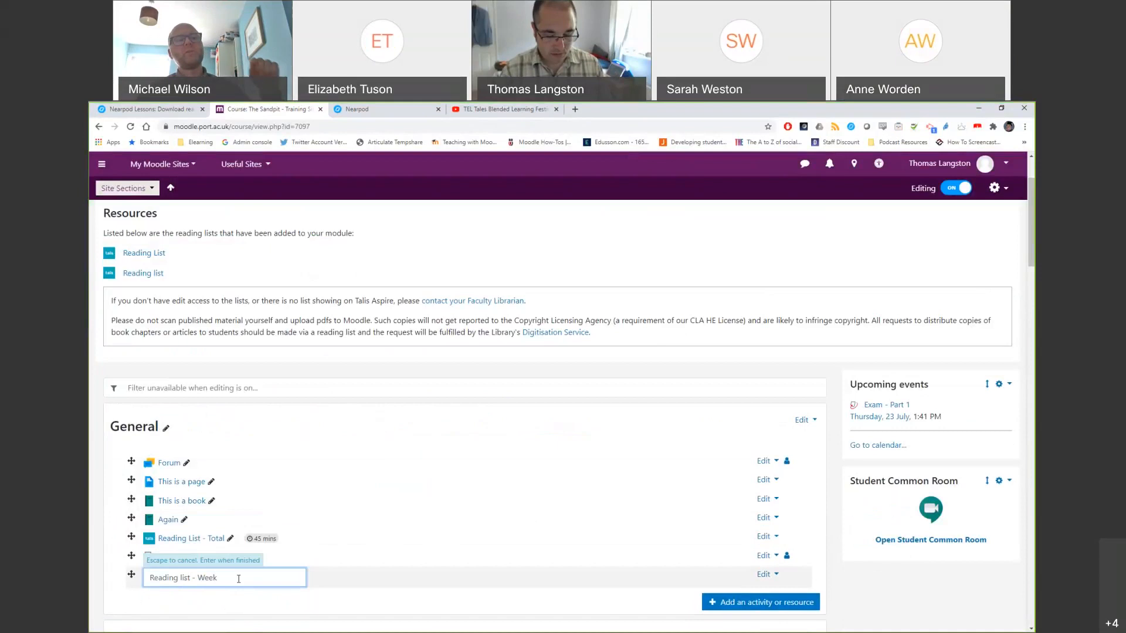
pyautogui.write('Reading')
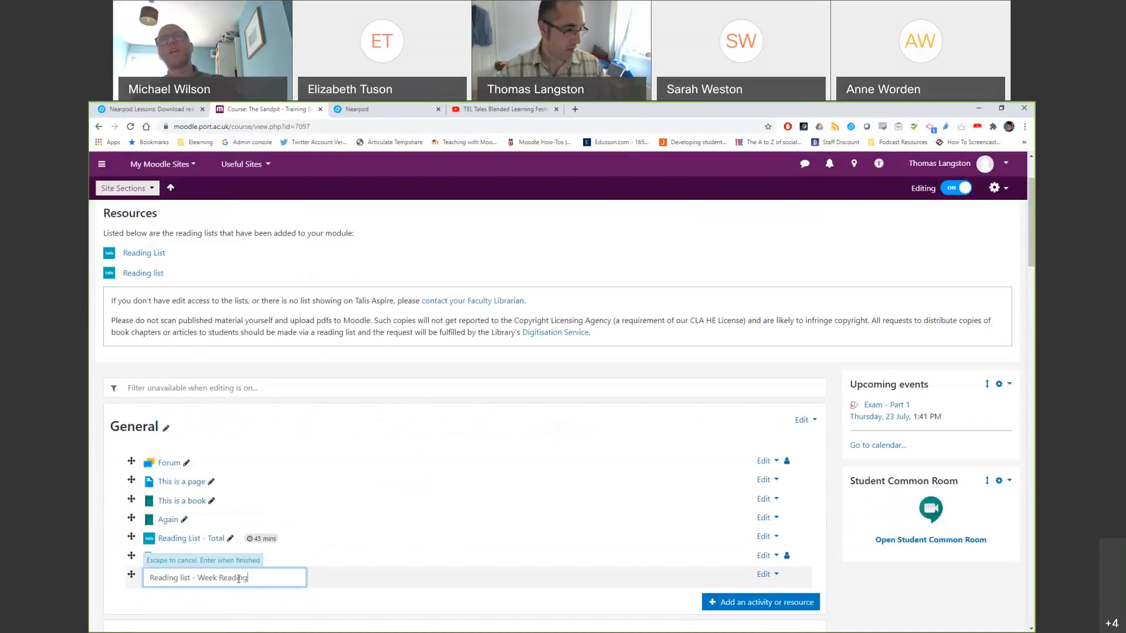
pyautogui.press('Return')
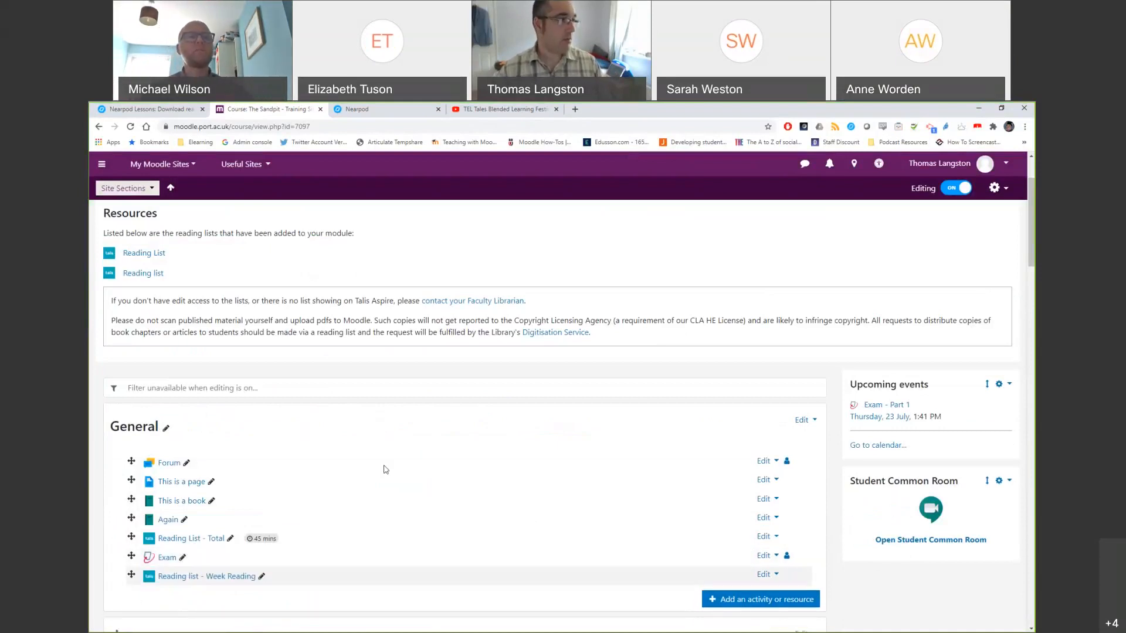
# - Reload the sandpit course and check the names of the linked reading lists in the Resources summary
pyautogui.scroll(2, 219, 271)
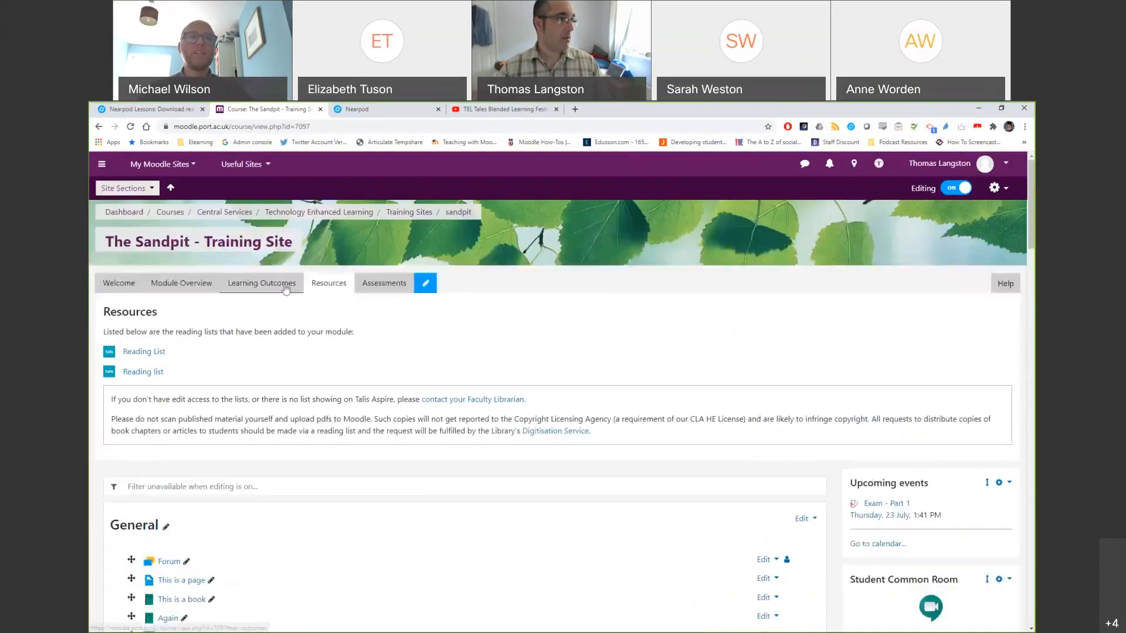
pyautogui.click(285, 288)
pyautogui.click(327, 284)
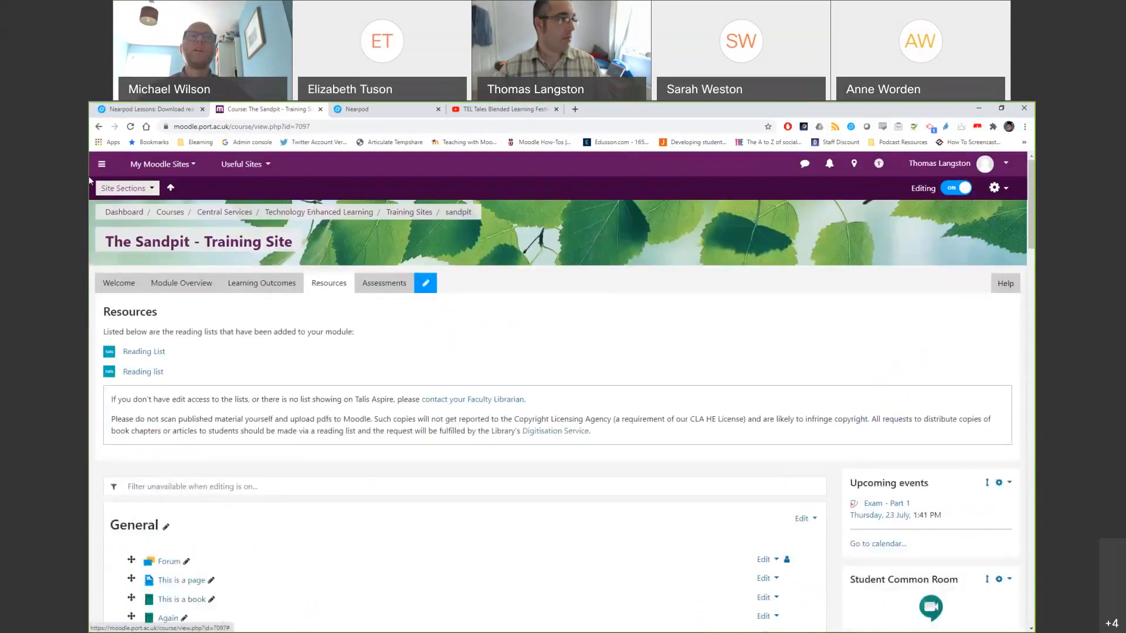
pyautogui.click(130, 126)
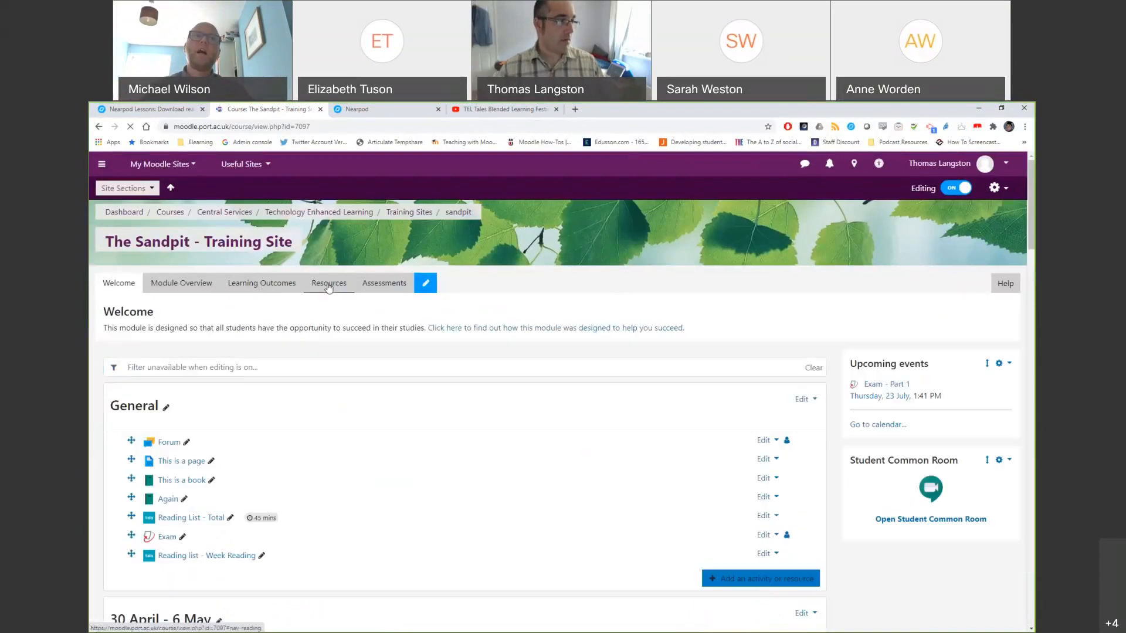
pyautogui.click(329, 286)
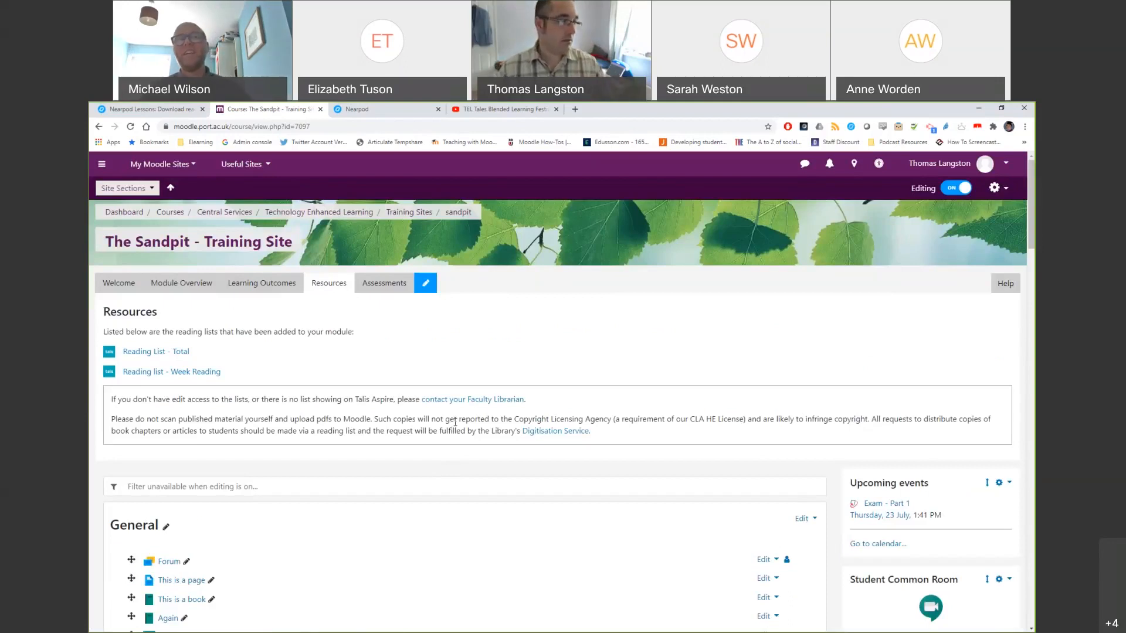
pyautogui.scroll(-2, 411, 466)
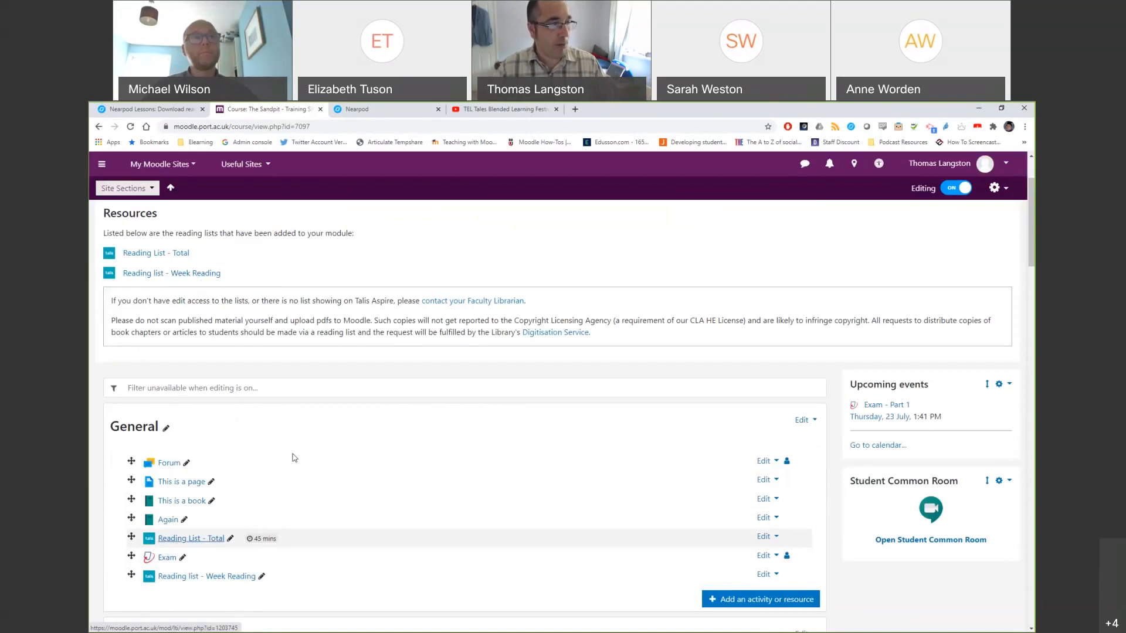
pyautogui.scroll(2, 294, 457)
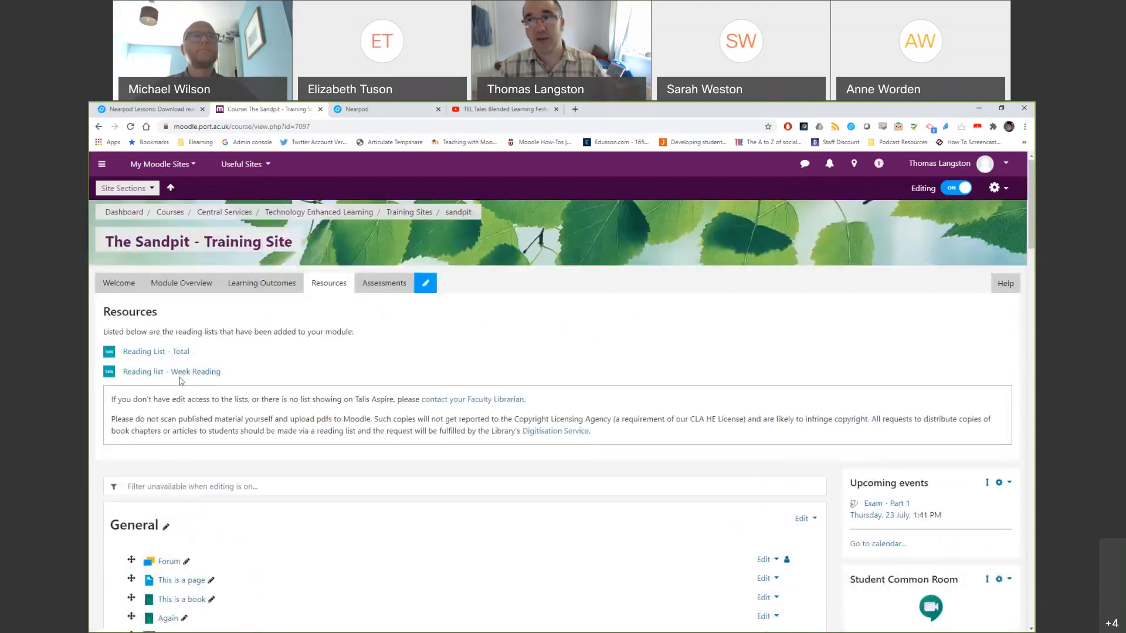